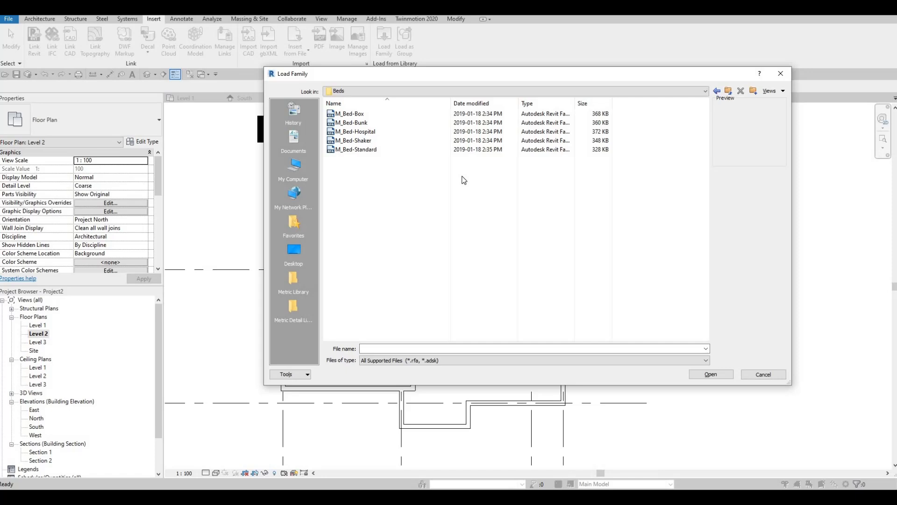
# Load the M_Bed-Box furniture family into the project
pyautogui.click(348, 116)
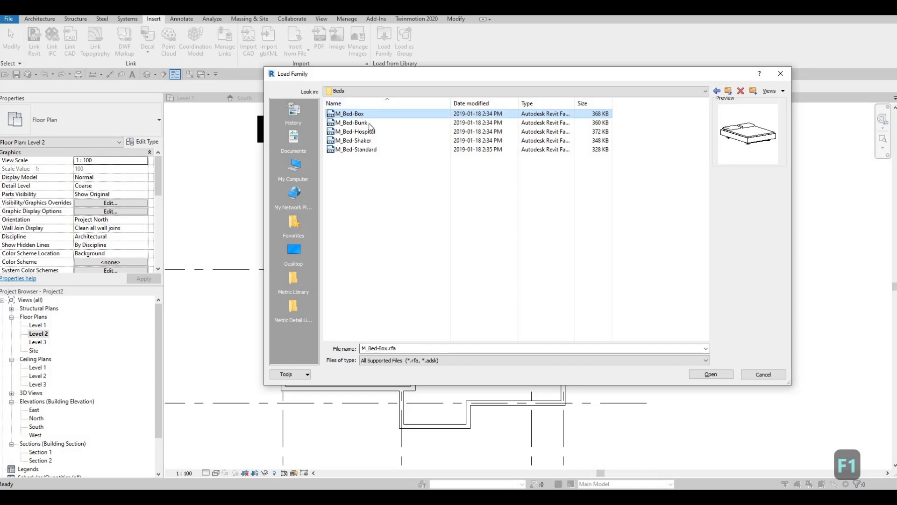
pyautogui.click(640, 356)
pyautogui.click(691, 378)
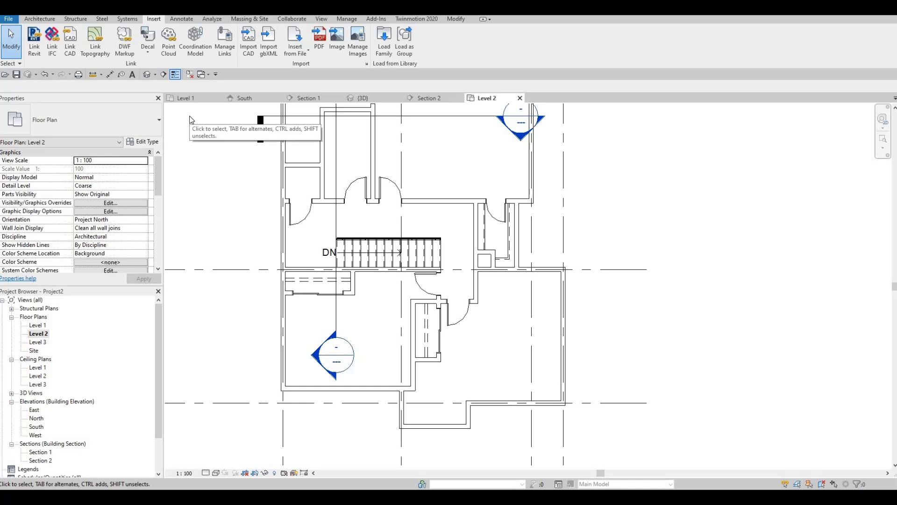
# Place an M_Bed-Box 1525 x 2007mm - Queen in the upper bedroom, rotated with its headboard against the right exterior wall
pyautogui.press('c')
pyautogui.press('m')
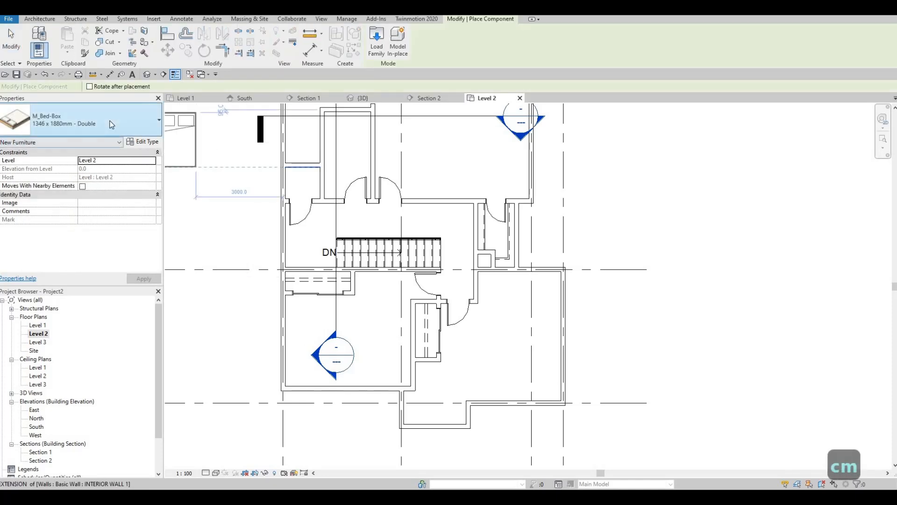
pyautogui.click(105, 120)
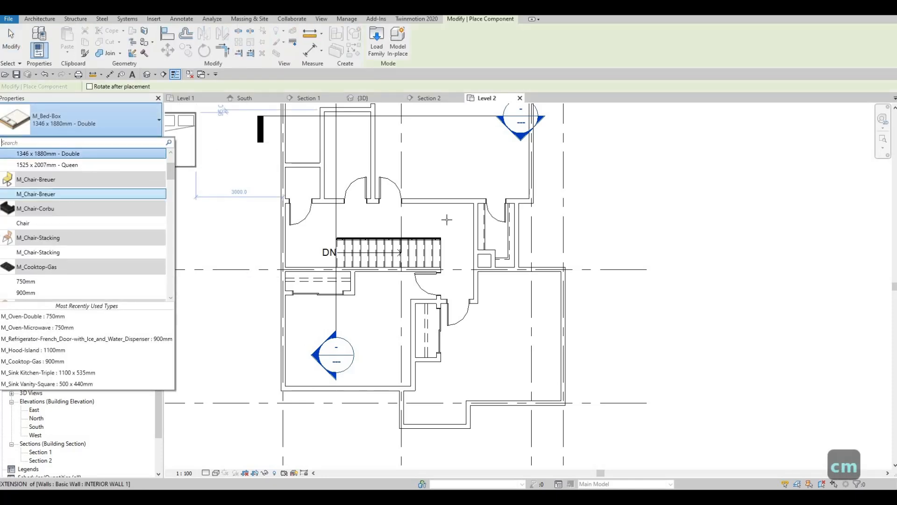
pyautogui.moveTo(487, 171); pyautogui.dragTo(495, 257, button='middle')
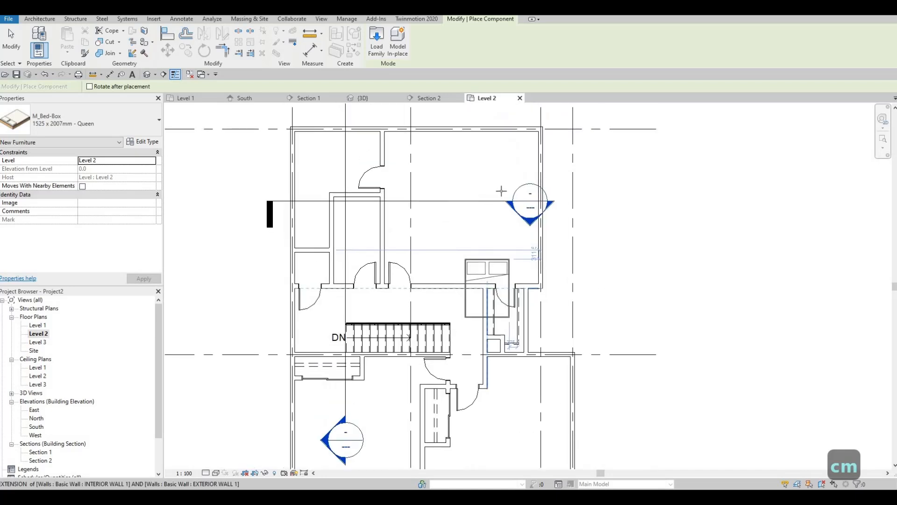
pyautogui.scroll(1, 490, 220)
pyautogui.moveTo(512, 187); pyautogui.dragTo(499, 251, button='middle')
pyautogui.scroll(1, 499, 251)
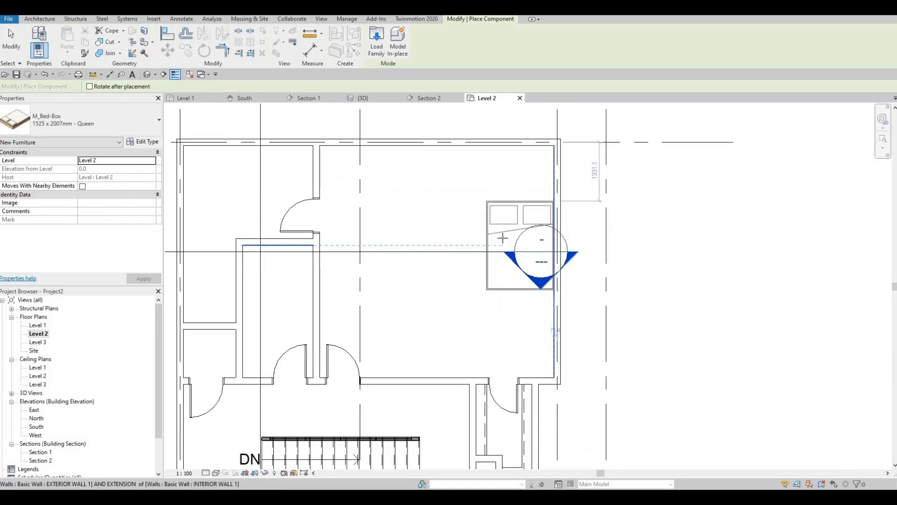
pyautogui.press('space')
pyautogui.press('space')
pyautogui.press('space')
pyautogui.press('space')
pyautogui.press('space')
pyautogui.press('space')
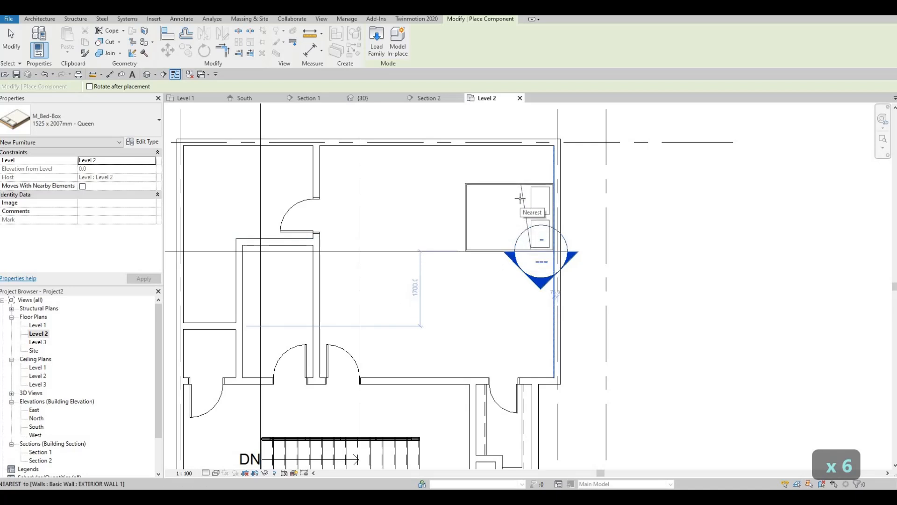
pyautogui.click(522, 221)
# Place a queen bed in the lower-right bedroom with its headboard against the right exterior wall
pyautogui.scroll(-3, 417, 338)
pyautogui.moveTo(417, 338); pyautogui.dragTo(481, 273, button='middle')
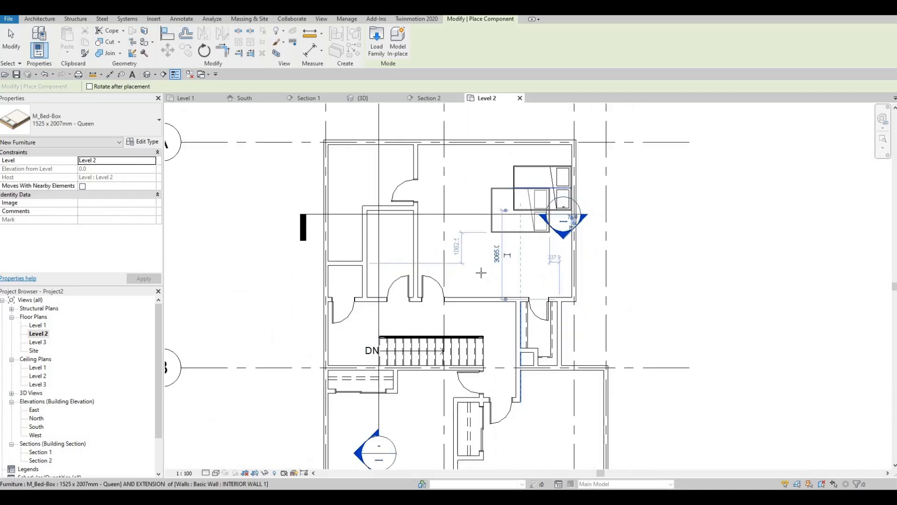
pyautogui.scroll(1, 481, 272)
pyautogui.scroll(-1, 478, 276)
pyautogui.moveTo(450, 307); pyautogui.dragTo(445, 243, button='middle')
pyautogui.moveTo(462, 344); pyautogui.dragTo(445, 272, button='middle')
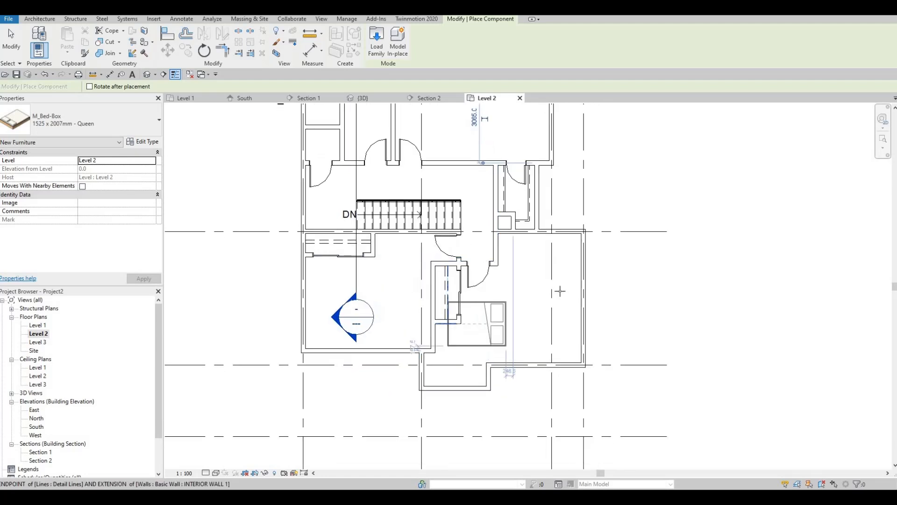
pyautogui.scroll(1, 565, 279)
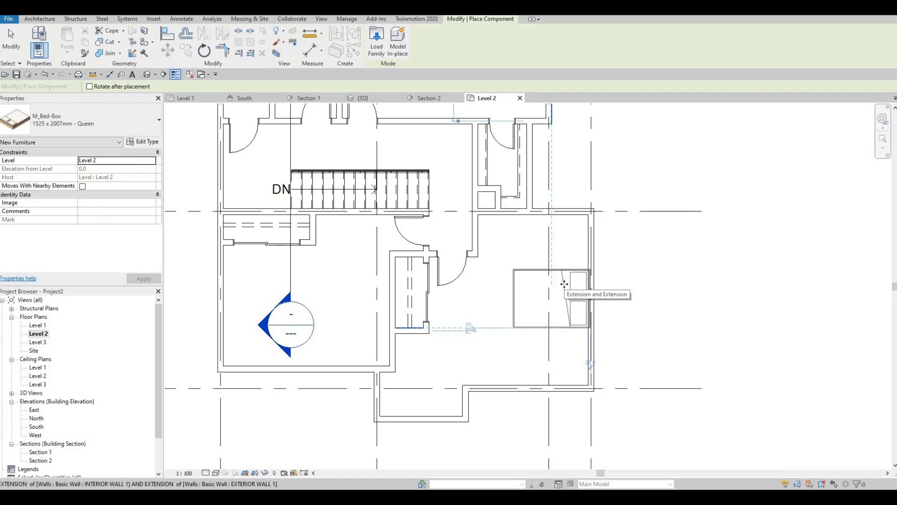
pyautogui.click(565, 284)
# Place a queen bed in the lower-left bedroom, rotated with its headboard against the left exterior wall
pyautogui.moveTo(244, 300); pyautogui.dragTo(411, 275, button='middle')
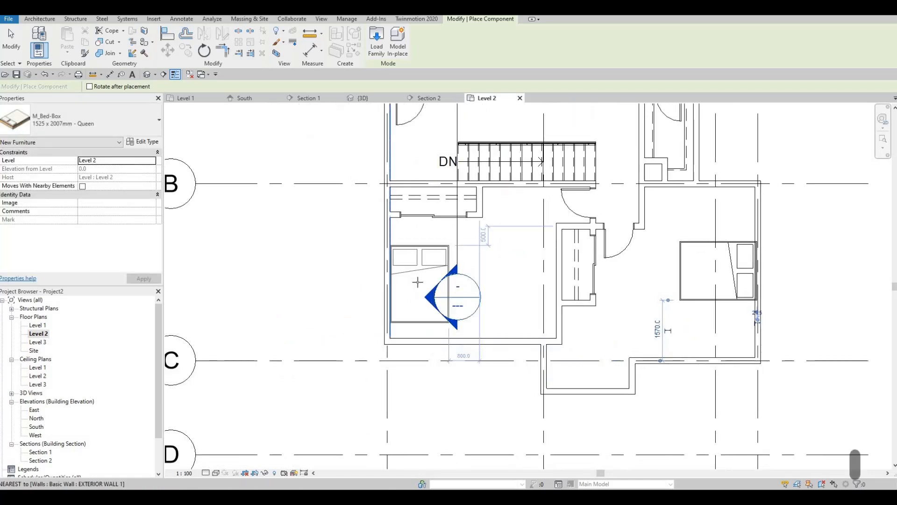
pyautogui.press('space')
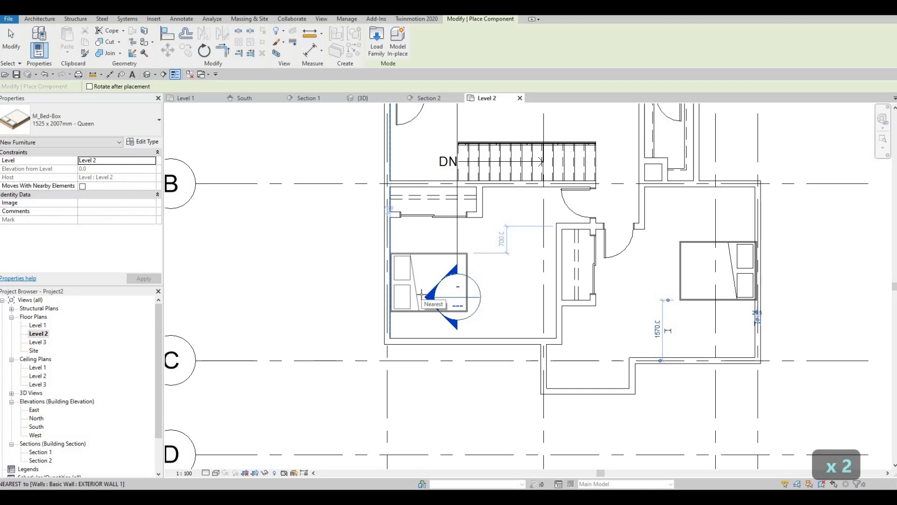
pyautogui.click(719, 279)
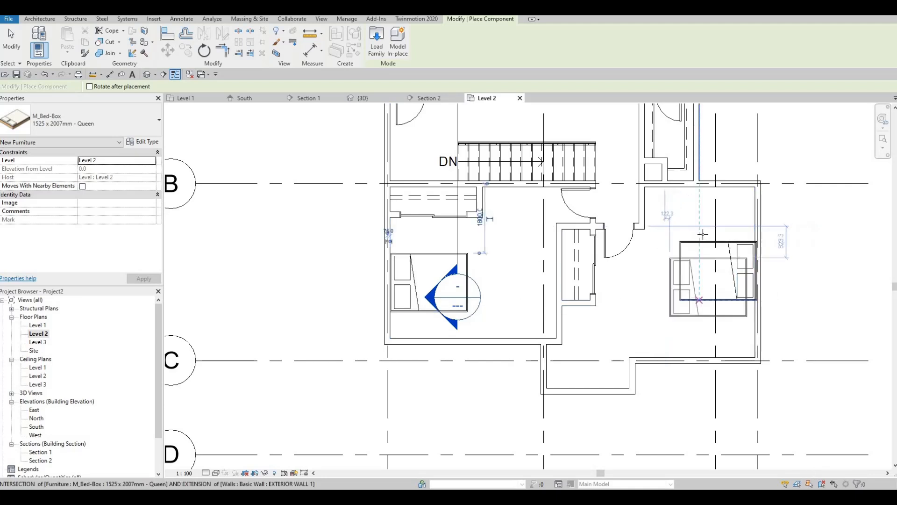
# Place a queen bed in the lower-left bedroom, rotated with its headboard toward the interior wall beside the neighbouring closet
pyautogui.press('space')
pyautogui.press('space')
pyautogui.press('space')
pyautogui.press('space')
pyautogui.press('space')
pyautogui.press('space')
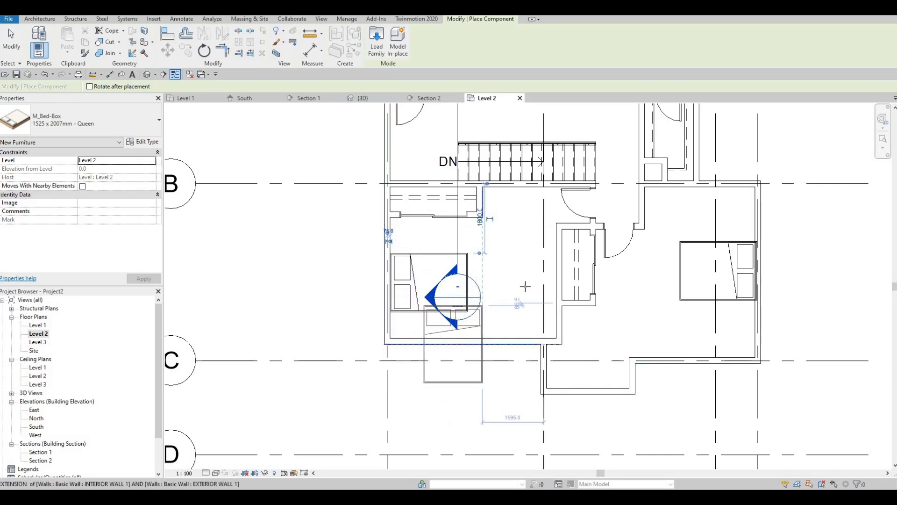
pyautogui.press('space')
pyautogui.press('space')
pyautogui.press('space')
pyautogui.press('space')
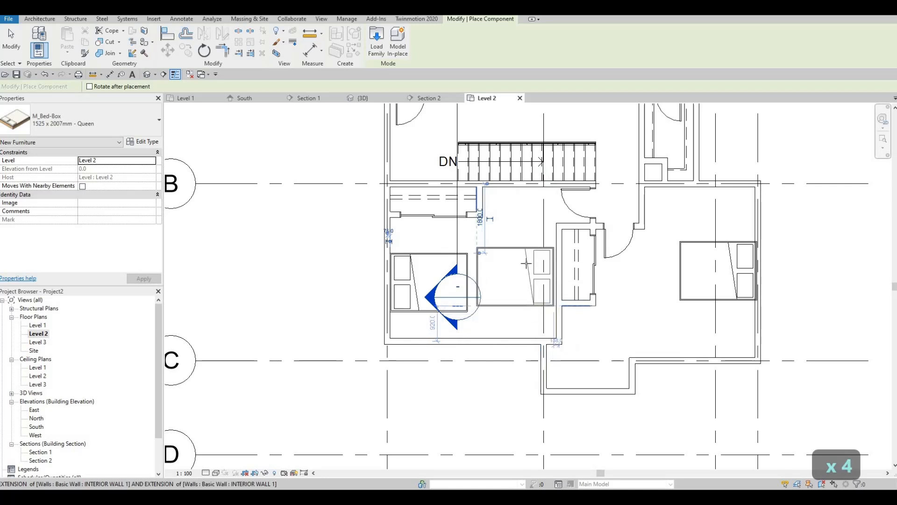
pyautogui.click(546, 275)
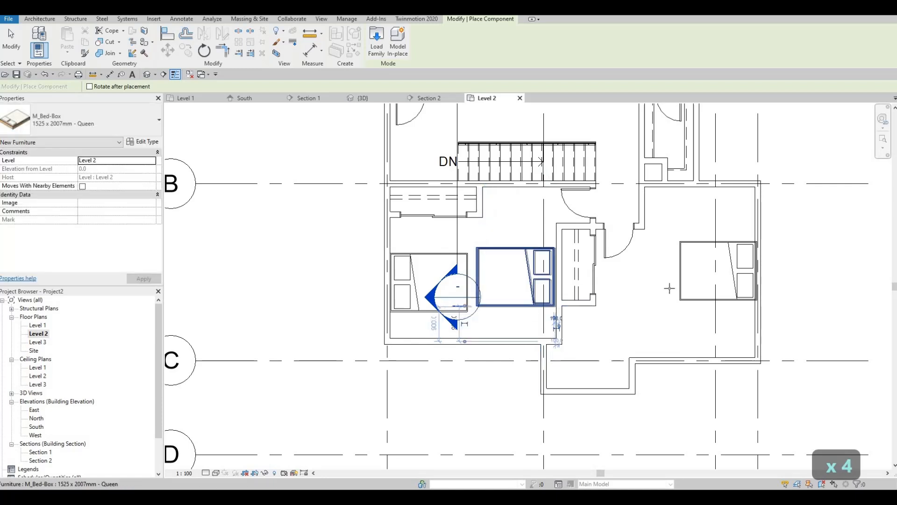
# Place a rotated queen bed in the lower-right bedroom with its headboard at the room's upper wall, and finish placing components
pyautogui.press('space')
pyautogui.press('space')
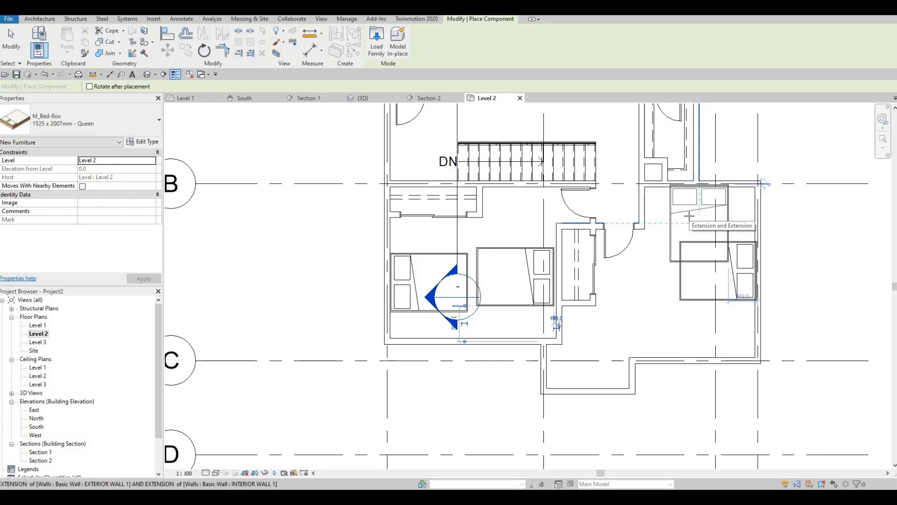
pyautogui.click(689, 216)
pyautogui.moveTo(664, 327); pyautogui.dragTo(635, 334, button='middle')
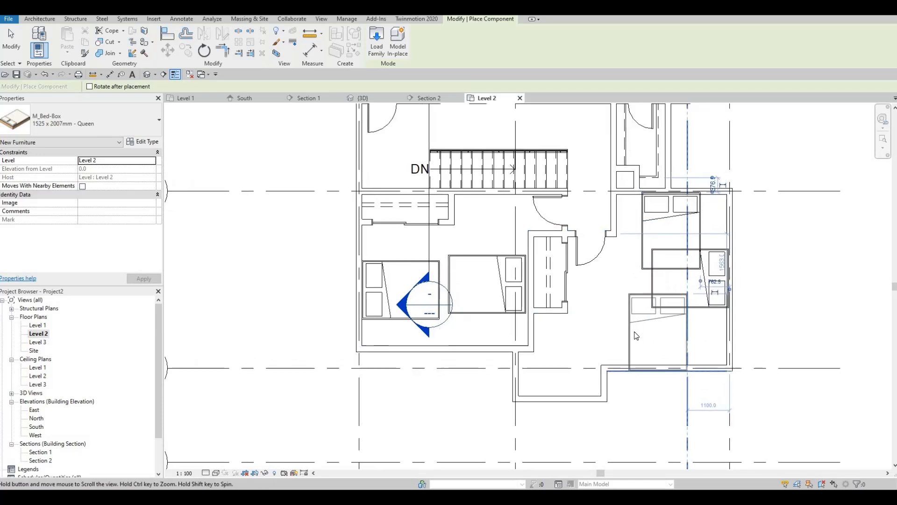
pyautogui.press('Escape')
pyautogui.press('Escape')
pyautogui.press('Escape')
# Delete the lower-right bedroom's bed on the right exterior wall and the lower-left bedroom's bed on the left exterior wall
pyautogui.click(677, 271)
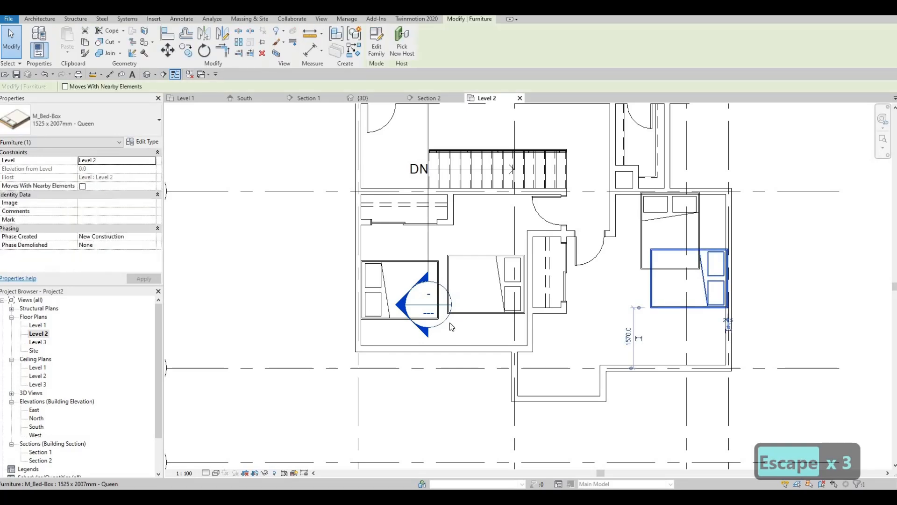
pyautogui.press('Delete')
pyautogui.click(369, 313)
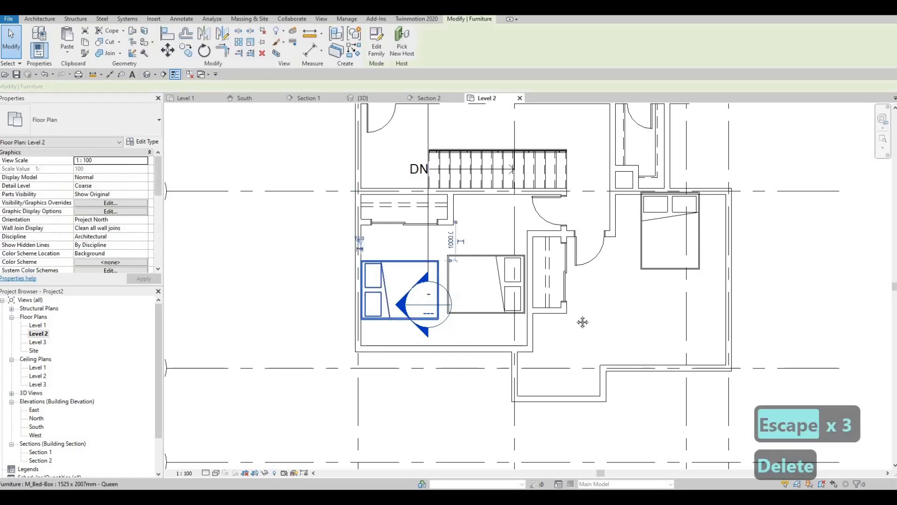
pyautogui.press('Delete')
# Nudge the lower-right bedroom's bed downward until its headboard clears the upper wall
pyautogui.moveTo(548, 280); pyautogui.dragTo(539, 293, button='middle')
pyautogui.scroll(2, 539, 293)
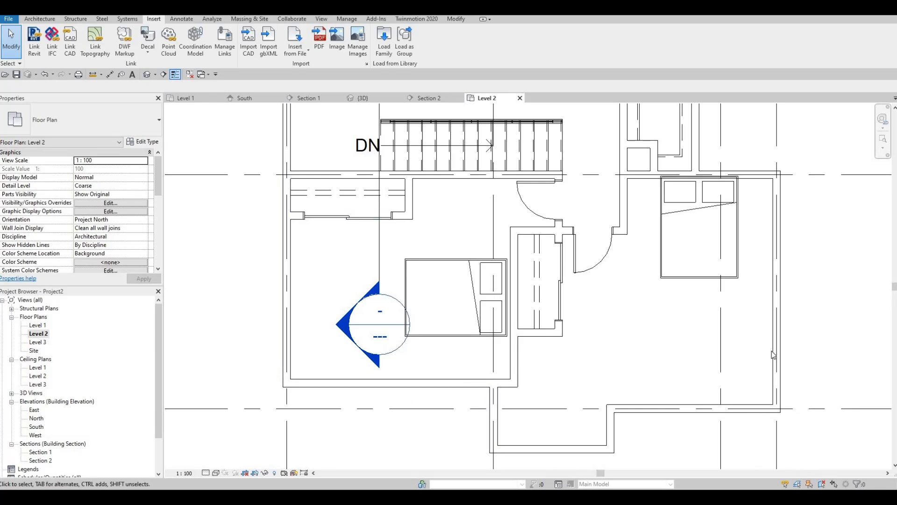
pyautogui.moveTo(817, 290); pyautogui.dragTo(799, 265, button='middle')
pyautogui.scroll(5, 697, 168)
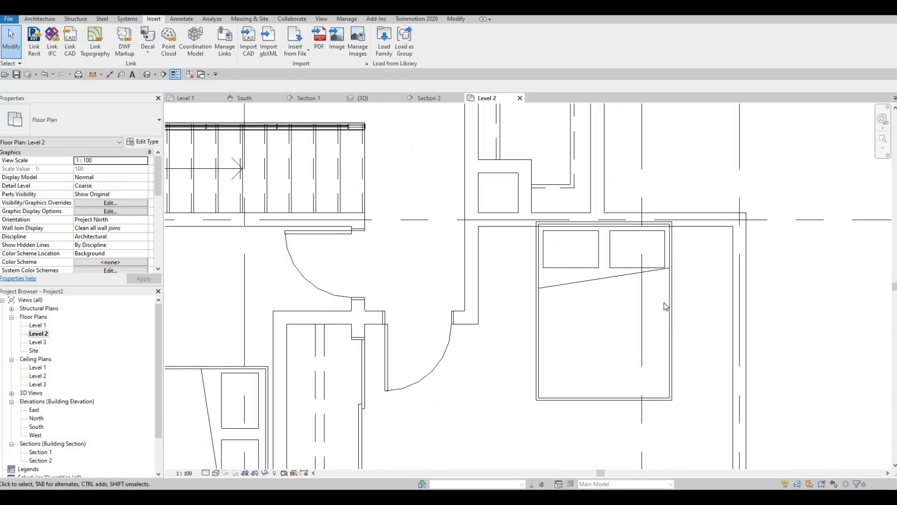
pyautogui.press('Escape')
pyautogui.click(661, 308)
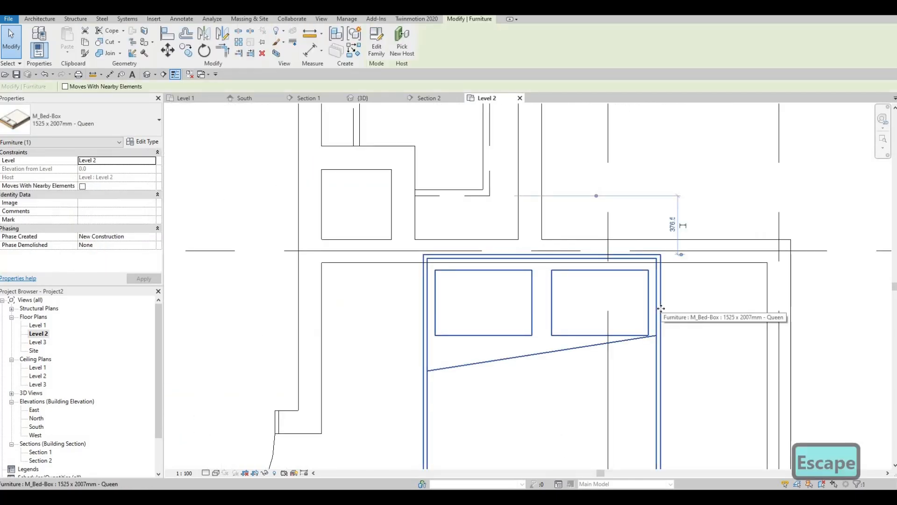
pyautogui.press('Down')
pyautogui.press('Down')
pyautogui.press('Down')
pyautogui.press('Down')
pyautogui.press('Down')
pyautogui.press('Down')
pyautogui.press('Down')
pyautogui.press('Down')
pyautogui.press('Down')
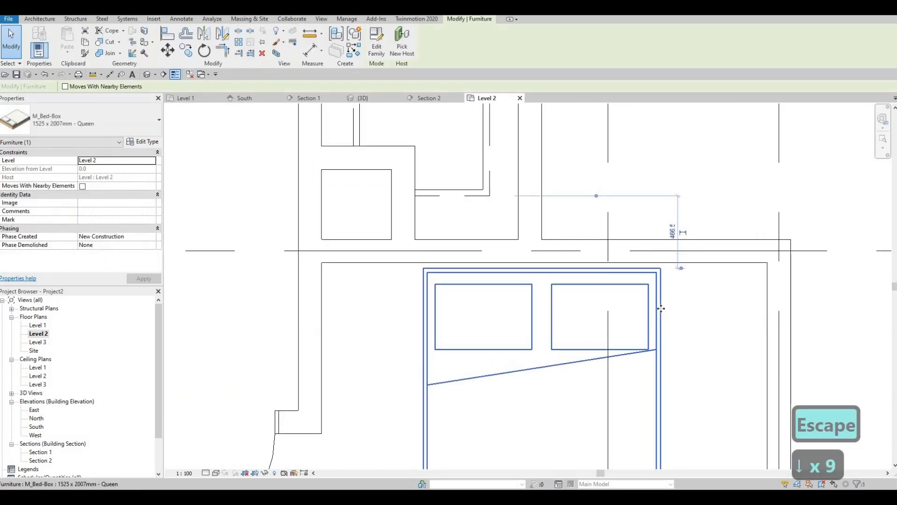
# Align the headboard of the lower-right bedroom's bed with the inner face of the upper wall
pyautogui.press('a')
pyautogui.press('l')
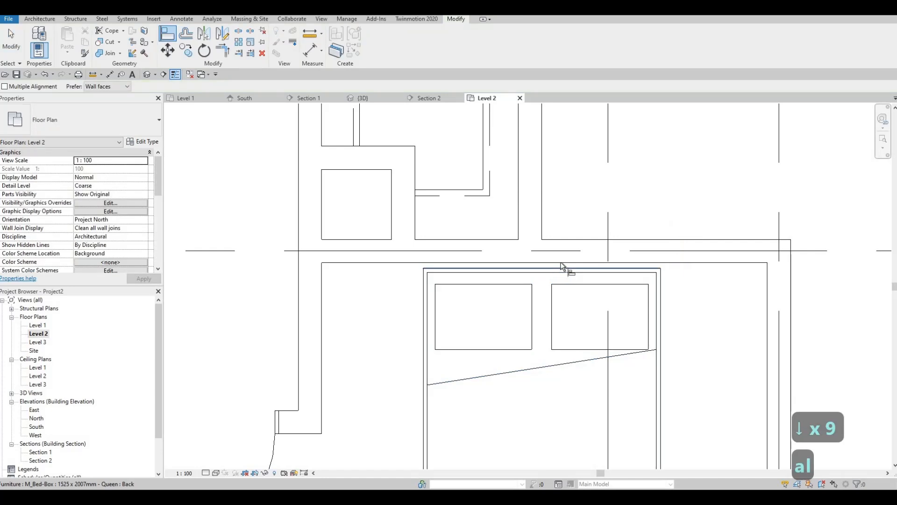
pyautogui.click(560, 263)
pyautogui.click(559, 271)
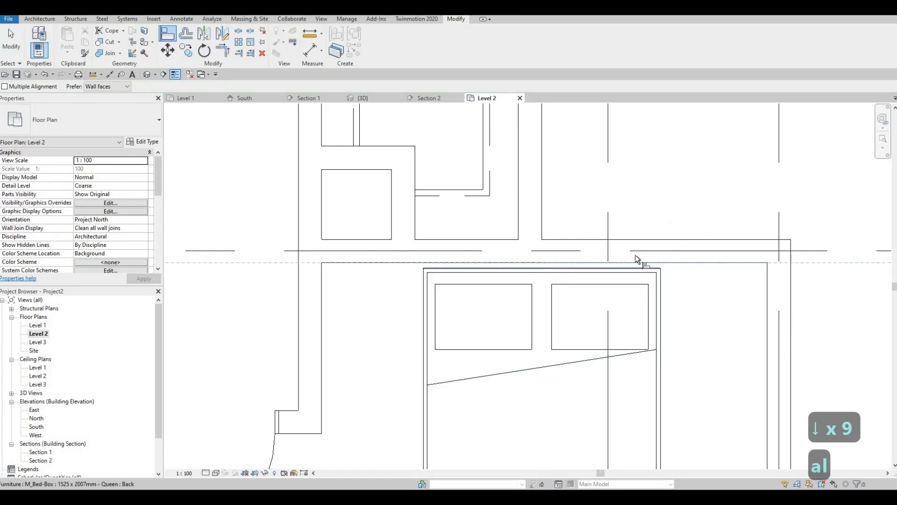
# Align the headboard of the lower-left bedroom's bed with the face of the interior wall beside the closet
pyautogui.scroll(-3, 587, 244)
pyautogui.moveTo(457, 356); pyautogui.dragTo(533, 287, button='middle')
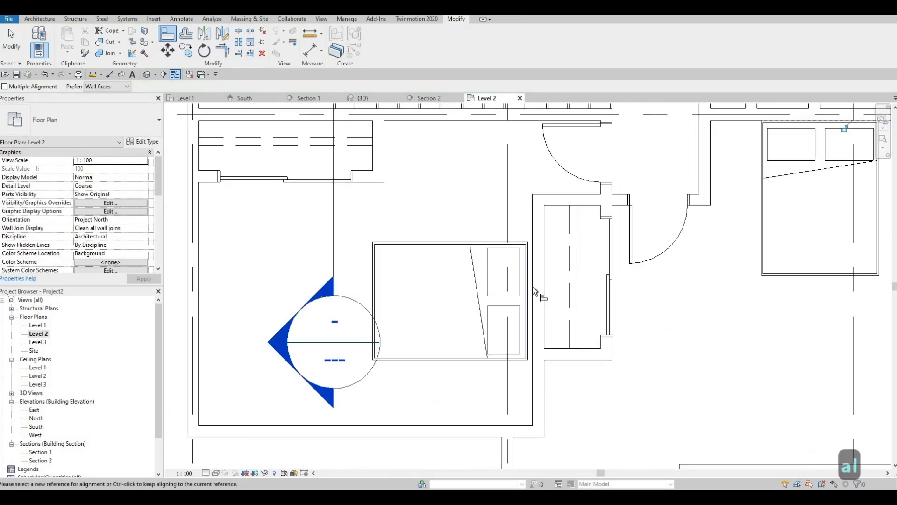
pyautogui.click(531, 289)
pyautogui.click(527, 308)
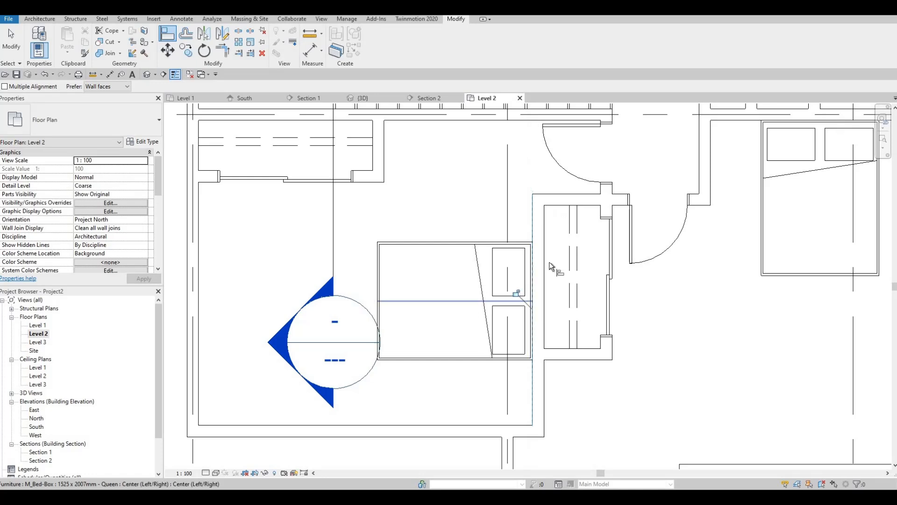
# Examine the bed positions and surrounding clearances in the Level 2 bedrooms
pyautogui.moveTo(598, 307)
pyautogui.mouseDown(button='middle')
pyautogui.moveTo(501, 292)
pyautogui.moveTo(590, 298)
pyautogui.mouseUp(button='middle')
pyautogui.scroll(-2, 500, 292)
pyautogui.scroll(-4, 591, 298)
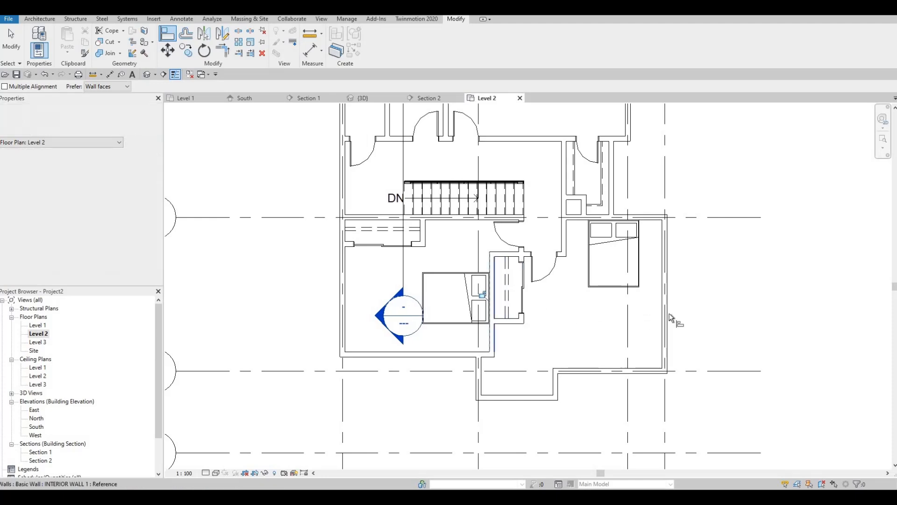
pyautogui.moveTo(649, 309); pyautogui.dragTo(535, 296, button='middle')
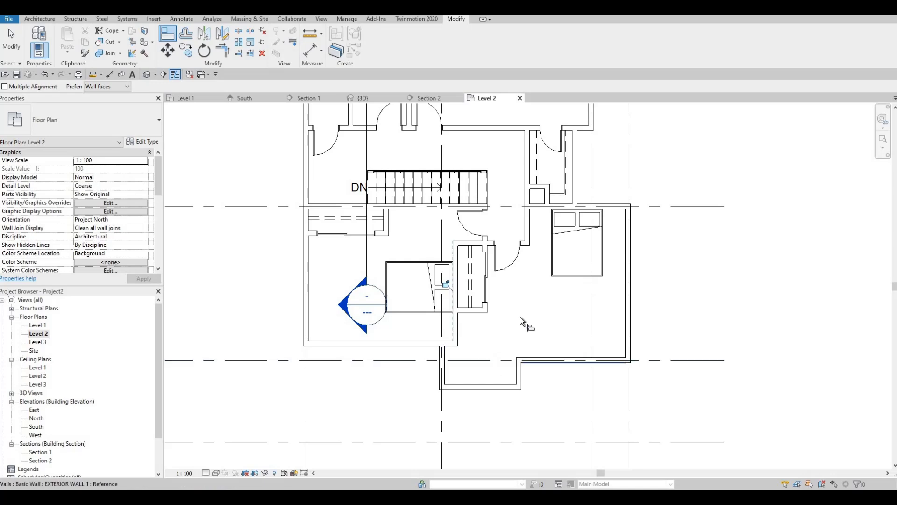
pyautogui.moveTo(543, 320); pyautogui.dragTo(542, 322, button='middle')
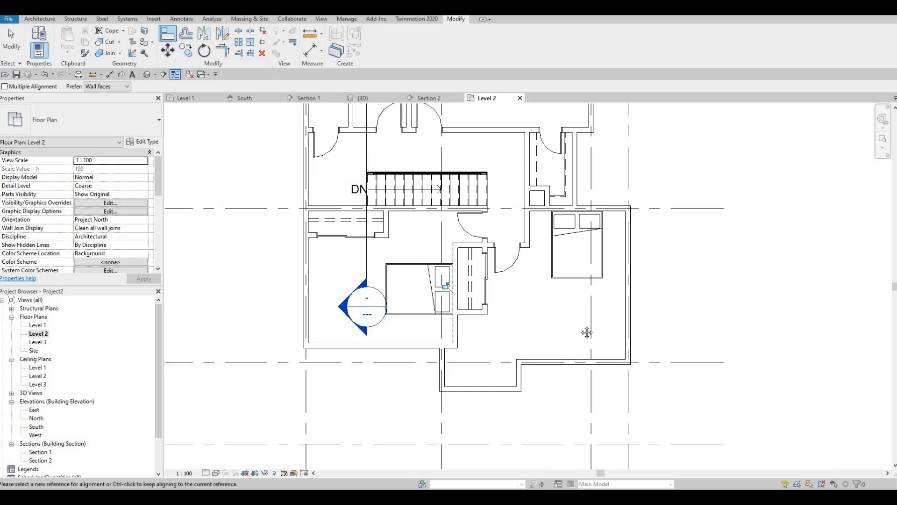
pyautogui.moveTo(625, 237); pyautogui.dragTo(623, 251, button='middle')
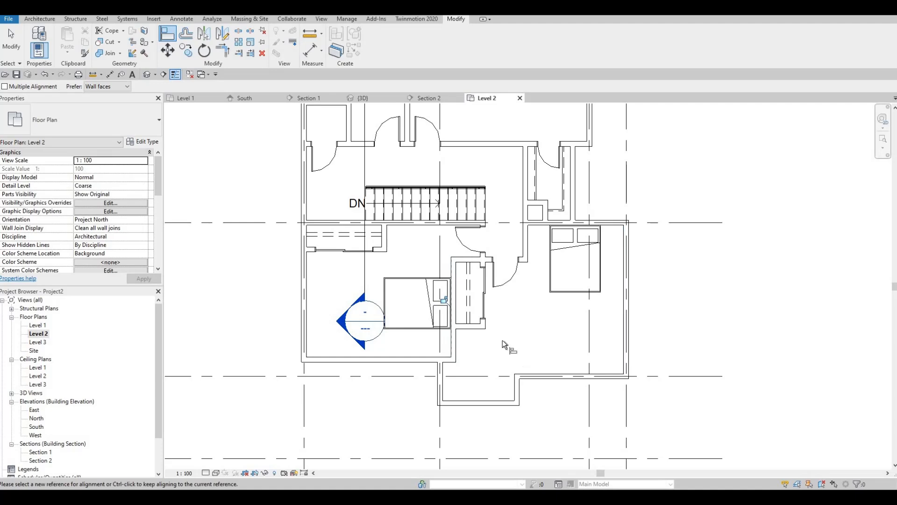
pyautogui.moveTo(499, 299); pyautogui.dragTo(523, 316, button='middle')
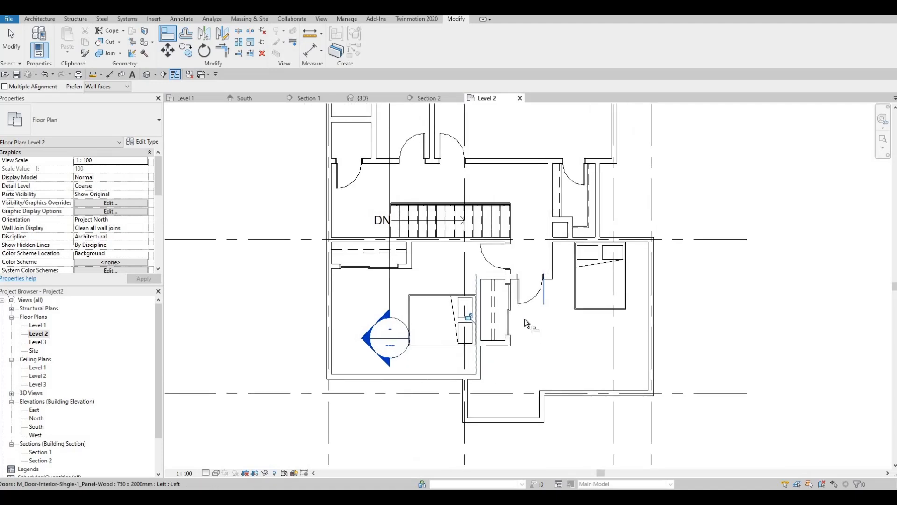
pyautogui.moveTo(430, 287); pyautogui.dragTo(442, 279, button='middle')
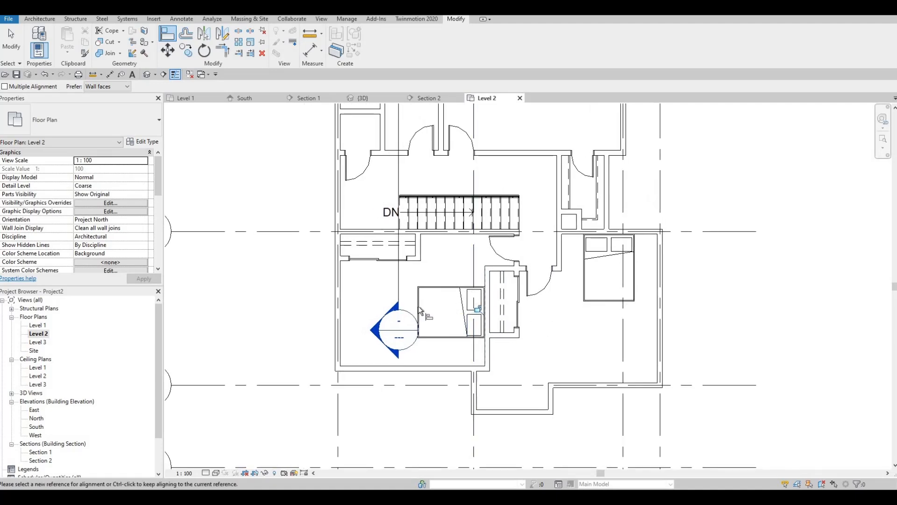
pyautogui.moveTo(398, 242); pyautogui.dragTo(410, 248, button='middle')
pyautogui.scroll(3, 513, 313)
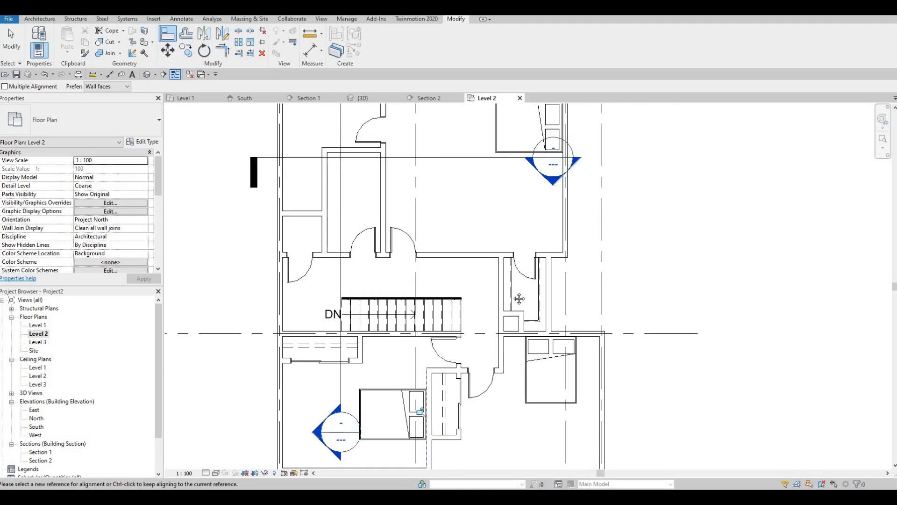
# Examine the stair hall, closets and upper bedroom on Level 2 and end the Align command
pyautogui.scroll(-2, 512, 314)
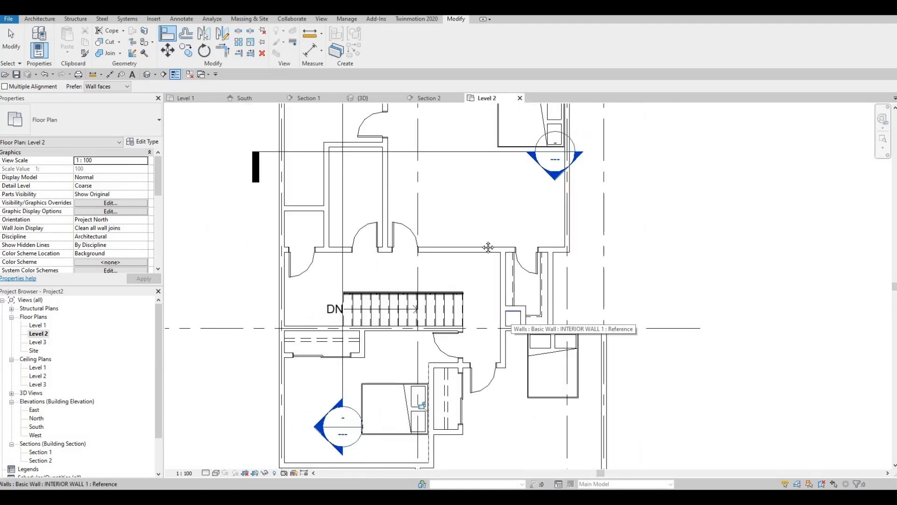
pyautogui.press('F1')
pyautogui.press('F1')
pyautogui.moveTo(523, 169); pyautogui.dragTo(569, 280, button='middle')
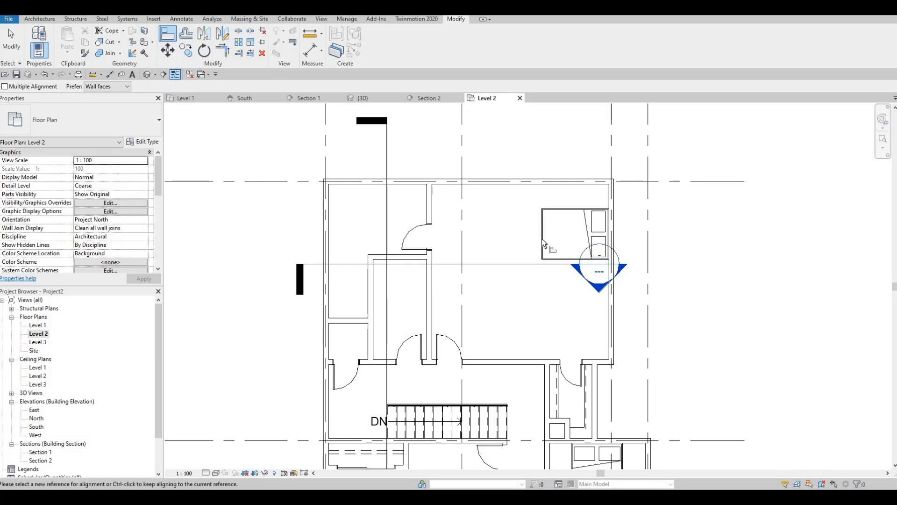
pyautogui.moveTo(518, 292); pyautogui.dragTo(549, 266, button='middle')
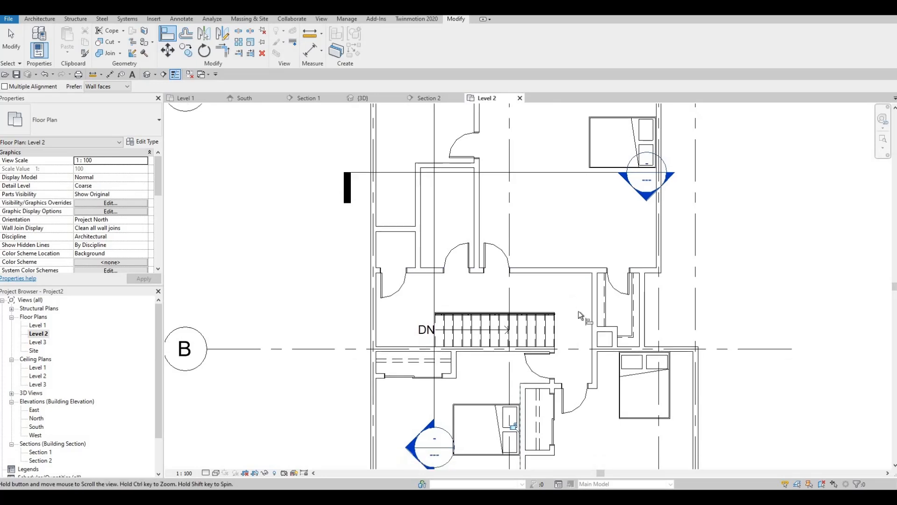
pyautogui.scroll(2, 580, 327)
pyautogui.press('Escape')
pyautogui.press('Escape')
# Move the interior wall between the stair hall and the closet leftward, setting its spacing to the opposite wall to 1000 mm
pyautogui.moveTo(612, 282); pyautogui.dragTo(627, 222, button='middle')
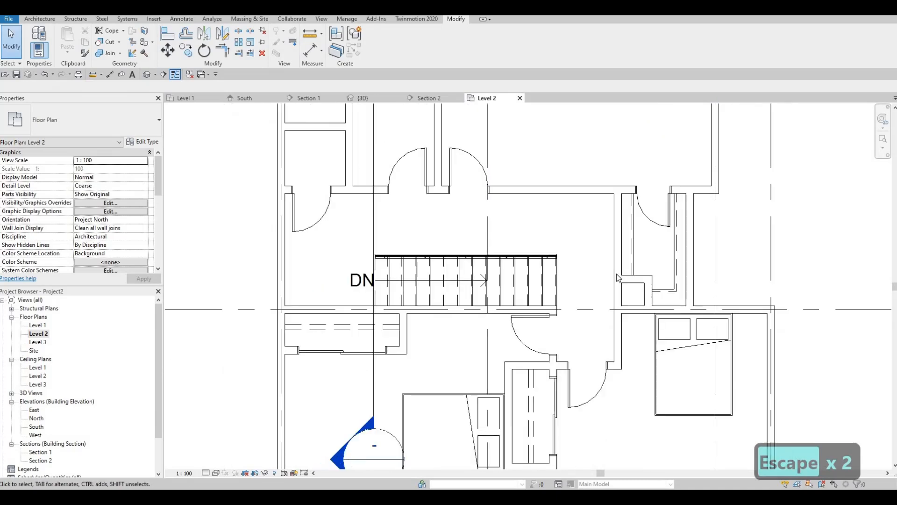
pyautogui.click(619, 280)
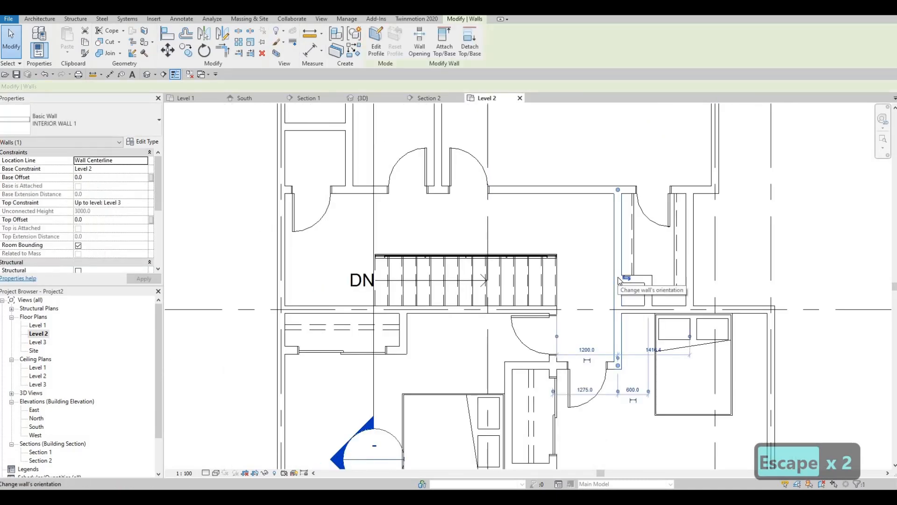
pyautogui.press('Left')
pyautogui.press('Left')
pyautogui.press('Left')
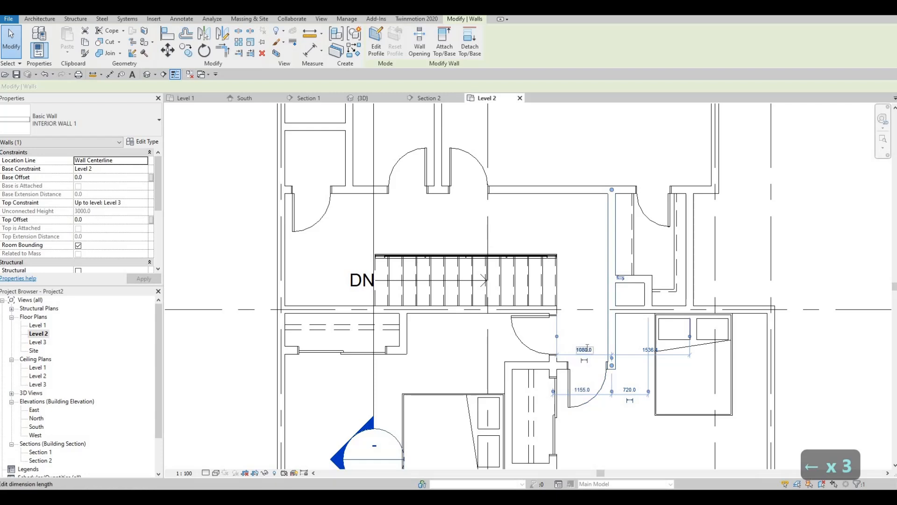
pyautogui.click(584, 350)
pyautogui.write('1000')
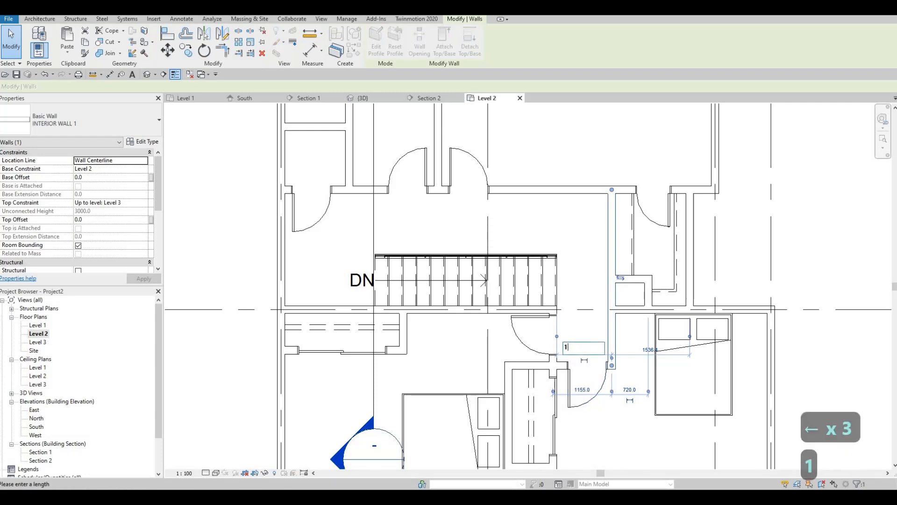
pyautogui.press('Return')
pyautogui.press('Escape')
pyautogui.press('Escape')
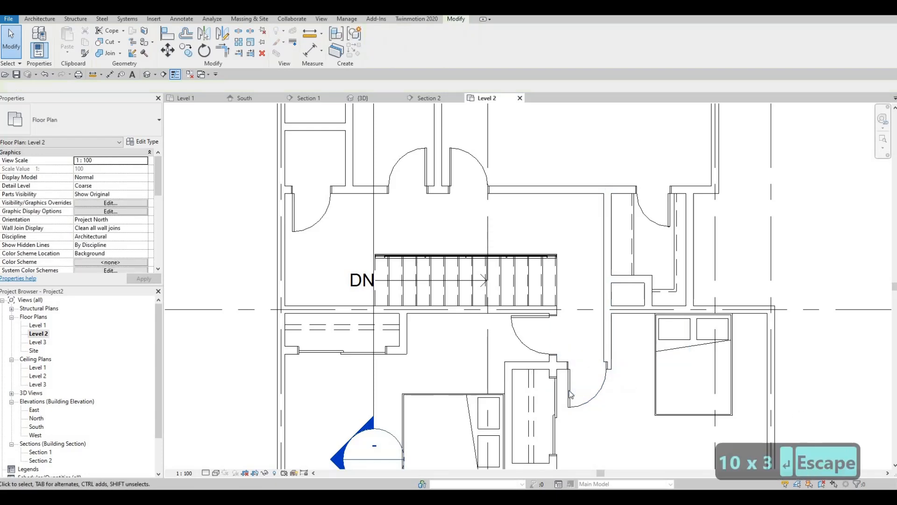
# Nudge the lower-right bedroom's 750 x 2000mm door three increments left, away from the relocated wall
pyautogui.click(569, 390)
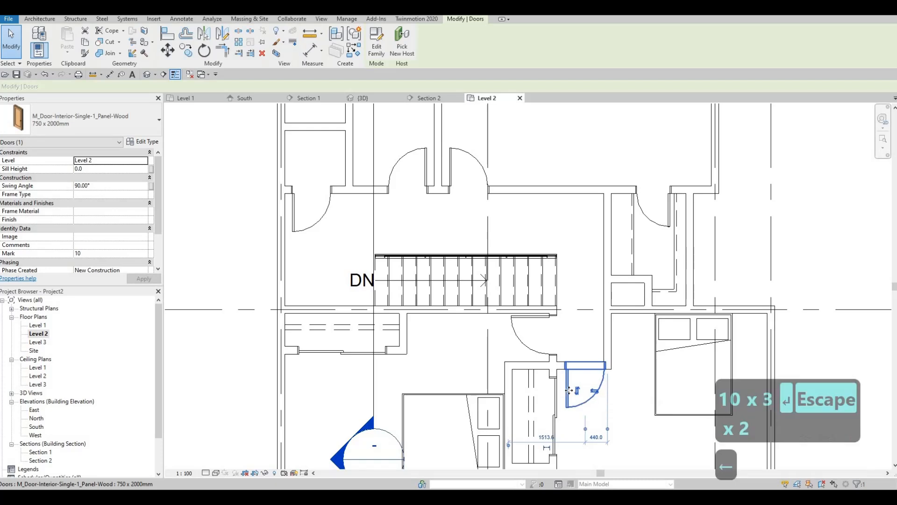
pyautogui.press('Left')
pyautogui.press('Left')
pyautogui.press('Left')
pyautogui.press('Escape')
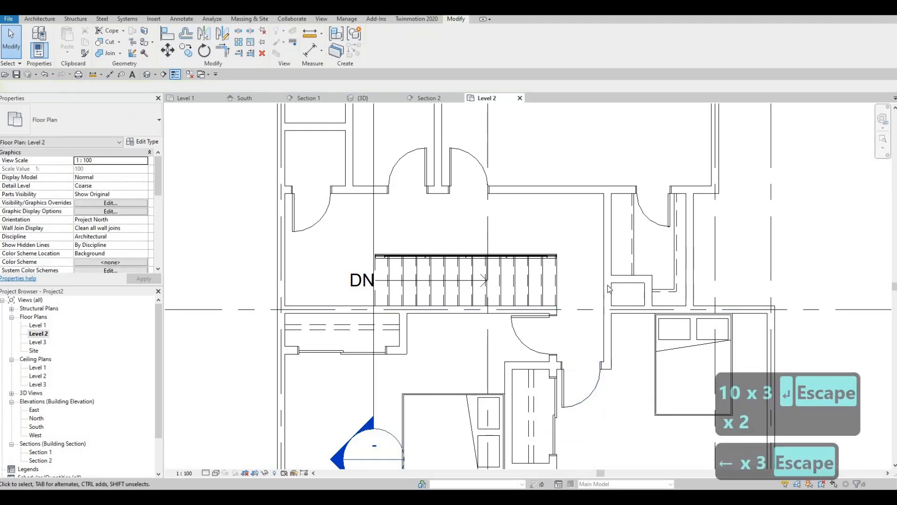
# Nudge the pair of shelf lines along the small closet's left wall five increments left
pyautogui.moveTo(653, 263); pyautogui.dragTo(603, 251, button='middle')
pyautogui.scroll(2, 610, 281)
pyautogui.scroll(-1, 610, 293)
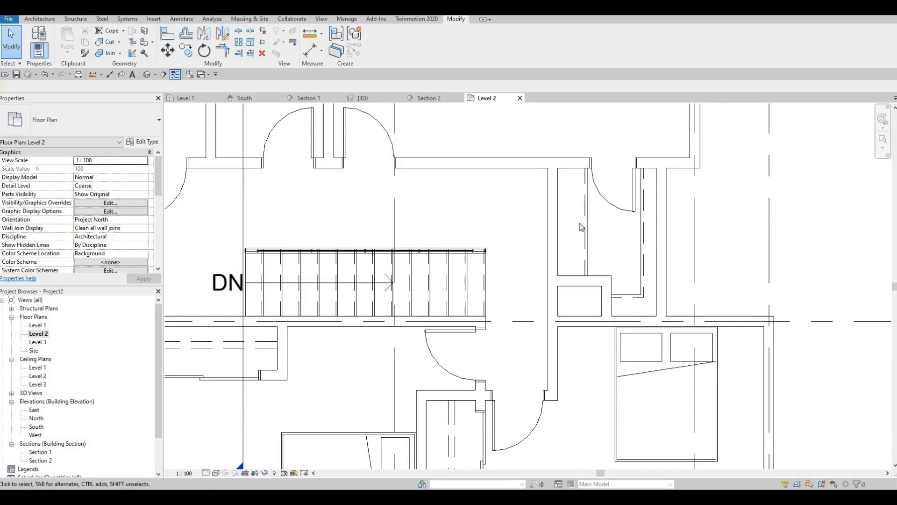
pyautogui.click(582, 225)
pyautogui.press('Left')
pyautogui.press('Left')
pyautogui.press('Left')
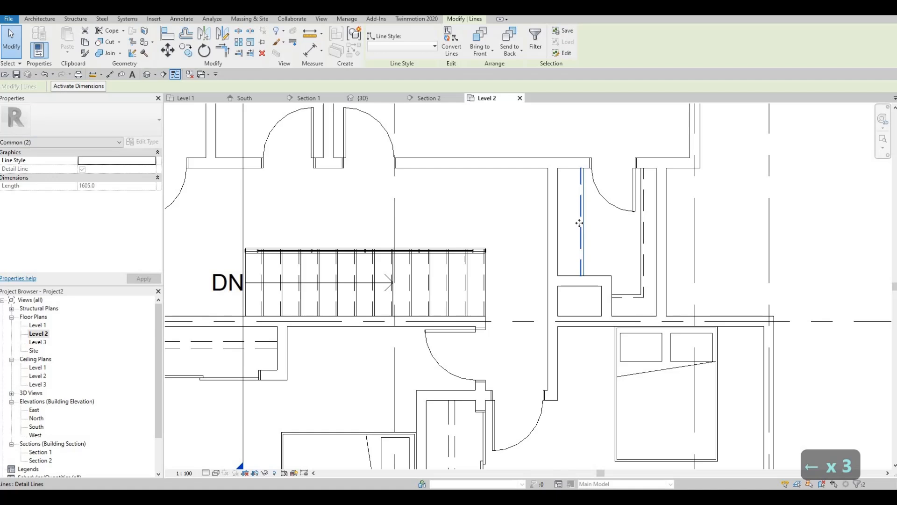
pyautogui.press('Left')
pyautogui.press('Left')
pyautogui.press('Escape')
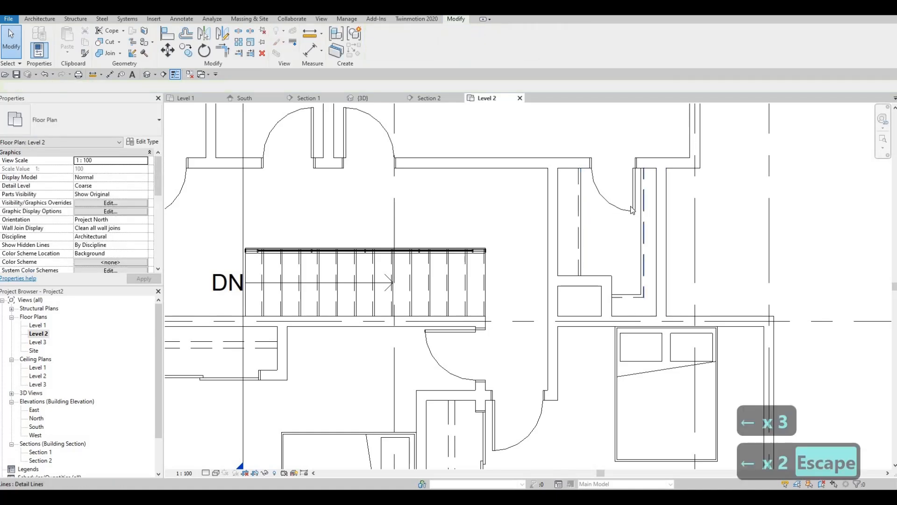
# Nudge the small closet's 650 x 2000mm door two increments left
pyautogui.click(632, 210)
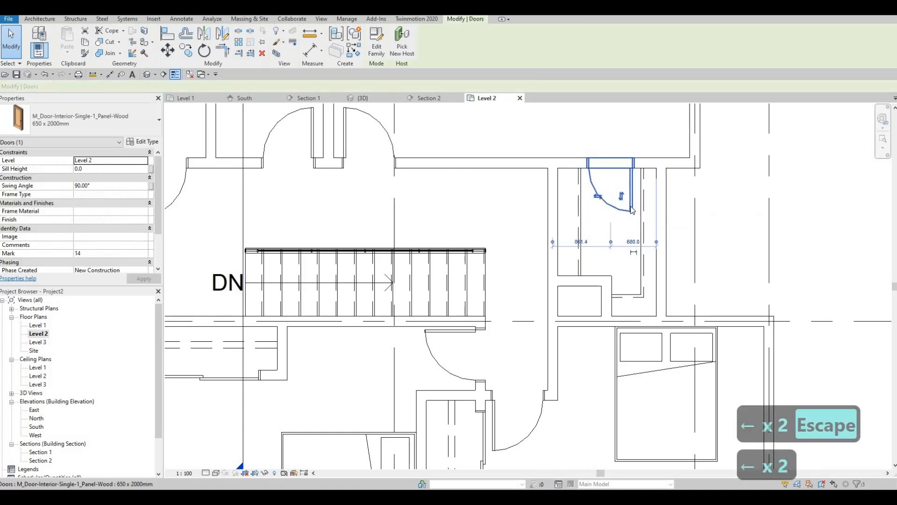
pyautogui.press('Escape')
pyautogui.press('Escape')
# Nudge the pair of vertical shelf lines on the small closet's right side two increments left
pyautogui.scroll(2, 625, 228)
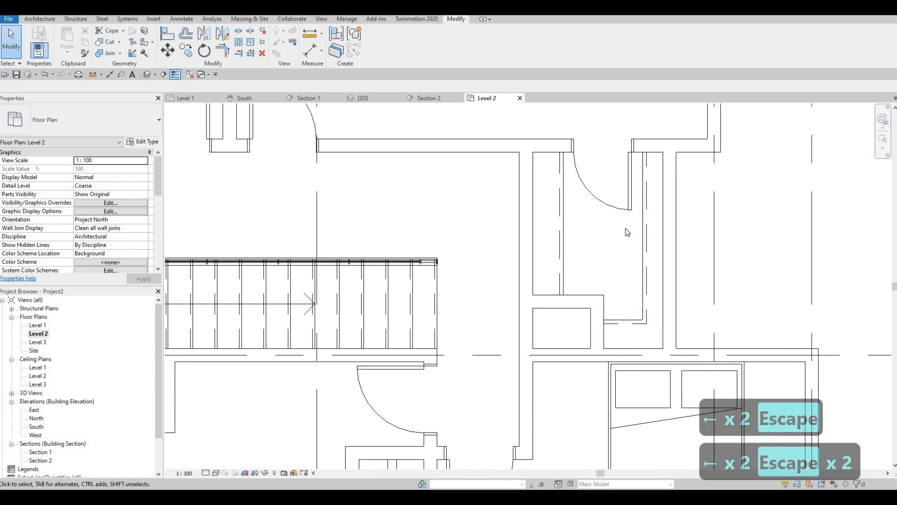
pyautogui.click(626, 228)
pyautogui.press('Left')
pyautogui.press('Left')
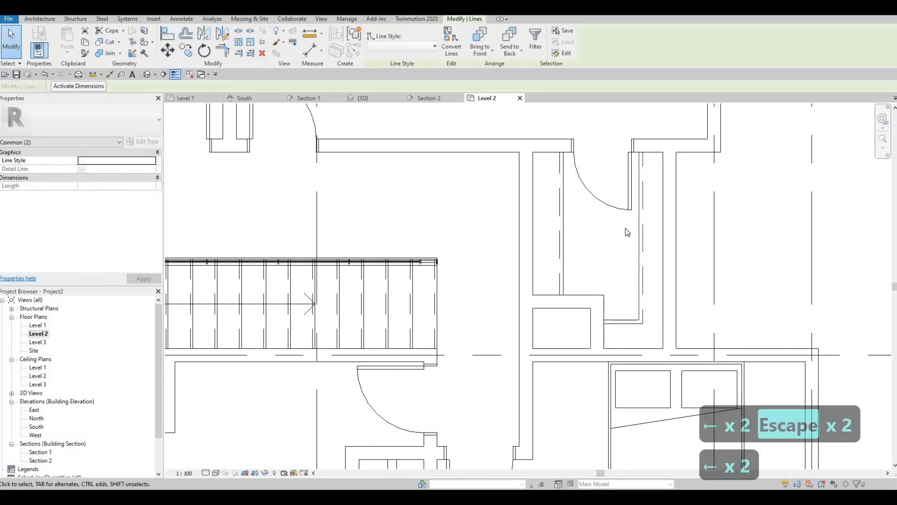
pyautogui.press('Escape')
pyautogui.press('Escape')
# Review the whole Level 2 plan, checking the adjusted hall, closets, doors and bed positions
pyautogui.scroll(-4, 588, 236)
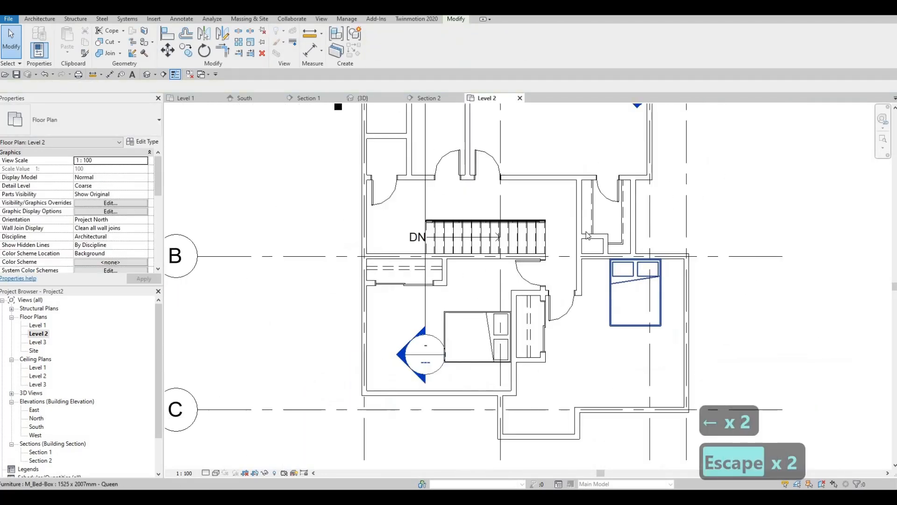
pyautogui.moveTo(588, 235)
pyautogui.mouseDown(button='middle')
pyautogui.moveTo(590, 266)
pyautogui.moveTo(588, 252)
pyautogui.mouseUp(button='middle')
pyautogui.scroll(-1, 588, 251)
pyautogui.moveTo(573, 283); pyautogui.dragTo(563, 279, button='middle')
pyautogui.moveTo(507, 228); pyautogui.dragTo(501, 278, button='middle')
pyautogui.scroll(1, 496, 230)
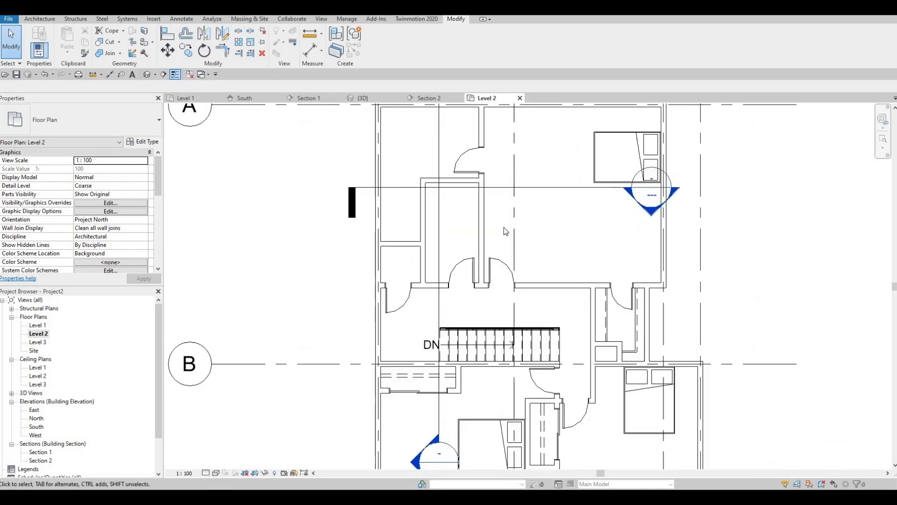
pyautogui.scroll(1, 506, 230)
pyautogui.moveTo(508, 248); pyautogui.dragTo(538, 231, button='middle')
pyautogui.scroll(-1, 513, 232)
pyautogui.scroll(-3, 538, 231)
pyautogui.scroll(2, 491, 243)
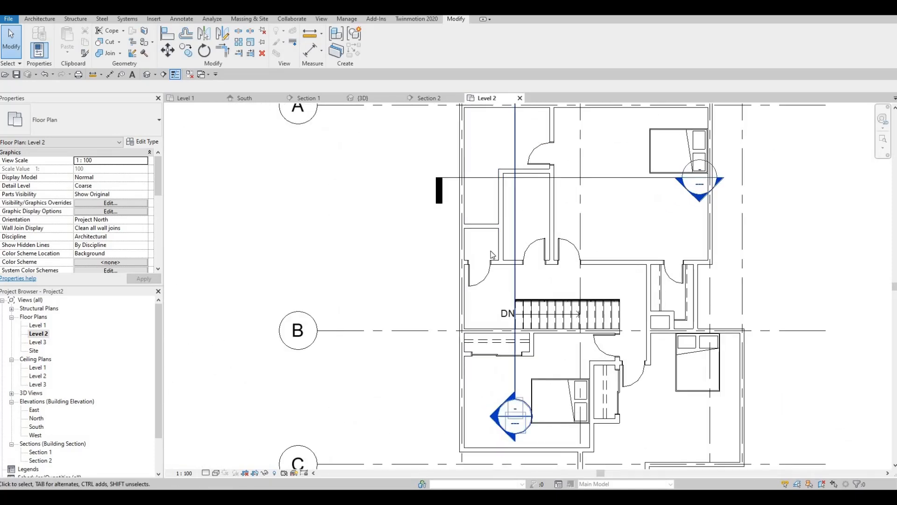
pyautogui.moveTo(643, 240); pyautogui.dragTo(591, 288, button='middle')
pyautogui.moveTo(575, 233); pyautogui.dragTo(535, 224, button='middle')
pyautogui.scroll(-2, 575, 222)
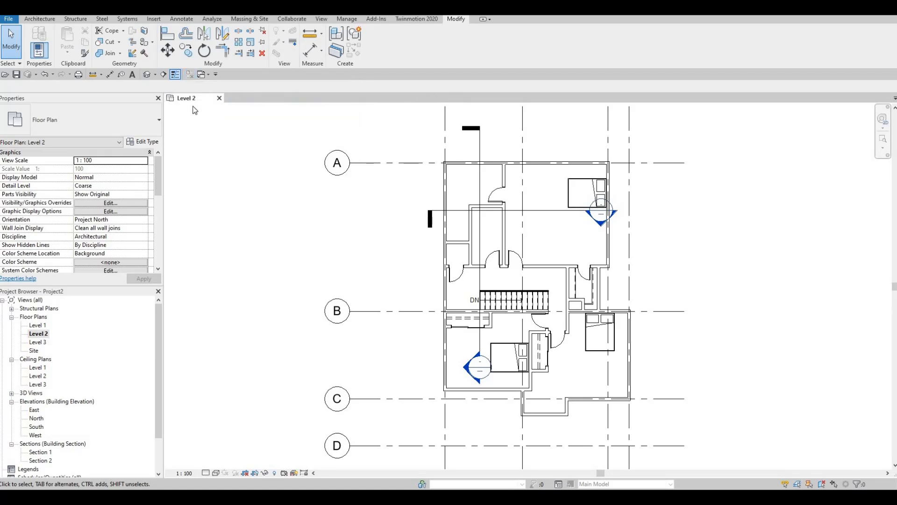
# Open the Level 1 floor plan and tile it side by side with the Level 2 plan
pyautogui.doubleClick(38, 325)
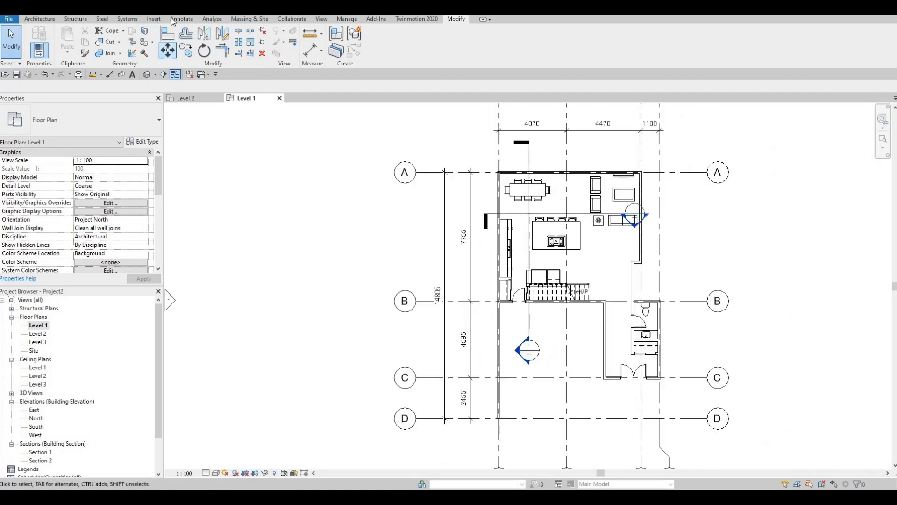
pyautogui.click(153, 19)
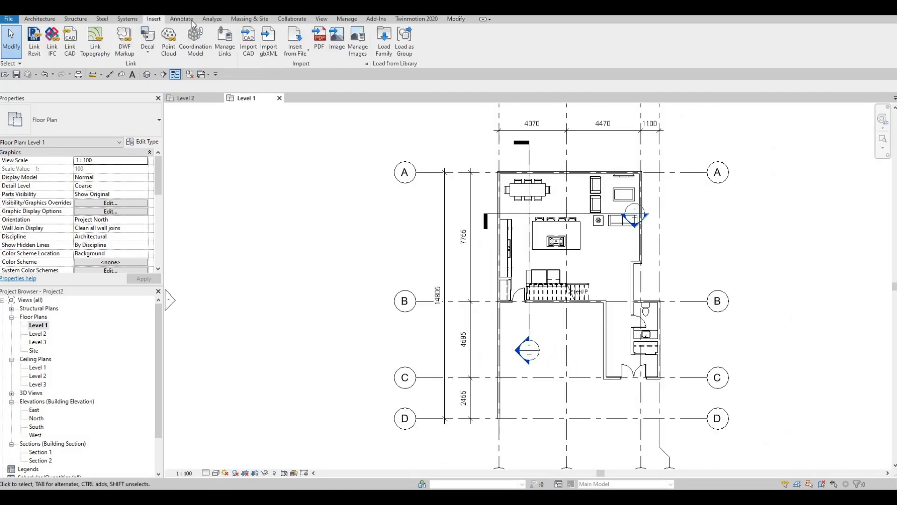
pyautogui.click(212, 19)
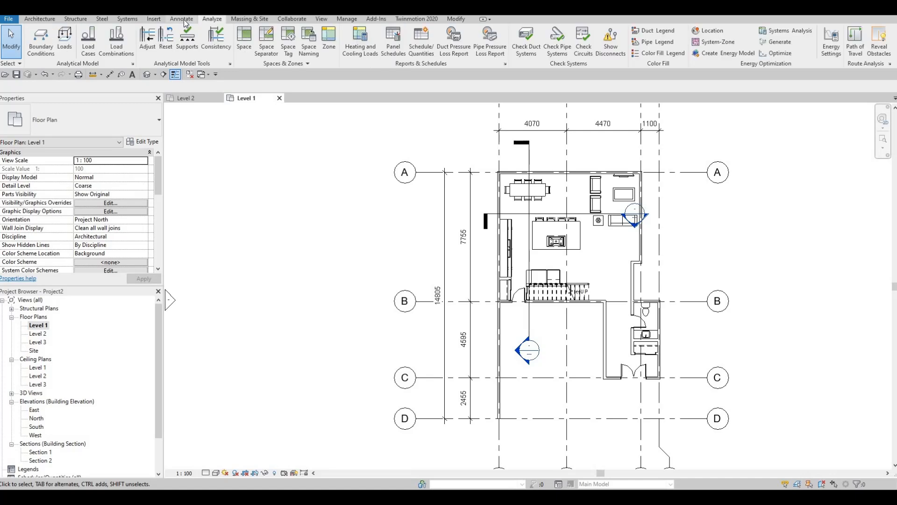
pyautogui.click(182, 18)
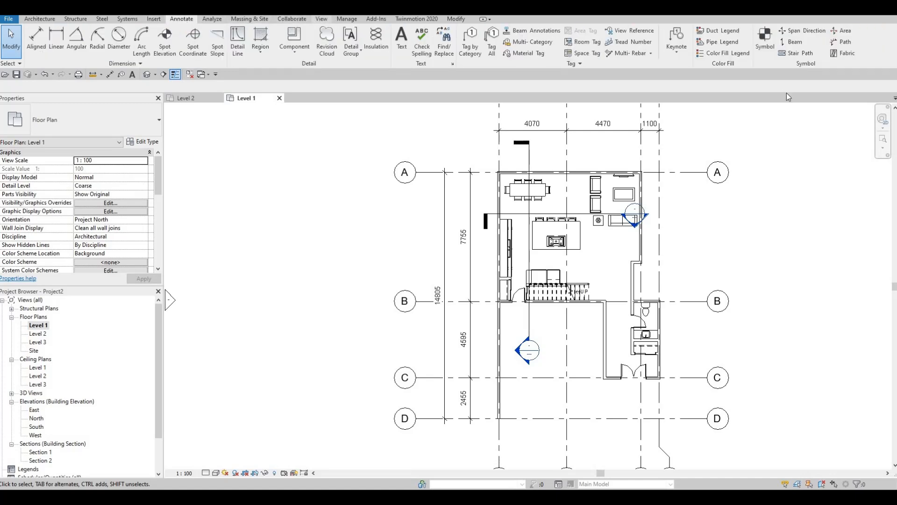
pyautogui.click(321, 19)
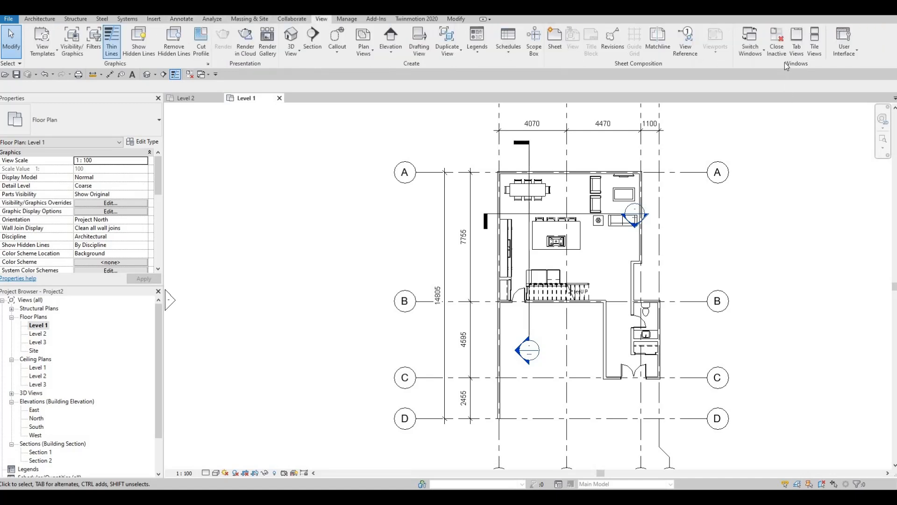
pyautogui.click(809, 56)
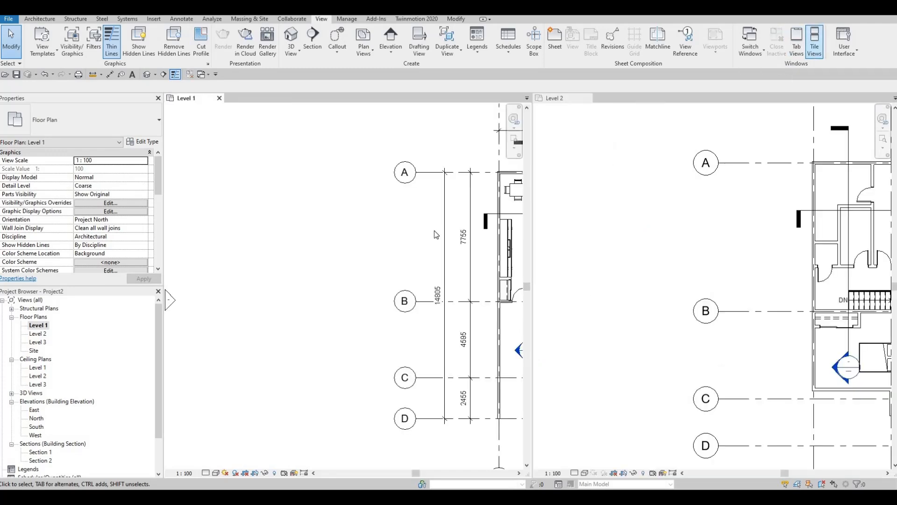
# Compare the furnished Level 1 living area with the Level 2 bedrooms in the two tiled plans
pyautogui.scroll(-3, 355, 236)
pyautogui.moveTo(463, 234); pyautogui.dragTo(294, 227, button='middle')
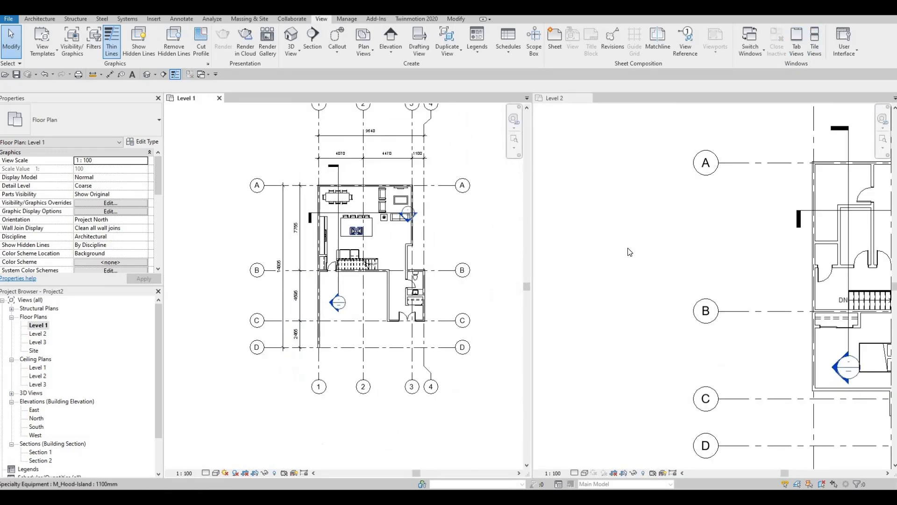
pyautogui.click(611, 257)
pyautogui.scroll(-2, 611, 256)
pyautogui.moveTo(611, 257); pyautogui.dragTo(568, 241, button='middle')
pyautogui.scroll(4, 386, 222)
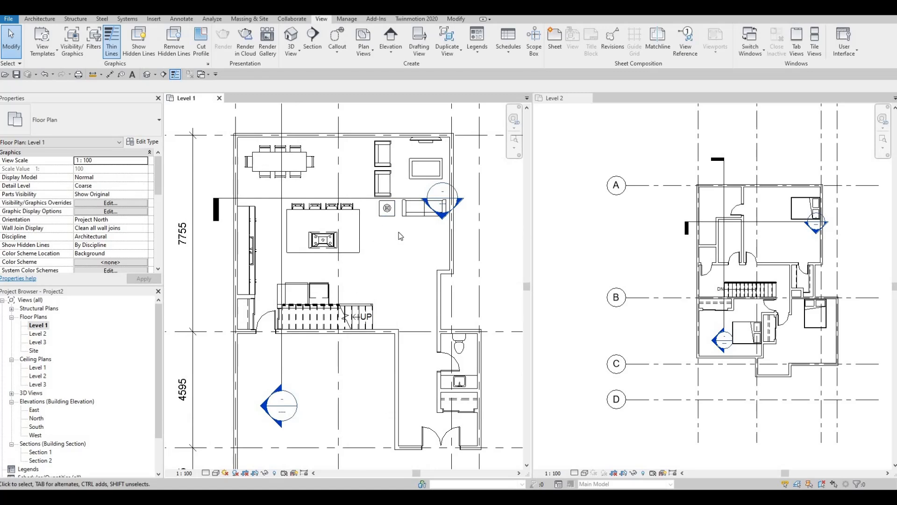
pyautogui.moveTo(410, 267); pyautogui.dragTo(408, 298, button='middle')
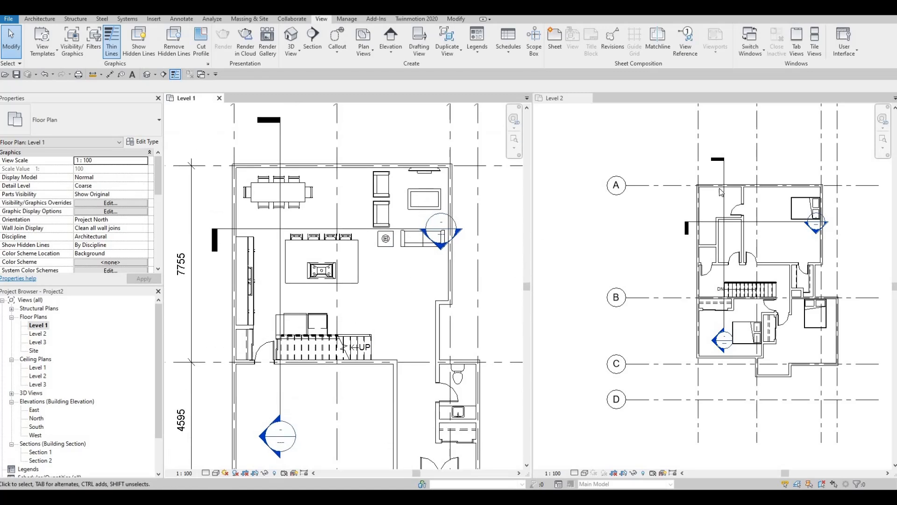
pyautogui.scroll(3, 720, 258)
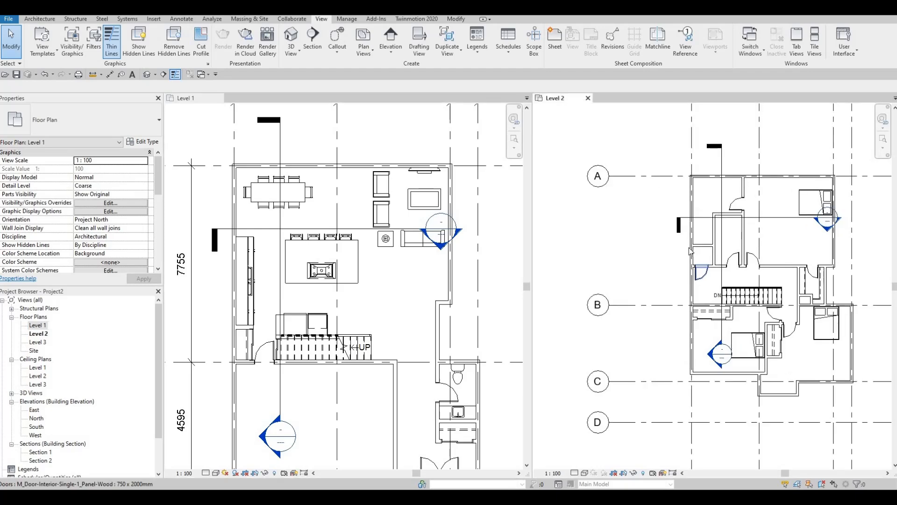
# Place night stands matching the Level 1 one against the wall on both sides of the upper-right Level 2 bedroom's bed
pyautogui.click(387, 244)
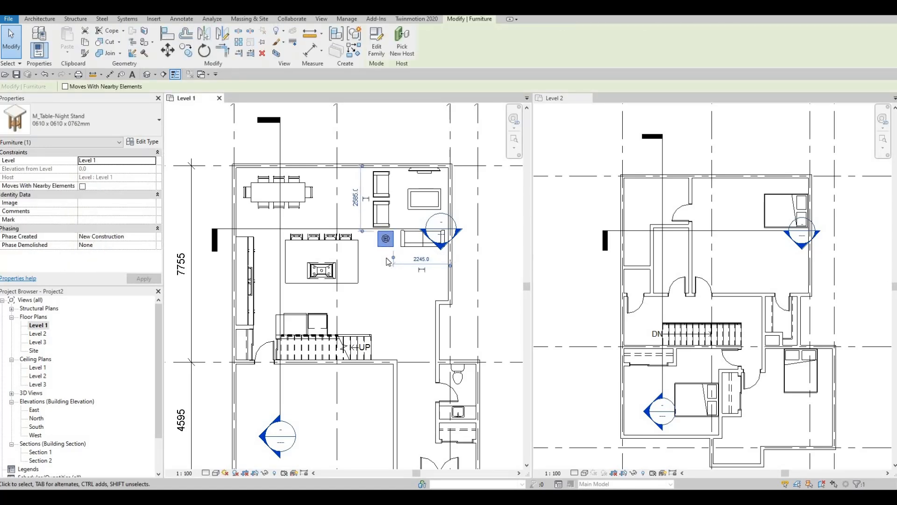
pyautogui.press('c')
pyautogui.press('s')
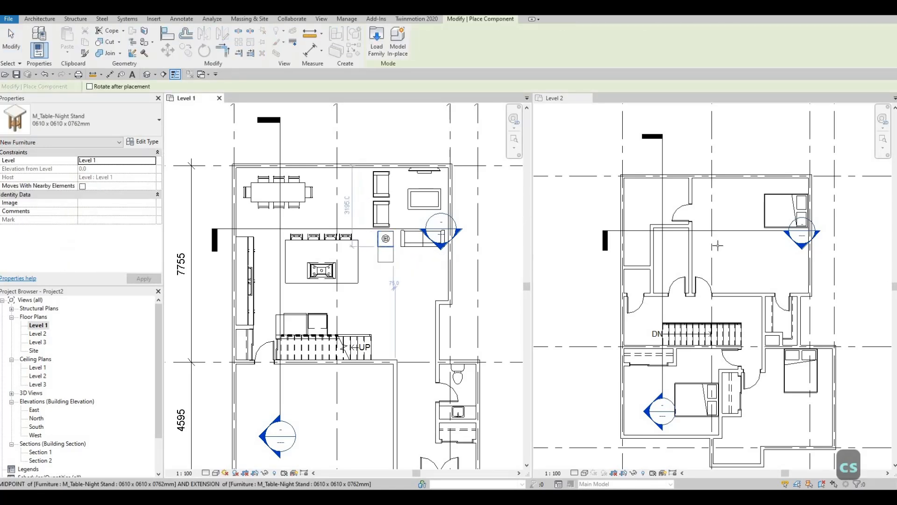
pyautogui.click(711, 232)
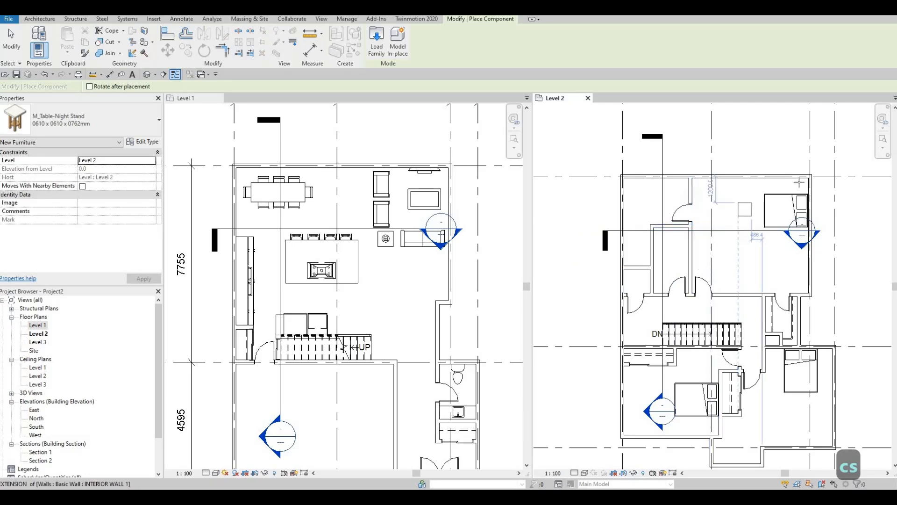
pyautogui.scroll(5, 800, 186)
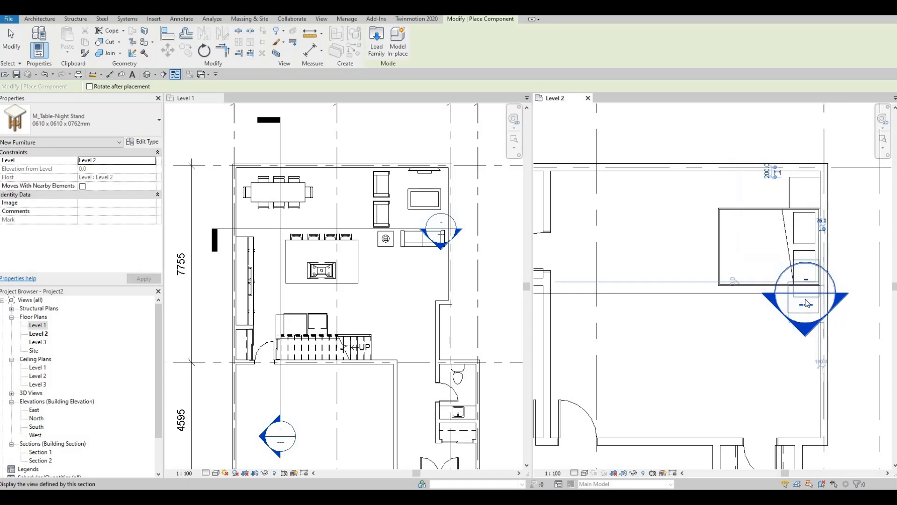
pyautogui.scroll(1, 806, 303)
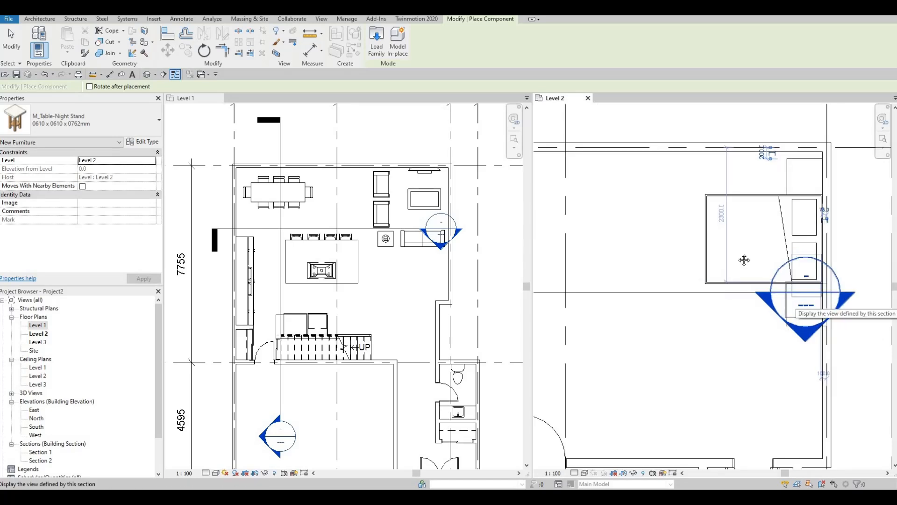
pyautogui.moveTo(745, 261); pyautogui.dragTo(713, 254, button='middle')
pyautogui.scroll(-3, 675, 211)
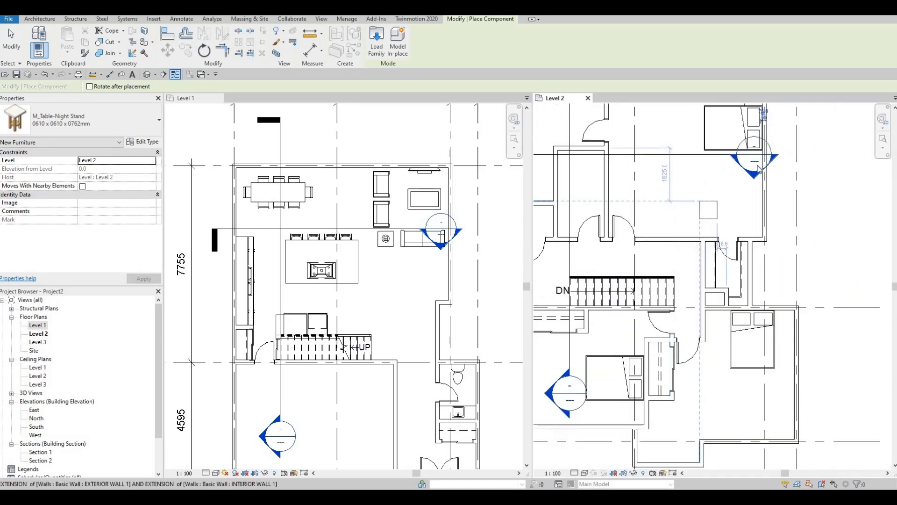
# Place 0610 x 0610 x 0762mm night stands on both sides of the queen bed in the lower-right Level 2 bedroom
pyautogui.scroll(3, 760, 171)
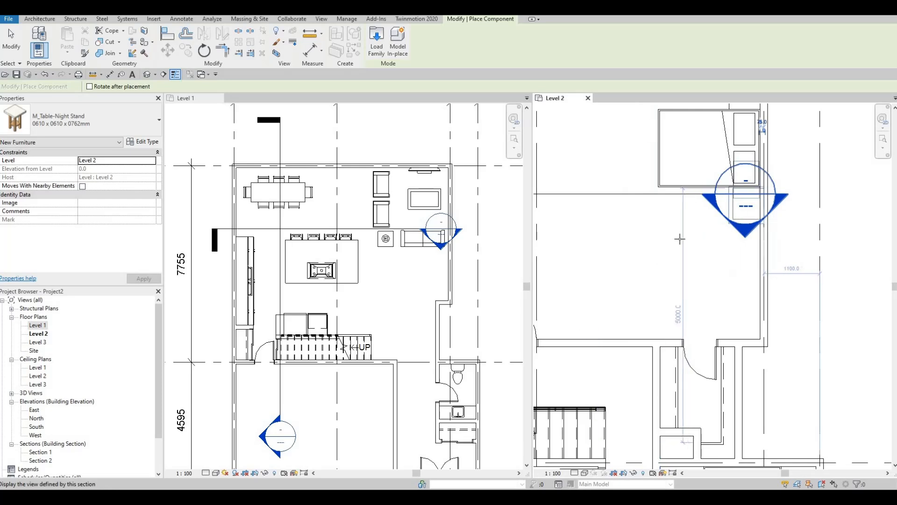
pyautogui.moveTo(681, 255); pyautogui.dragTo(683, 211, button='middle')
pyautogui.scroll(-2, 684, 212)
pyautogui.moveTo(707, 326); pyautogui.dragTo(743, 204, button='middle')
pyautogui.scroll(-3, 744, 203)
pyautogui.scroll(3, 744, 249)
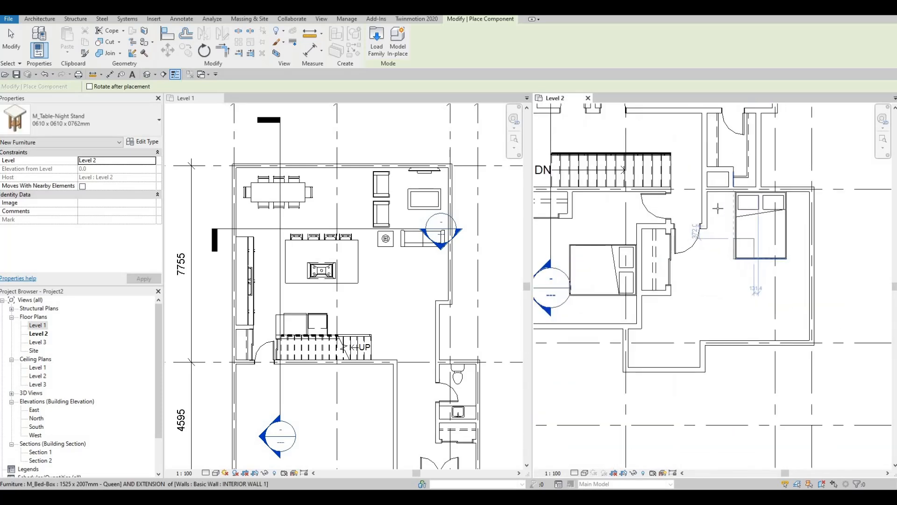
pyautogui.scroll(3, 718, 208)
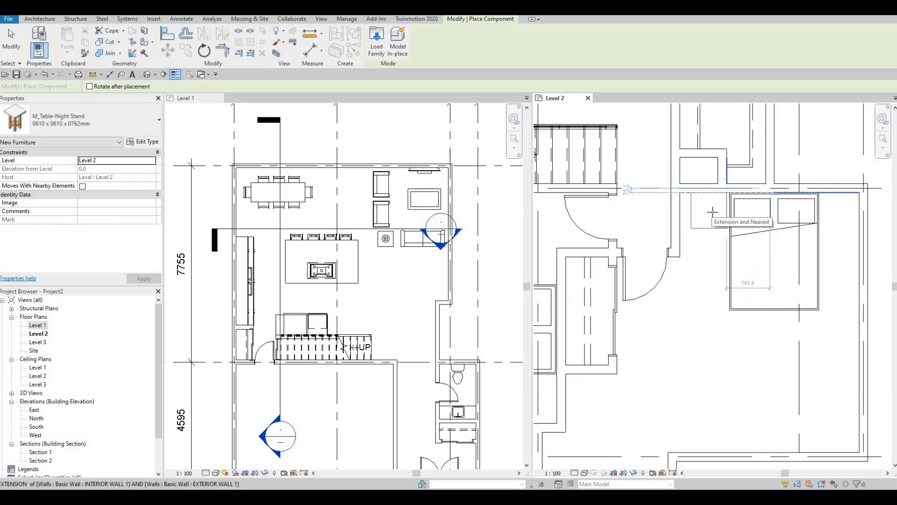
pyautogui.click(723, 212)
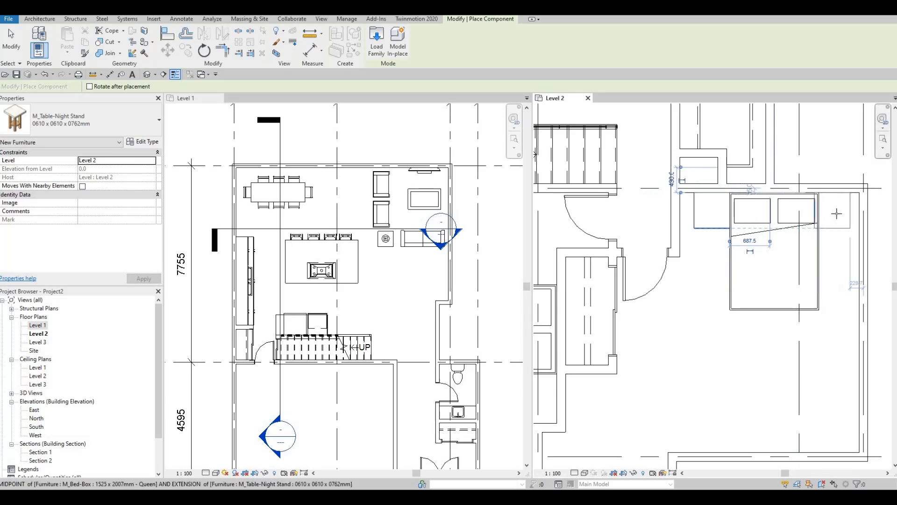
# Place night stands above and below the headboard end of the lower-left Level 2 bedroom's bed, and finish placing them
pyautogui.scroll(-4, 654, 228)
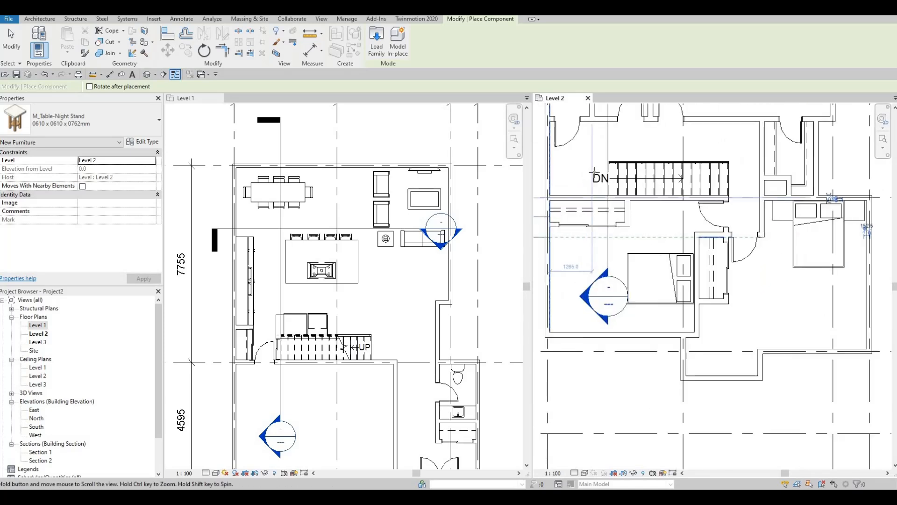
pyautogui.scroll(2, 701, 195)
pyautogui.scroll(5, 701, 195)
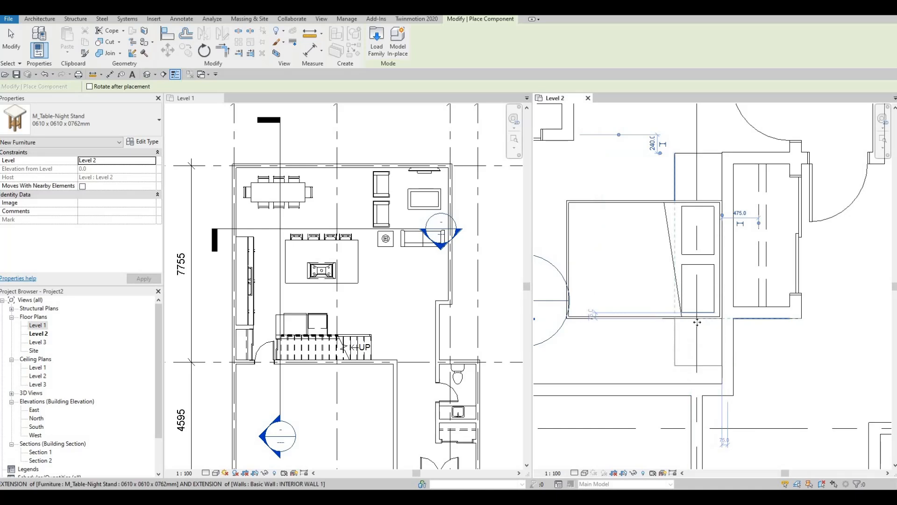
pyautogui.scroll(-4, 653, 294)
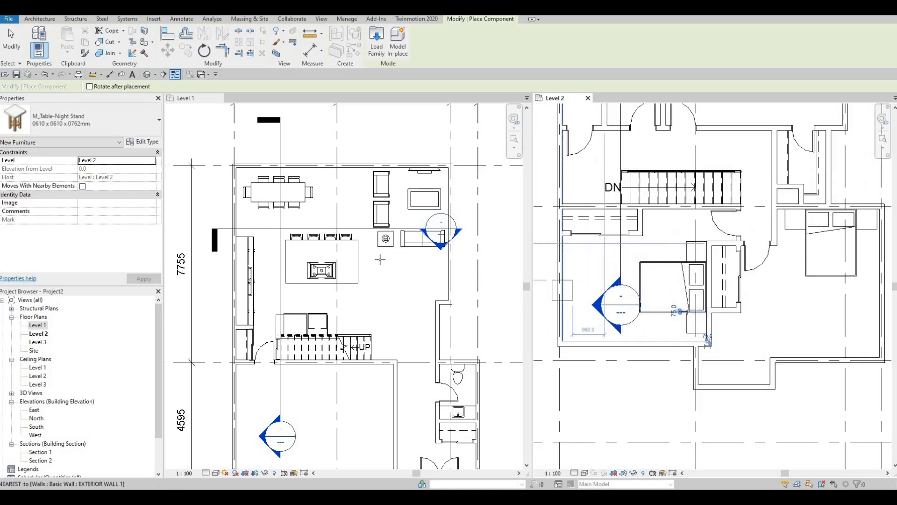
pyautogui.scroll(2, 380, 259)
pyautogui.press('Escape')
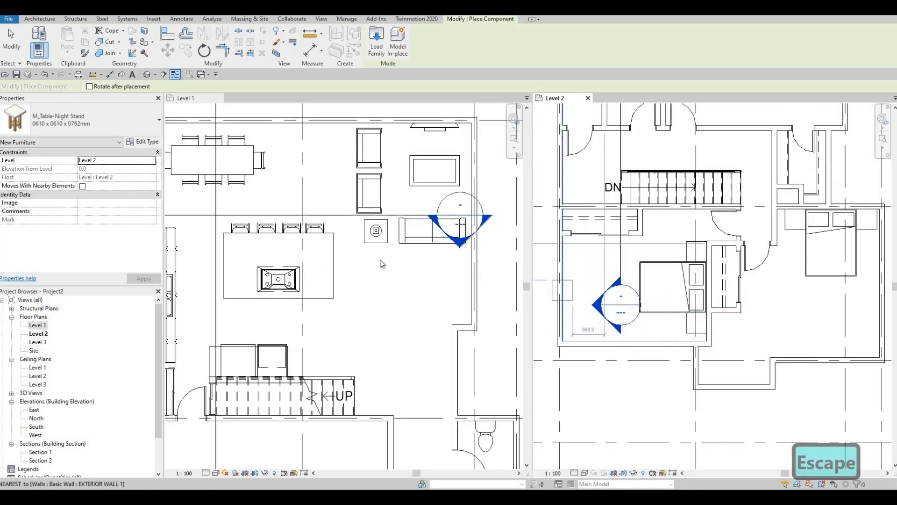
pyautogui.press('Escape')
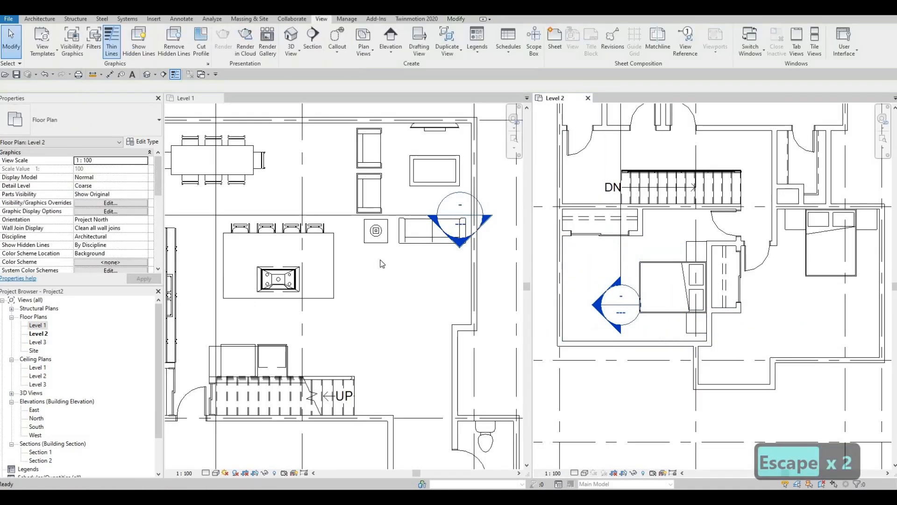
# Place hemispheric table lamps like the Level 1 living room lamp on both night stands in the lower-right Level 2 bedroom
pyautogui.click(376, 231)
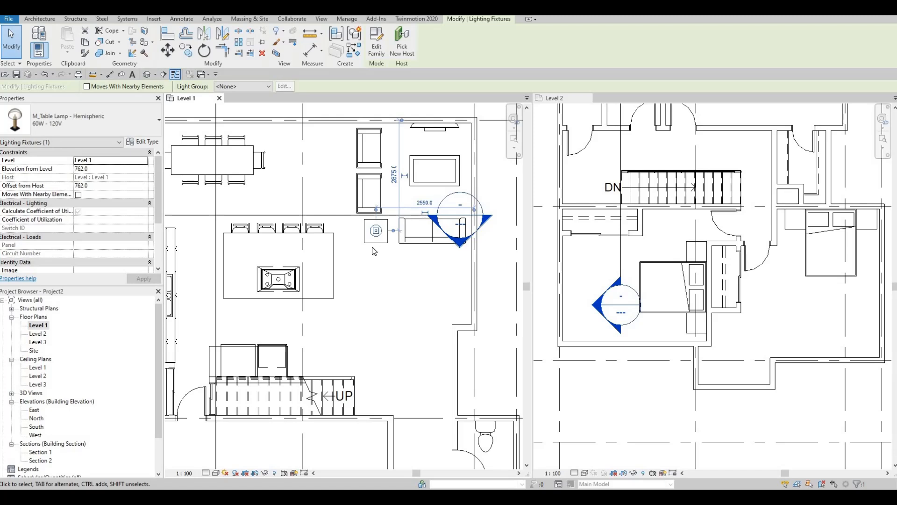
pyautogui.press('c')
pyautogui.press('s')
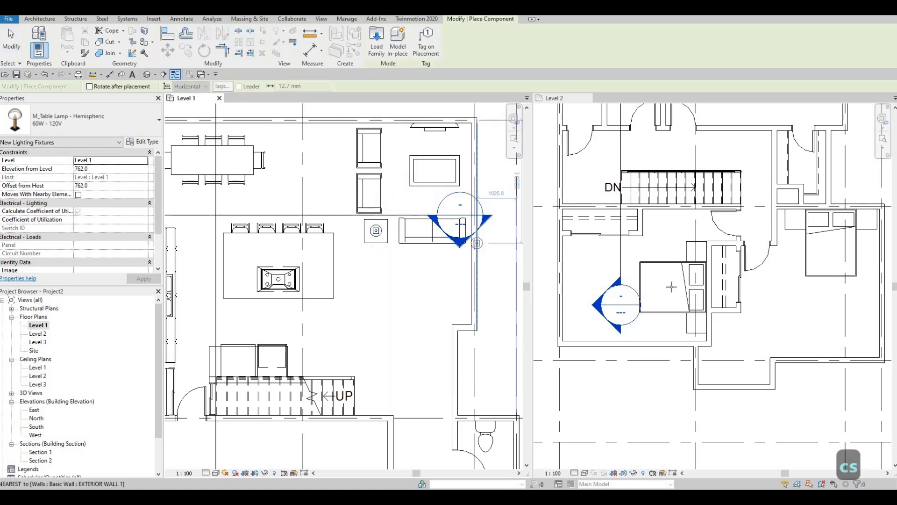
pyautogui.click(672, 287)
pyautogui.scroll(-1, 582, 330)
pyautogui.scroll(2, 823, 252)
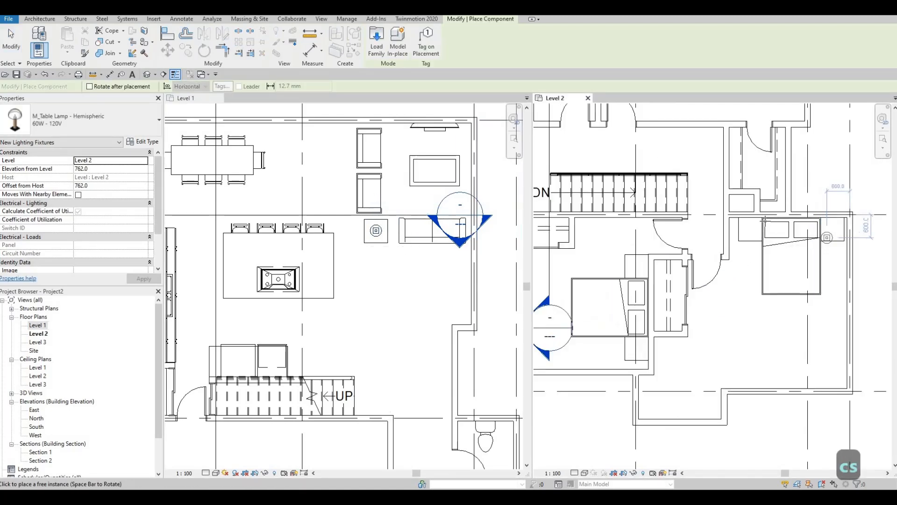
pyautogui.scroll(3, 781, 219)
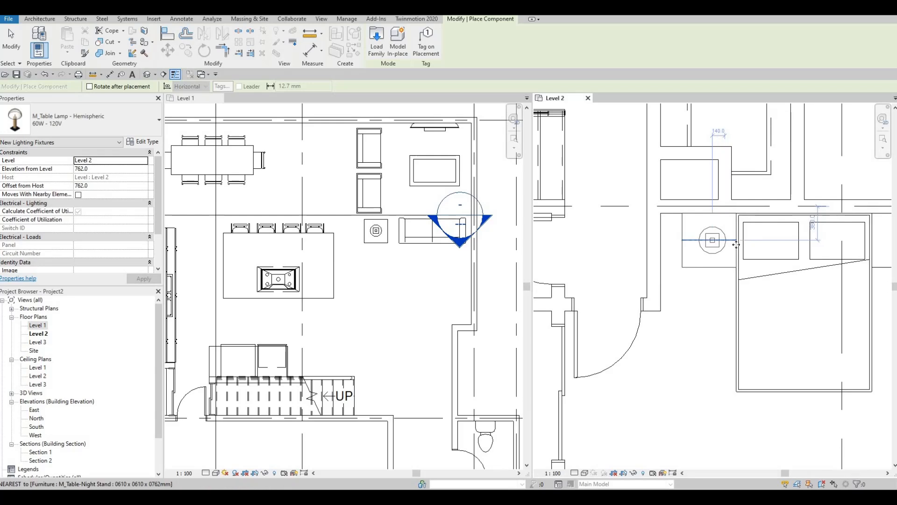
pyautogui.click(709, 240)
pyautogui.moveTo(810, 250); pyautogui.dragTo(604, 285, button='middle')
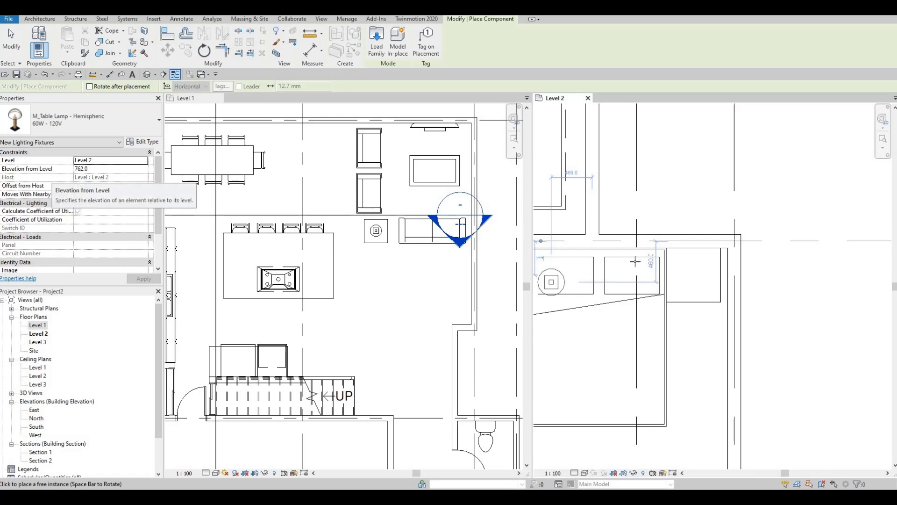
pyautogui.scroll(1, 682, 262)
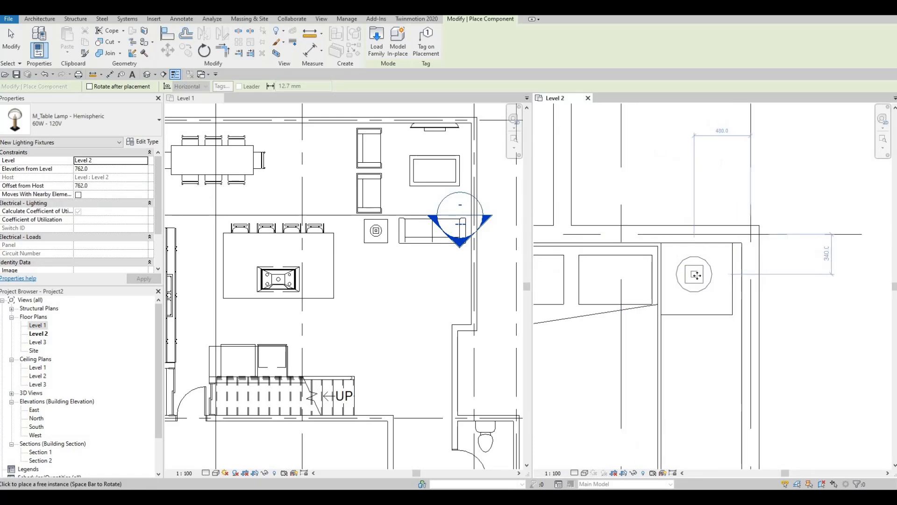
pyautogui.click(696, 276)
# Place table lamps on both night stands beside the bed in the upper-right Level 2 bedroom
pyautogui.scroll(-2, 695, 275)
pyautogui.moveTo(770, 165); pyautogui.dragTo(708, 271, button='middle')
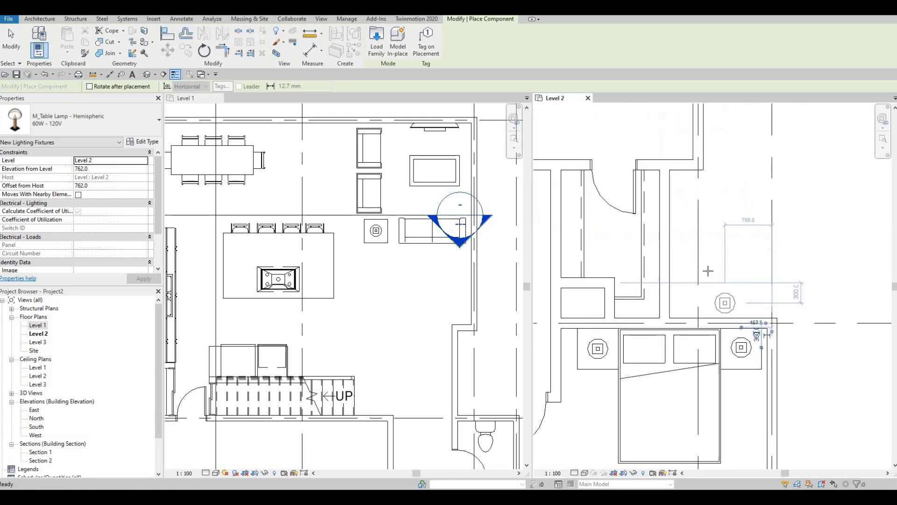
pyautogui.scroll(-3, 708, 271)
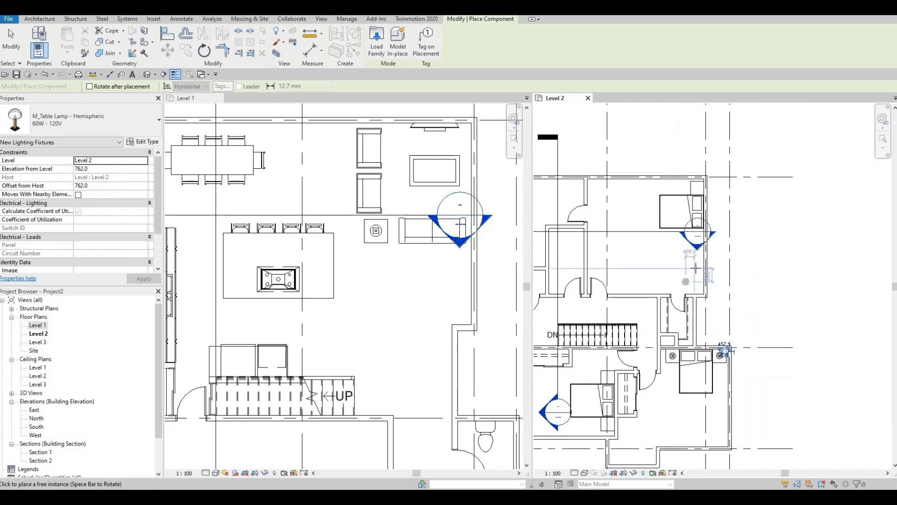
pyautogui.scroll(4, 698, 220)
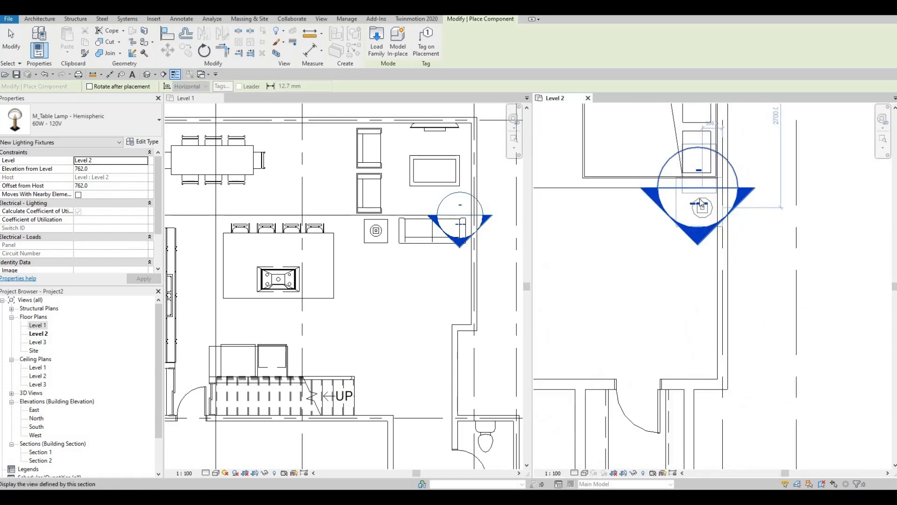
pyautogui.scroll(2, 701, 209)
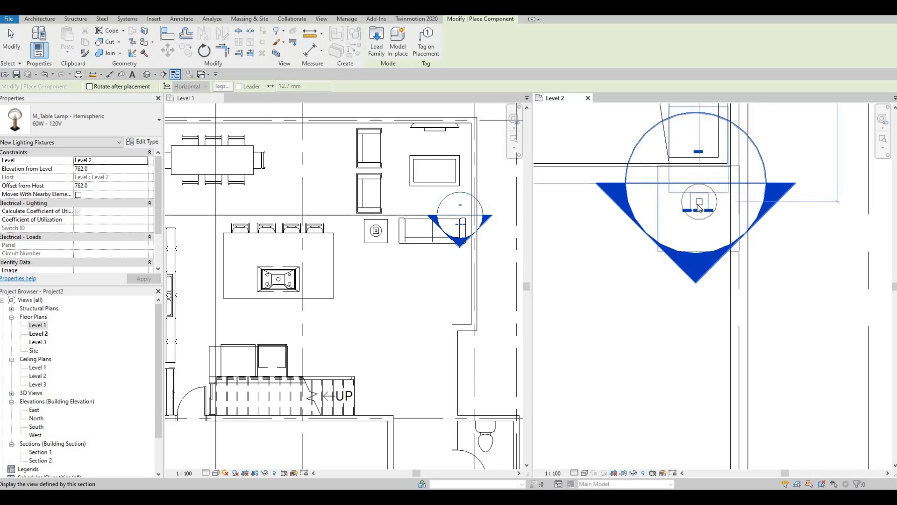
pyautogui.scroll(-4, 702, 192)
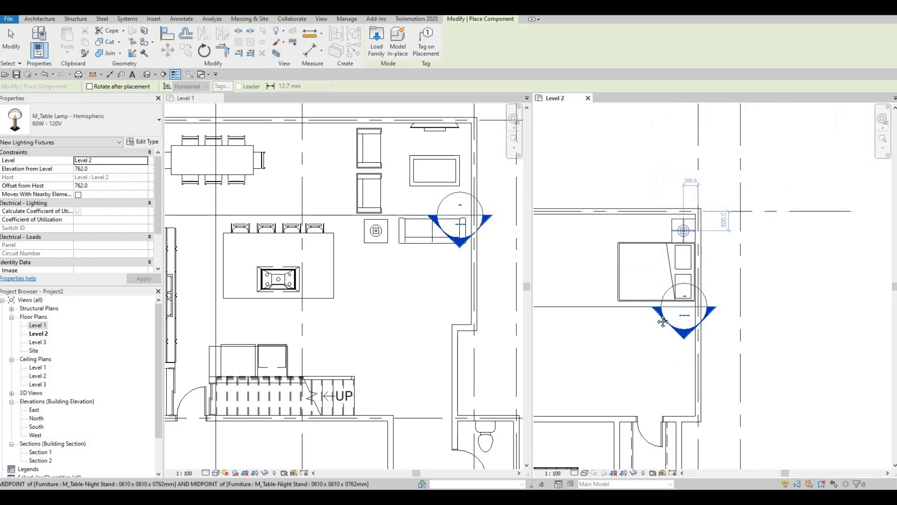
# Place table lamps centred on both night stands in the lower-left Level 2 bedroom, and end lamp placement
pyautogui.scroll(-5, 687, 299)
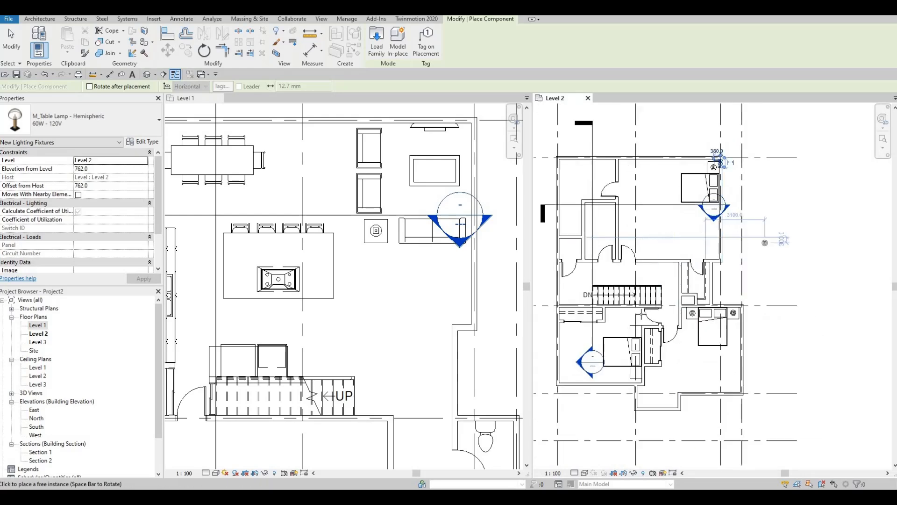
pyautogui.scroll(3, 654, 281)
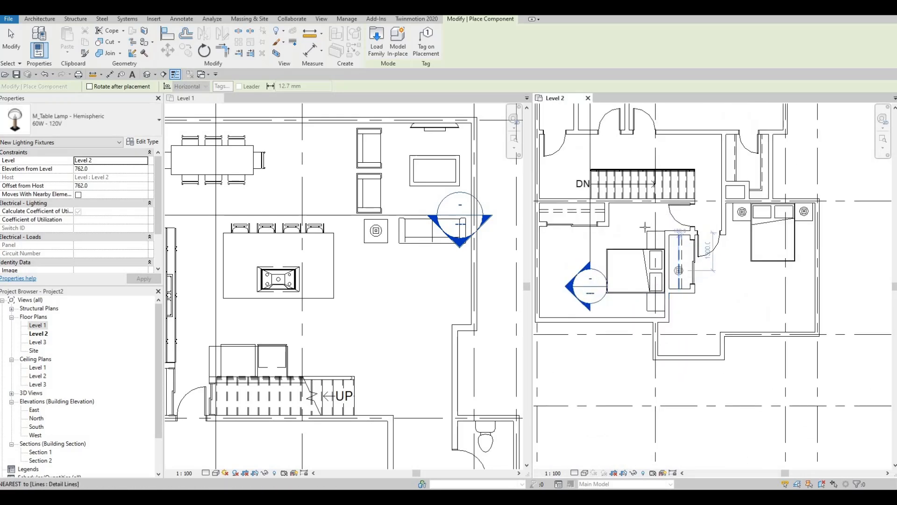
pyautogui.scroll(4, 673, 267)
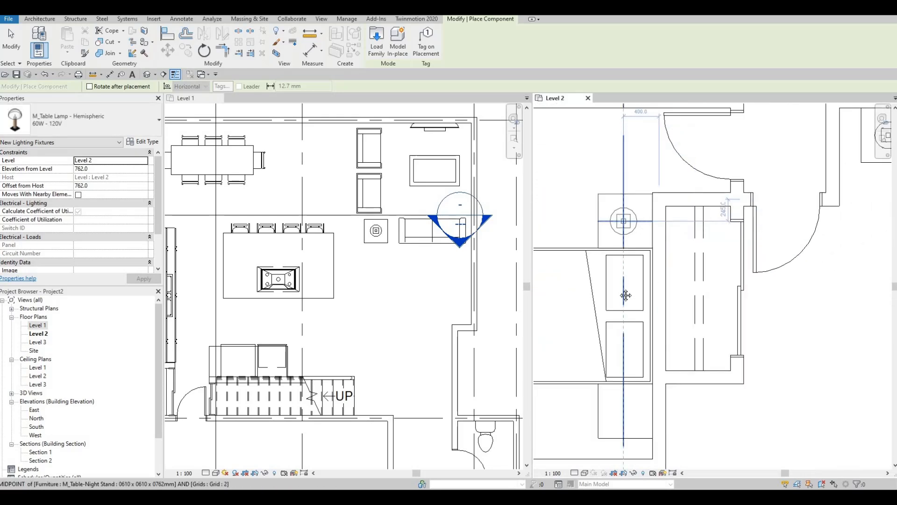
pyautogui.click(623, 221)
pyautogui.moveTo(634, 356); pyautogui.dragTo(637, 300, button='middle')
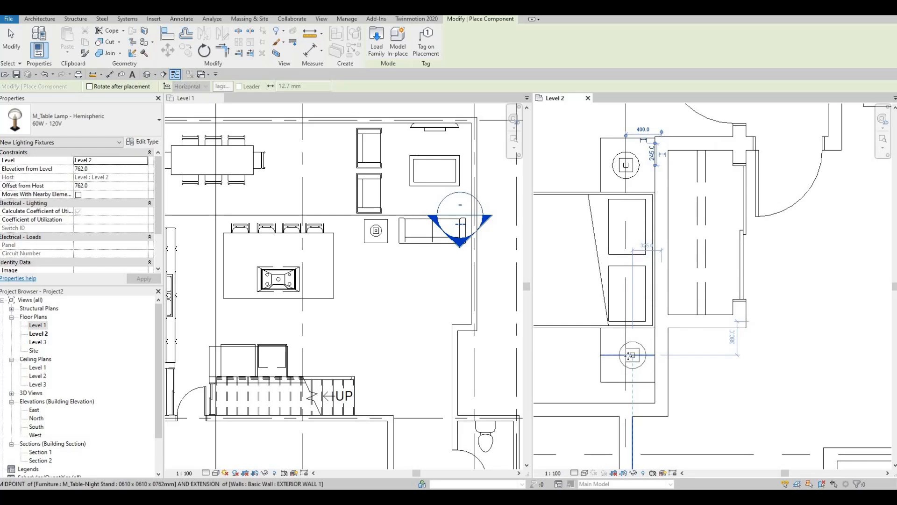
pyautogui.click(630, 356)
pyautogui.scroll(-3, 662, 308)
pyautogui.press('Escape')
pyautogui.press('Escape')
pyautogui.press('Escape')
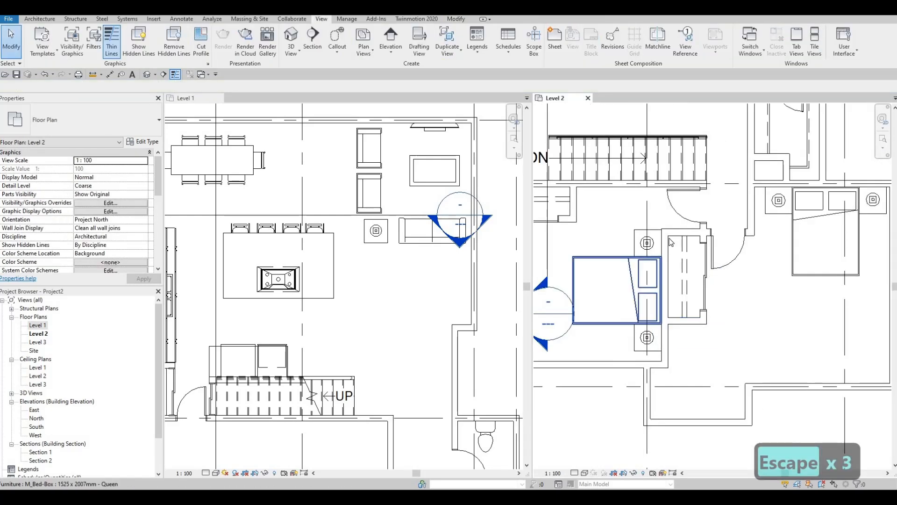
# Extend the vertical section line's lower end so its head sits below the Level 2 plan, clear of the bedroom
pyautogui.scroll(-2, 672, 241)
pyautogui.click(678, 261)
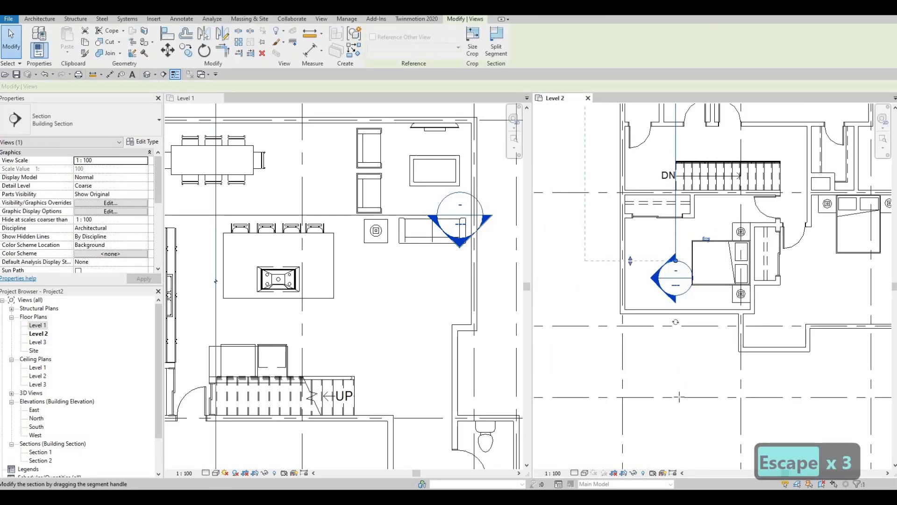
pyautogui.press('Escape')
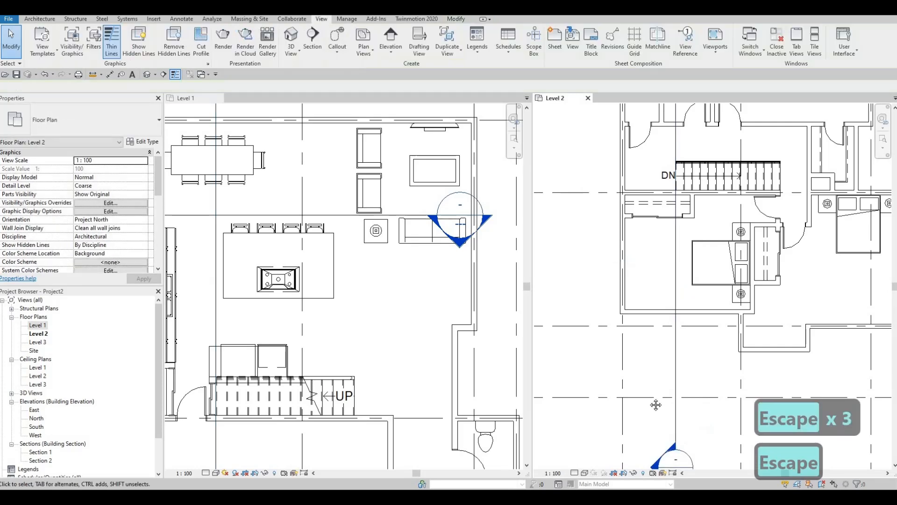
# Extend the horizontal section line's end past the exterior wall so its head clears the upper-right bedroom
pyautogui.moveTo(778, 147); pyautogui.dragTo(632, 355, button='middle')
pyautogui.click(697, 250)
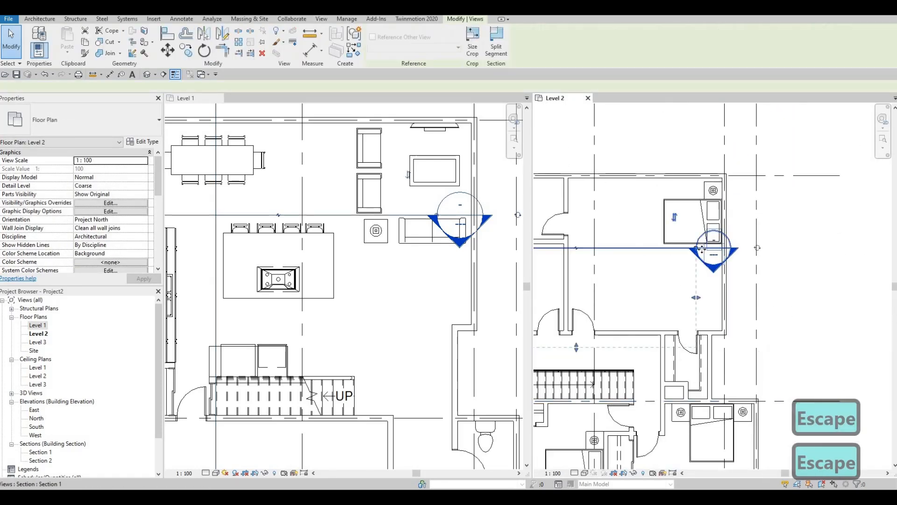
pyautogui.moveTo(696, 248); pyautogui.dragTo(780, 243)
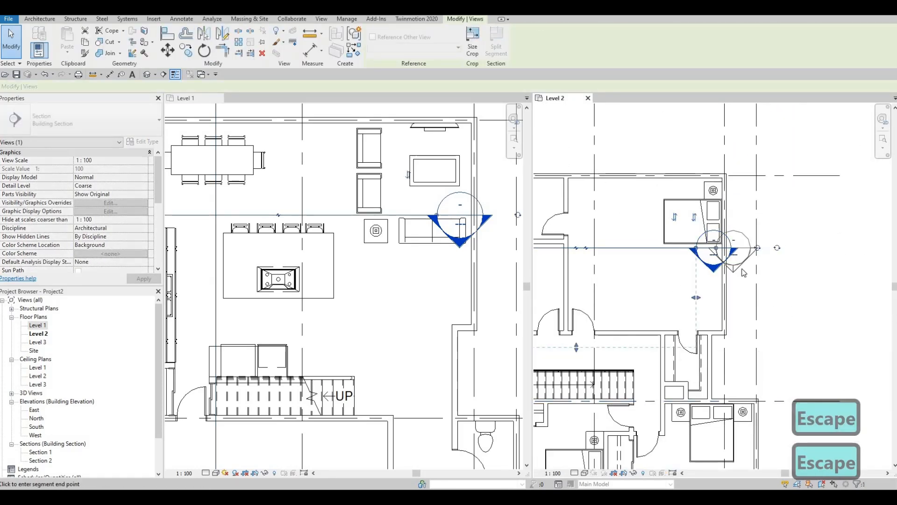
# Place a second M_Table-Night Stand against the wall on the lower side of the bed in the upper-right Level 2 bedroom
pyautogui.press('Escape')
pyautogui.scroll(2, 710, 258)
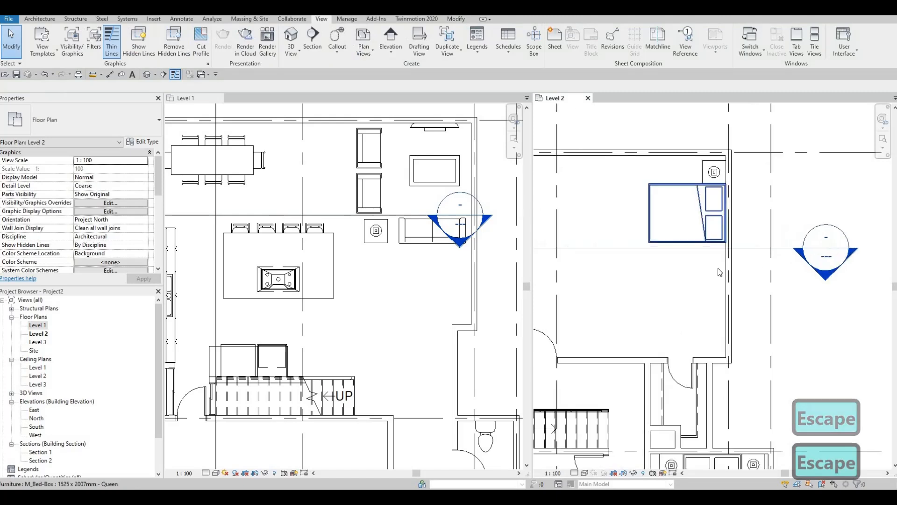
pyautogui.click(756, 212)
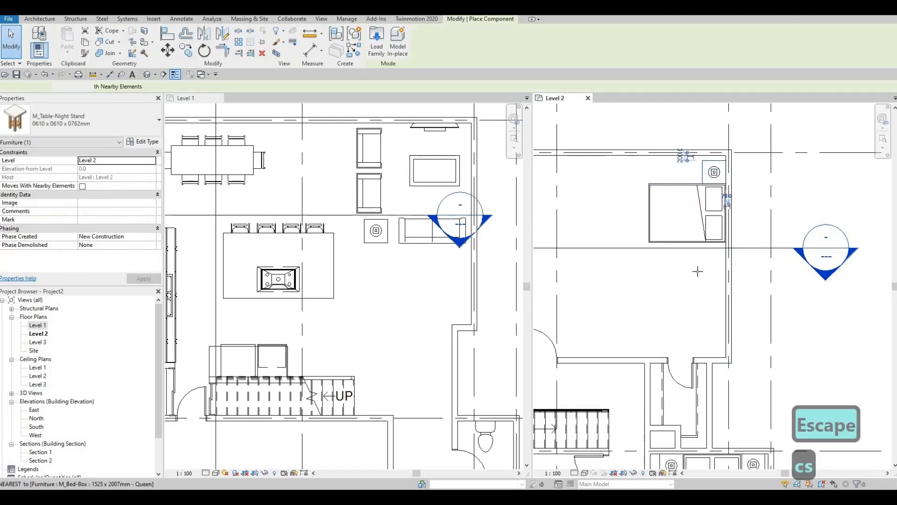
pyautogui.scroll(3, 732, 225)
pyautogui.press('c')
pyautogui.press('s')
pyautogui.press('Escape')
pyautogui.press('Escape')
pyautogui.press('Escape')
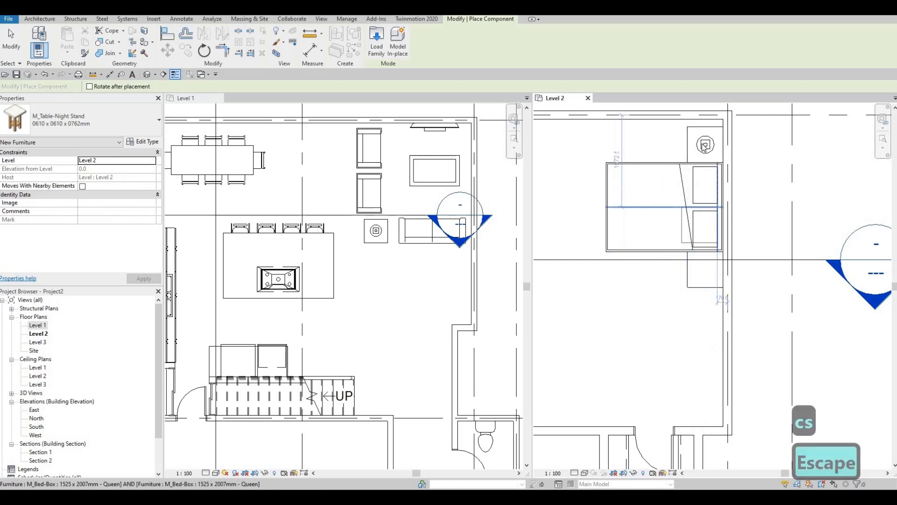
# Place a matching hemispheric table lamp centred on the lower night stand, aligned with the existing lamp, and end placement
pyautogui.click(706, 144)
pyautogui.press('c')
pyautogui.press('s')
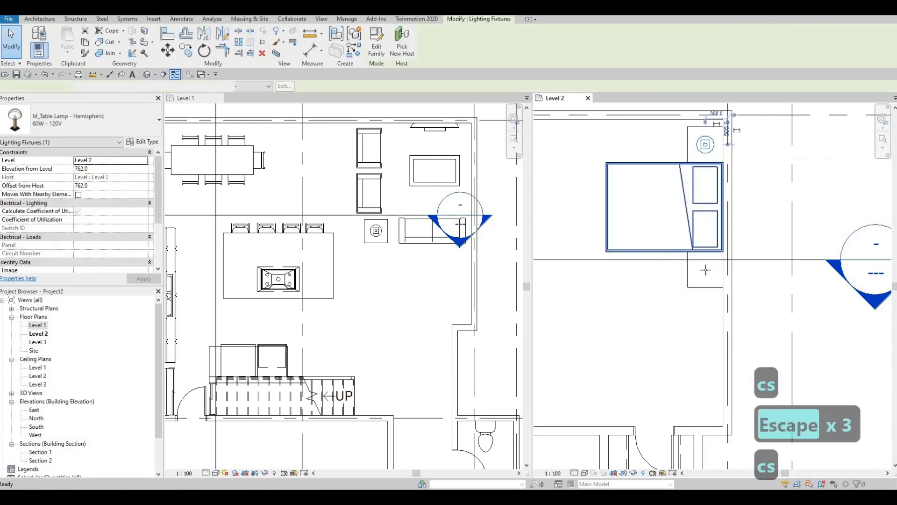
pyautogui.scroll(2, 709, 262)
pyautogui.click(702, 280)
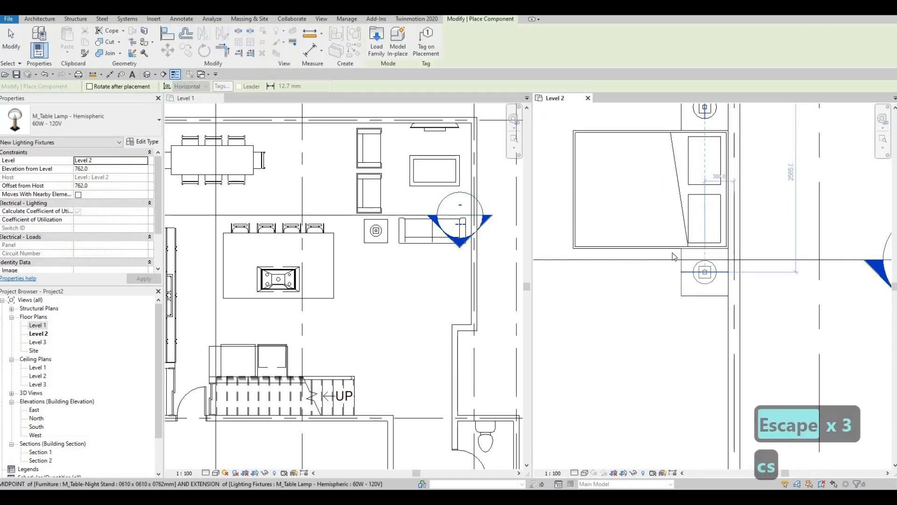
pyautogui.press('Escape')
pyautogui.press('Escape')
pyautogui.press('Escape')
pyautogui.scroll(-3, 803, 183)
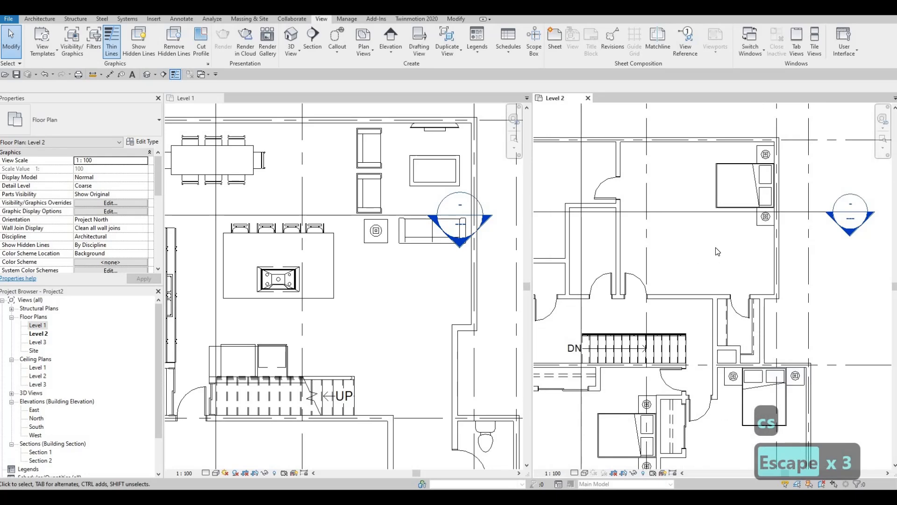
# Extend the horizontal section line on Level 2 further past the exterior wall so its head sits farther outside the plan
pyautogui.scroll(-1, 718, 252)
pyautogui.moveTo(747, 245); pyautogui.dragTo(707, 257, button='middle')
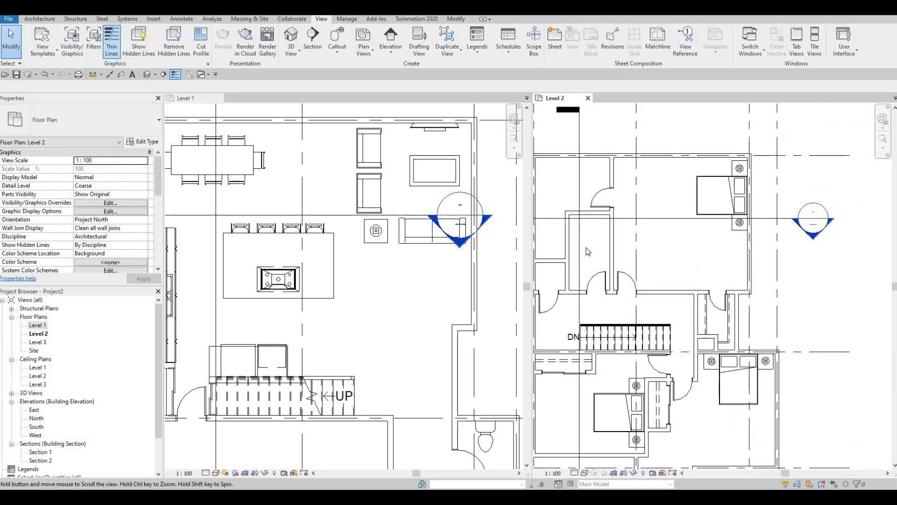
pyautogui.scroll(-2, 687, 282)
pyautogui.scroll(-3, 714, 252)
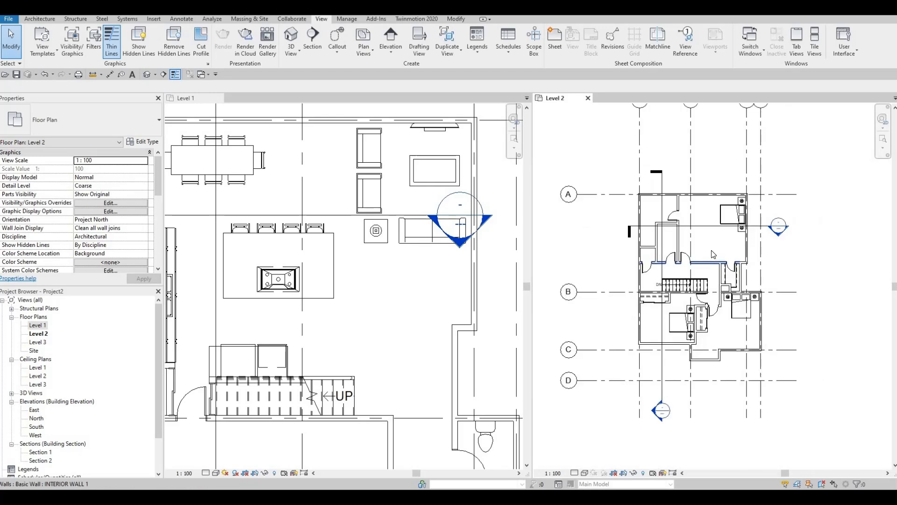
pyautogui.moveTo(790, 222); pyautogui.dragTo(720, 252, button='middle')
pyautogui.scroll(2, 719, 253)
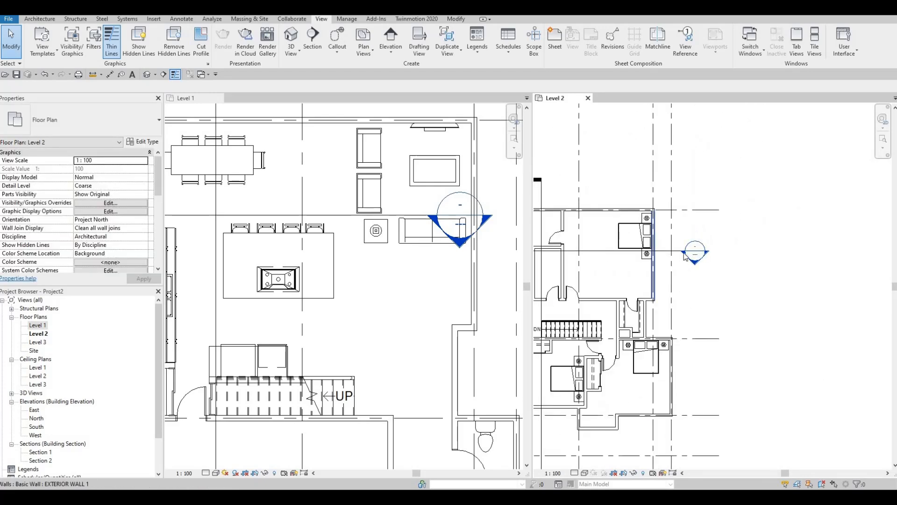
pyautogui.click(690, 251)
pyautogui.moveTo(685, 251); pyautogui.dragTo(734, 251)
# Extend the horizontal section line on Level 1 past the exterior wall so its head clears the living room sofa
pyautogui.scroll(-4, 460, 271)
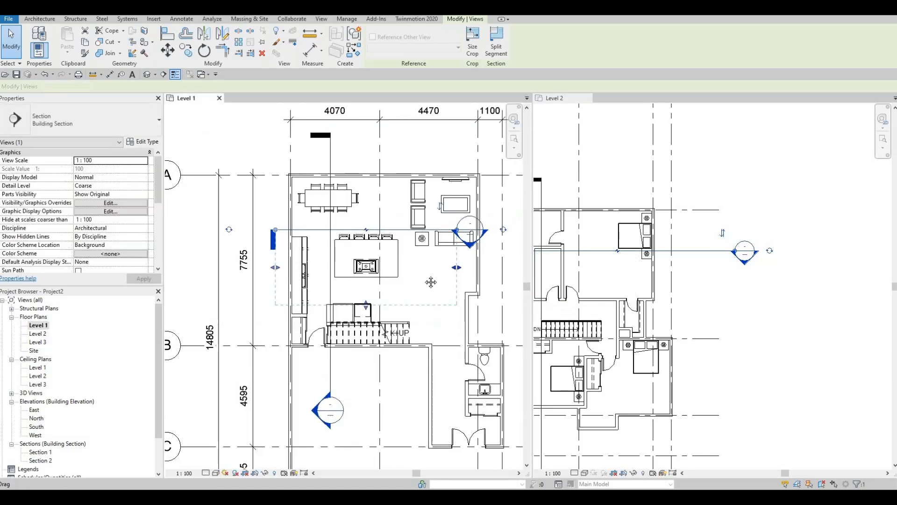
pyautogui.press('Escape')
pyautogui.press('Escape')
pyautogui.scroll(-1, 437, 248)
pyautogui.moveTo(438, 249); pyautogui.dragTo(369, 208, button='middle')
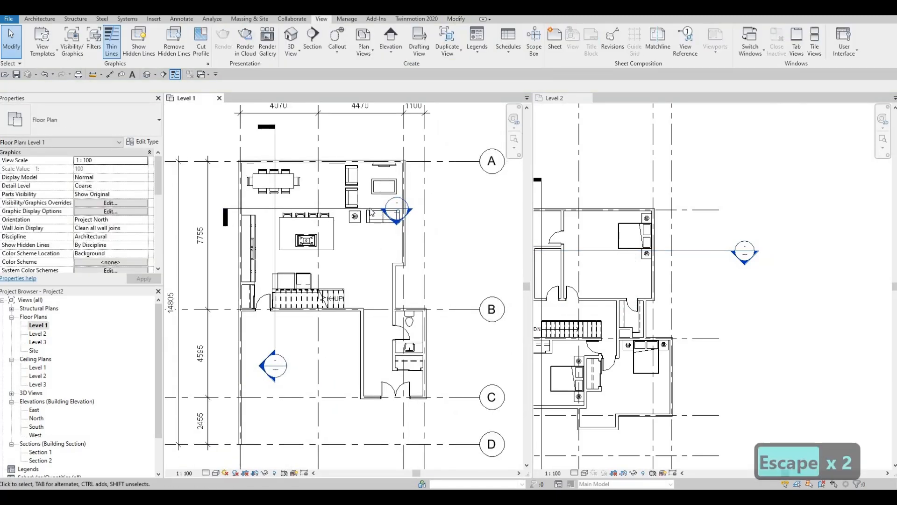
pyautogui.click(366, 209)
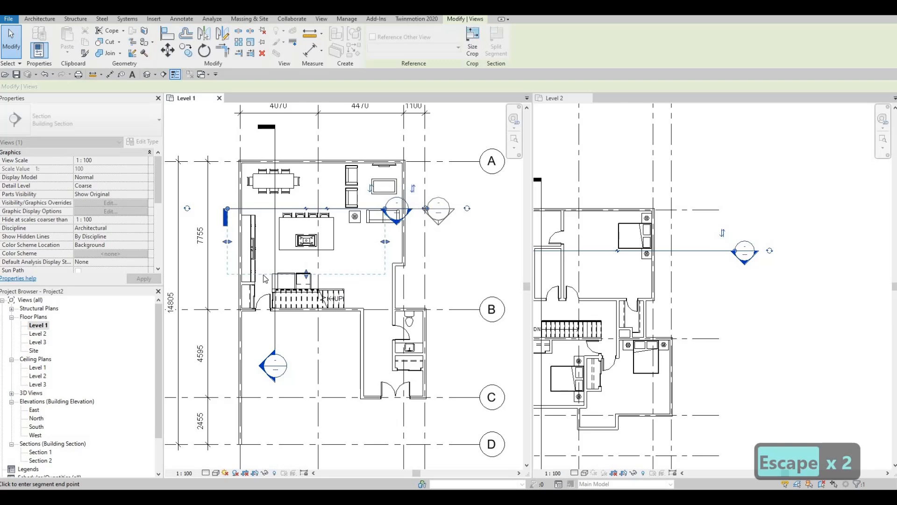
# Extend the vertical section line on Level 1 downward so its head sits below grid line D
pyautogui.moveTo(275, 343); pyautogui.dragTo(326, 264, button='middle')
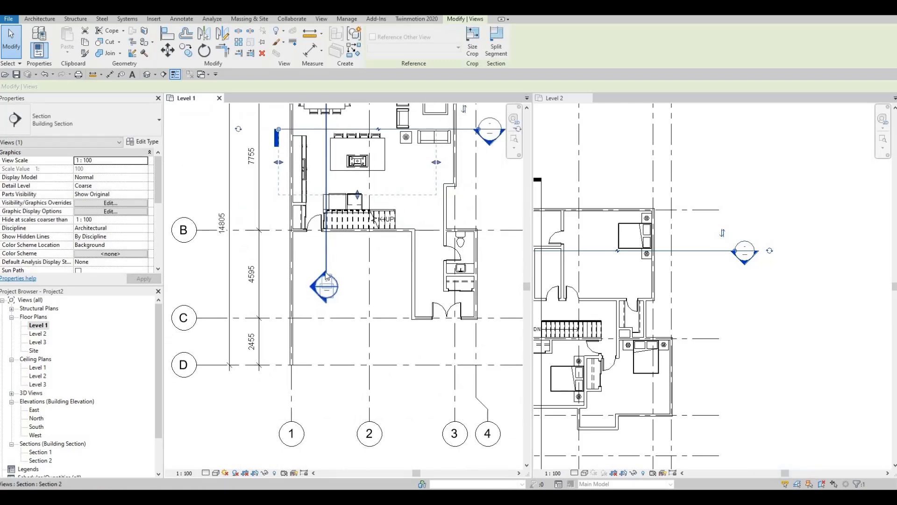
pyautogui.click(327, 276)
pyautogui.moveTo(335, 373); pyautogui.dragTo(336, 416)
pyautogui.press('Escape')
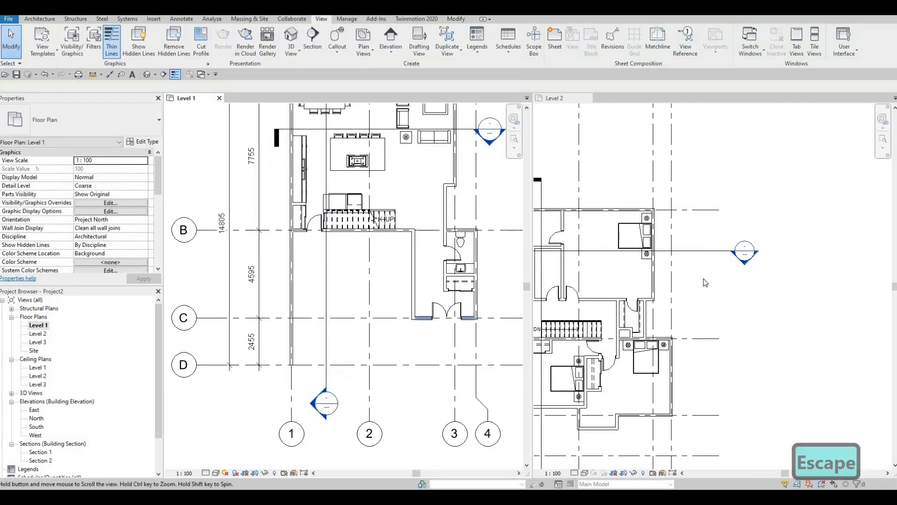
pyautogui.moveTo(703, 278); pyautogui.dragTo(707, 272, button='middle')
pyautogui.click(707, 270)
pyautogui.scroll(-1, 707, 270)
pyautogui.scroll(3, 532, 304)
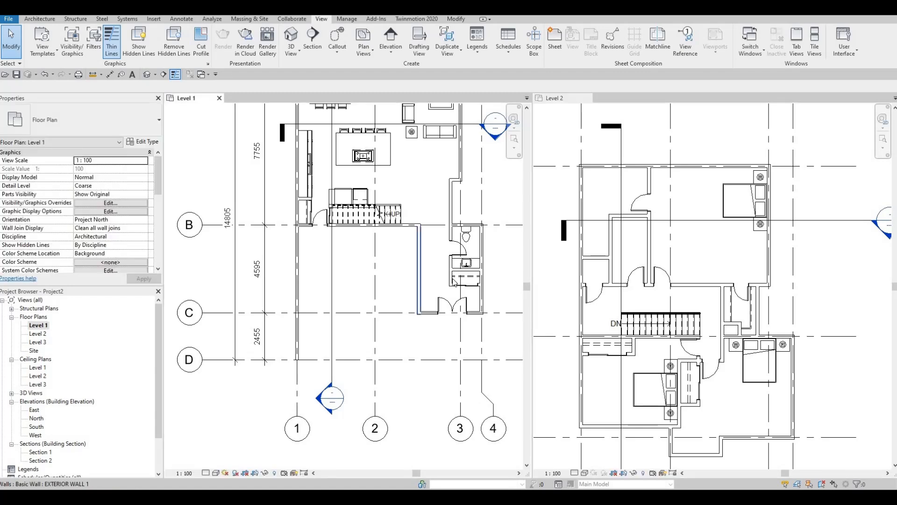
# Place two M_Sink Vanity-Square 500 x 440mm sinks, matching the Level 1 sink, side by side along the upper-left Level 2 bathroom's top wall
pyautogui.press('Escape')
pyautogui.scroll(4, 515, 201)
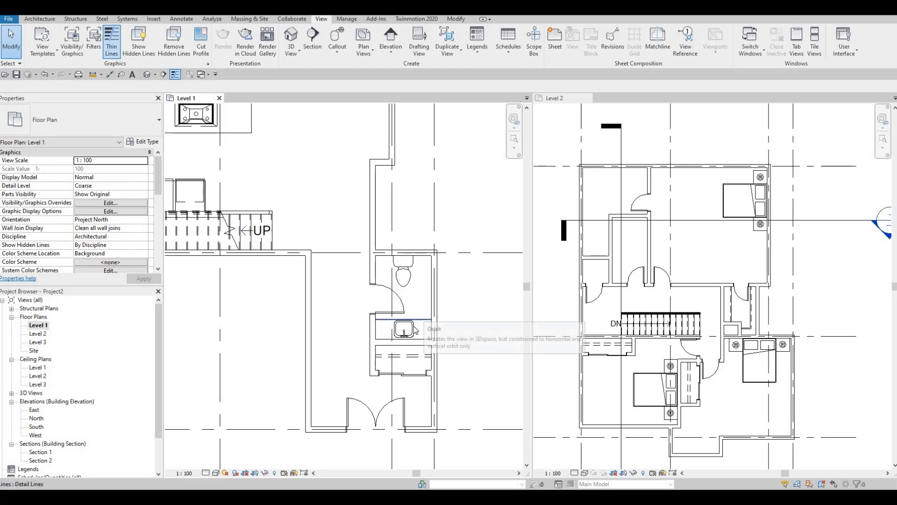
pyautogui.click(435, 324)
pyautogui.press('c')
pyautogui.press('s')
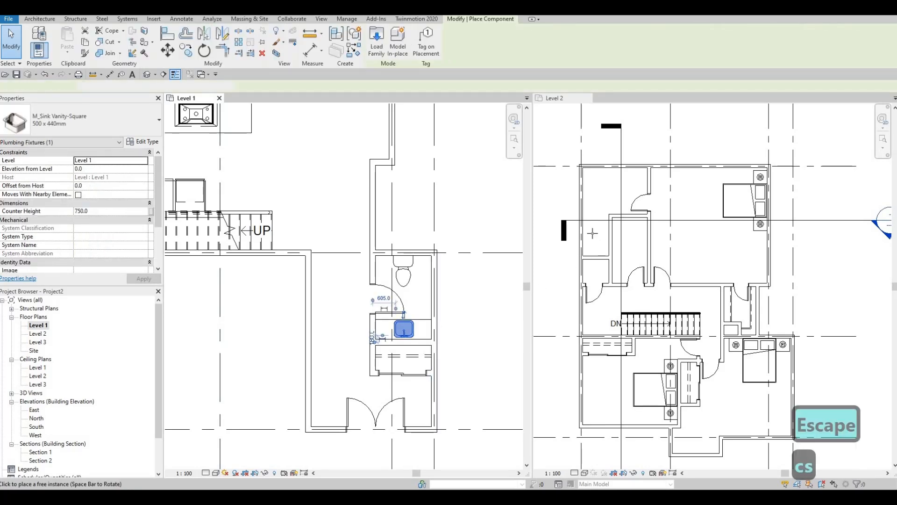
pyautogui.click(597, 242)
pyautogui.scroll(5, 596, 242)
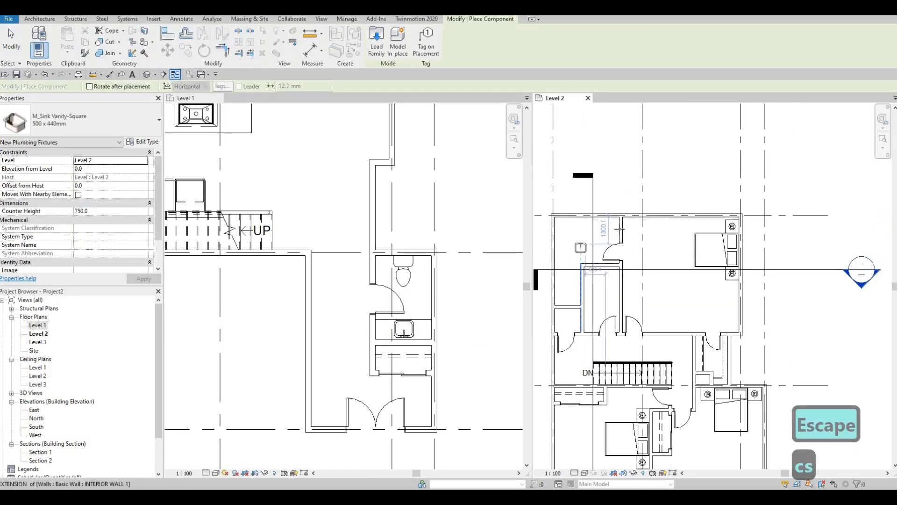
pyautogui.scroll(2, 620, 230)
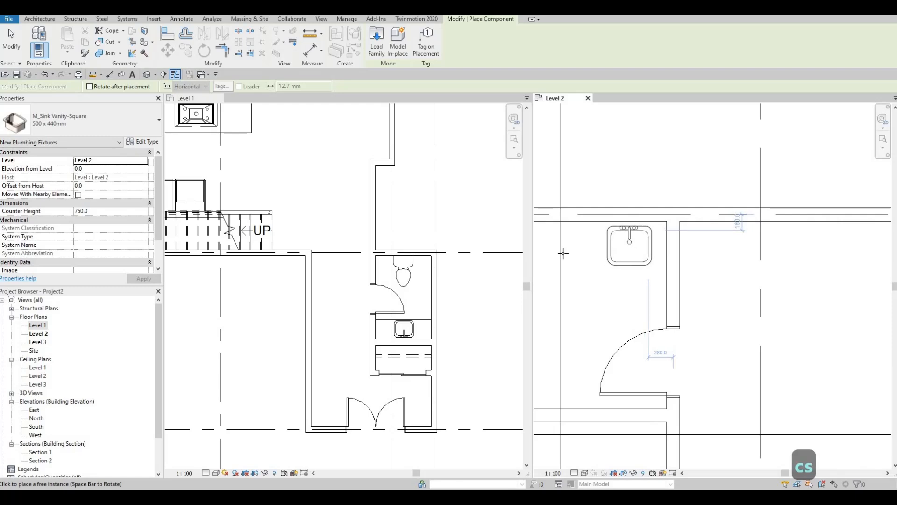
pyautogui.click(626, 247)
pyautogui.moveTo(544, 248); pyautogui.dragTo(654, 236, button='middle')
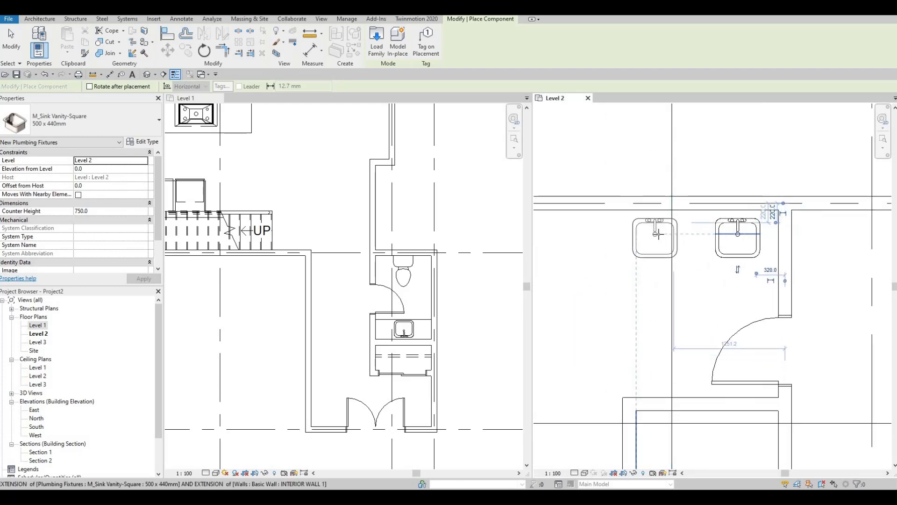
pyautogui.click(622, 241)
# Place the same square vanity sink, rotated against the left wall, at the door end of the narrow Level 2 bathroom, and end placement
pyautogui.scroll(-4, 618, 280)
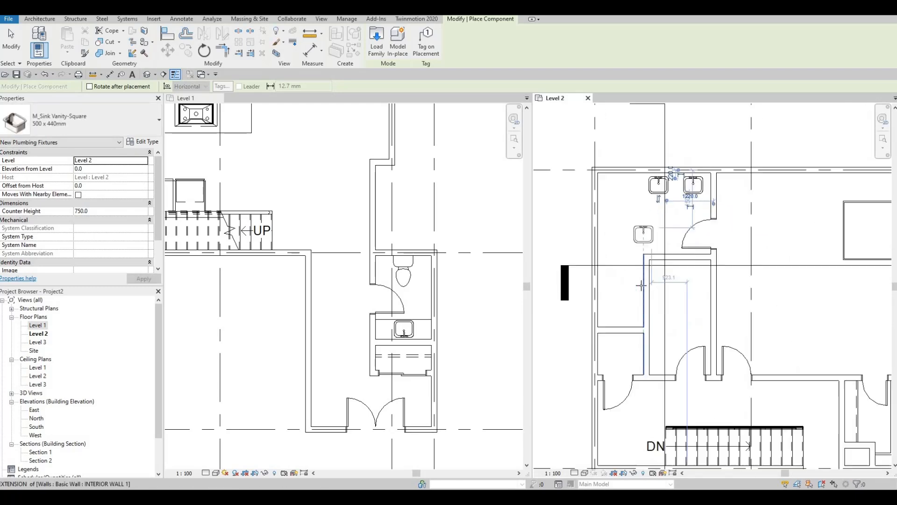
pyautogui.scroll(-5, 633, 305)
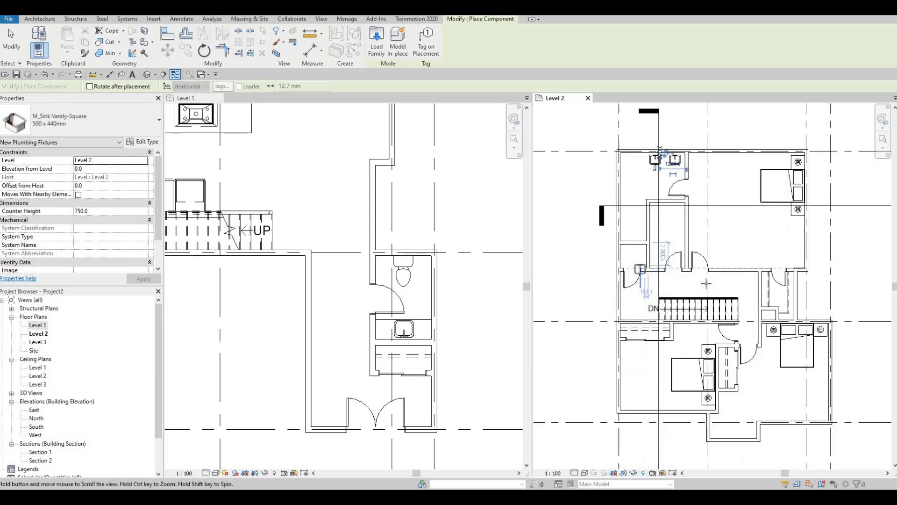
pyautogui.scroll(2, 677, 188)
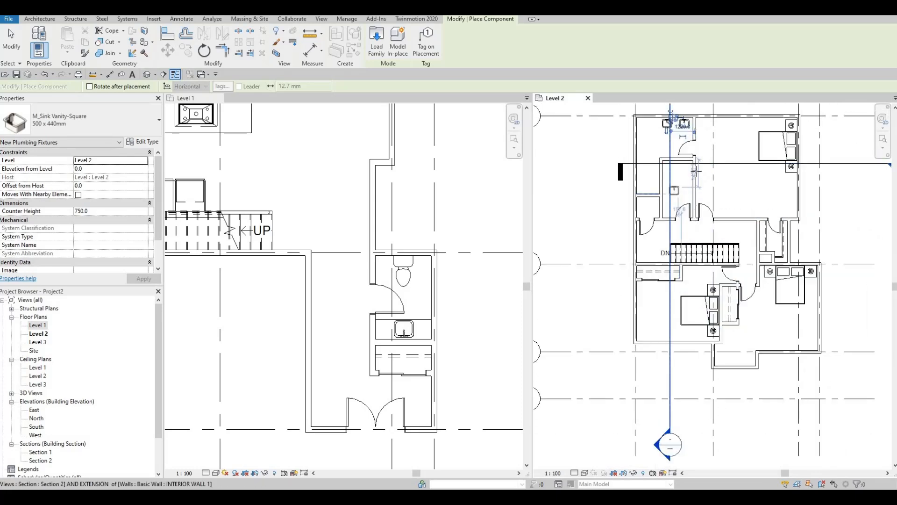
pyautogui.scroll(2, 667, 197)
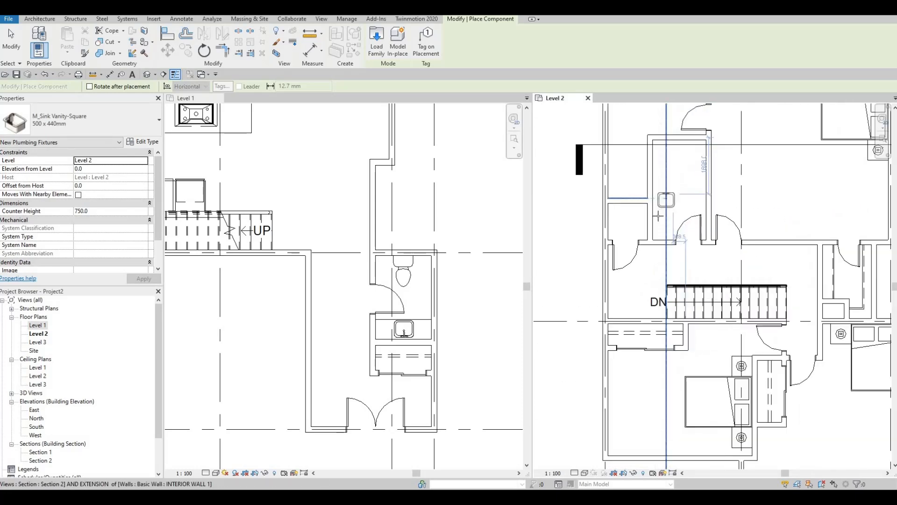
pyautogui.scroll(1, 662, 217)
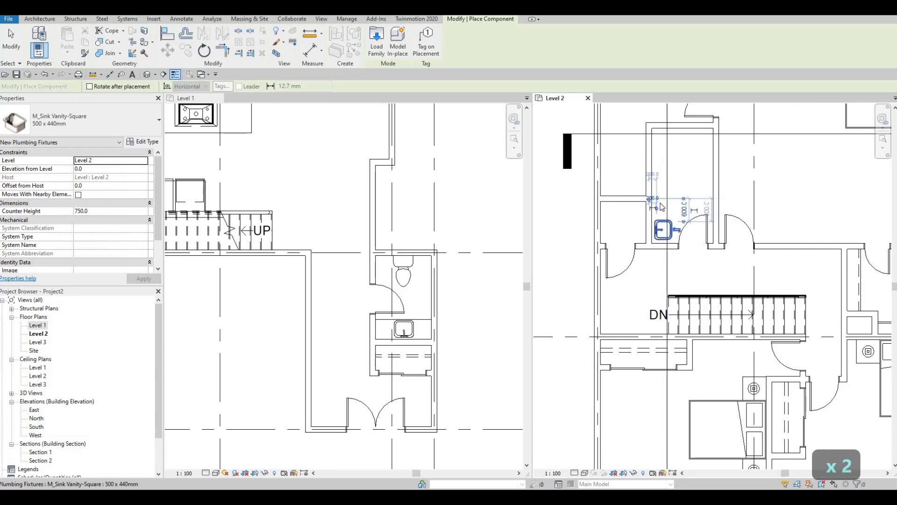
pyautogui.click(661, 207)
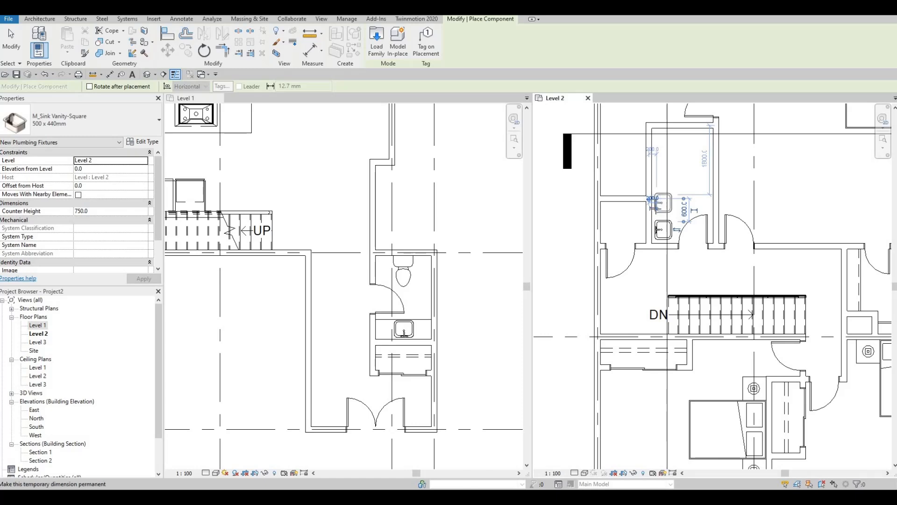
pyautogui.press('Escape')
pyautogui.press('Escape')
pyautogui.press('Escape')
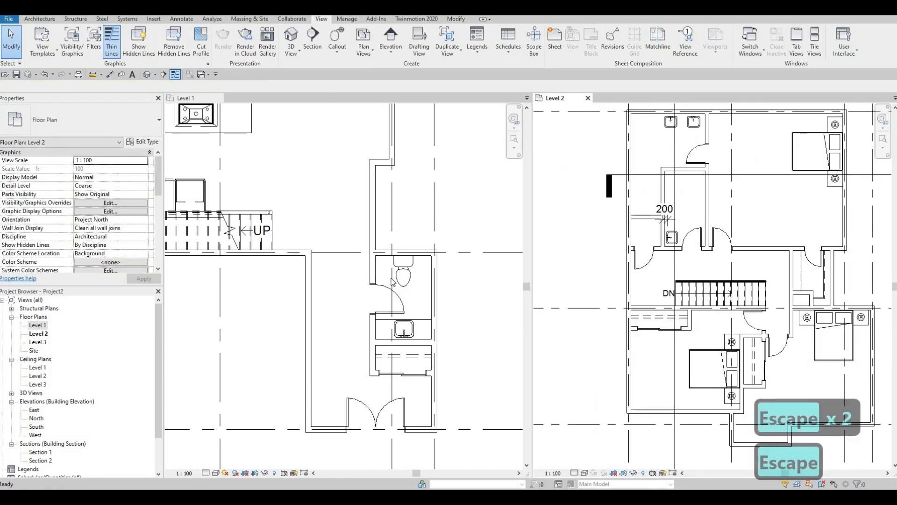
# Place an M_Toilet-Domestic-2D, matching the Level 1 toilet, on the narrow Level 2 bathroom's left wall, about 1400 mm from its upper wall
pyautogui.scroll(1, 392, 278)
pyautogui.click(390, 272)
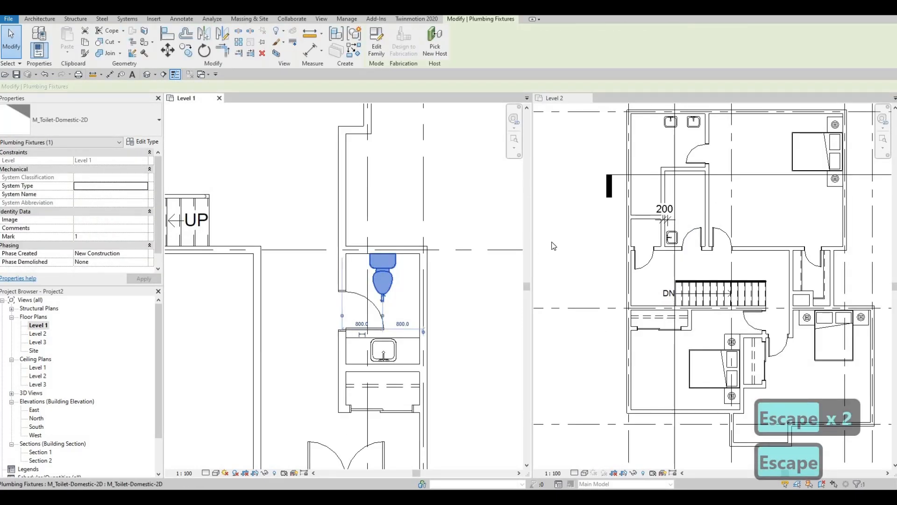
pyautogui.press('c')
pyautogui.press('s')
pyautogui.click(658, 226)
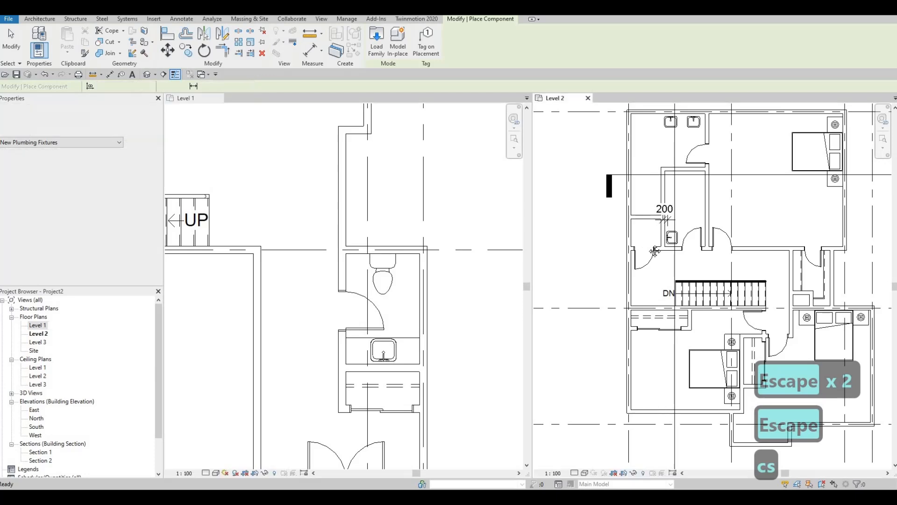
pyautogui.moveTo(692, 190); pyautogui.dragTo(680, 208, button='middle')
pyautogui.scroll(2, 691, 187)
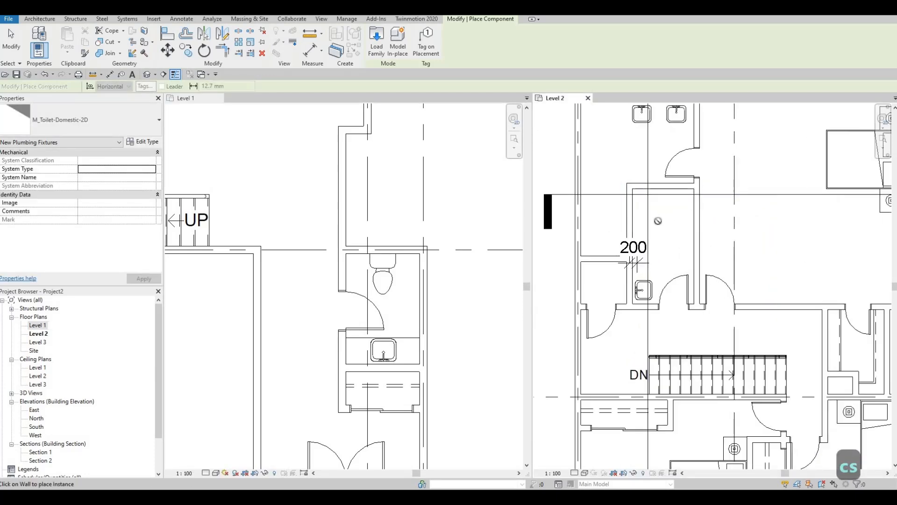
pyautogui.scroll(2, 669, 213)
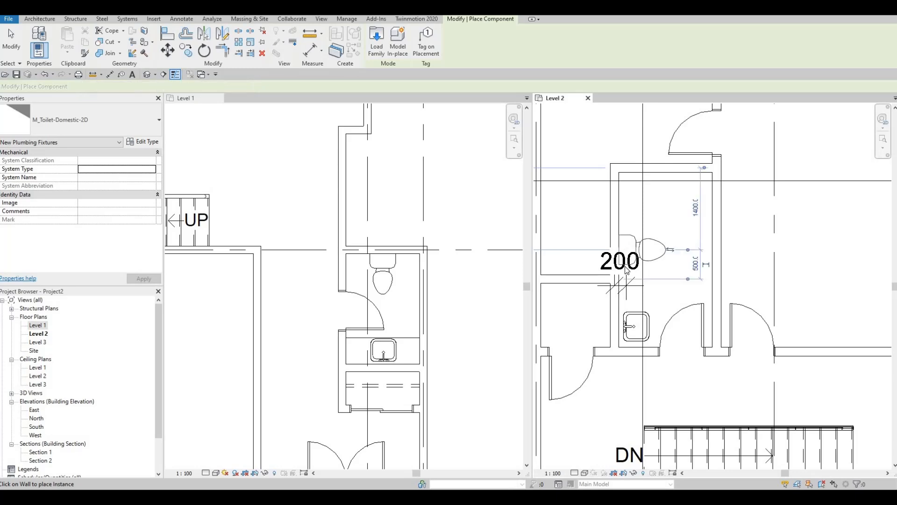
pyautogui.press('Escape')
pyautogui.press('Escape')
pyautogui.press('Escape')
# Delete the stray 200 mm dimension and place a second square vanity sink between the existing sink and toilet in the narrow bathroom
pyautogui.click(631, 285)
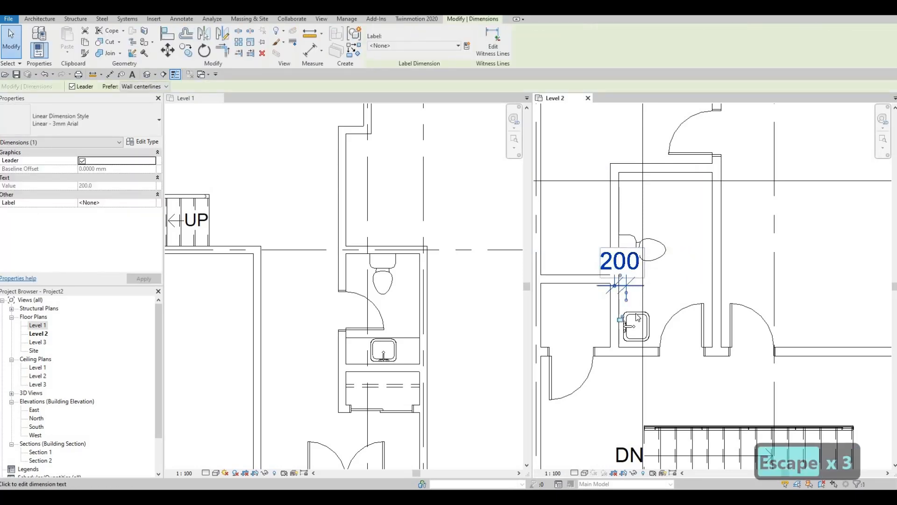
pyautogui.press('Delete')
pyautogui.click(635, 314)
pyautogui.press('c')
pyautogui.press('s')
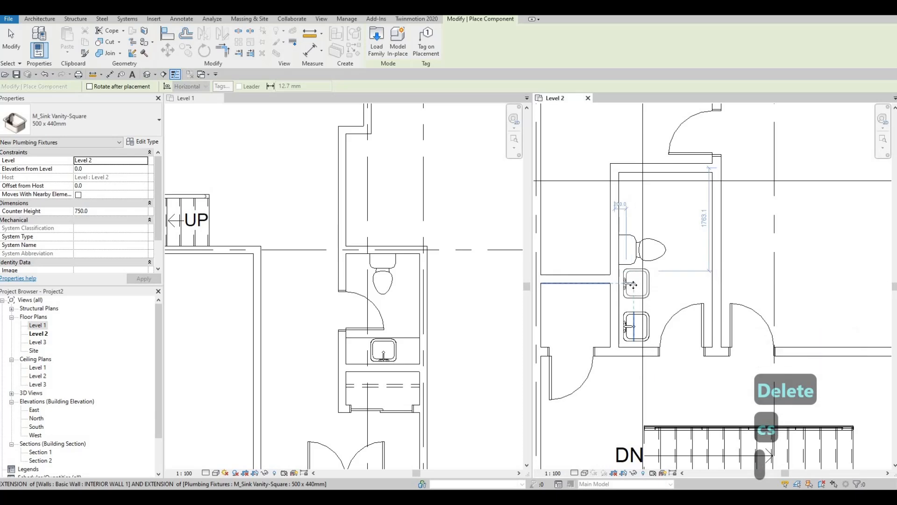
pyautogui.click(637, 284)
pyautogui.press('Escape')
pyautogui.press('Escape')
pyautogui.press('Escape')
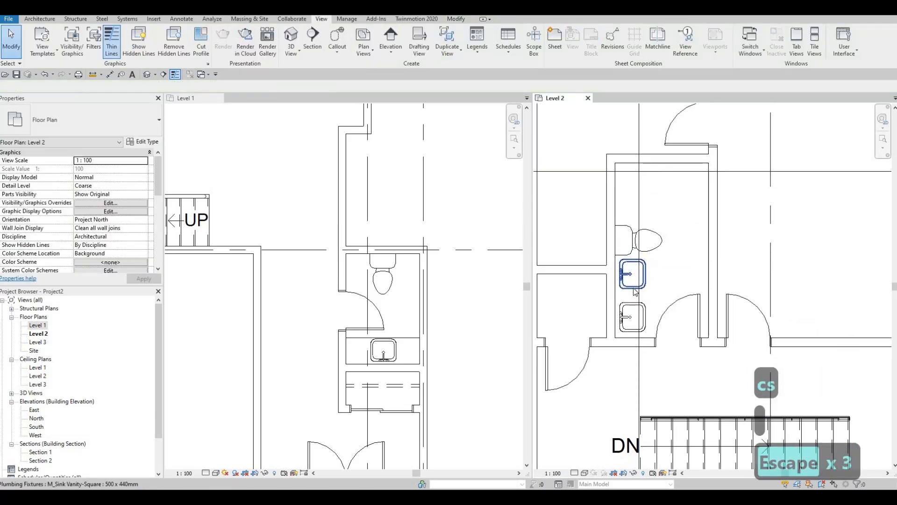
# Nudge the second sink down, away from the toilet and closer to the sink by the door
pyautogui.click(633, 287)
pyautogui.press('Down')
pyautogui.press('Down')
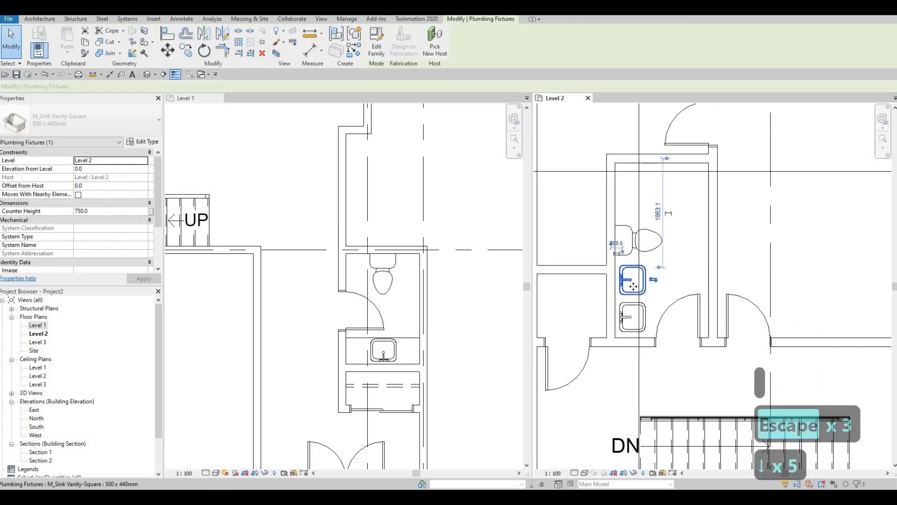
# Shift the second vanity sink slightly further down toward the door-side sink in the narrow bathroom and deselect it
pyautogui.press('Down')
pyautogui.press('Down')
pyautogui.press('Escape')
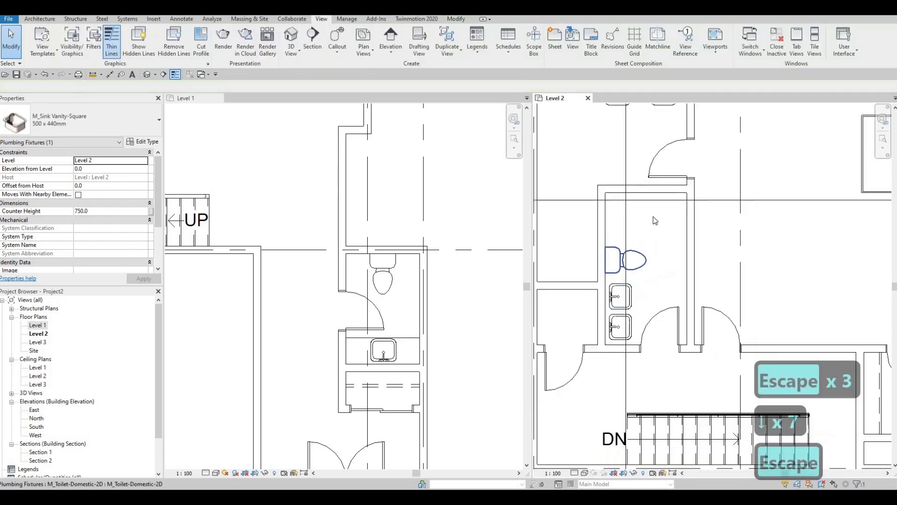
# Place a matching M_Toilet-Domestic-2D on the upper wall of the larger Level 2 bathroom, left of the two sinks, and end placement
pyautogui.scroll(-3, 643, 255)
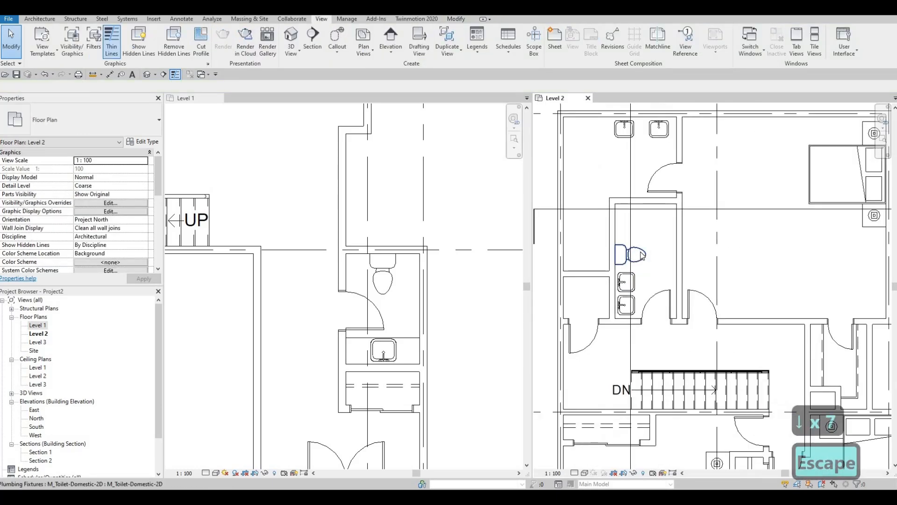
pyautogui.click(643, 255)
pyautogui.press('c')
pyautogui.press('s')
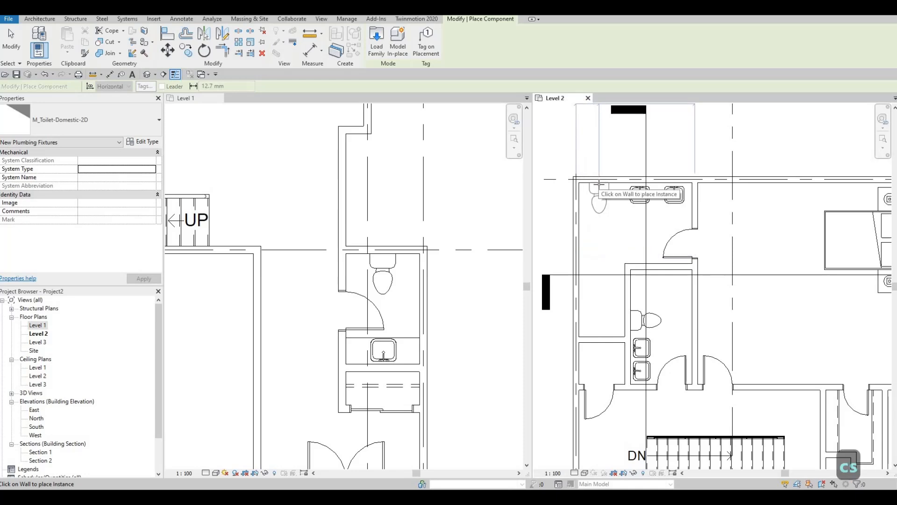
pyautogui.press('Escape')
pyautogui.press('Escape')
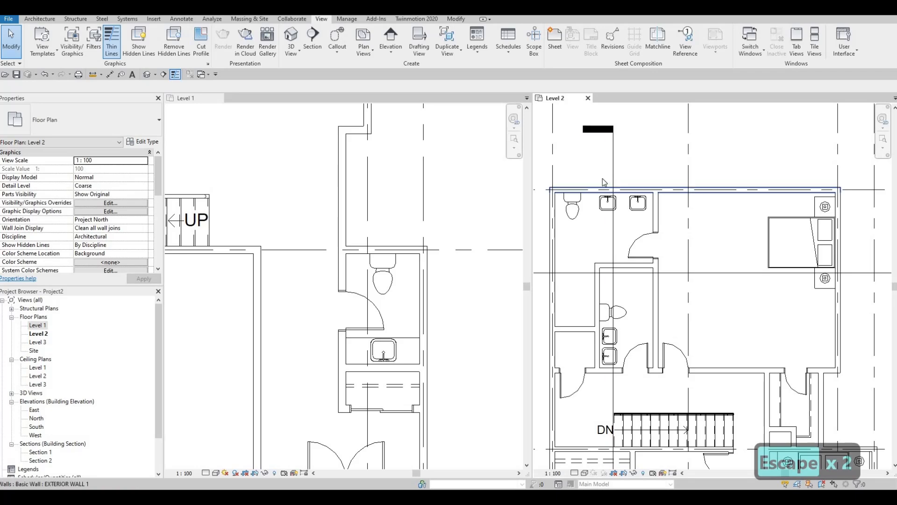
pyautogui.moveTo(568, 230); pyautogui.dragTo(576, 230, button='middle')
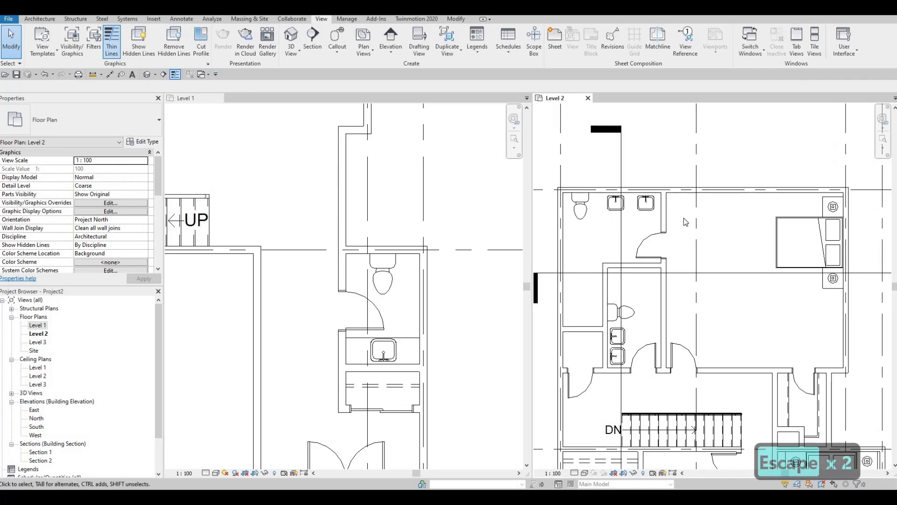
# Draw a Thin Lines detail-line counter around the narrow bathroom's two sinks, about 580 mm deep and 1325 mm long down to the lower wall
pyautogui.scroll(-2, 794, 297)
pyautogui.scroll(5, 784, 297)
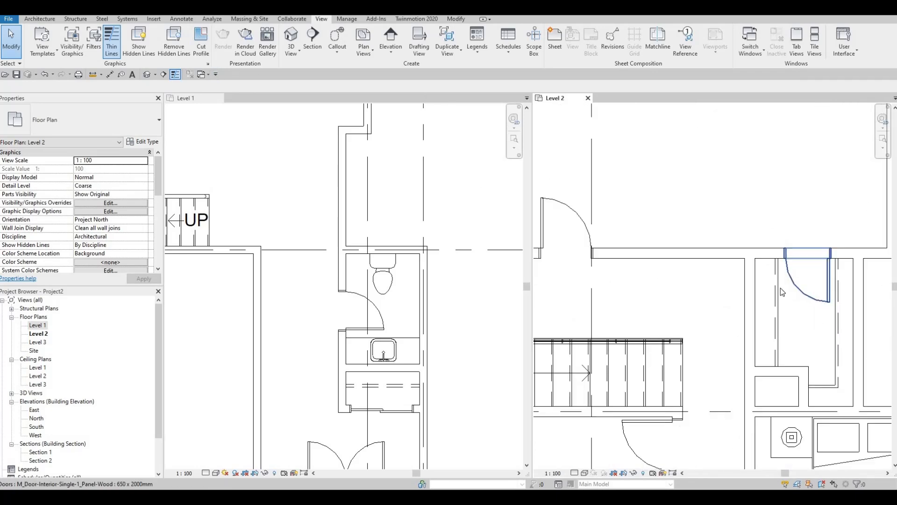
pyautogui.press('d')
pyautogui.press('l')
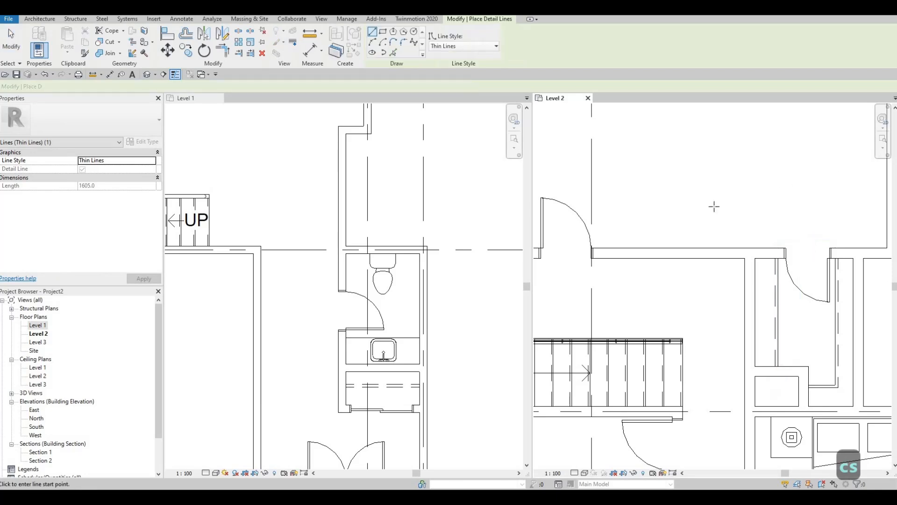
pyautogui.scroll(-2, 714, 206)
pyautogui.moveTo(537, 293); pyautogui.dragTo(673, 248, button='middle')
pyautogui.moveTo(675, 186); pyautogui.dragTo(671, 245, button='middle')
pyautogui.scroll(3, 671, 182)
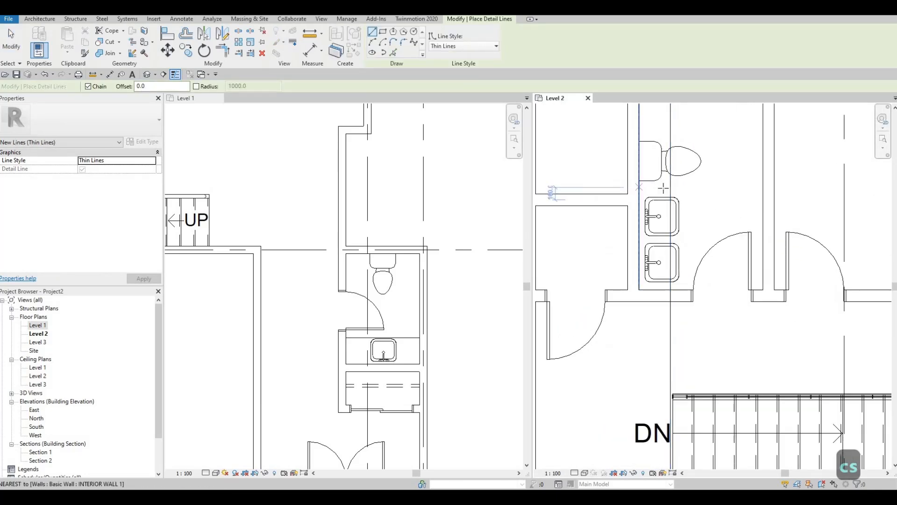
pyautogui.click(682, 187)
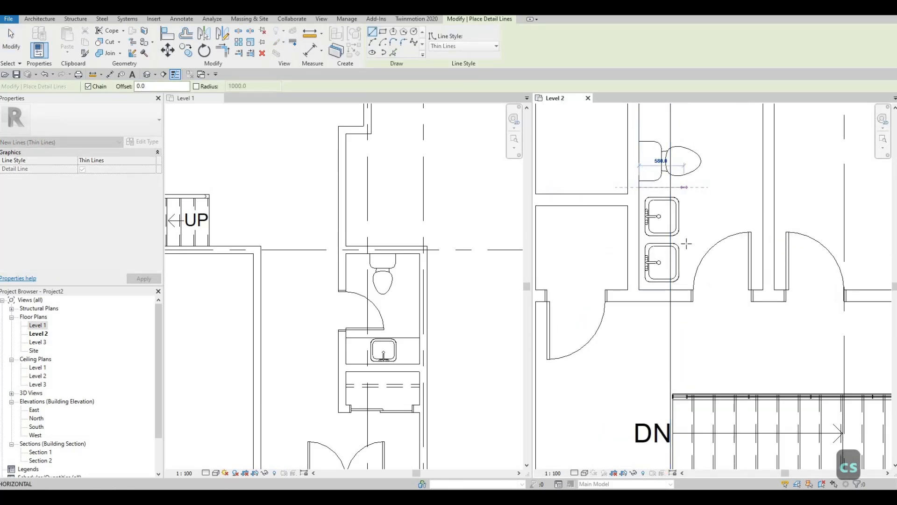
pyautogui.click(685, 188)
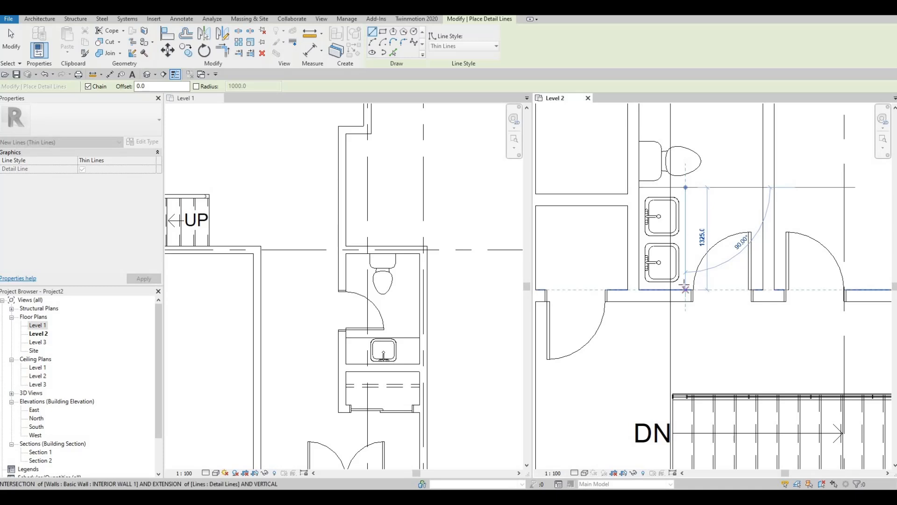
pyautogui.press('Escape')
# Draw a Thin Lines detail-line counter 600 mm deep around the larger bathroom's two sinks, ending at the right wall, and finish the command
pyautogui.moveTo(681, 202); pyautogui.dragTo(631, 312, button='middle')
pyautogui.scroll(-3, 631, 312)
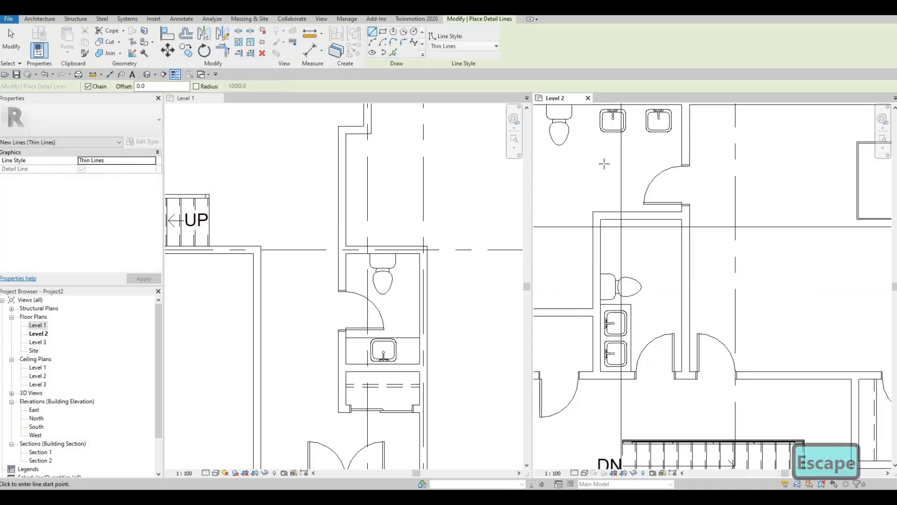
pyautogui.moveTo(603, 162); pyautogui.dragTo(587, 200, button='middle')
pyautogui.scroll(-3, 587, 200)
pyautogui.scroll(3, 595, 141)
pyautogui.scroll(1, 572, 174)
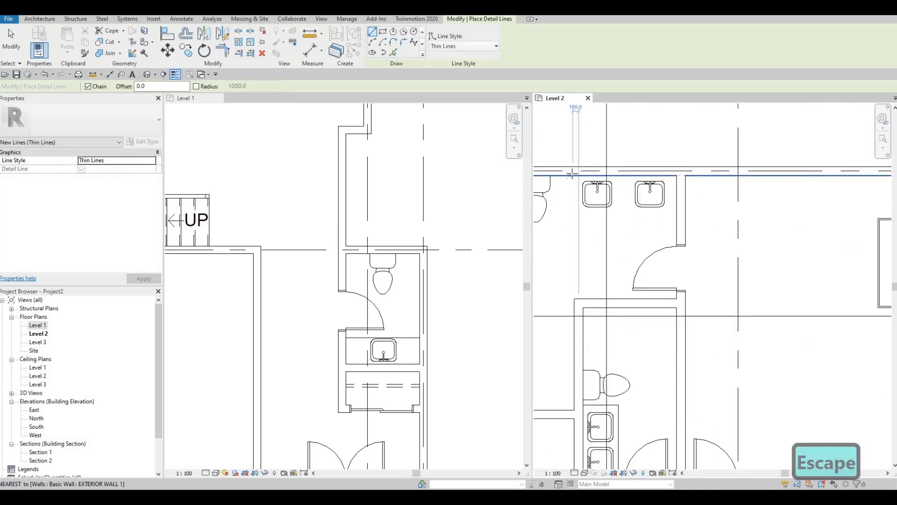
pyautogui.click(575, 176)
pyautogui.click(583, 212)
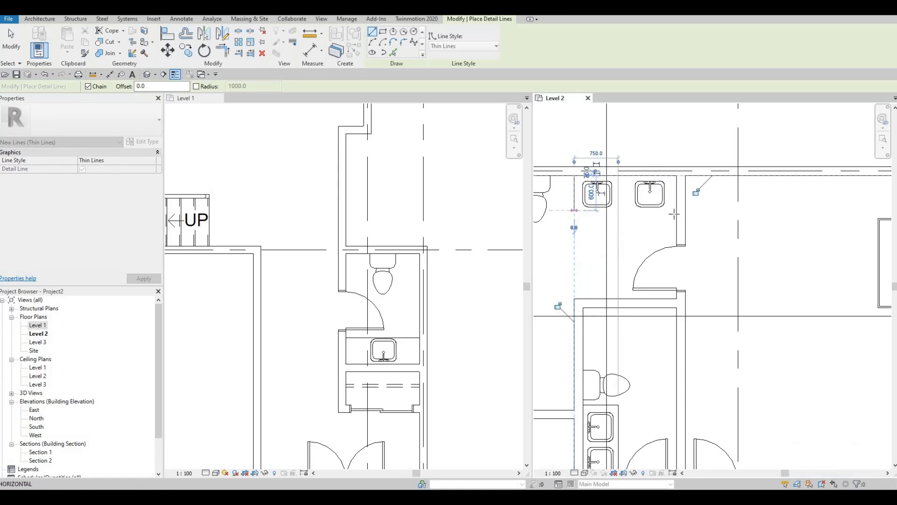
pyautogui.click(677, 212)
pyautogui.press('Escape')
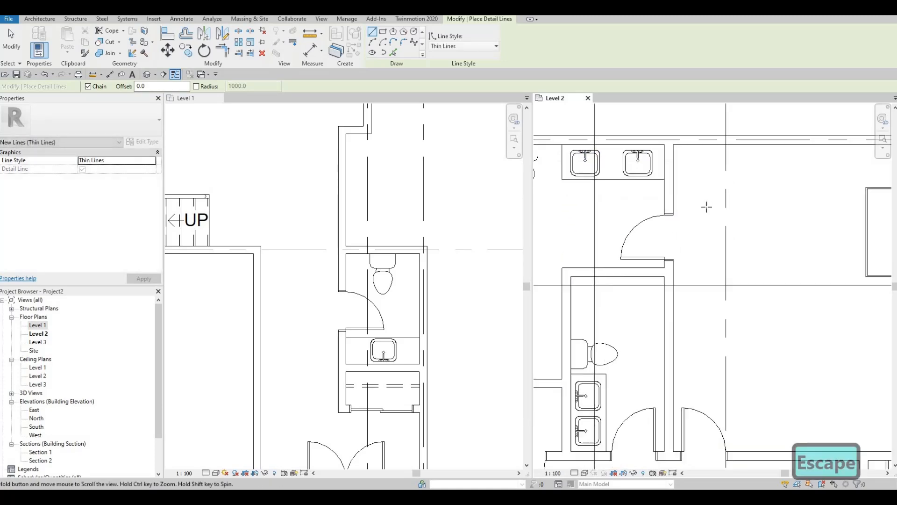
pyautogui.scroll(-5, 723, 253)
pyautogui.press('Escape')
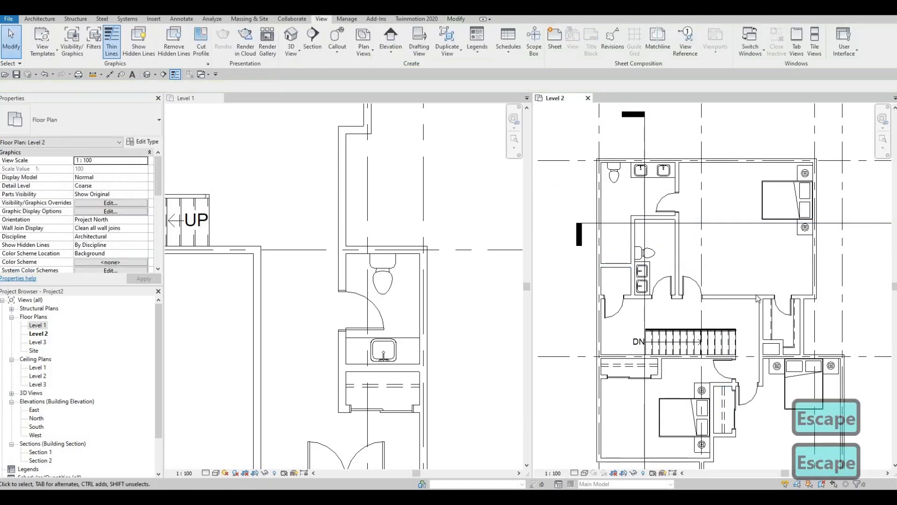
pyautogui.press('Escape')
# Examine the Level 2 walk-in closet, its door and the small walled recess beside the stair hallway
pyautogui.scroll(4, 795, 308)
pyautogui.scroll(1, 799, 308)
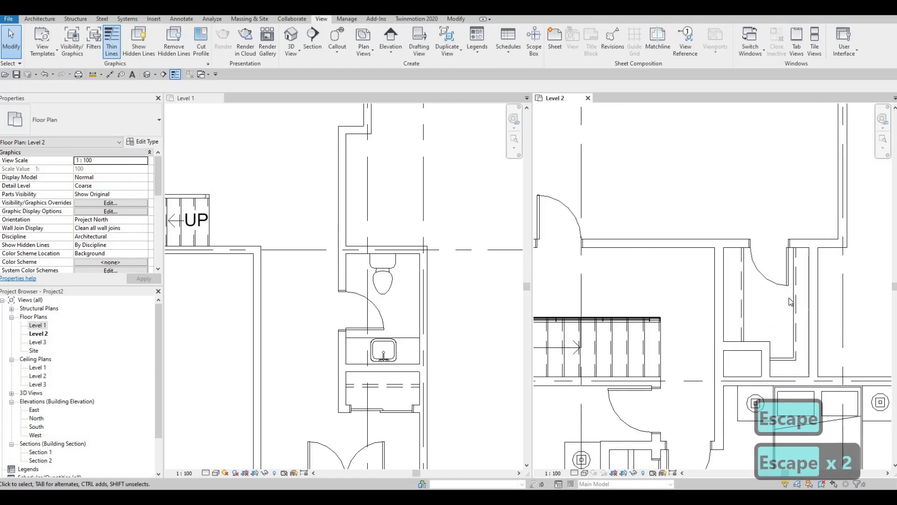
pyautogui.moveTo(811, 275); pyautogui.dragTo(813, 266, button='middle')
pyautogui.scroll(-3, 791, 265)
pyautogui.moveTo(742, 304); pyautogui.dragTo(767, 274, button='middle')
pyautogui.scroll(-2, 767, 274)
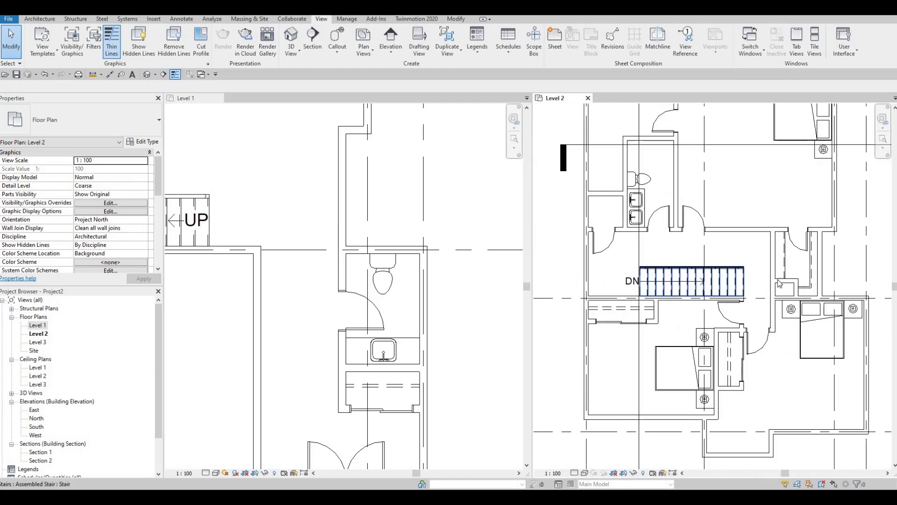
pyautogui.moveTo(784, 264); pyautogui.dragTo(778, 276, button='middle')
pyautogui.scroll(4, 789, 276)
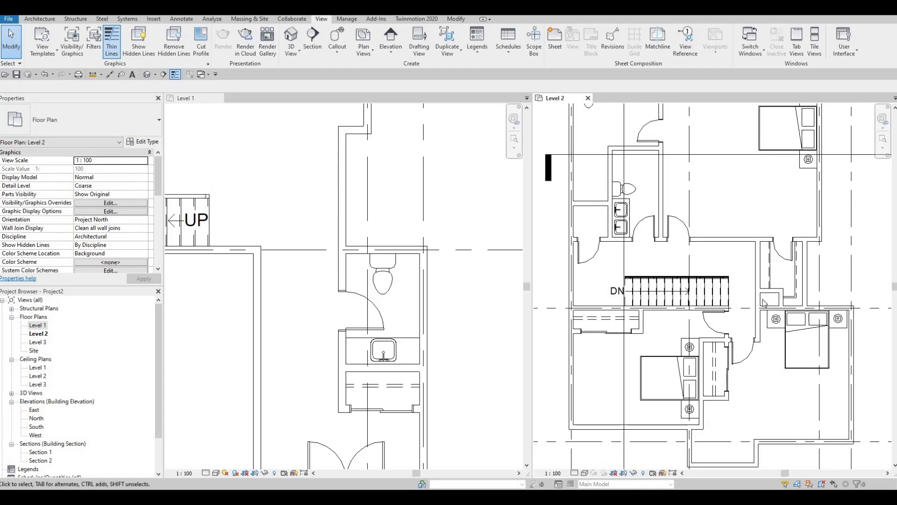
pyautogui.scroll(-1, 783, 232)
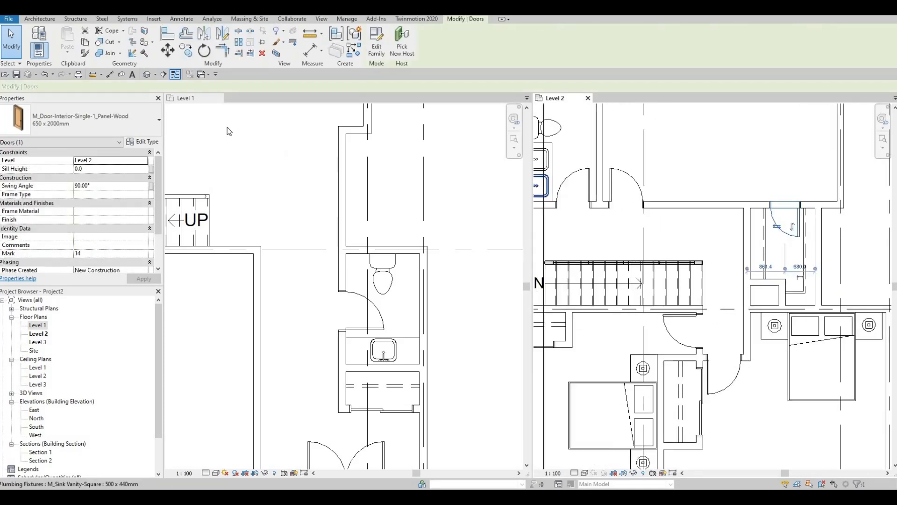
pyautogui.press('Escape')
pyautogui.press('Escape')
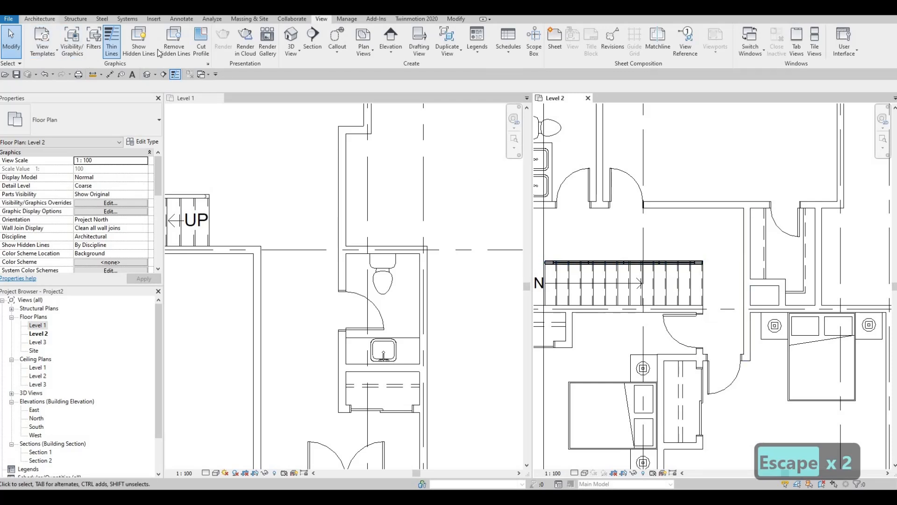
# Measure the depth of the small recess below the walk-in closet with a temporary aligned dimension and leave the command
pyautogui.click(109, 74)
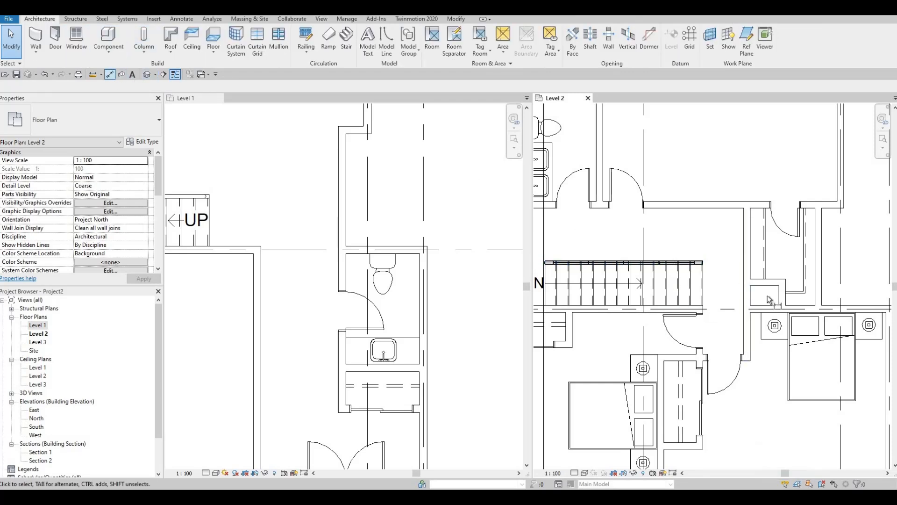
pyautogui.scroll(2, 754, 316)
pyautogui.click(757, 280)
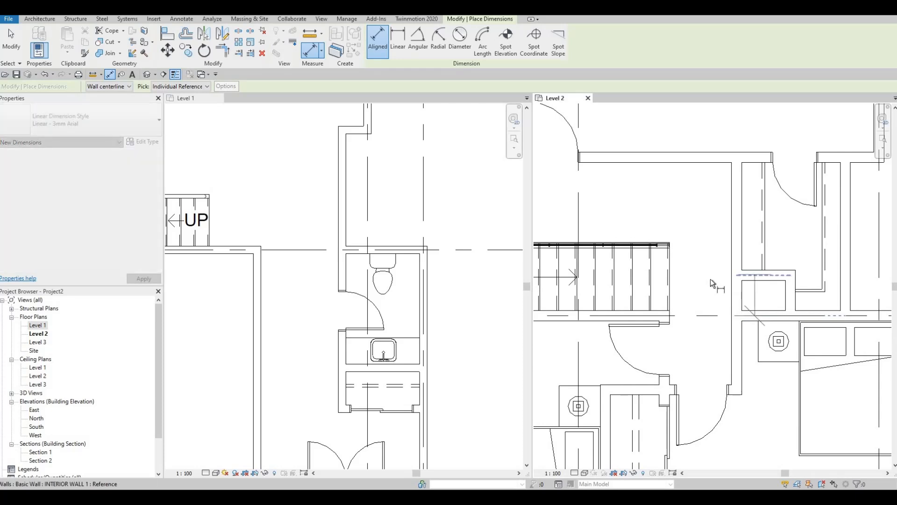
pyautogui.click(711, 284)
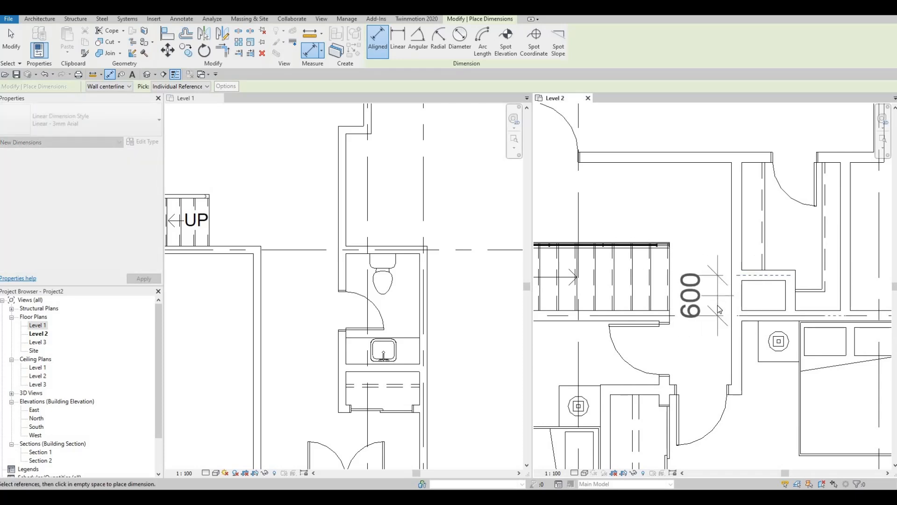
pyautogui.press('Escape')
pyautogui.press('Escape')
pyautogui.scroll(-2, 762, 280)
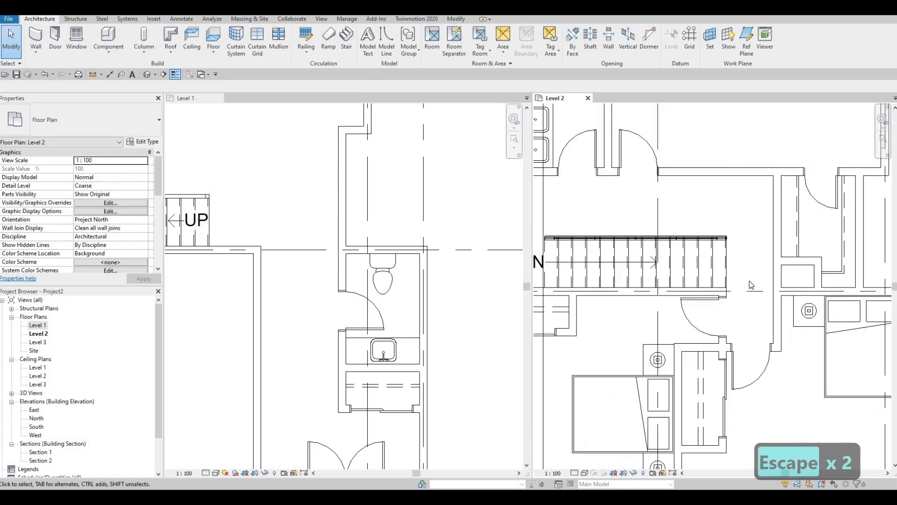
# Compare the furnished Level 1 kitchen, stair and living areas with the Level 2 bedroom layout
pyautogui.scroll(-3, 396, 290)
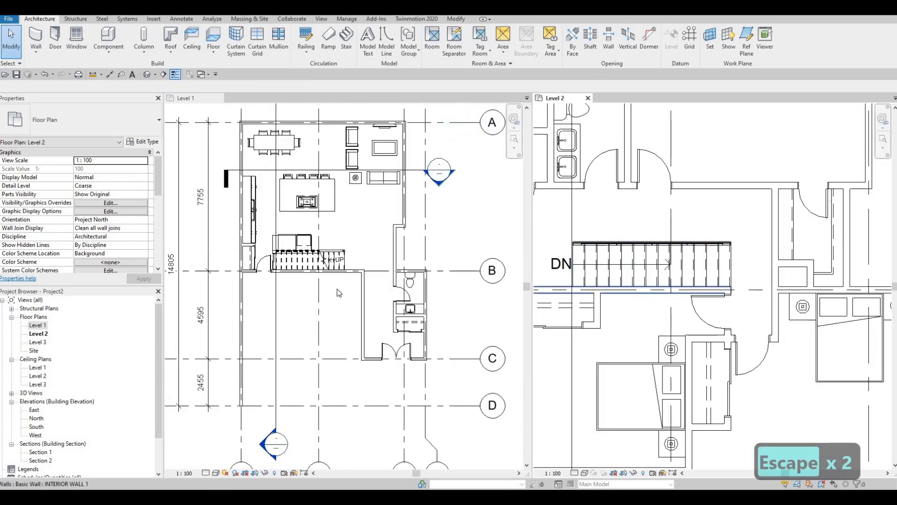
pyautogui.scroll(3, 283, 234)
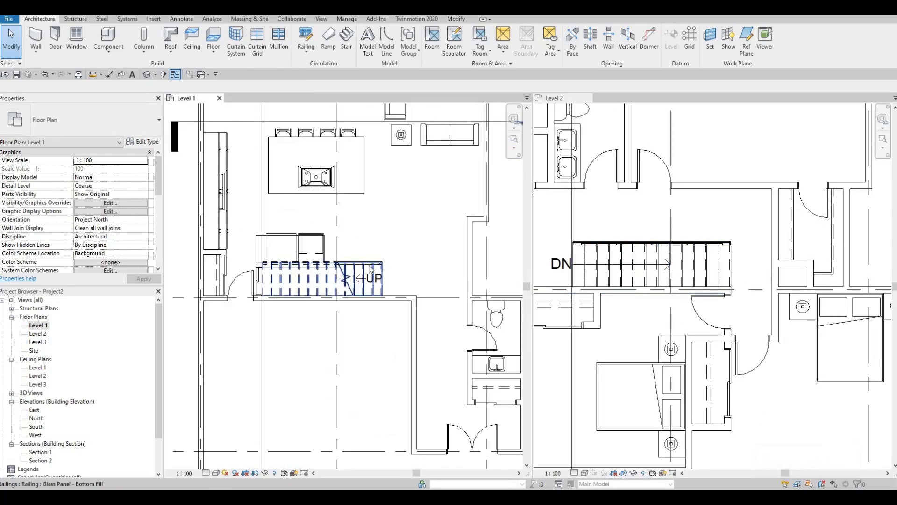
pyautogui.moveTo(268, 174); pyautogui.dragTo(273, 227, button='middle')
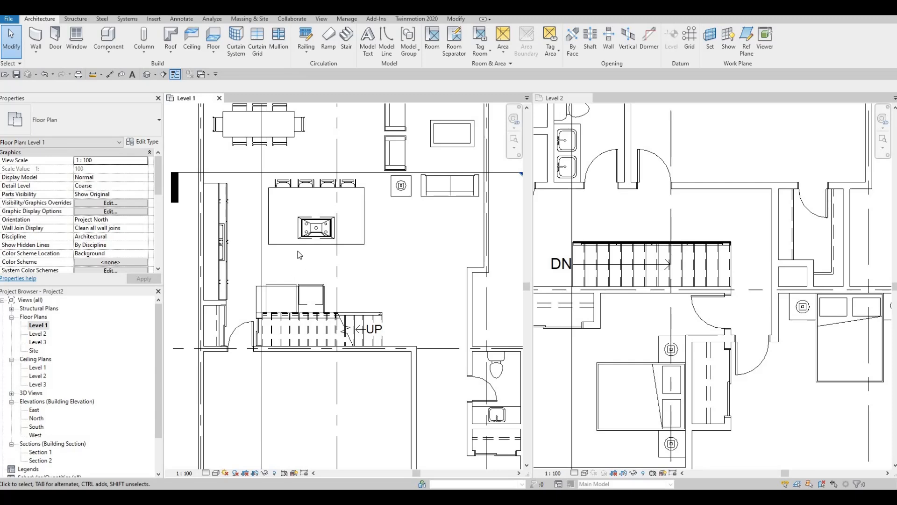
pyautogui.moveTo(364, 269); pyautogui.dragTo(329, 265, button='middle')
pyautogui.scroll(-2, 348, 261)
pyautogui.moveTo(363, 226); pyautogui.dragTo(337, 260, button='middle')
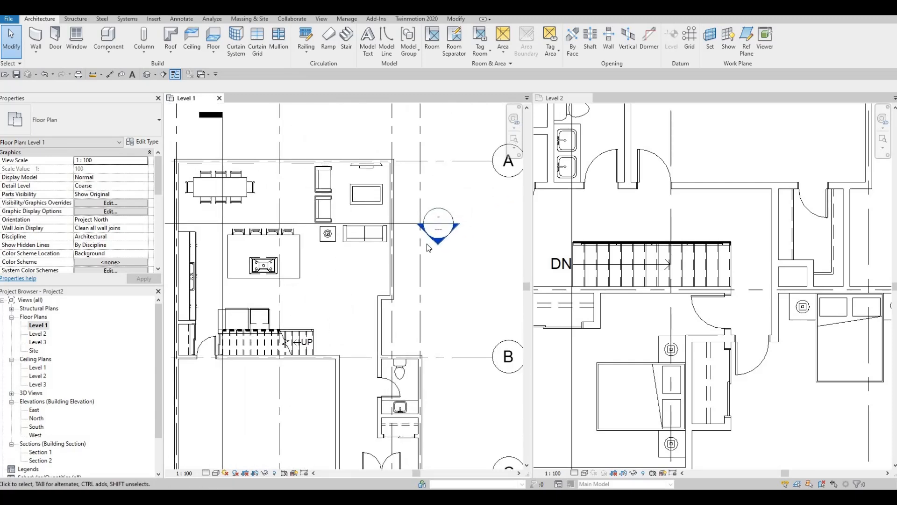
pyautogui.scroll(-2, 822, 281)
pyautogui.moveTo(822, 282); pyautogui.dragTo(781, 249, button='middle')
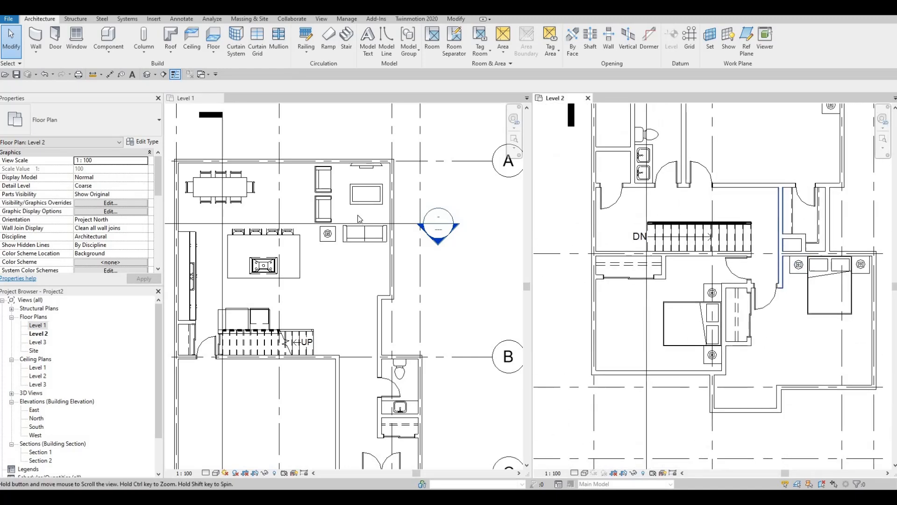
# Place an M_TV - Flat Screen 1270mm, matching the Level 1 one, on the lower-left Level 2 bedroom's left wall, rotated to face the bed
pyautogui.click(369, 172)
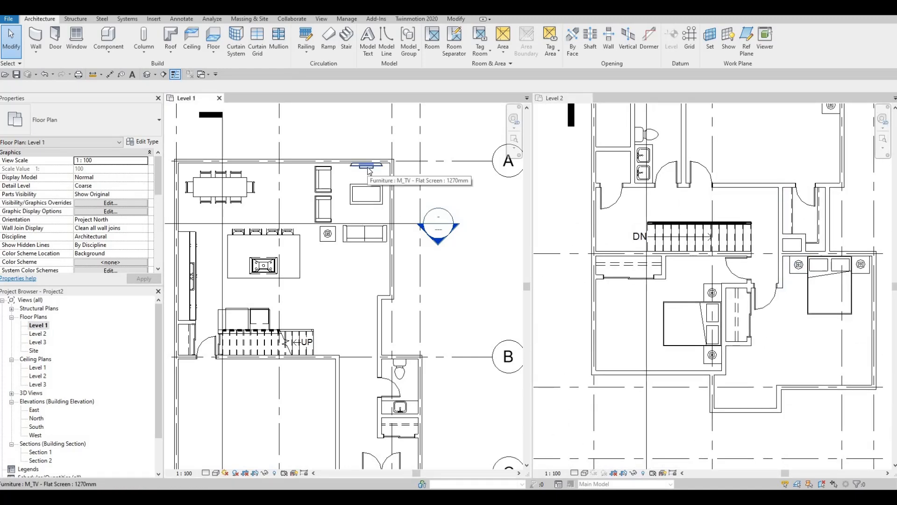
pyautogui.click(366, 167)
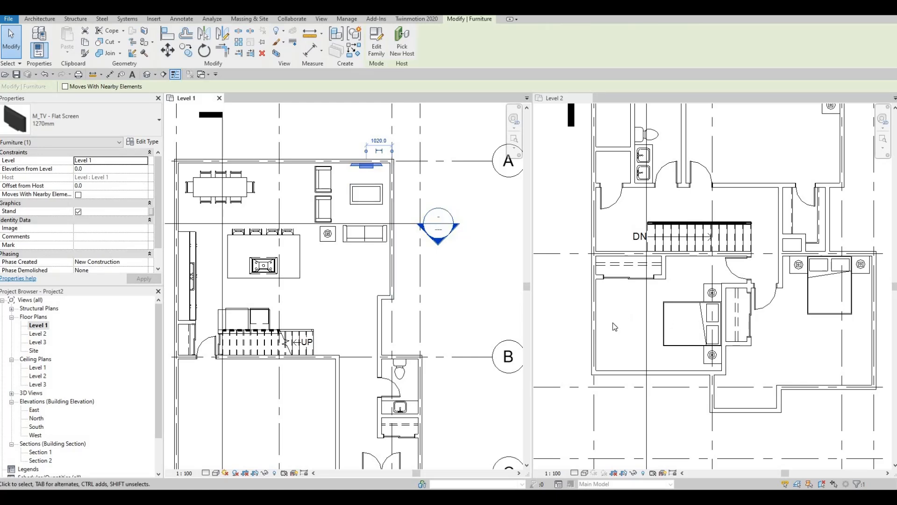
pyautogui.press('c')
pyautogui.press('s')
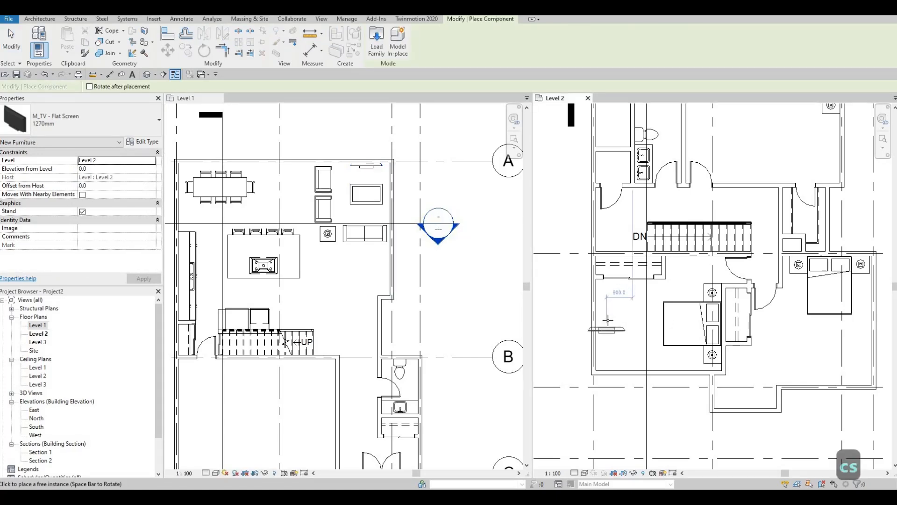
pyautogui.scroll(2, 608, 323)
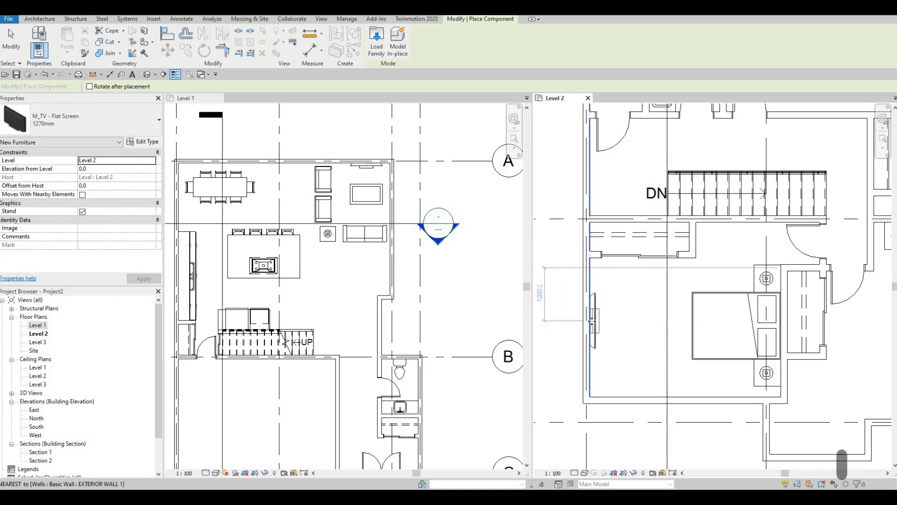
pyautogui.click(584, 314)
# Place the same flat-screen TV on the lower-right Level 2 bedroom's lower wall, rotated to face the bed
pyautogui.moveTo(814, 335); pyautogui.dragTo(650, 285, button='middle')
pyautogui.scroll(-2, 650, 285)
pyautogui.scroll(1, 719, 330)
pyautogui.scroll(2, 721, 343)
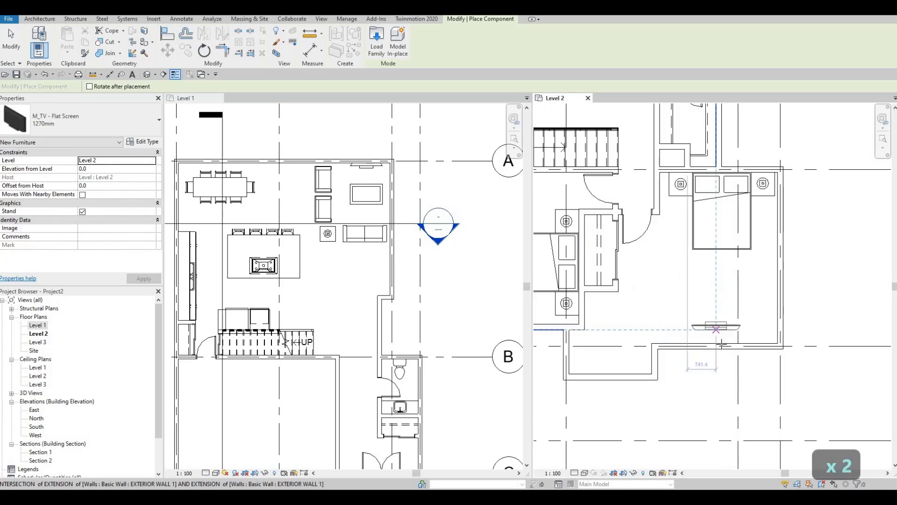
pyautogui.click(717, 290)
pyautogui.scroll(-3, 722, 309)
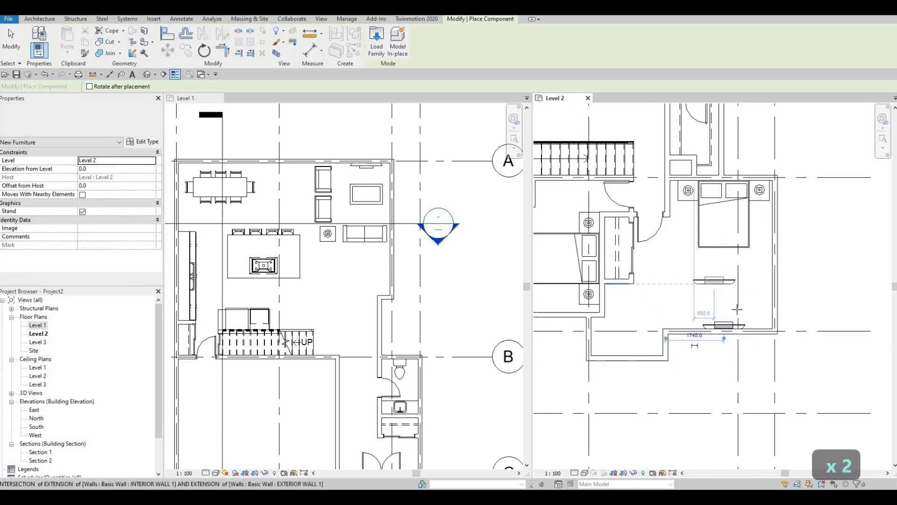
# Place the same flat-screen TV on the lower wall of the upper-right Level 2 bedroom, beside the door, and end placement
pyautogui.moveTo(700, 370); pyautogui.dragTo(694, 401, button='middle')
pyautogui.moveTo(678, 179); pyautogui.dragTo(653, 307, button='middle')
pyautogui.scroll(-1, 653, 307)
pyautogui.scroll(2, 701, 276)
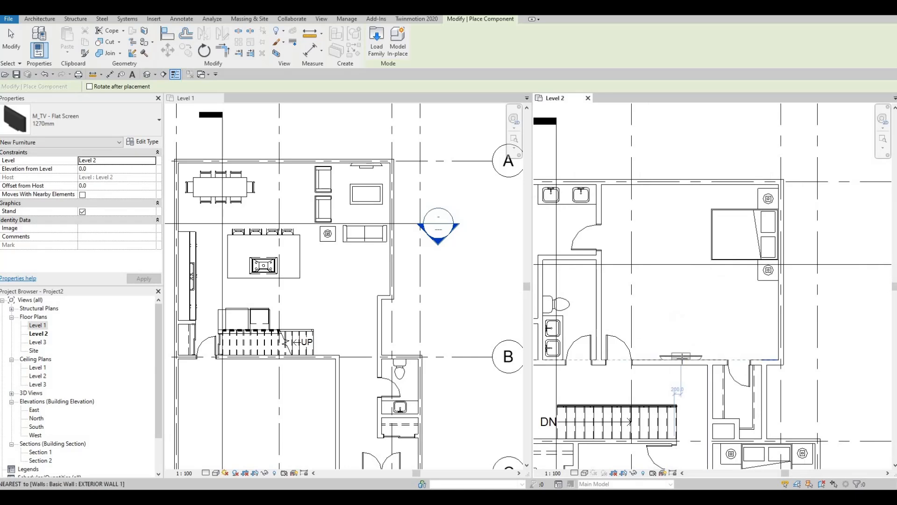
pyautogui.click(654, 338)
pyautogui.scroll(-3, 726, 294)
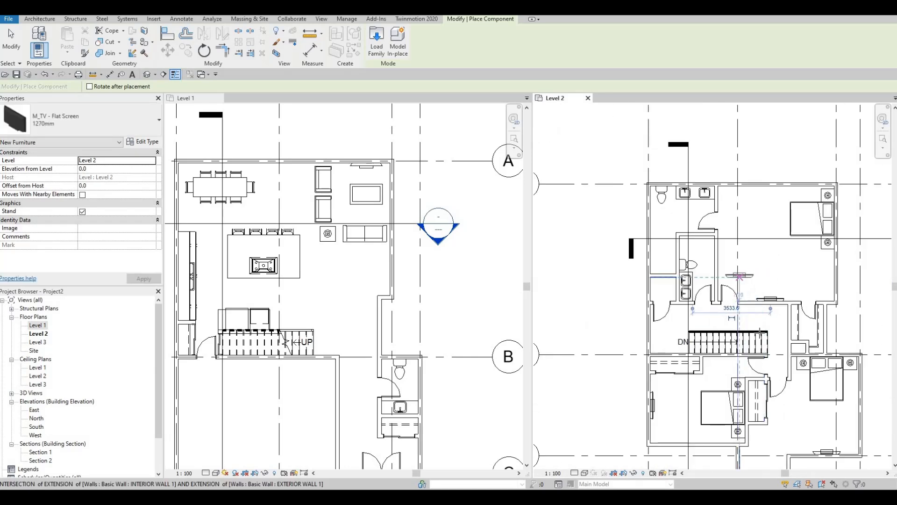
pyautogui.moveTo(754, 330); pyautogui.dragTo(749, 321, button='middle')
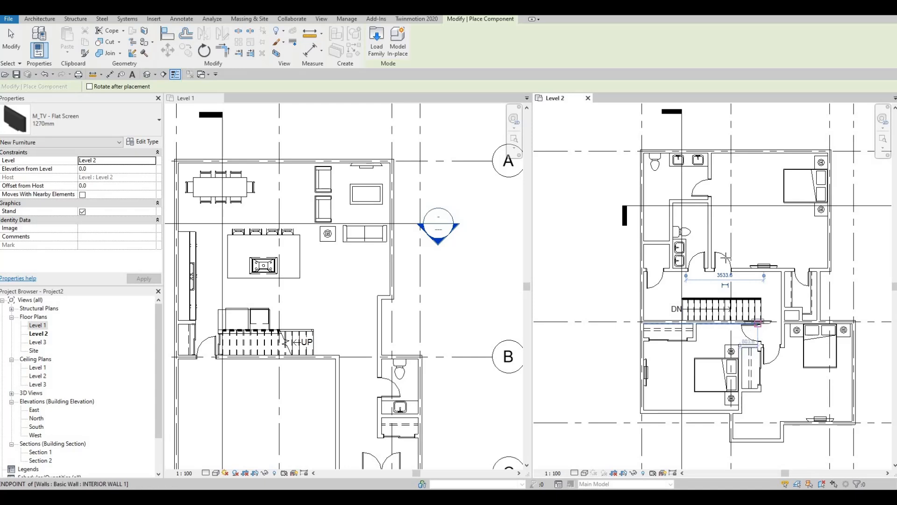
pyautogui.moveTo(684, 275); pyautogui.dragTo(640, 274, button='middle')
pyautogui.press('Escape')
pyautogui.press('Escape')
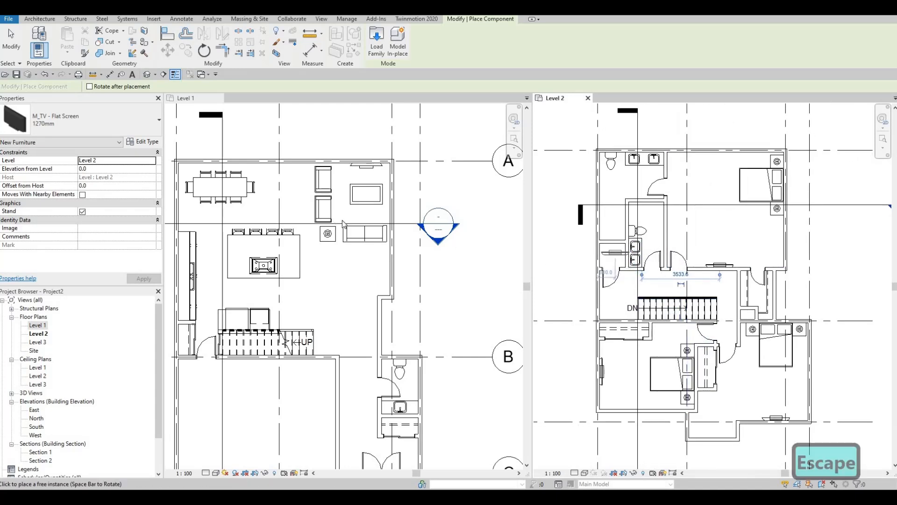
# Place an M_Sofa-Corbu sofa matching the Level 1 one in the upper-right Level 2 bedroom, centred on and facing the TV
pyautogui.click(364, 240)
pyautogui.click(363, 240)
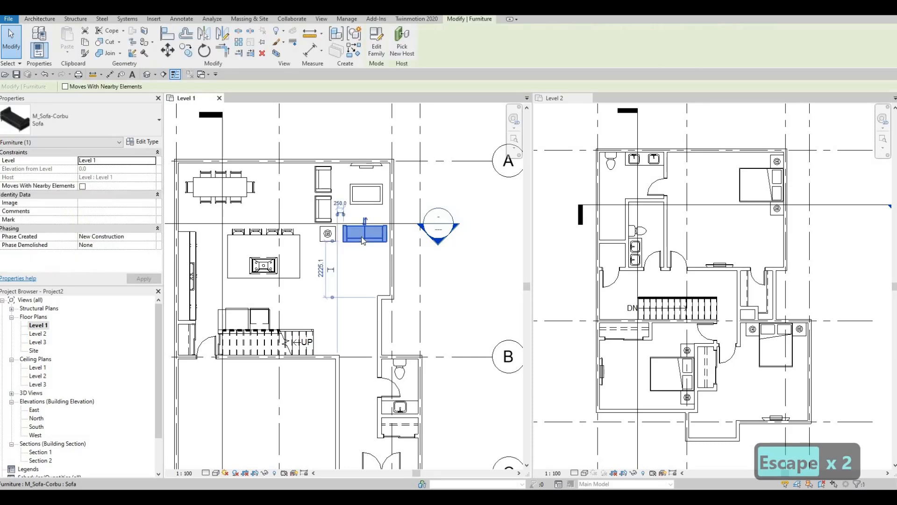
pyautogui.press('c')
pyautogui.press('s')
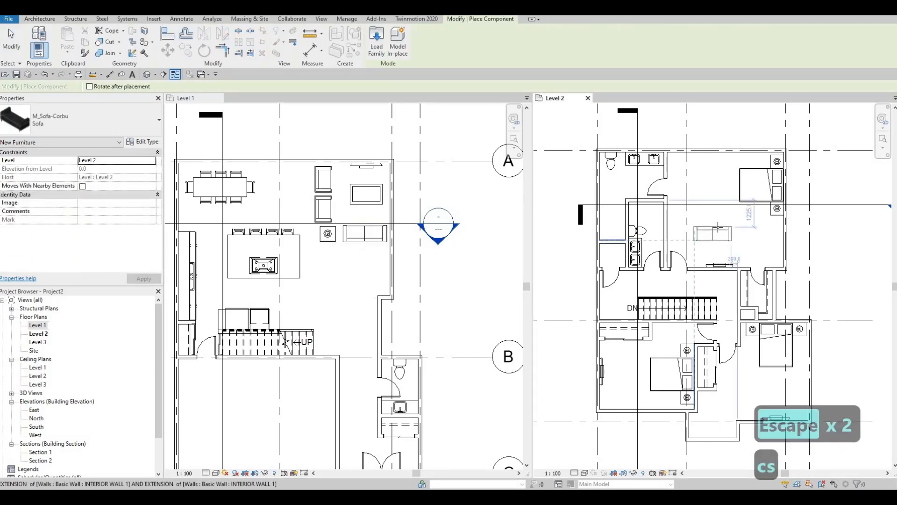
pyautogui.scroll(2, 720, 224)
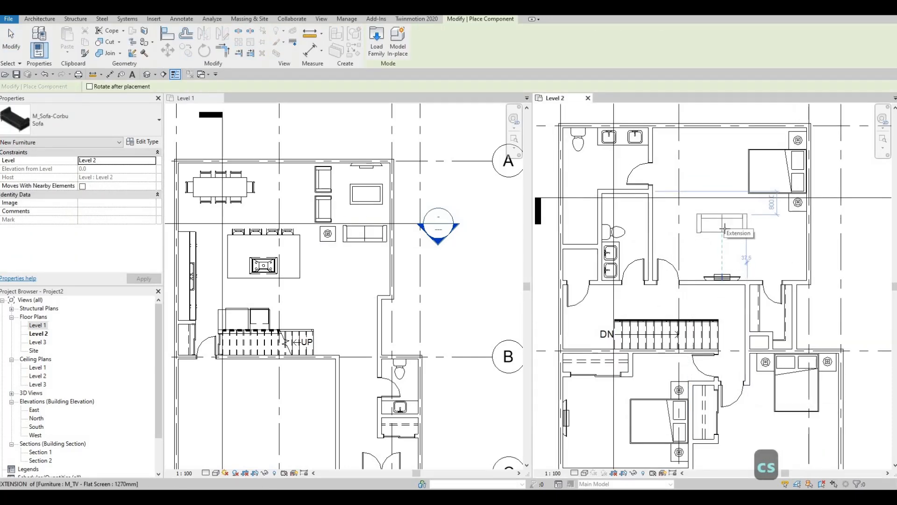
pyautogui.click(742, 249)
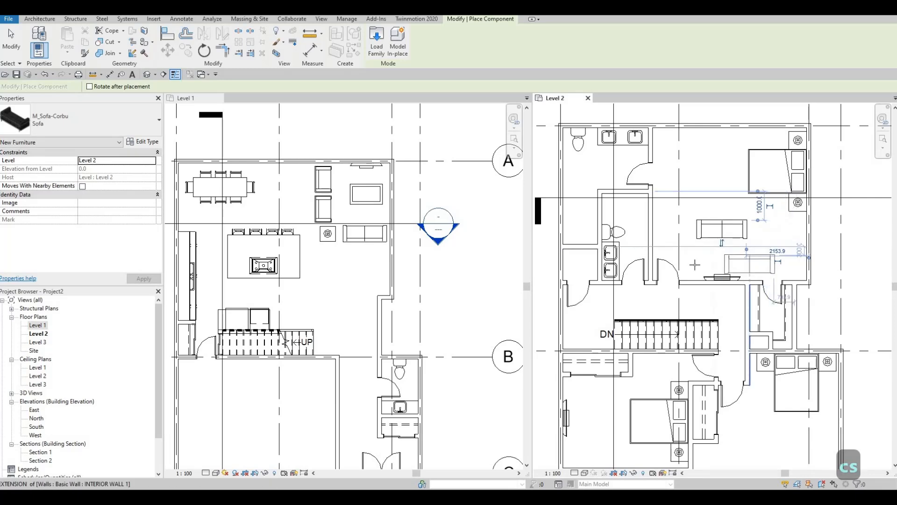
pyautogui.moveTo(669, 271); pyautogui.dragTo(725, 248, button='middle')
pyautogui.press('Escape')
pyautogui.press('Escape')
pyautogui.scroll(-1, 807, 279)
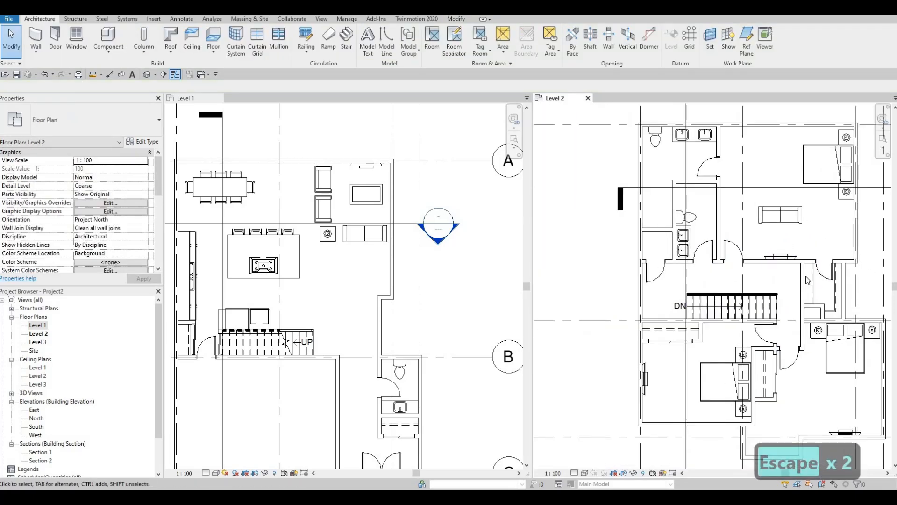
# Place an M_Table-Coffee of type EDITED COFFEE TABLE, matching the Level 1 one, between the Level 2 bedroom's sofa and TV
pyautogui.scroll(-1, 385, 241)
pyautogui.moveTo(381, 246); pyautogui.dragTo(466, 196, button='middle')
pyautogui.moveTo(434, 293); pyautogui.dragTo(418, 255, button='middle')
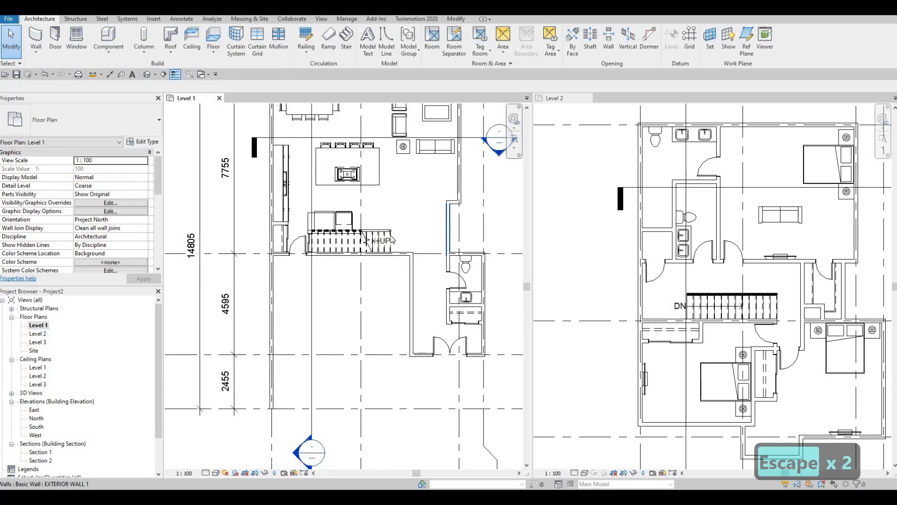
pyautogui.moveTo(437, 194); pyautogui.dragTo(349, 252, button='middle')
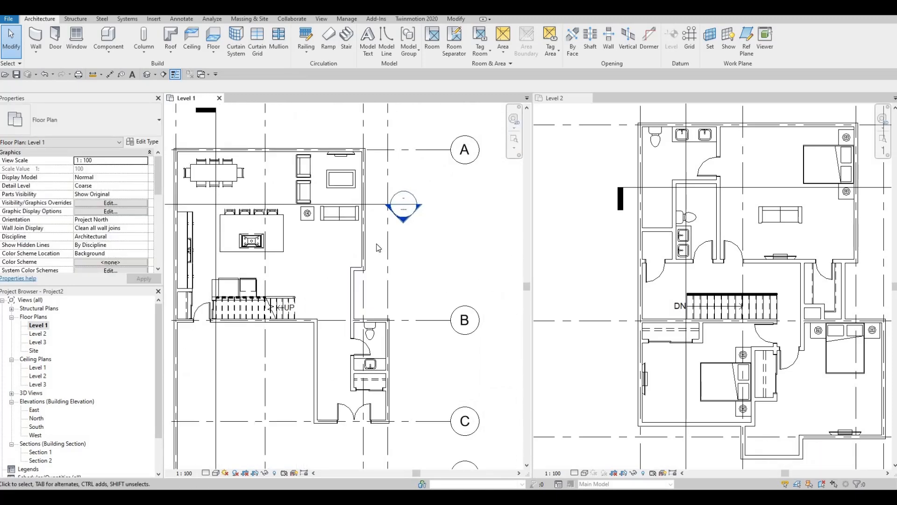
pyautogui.click(353, 185)
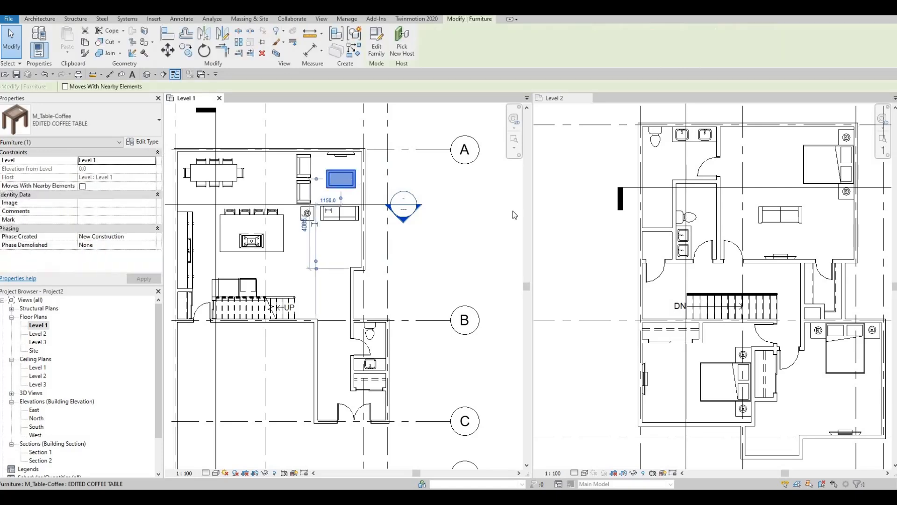
pyautogui.press('c')
pyautogui.press('s')
pyautogui.scroll(2, 785, 239)
pyautogui.scroll(1, 784, 237)
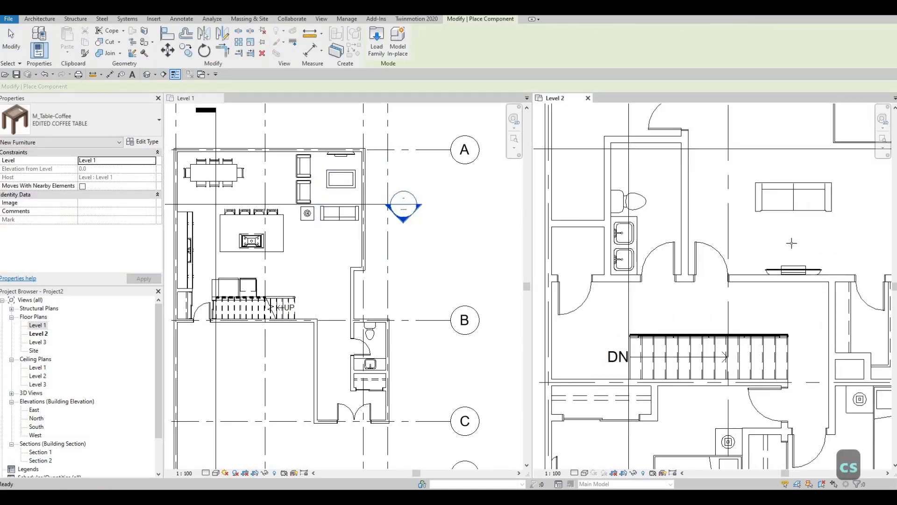
pyautogui.click(795, 233)
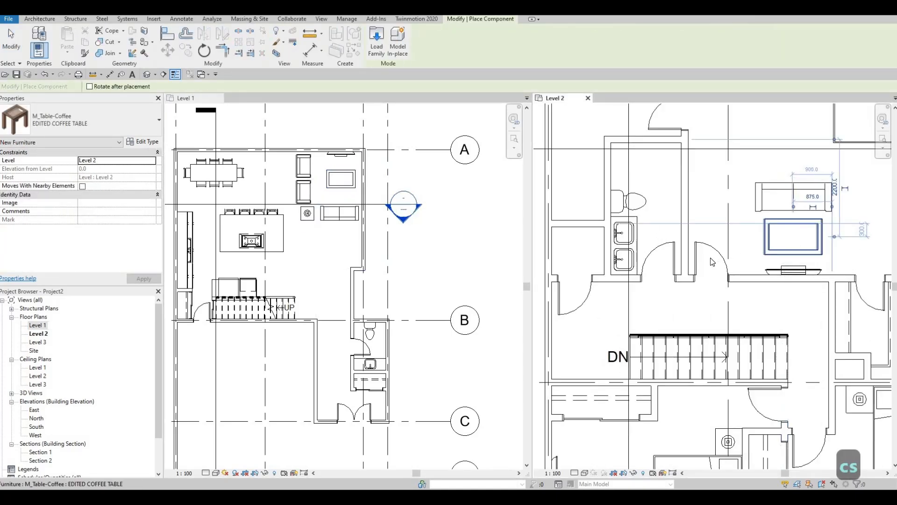
pyautogui.press('Escape')
pyautogui.moveTo(795, 232); pyautogui.dragTo(707, 261, button='middle')
pyautogui.press('Escape')
pyautogui.scroll(-1, 706, 265)
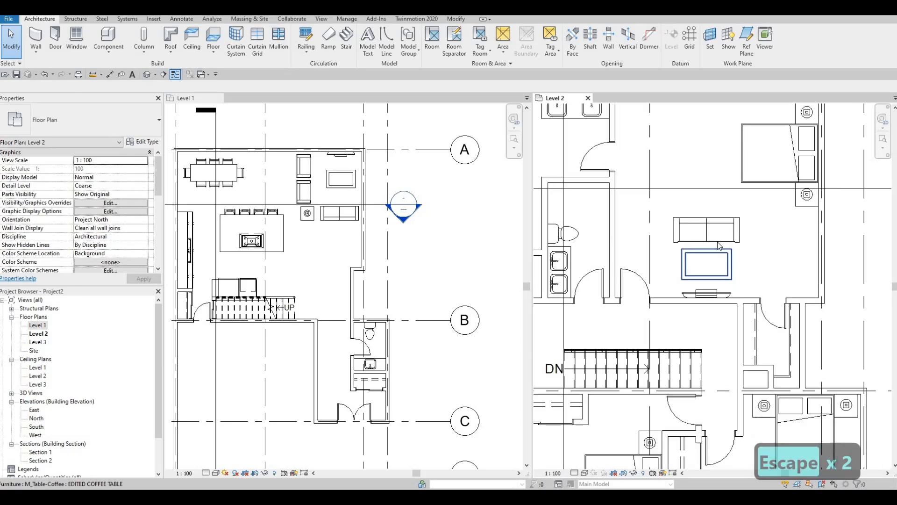
# Close the Level 1 floor plan so that only Level 2 stays open, filling the drawing area
pyautogui.scroll(-1, 703, 271)
pyautogui.scroll(-2, 702, 268)
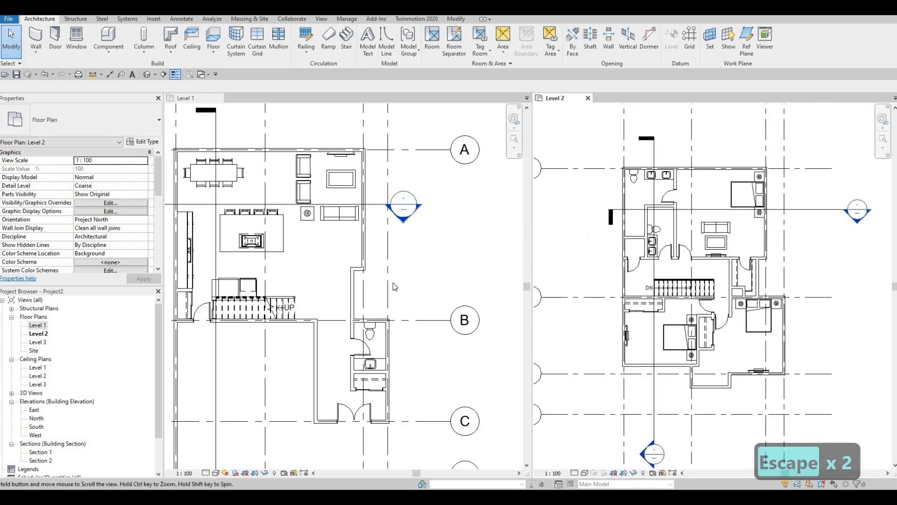
pyautogui.scroll(-2, 391, 286)
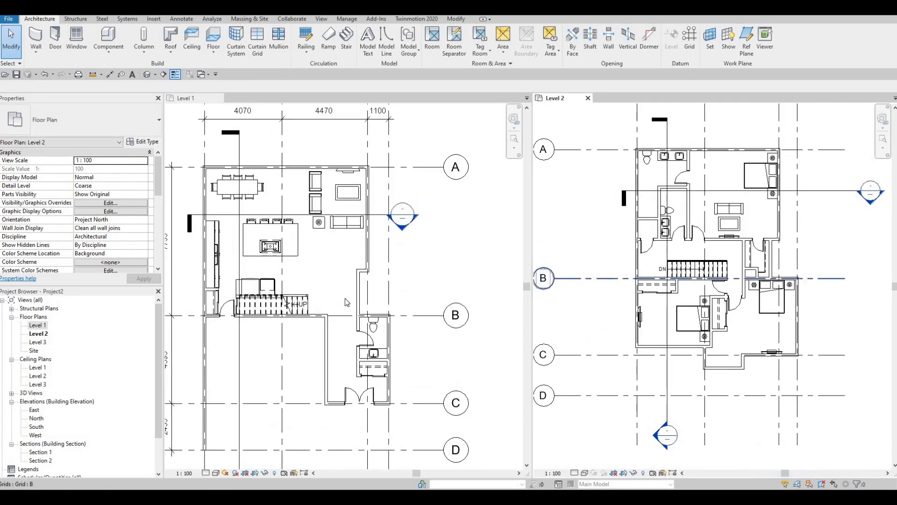
pyautogui.click(219, 98)
pyautogui.moveTo(500, 261); pyautogui.dragTo(667, 265, button='middle')
pyautogui.scroll(1, 482, 259)
pyautogui.moveTo(516, 185); pyautogui.dragTo(514, 210, button='middle')
pyautogui.scroll(4, 514, 210)
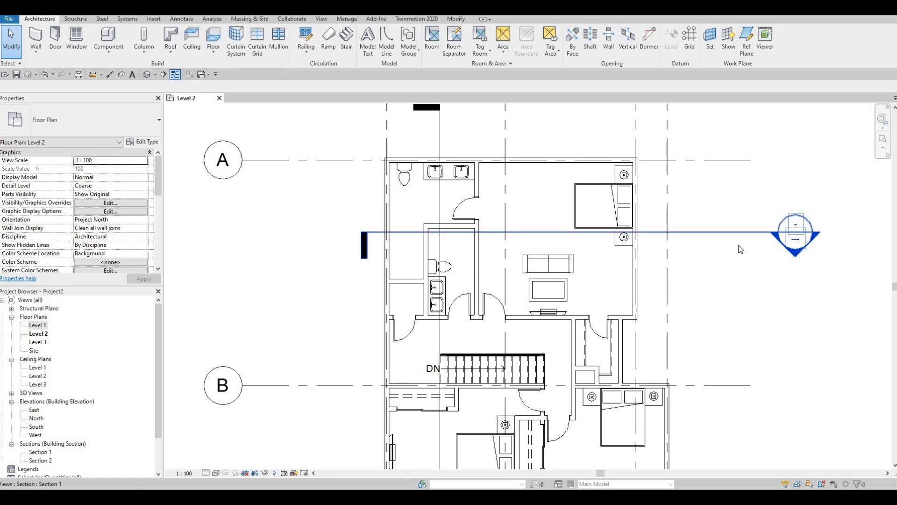
# Shorten the Section 1 line on Level 2 by bringing its head closer to the house, and clear the selection
pyautogui.click(771, 230)
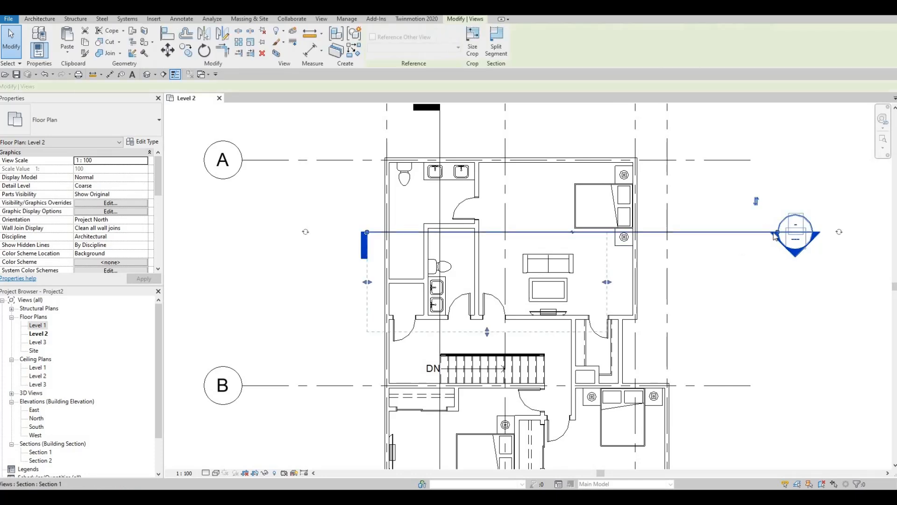
pyautogui.press('Escape')
pyautogui.press('Escape')
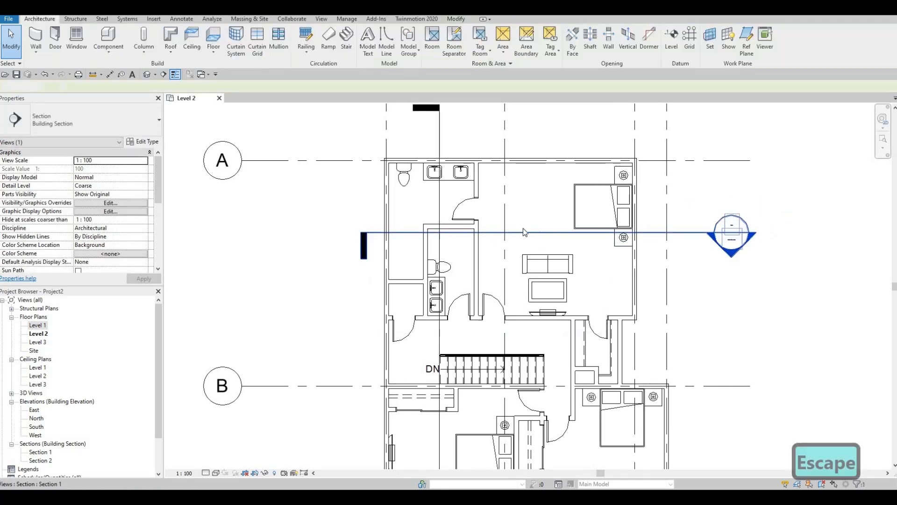
pyautogui.scroll(1, 514, 225)
pyautogui.moveTo(494, 236); pyautogui.dragTo(522, 181, button='middle')
pyautogui.moveTo(484, 213); pyautogui.dragTo(506, 229, button='middle')
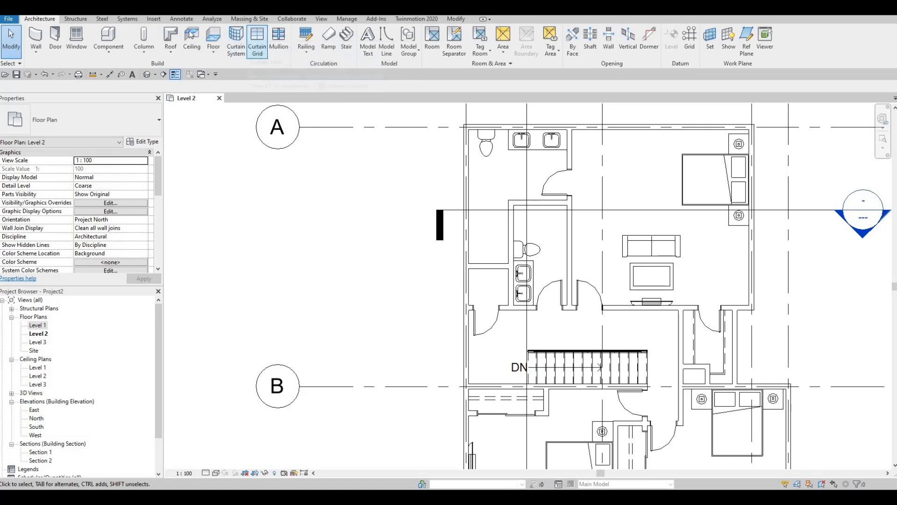
# Start loading a family and look through the Furniture folder of the metric library
pyautogui.click(157, 20)
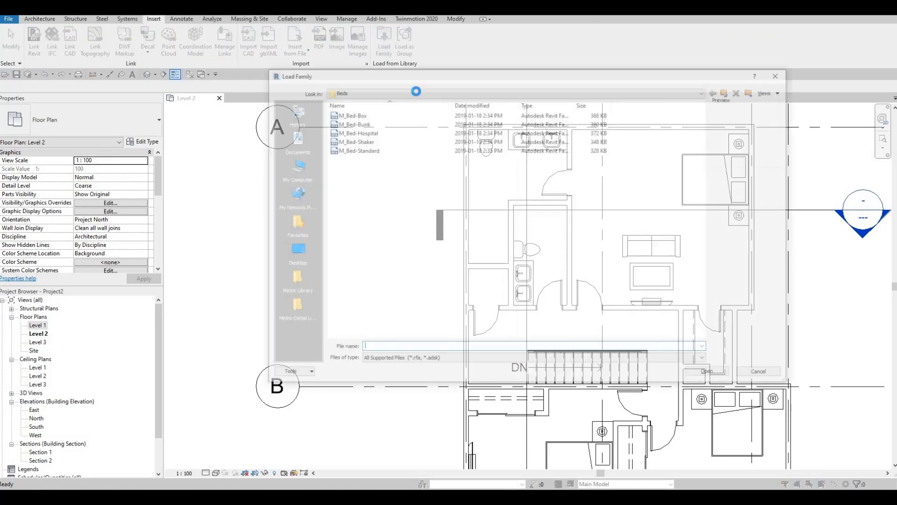
pyautogui.click(416, 92)
pyautogui.scroll(5, 401, 117)
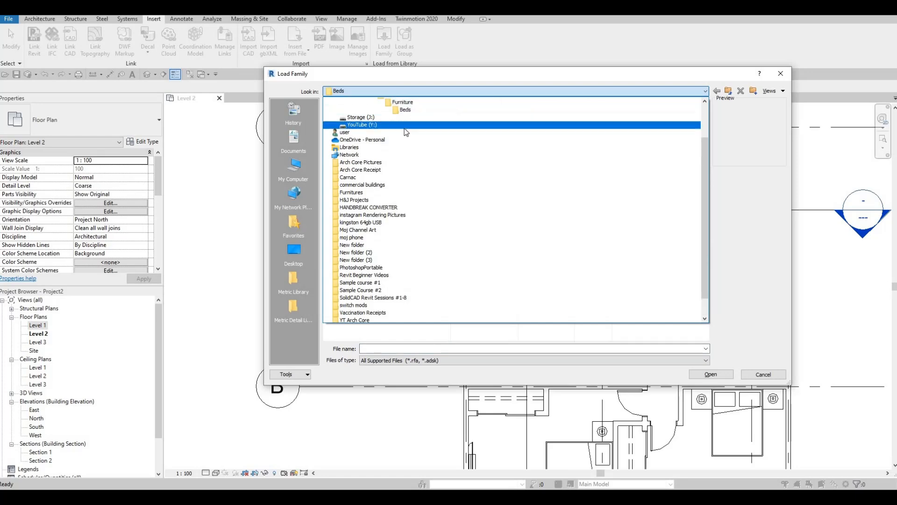
pyautogui.click(396, 134)
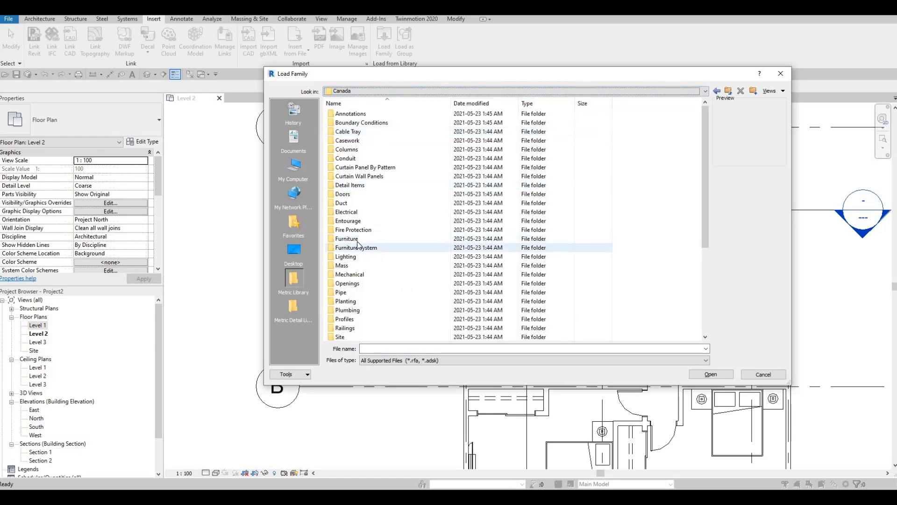
pyautogui.scroll(-1, 367, 236)
pyautogui.doubleClick(352, 213)
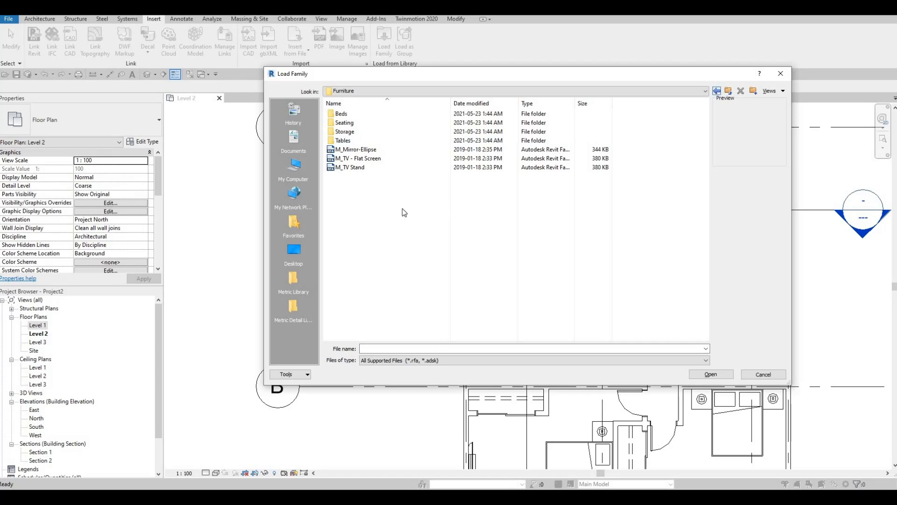
# Load the M_Tub-Rectangular-2D family from the Bathtubs folder of the metric library's plumbing fixtures
pyautogui.click(294, 278)
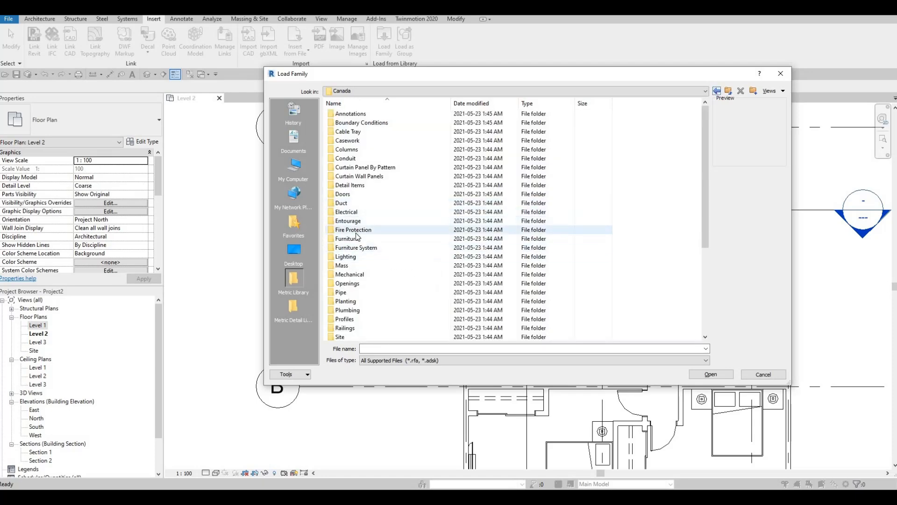
pyautogui.scroll(-2, 355, 252)
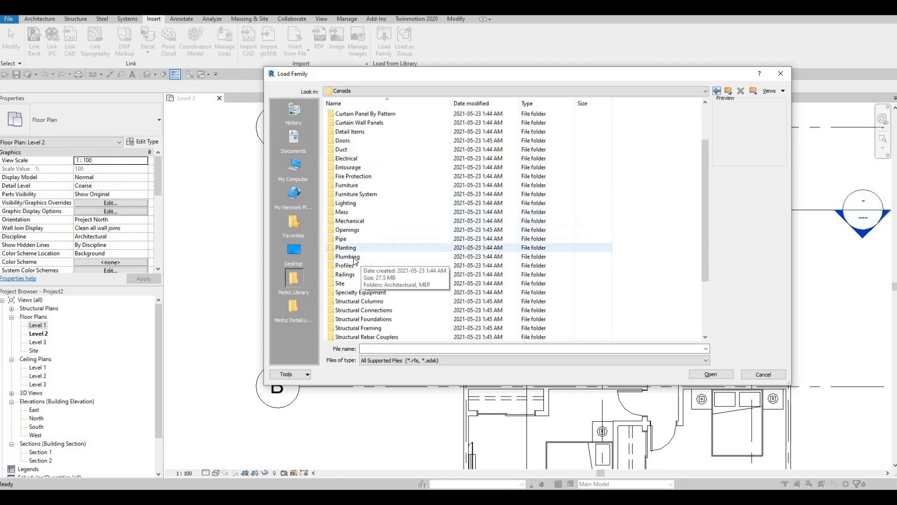
pyautogui.doubleClick(353, 256)
pyautogui.doubleClick(355, 123)
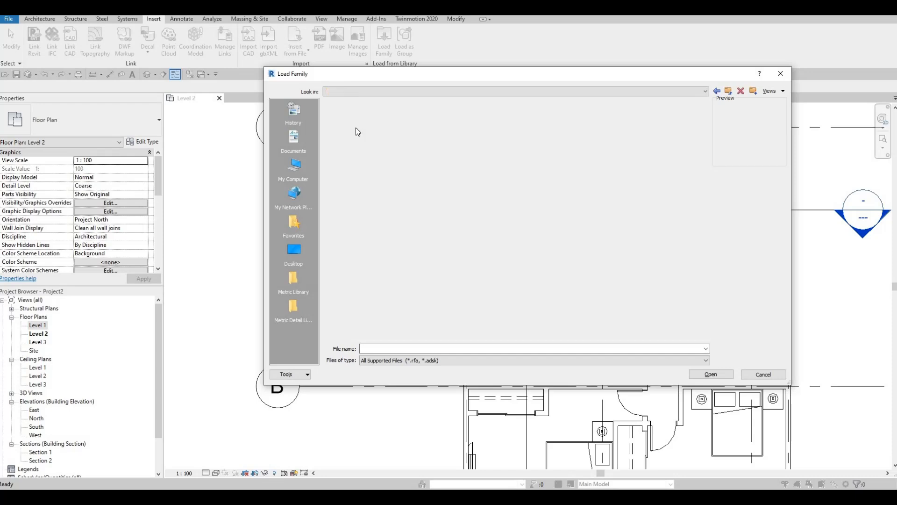
pyautogui.doubleClick(355, 124)
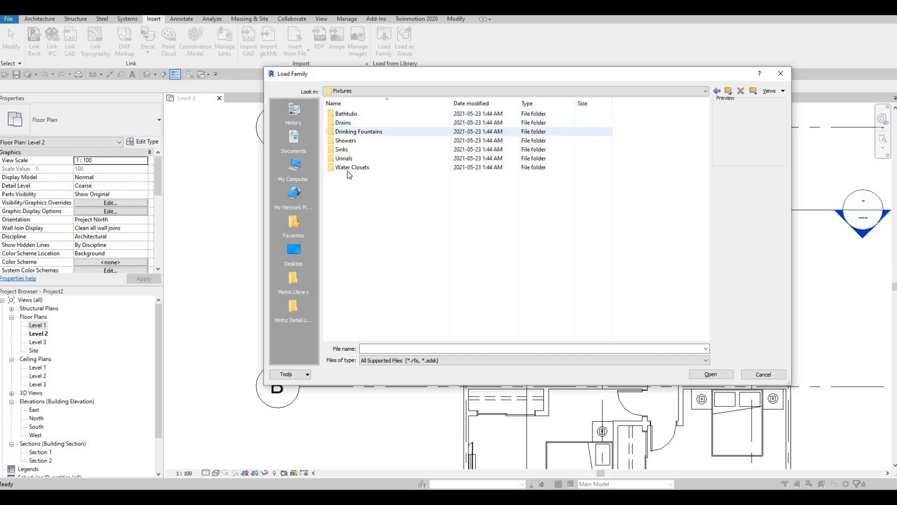
pyautogui.click(353, 113)
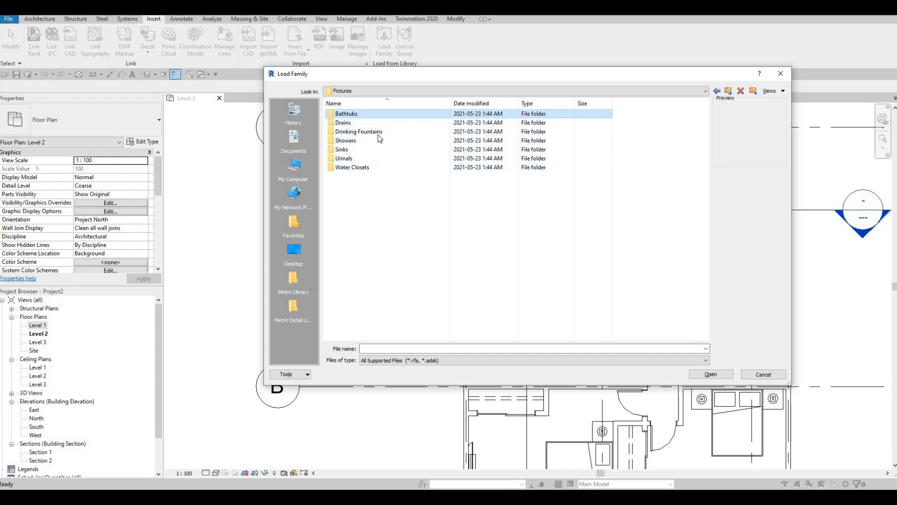
pyautogui.press('Return')
pyautogui.click(374, 131)
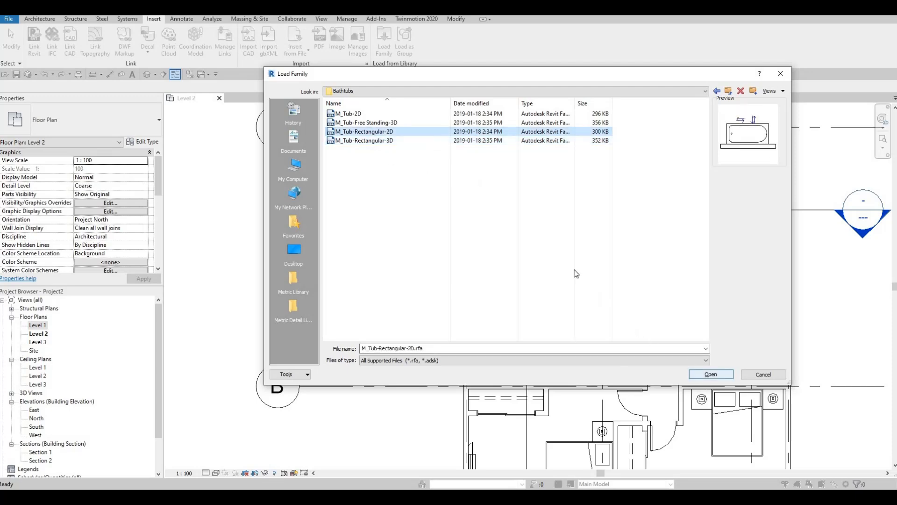
pyautogui.click(711, 374)
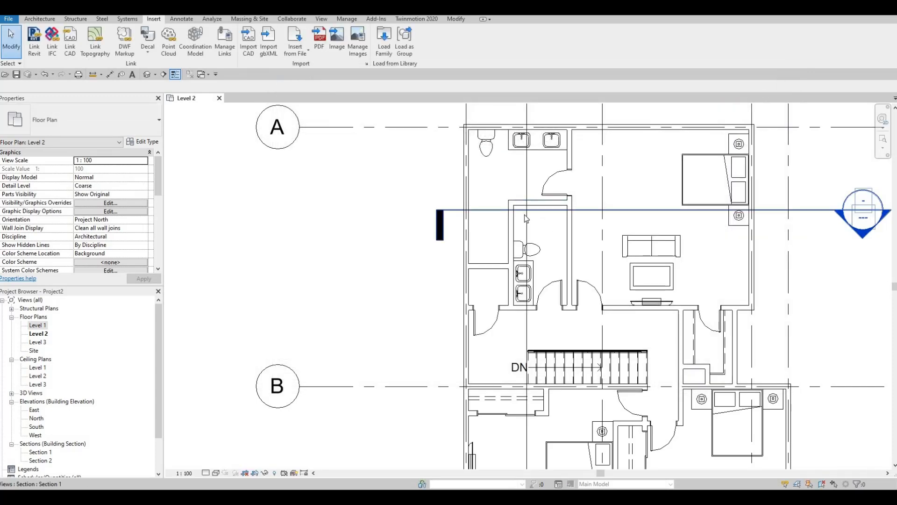
# Place the M_Tub-Rectangular-2D against the upper wall of the inner Level 2 bathroom, above the toilet, and select it
pyautogui.press('c')
pyautogui.press('m')
pyautogui.scroll(3, 525, 214)
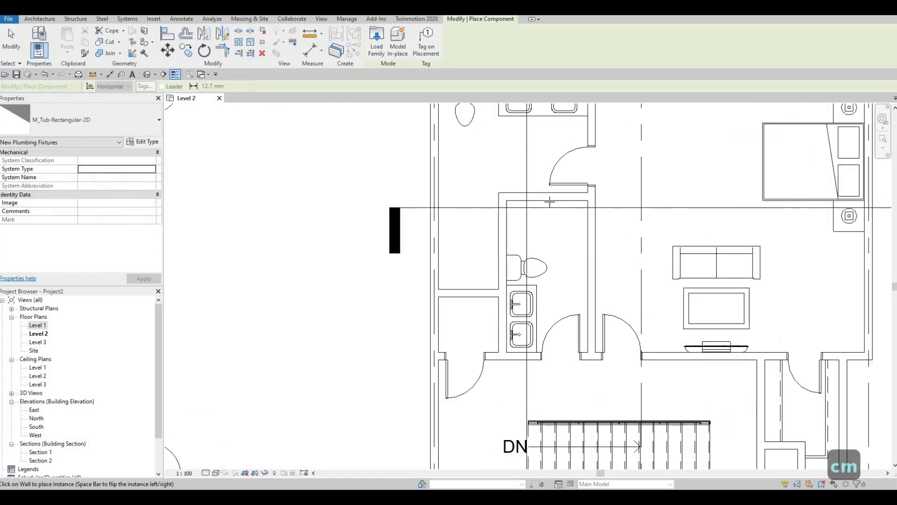
pyautogui.click(543, 253)
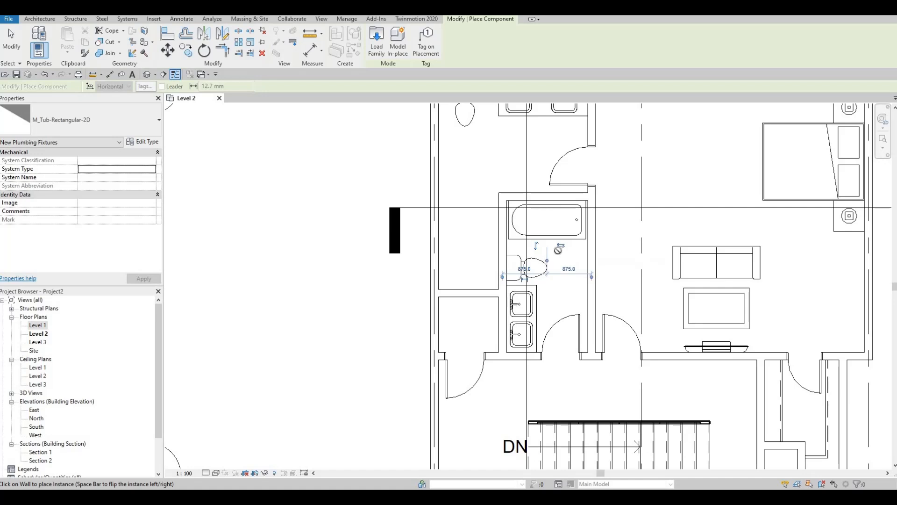
pyautogui.press('Escape')
pyautogui.press('Escape')
pyautogui.click(541, 232)
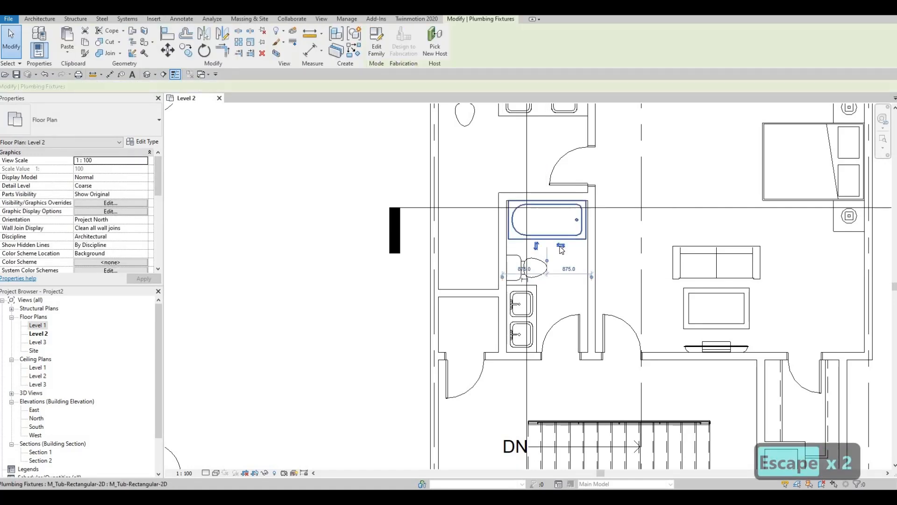
# Flip the inner bathroom's bathtub so its drain is at the opposite end, and nudge the toilet slightly up toward the tub
pyautogui.click(561, 245)
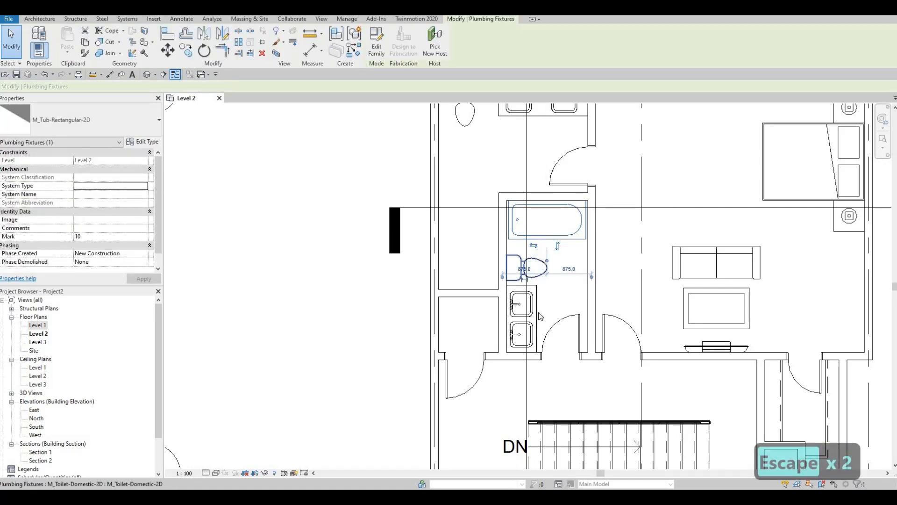
pyautogui.press('Escape')
pyautogui.click(519, 264)
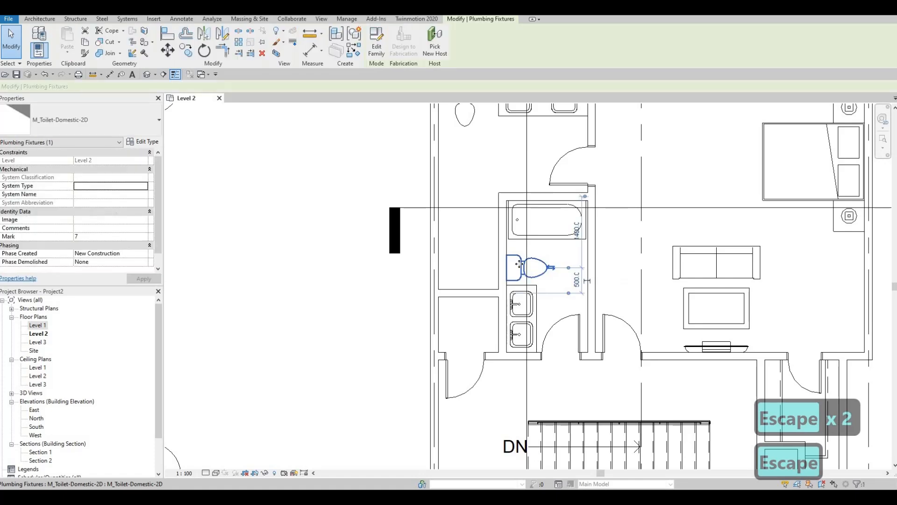
pyautogui.moveTo(519, 264); pyautogui.dragTo(519, 262)
pyautogui.press('Escape')
pyautogui.press('Escape')
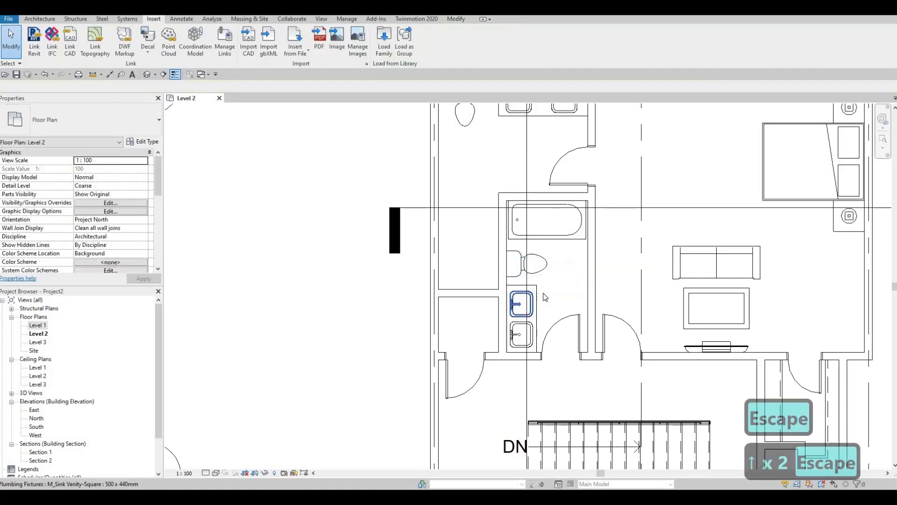
# Load the M_Shower Stall-2D family from the Showers folder of the metric library's plumbing fixtures
pyautogui.scroll(-1, 530, 346)
pyautogui.moveTo(543, 347); pyautogui.dragTo(542, 341, button='middle')
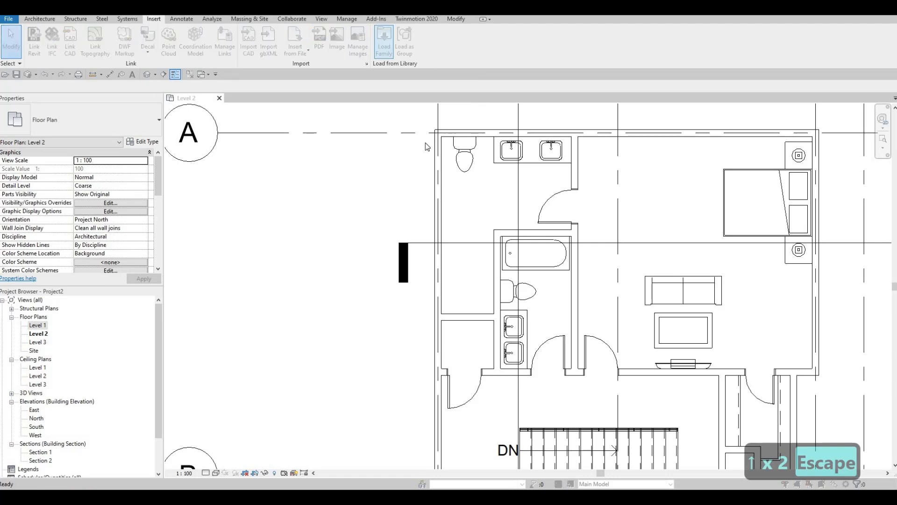
pyautogui.click(497, 90)
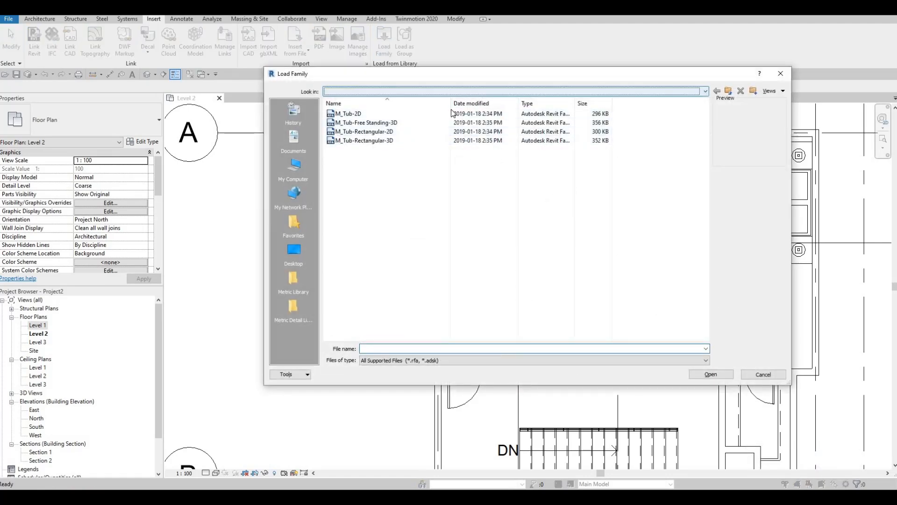
pyautogui.scroll(1, 435, 116)
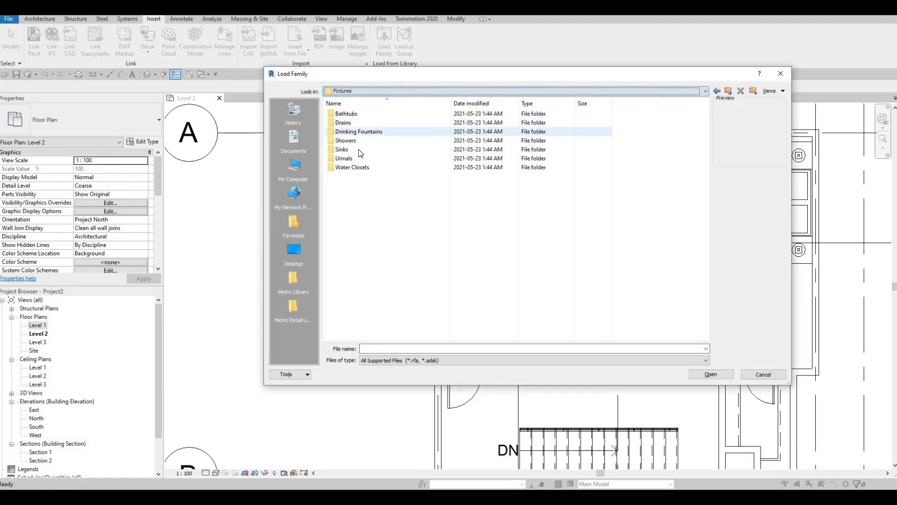
pyautogui.click(367, 117)
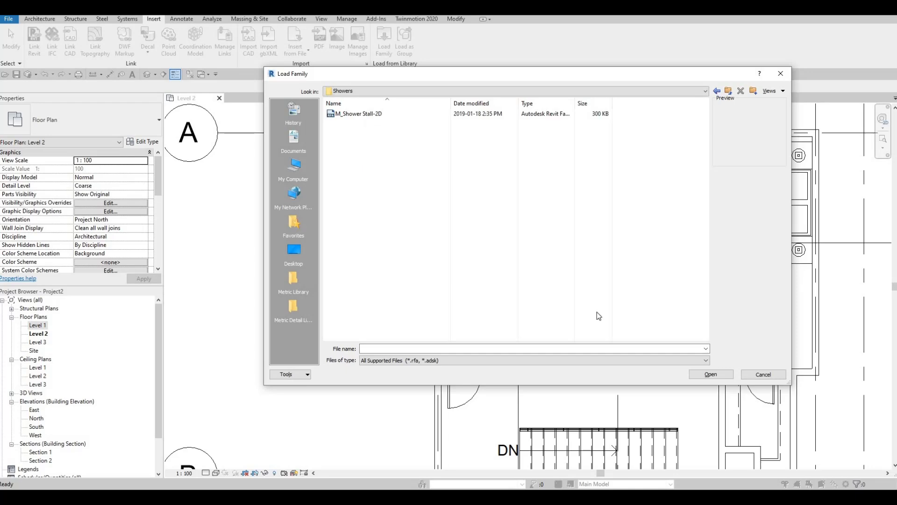
pyautogui.click(714, 374)
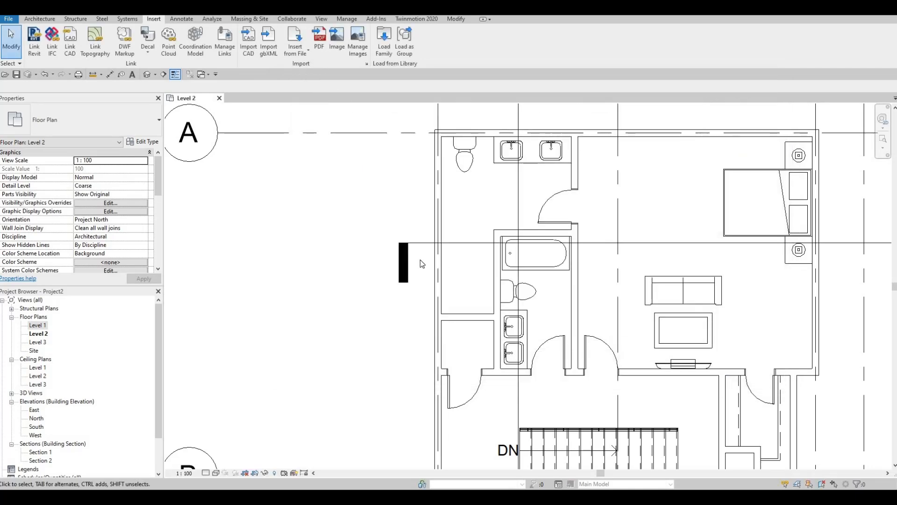
# Place the M_Shower Stall-2D in the lower-left corner of the outer bathroom's recess, against the exterior and interior walls
pyautogui.press('c')
pyautogui.press('m')
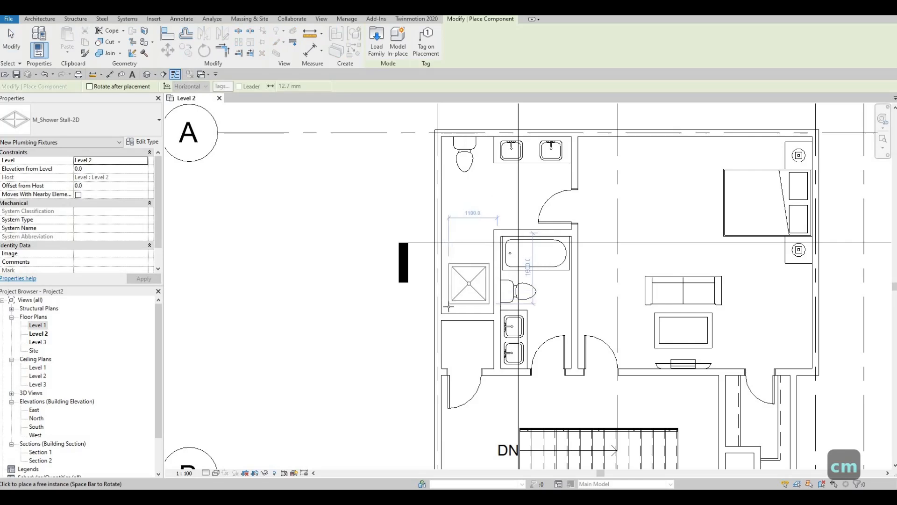
pyautogui.click(443, 315)
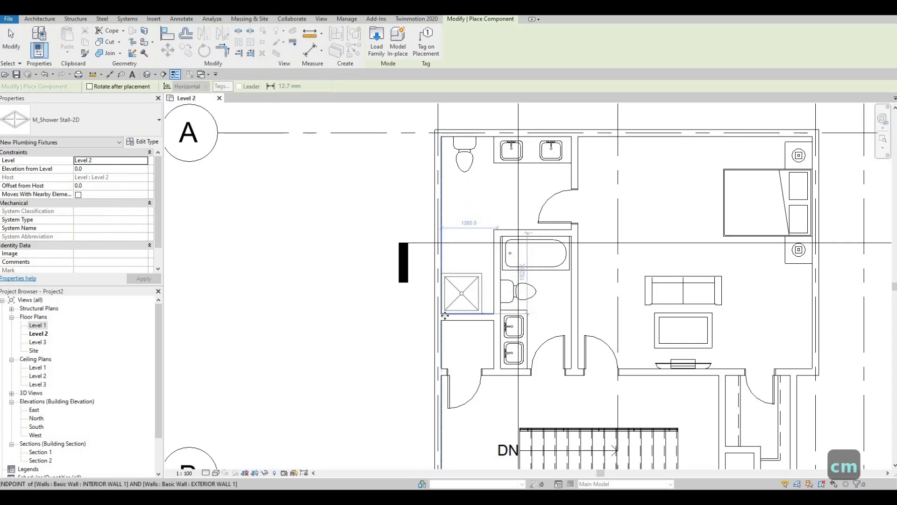
pyautogui.press('Escape')
pyautogui.press('Escape')
pyautogui.press('Escape')
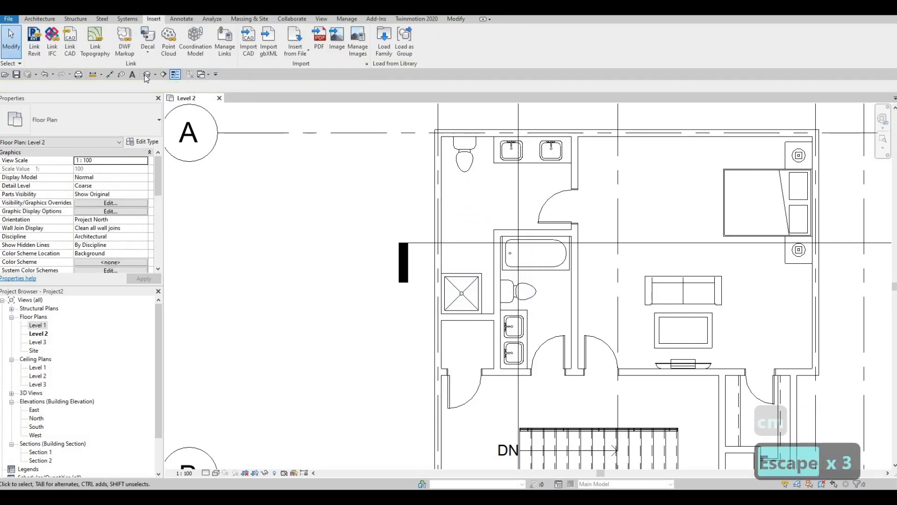
# Measure the shower recess's clear width between the exterior and interior wall faces with a temporary aligned dimension
pyautogui.click(109, 75)
pyautogui.scroll(2, 439, 232)
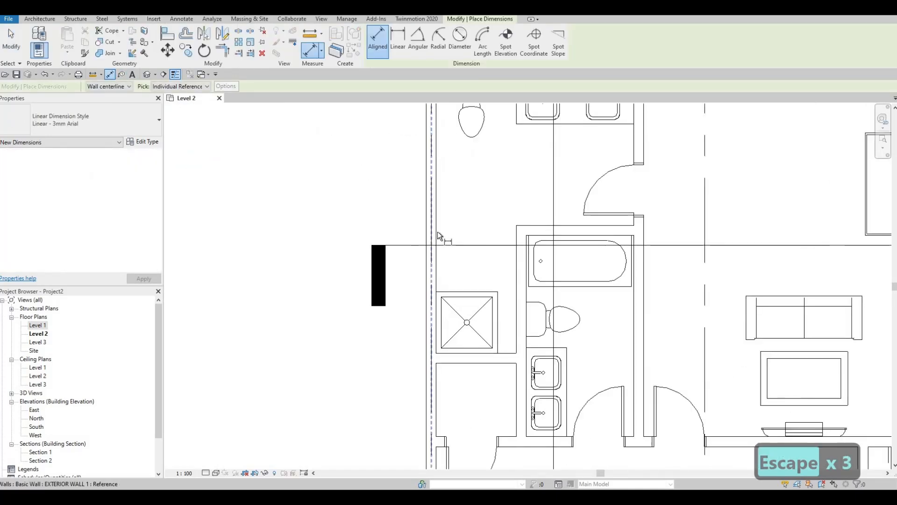
pyautogui.press('capslock')
pyautogui.press('Tab')
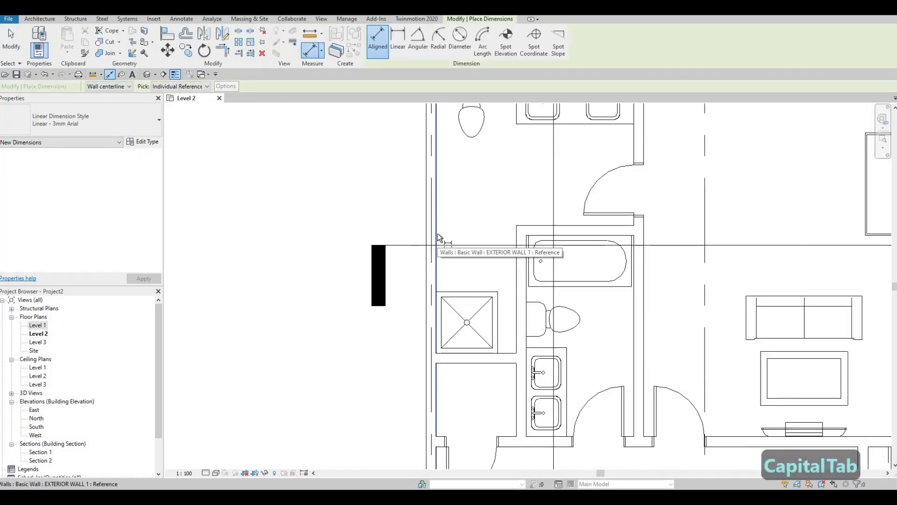
pyautogui.click(499, 241)
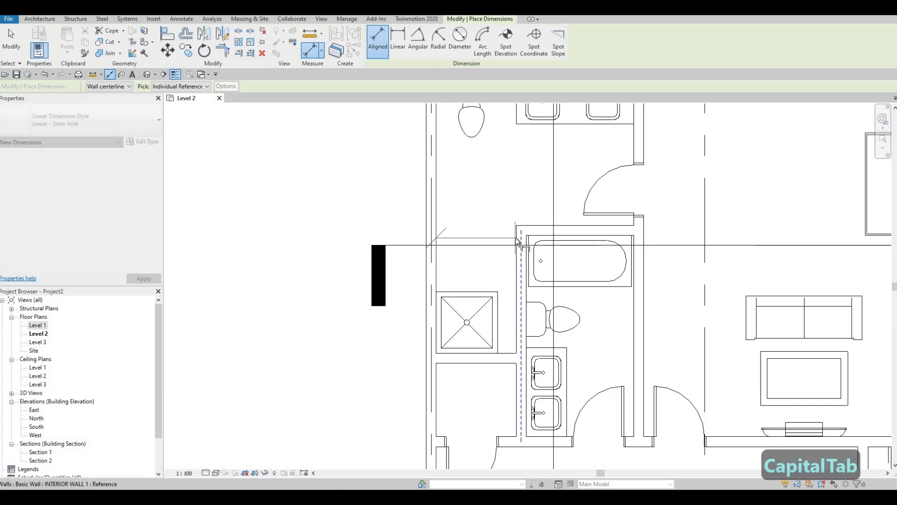
pyautogui.press('Tab')
pyautogui.click(516, 241)
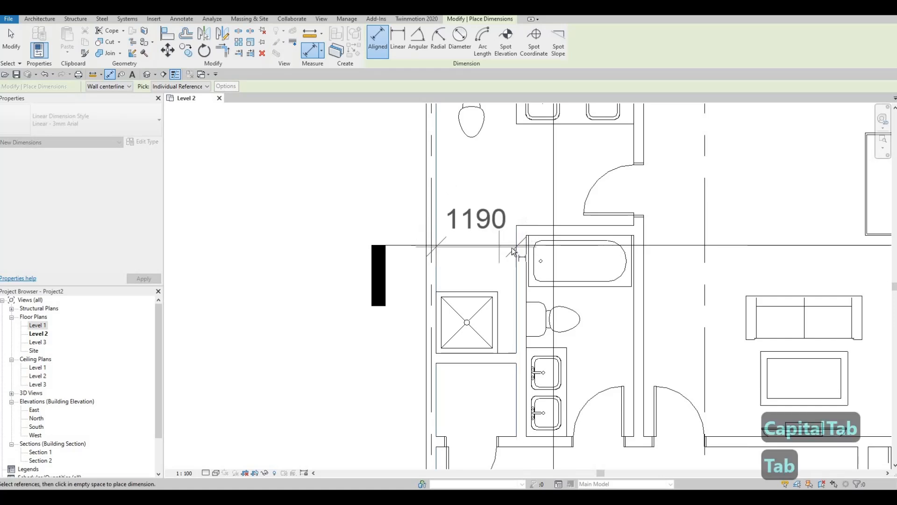
pyautogui.press('Tab')
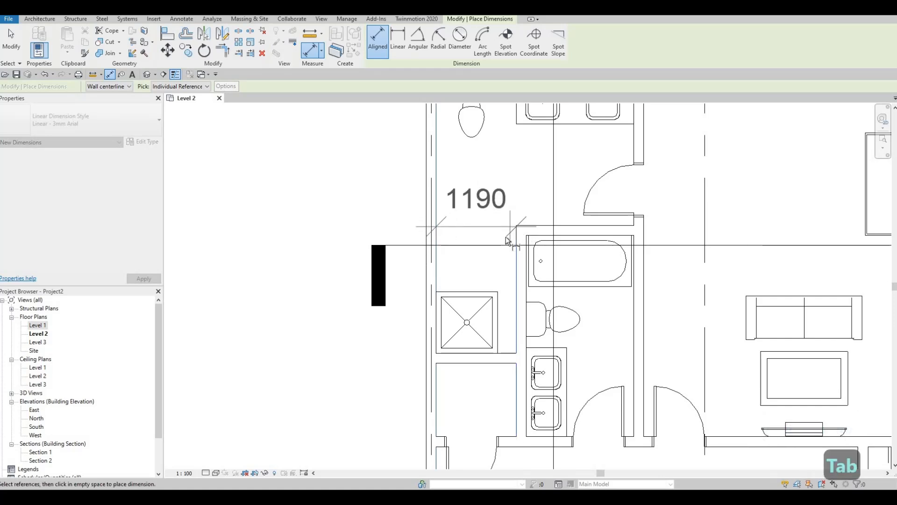
pyautogui.scroll(-1, 511, 236)
pyautogui.scroll(2, 513, 247)
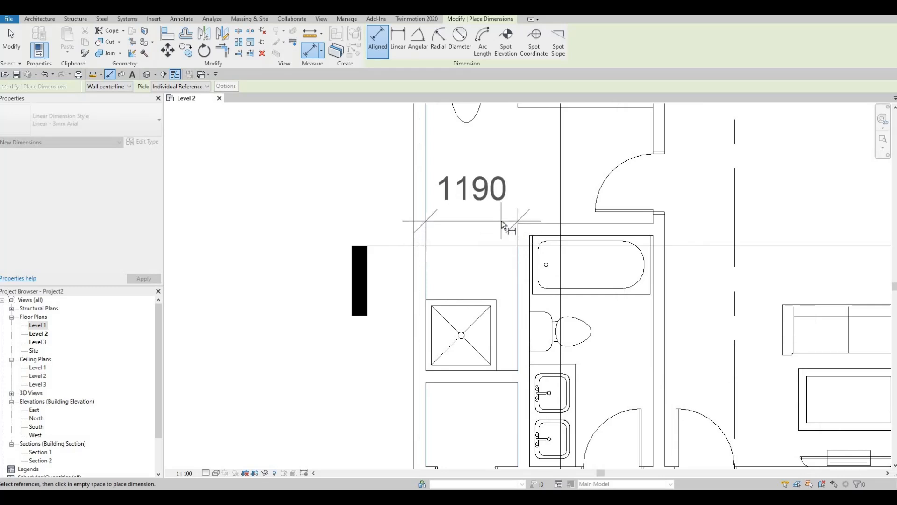
pyautogui.scroll(-1, 514, 231)
pyautogui.press('Escape')
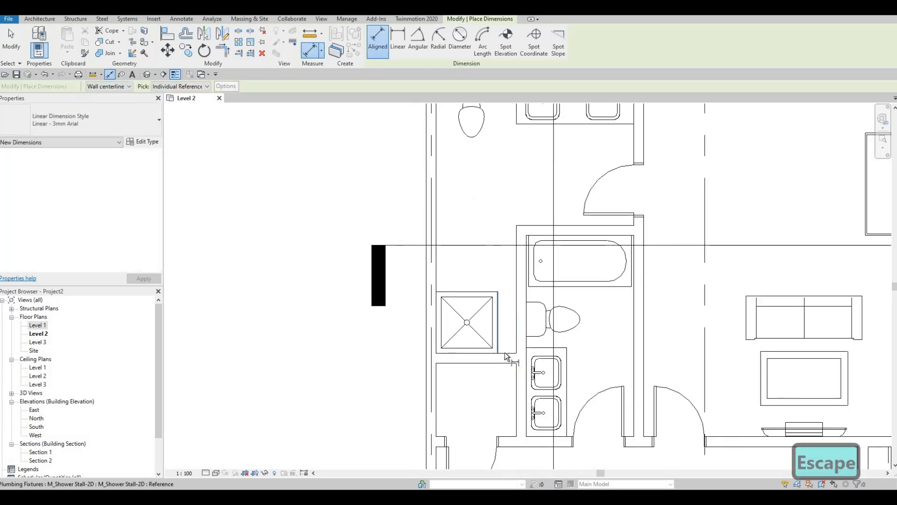
# Measure the shower recess's depth from its lower wall face to the upper face of the bathtub wall
pyautogui.press('Tab')
pyautogui.click(532, 230)
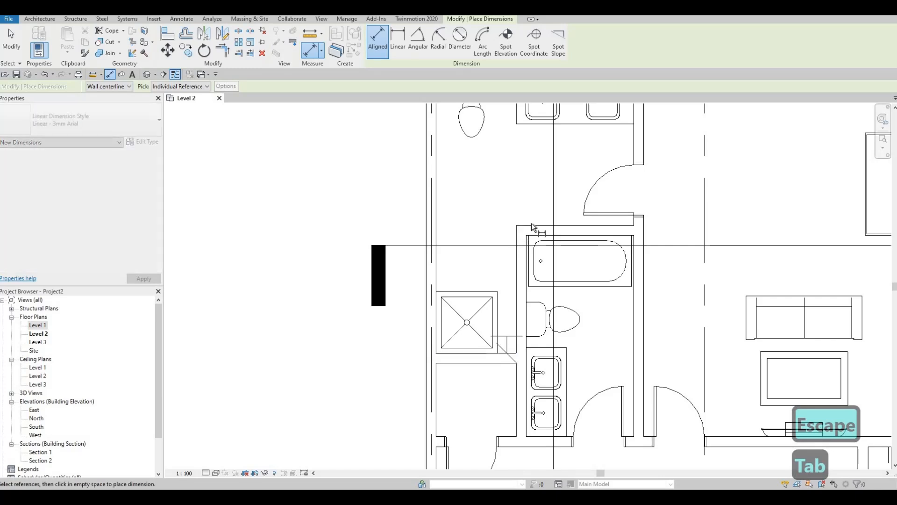
pyautogui.press('Tab')
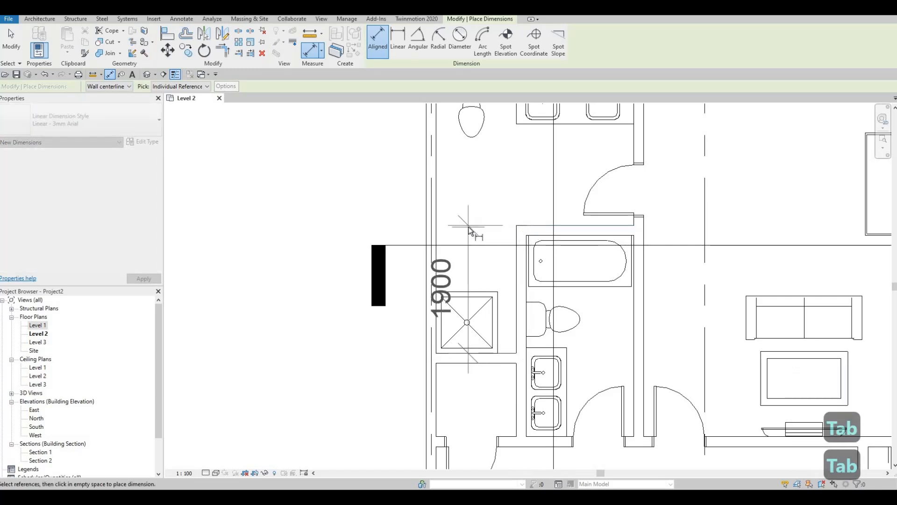
pyautogui.press('Escape')
pyautogui.press('Escape')
pyautogui.press('Escape')
# Duplicate the placed shower stall's type as M_Shower Stall-2D 2
pyautogui.click(467, 309)
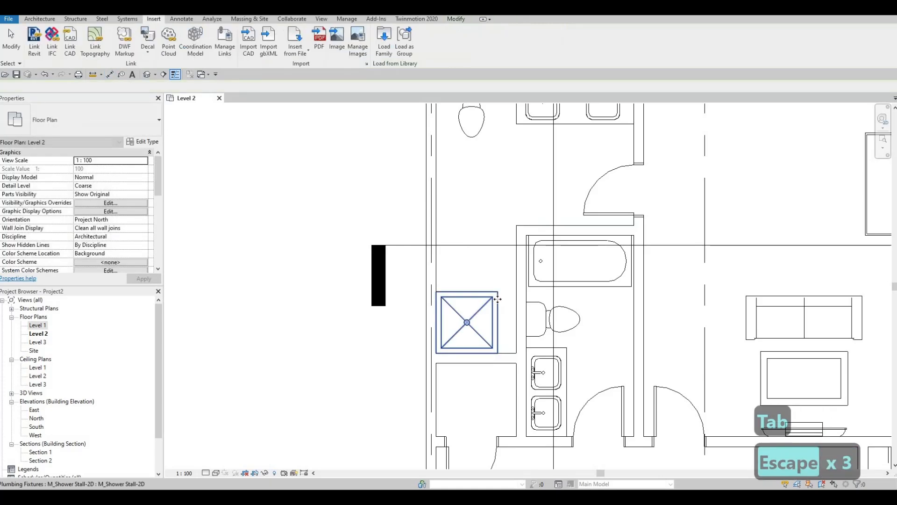
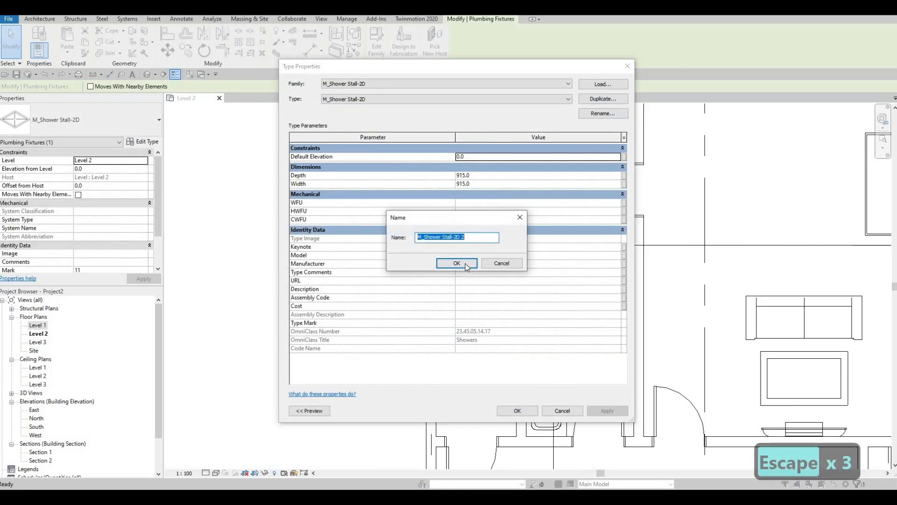
pyautogui.click(465, 263)
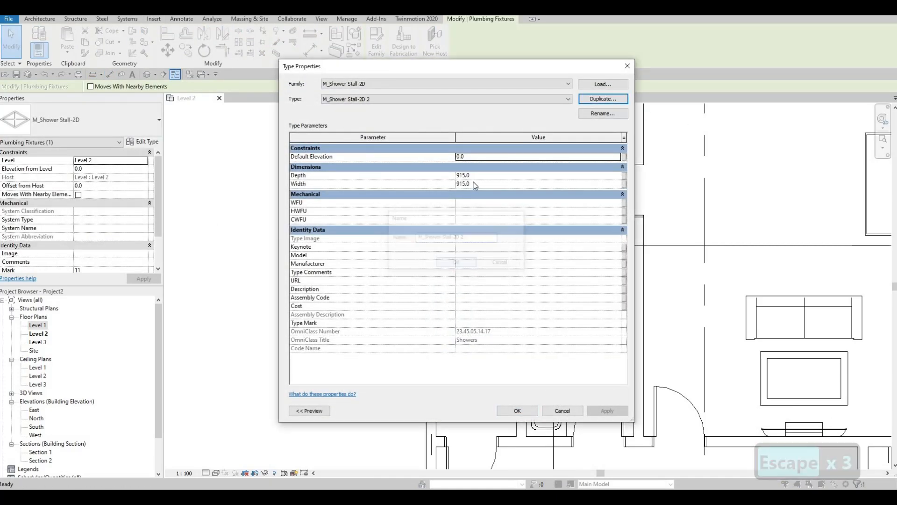
# Set the duplicated shower stall type's depth to 1190 mm and width to 1900 mm
pyautogui.click(409, 175)
pyautogui.write('11')
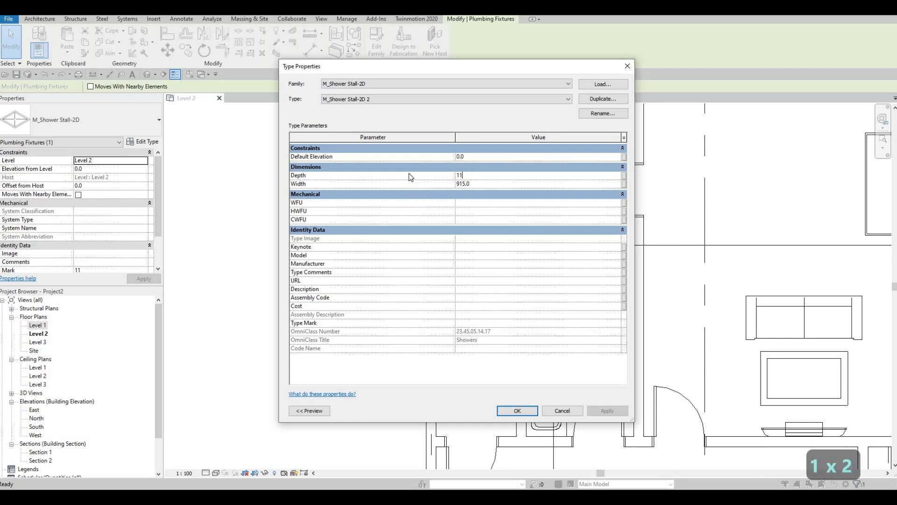
pyautogui.write('90')
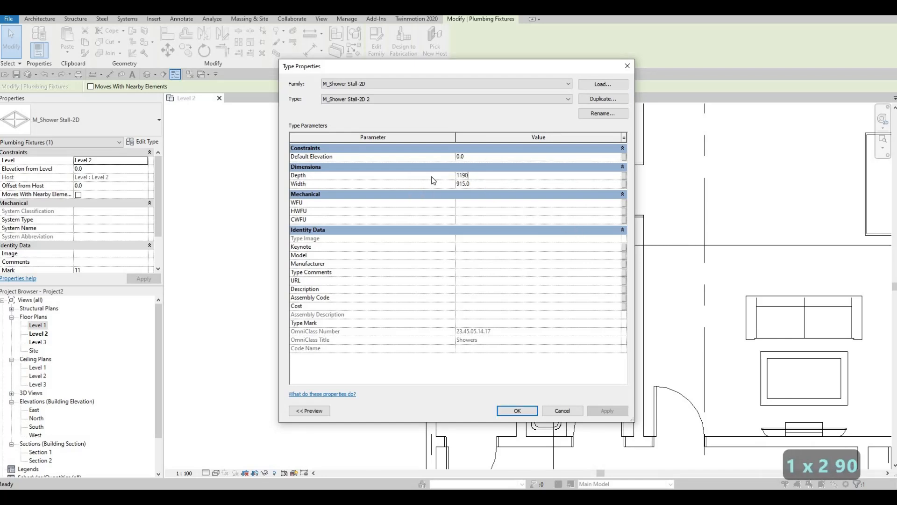
pyautogui.press('Tab')
pyautogui.write('1900')
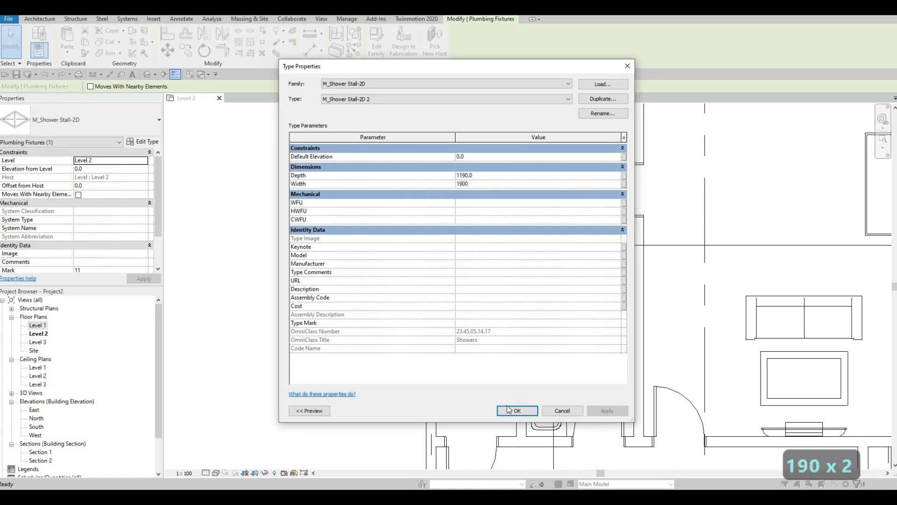
pyautogui.click(504, 412)
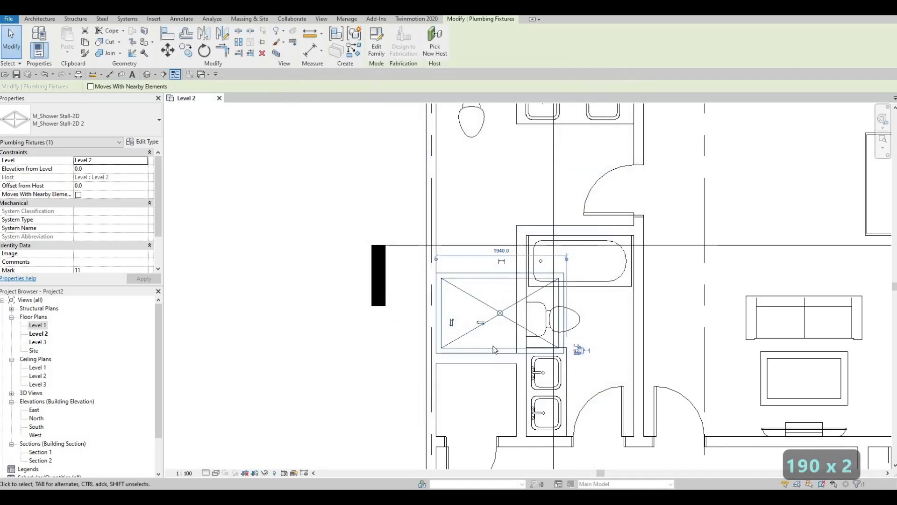
pyautogui.press('Escape')
pyautogui.press('Escape')
# Rotate the resized shower stall by 90 degrees about its centre
pyautogui.click(499, 322)
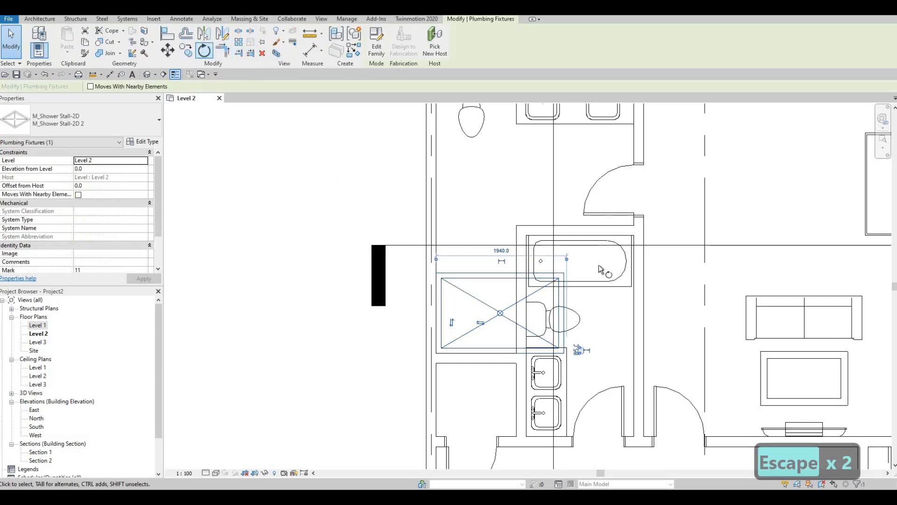
pyautogui.click(608, 306)
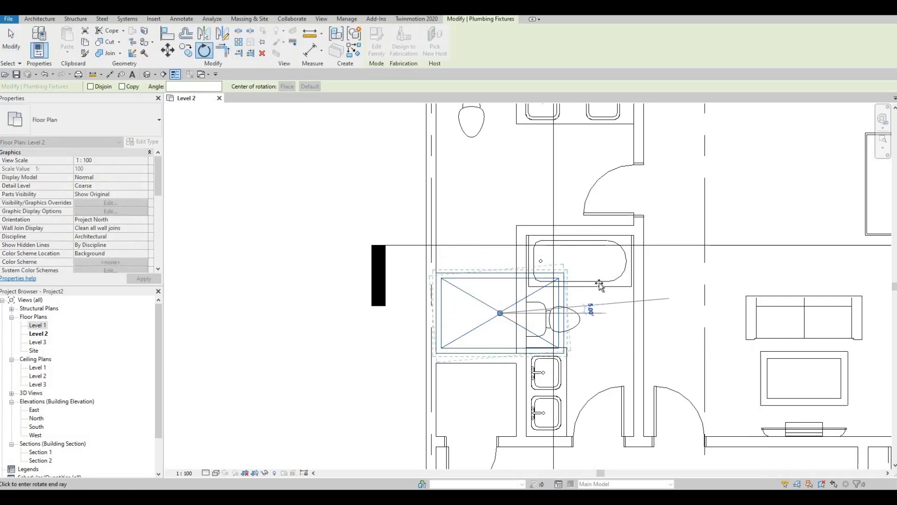
pyautogui.write('0')
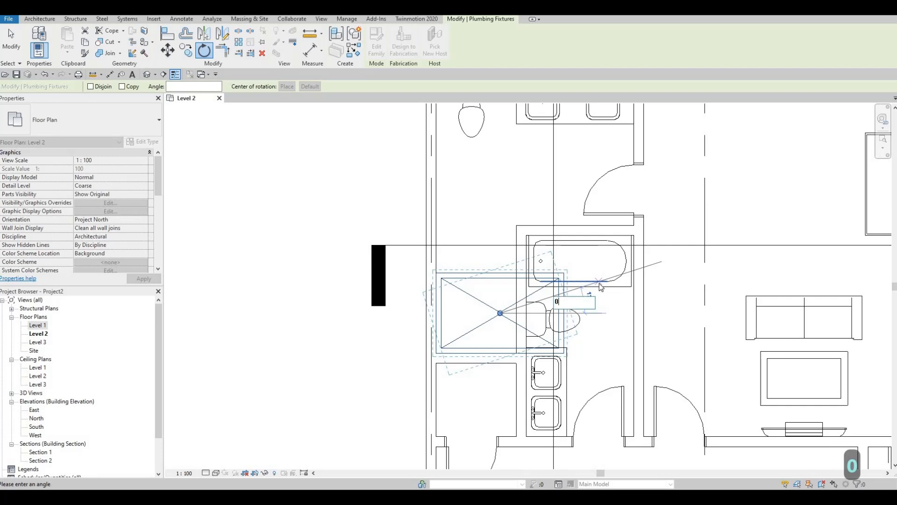
pyautogui.press('BackSpace')
pyautogui.write('90')
pyautogui.press('Return')
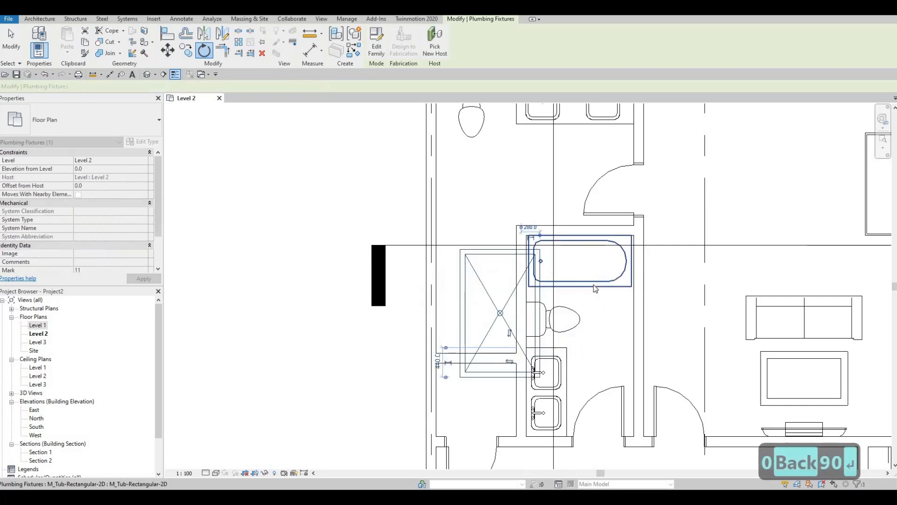
pyautogui.press('Escape')
pyautogui.press('Escape')
# Move the rotated shower stall into the walled recess beside the bathtub, aligning its corner with the recess corner
pyautogui.click(465, 367)
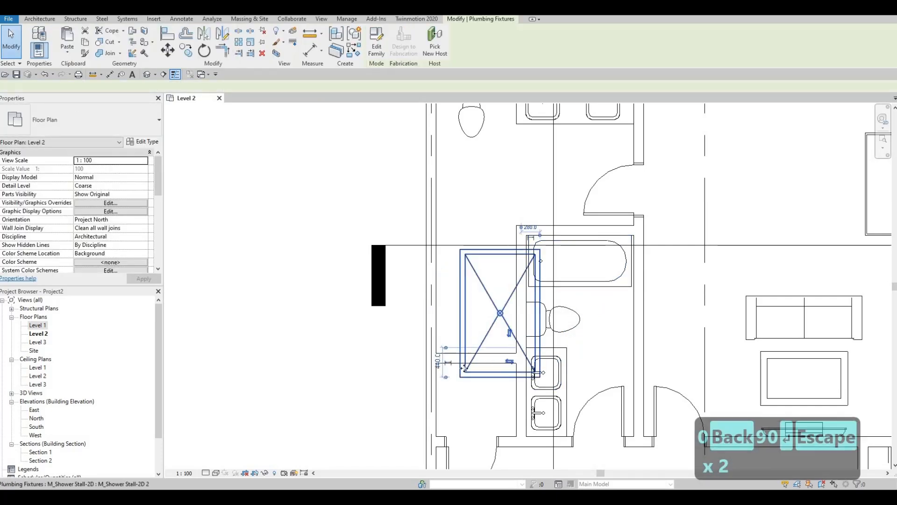
pyautogui.press('m')
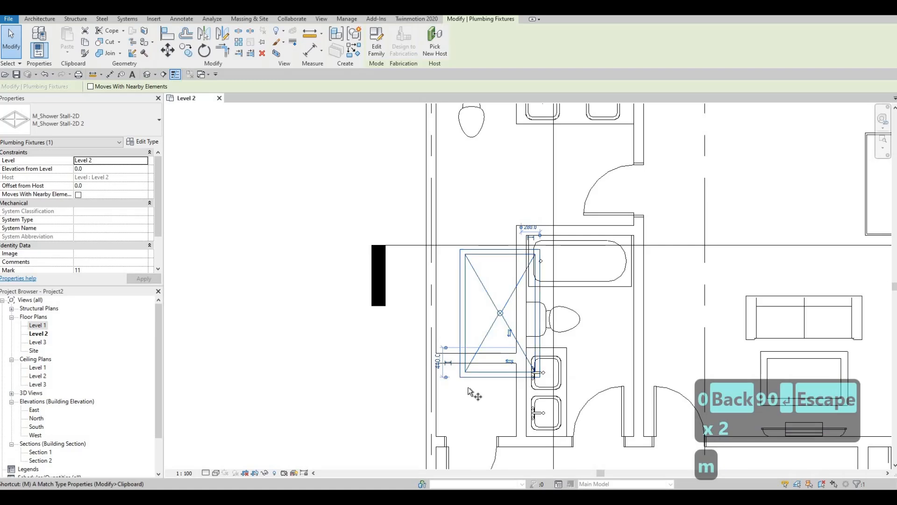
pyautogui.press('v')
pyautogui.click(440, 363)
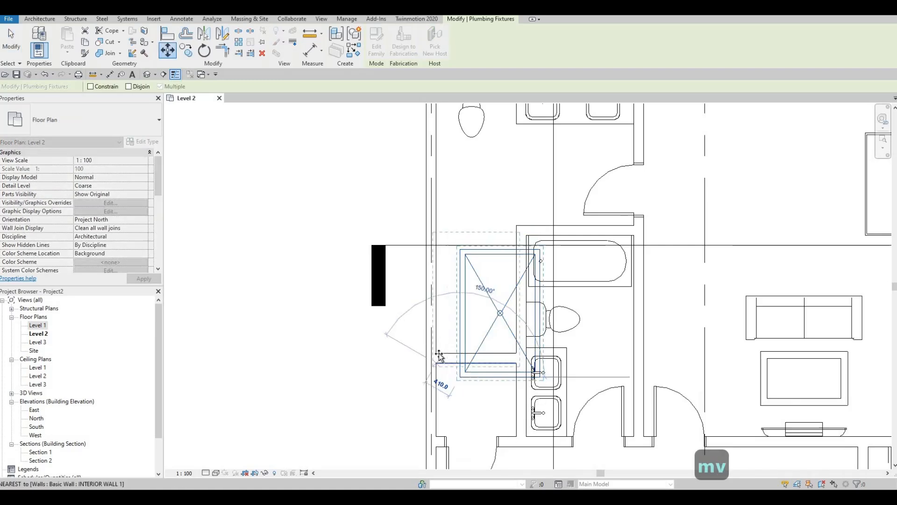
pyautogui.click(479, 370)
pyautogui.press('Escape')
pyautogui.press('Escape')
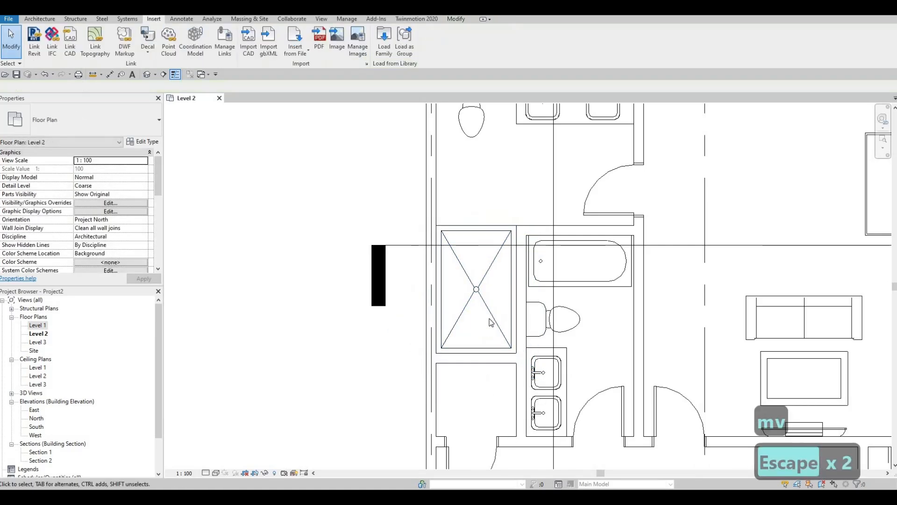
# Look over the Level 2 plan from the bathrooms down to the bedrooms around grid C
pyautogui.scroll(-1, 497, 290)
pyautogui.moveTo(486, 305); pyautogui.dragTo(466, 329, button='middle')
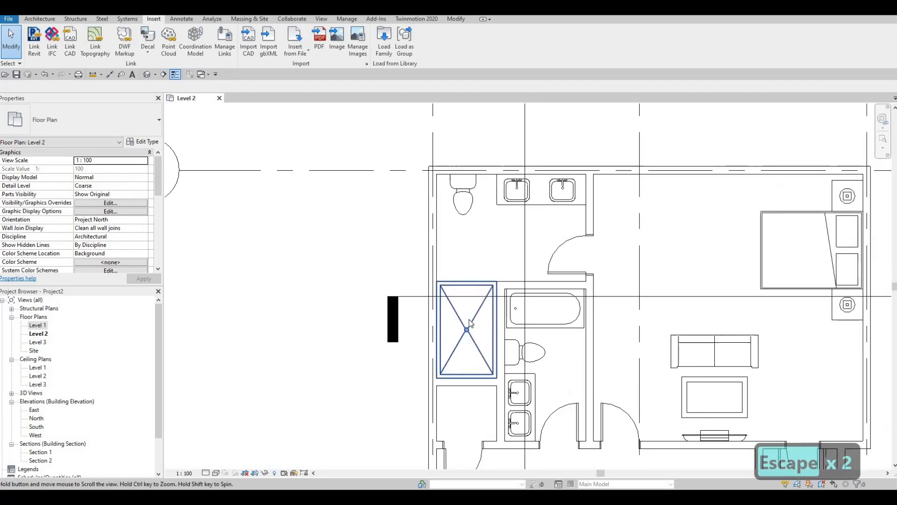
pyautogui.scroll(-3, 486, 327)
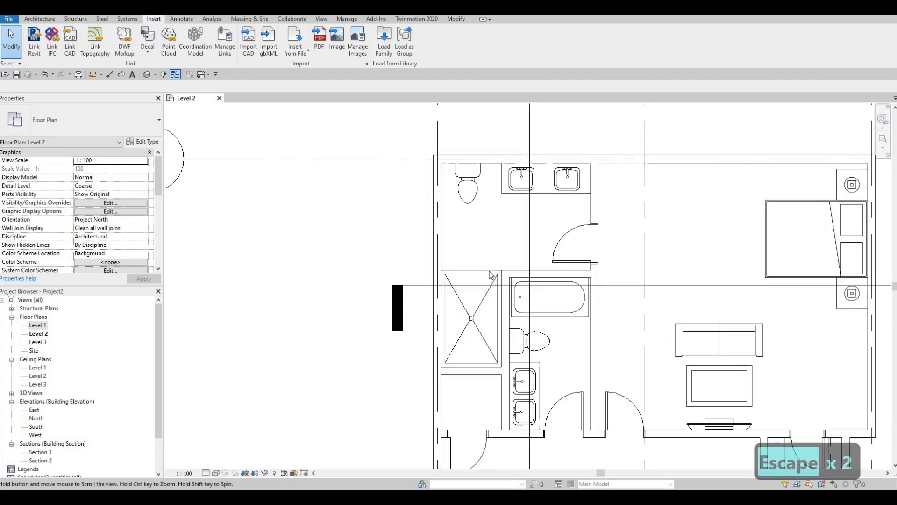
pyautogui.moveTo(525, 310); pyautogui.dragTo(532, 308, button='middle')
pyautogui.scroll(-1, 616, 341)
pyautogui.moveTo(617, 341); pyautogui.dragTo(557, 328, button='middle')
pyautogui.moveTo(618, 374); pyautogui.dragTo(623, 285, button='middle')
pyautogui.scroll(-1, 622, 286)
pyautogui.moveTo(592, 348); pyautogui.dragTo(549, 347, button='middle')
pyautogui.moveTo(558, 450); pyautogui.dragTo(540, 341, button='middle')
pyautogui.scroll(2, 540, 341)
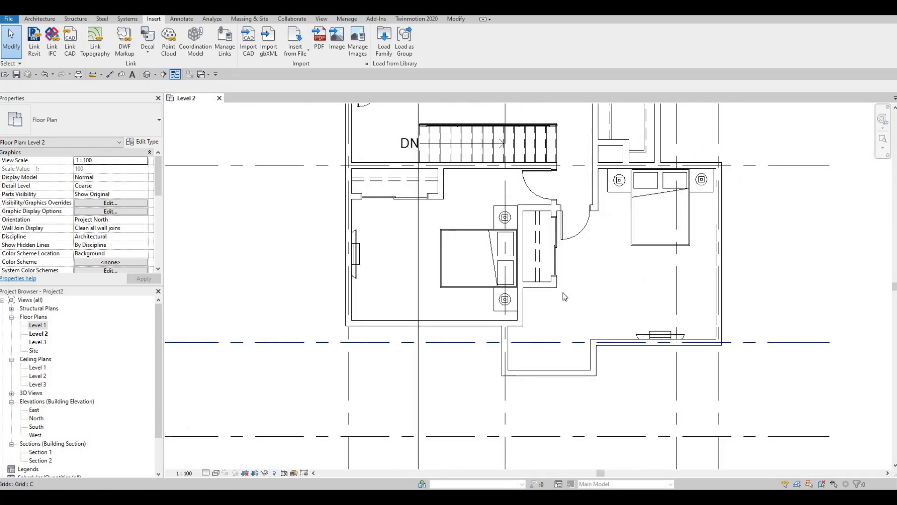
pyautogui.moveTo(626, 182); pyautogui.dragTo(598, 273, button='middle')
pyautogui.press('Escape')
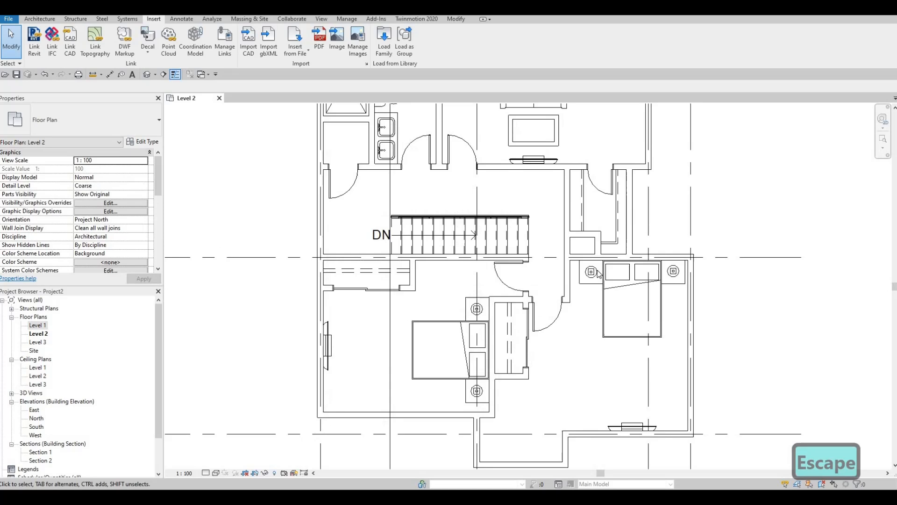
# Draw a horizontal Thin Lines detail line about 2150 mm long across the opening of the projecting recess at grid C
pyautogui.click(617, 226)
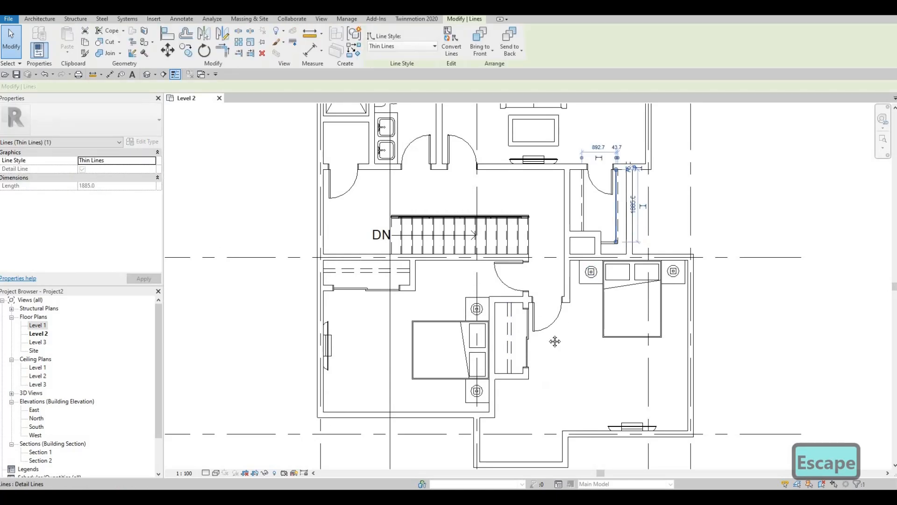
pyautogui.press('c')
pyautogui.press('s')
pyautogui.moveTo(484, 433); pyautogui.dragTo(478, 349, button='middle')
pyautogui.scroll(2, 477, 347)
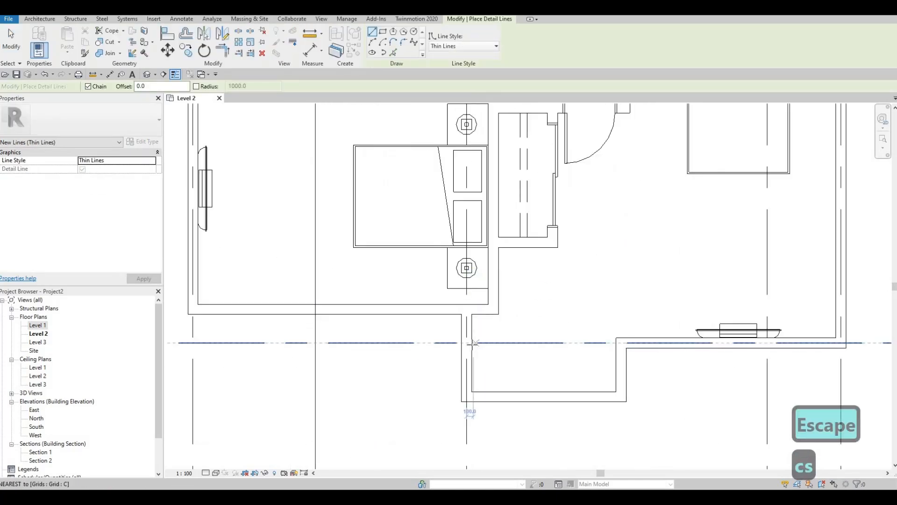
pyautogui.click(501, 349)
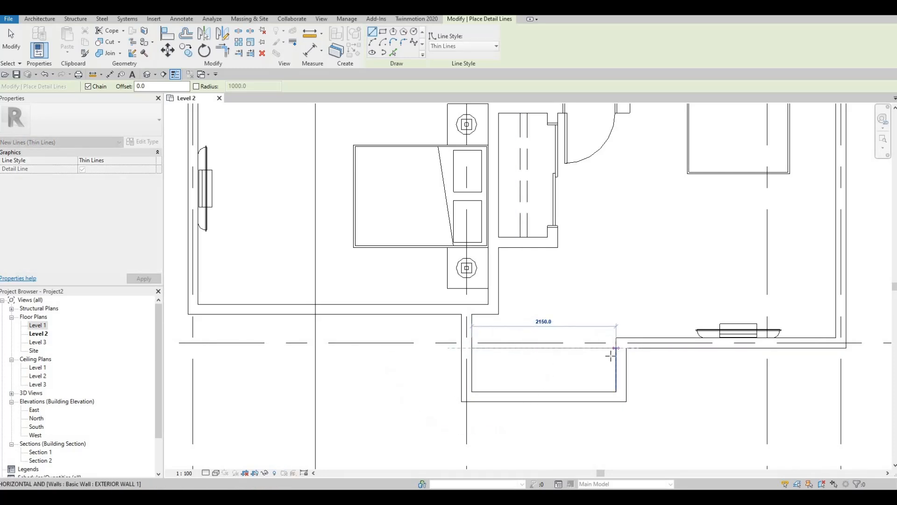
pyautogui.click(615, 350)
pyautogui.press('Escape')
pyautogui.press('Escape')
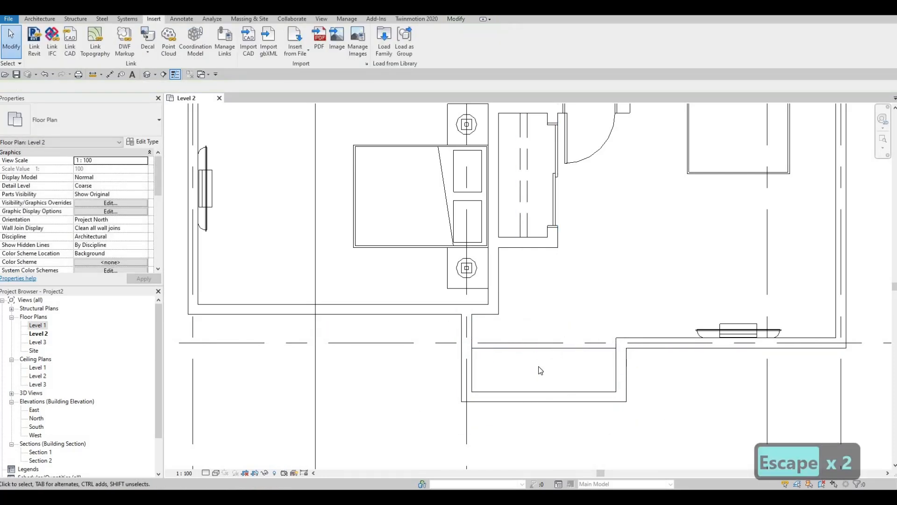
# Place another 1270mm flat screen TV like the existing bedroom one, flipped 180 degrees, inside the projecting recess below grid C
pyautogui.scroll(-2, 541, 370)
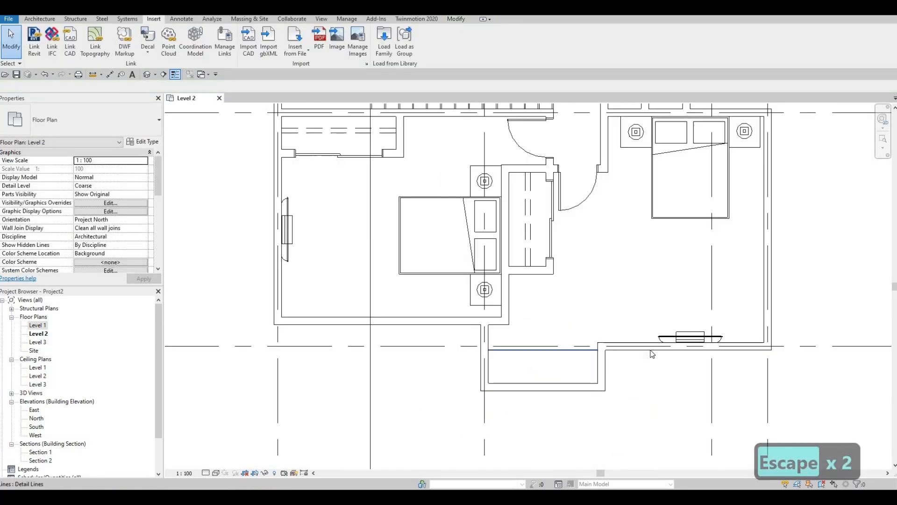
pyautogui.click(626, 350)
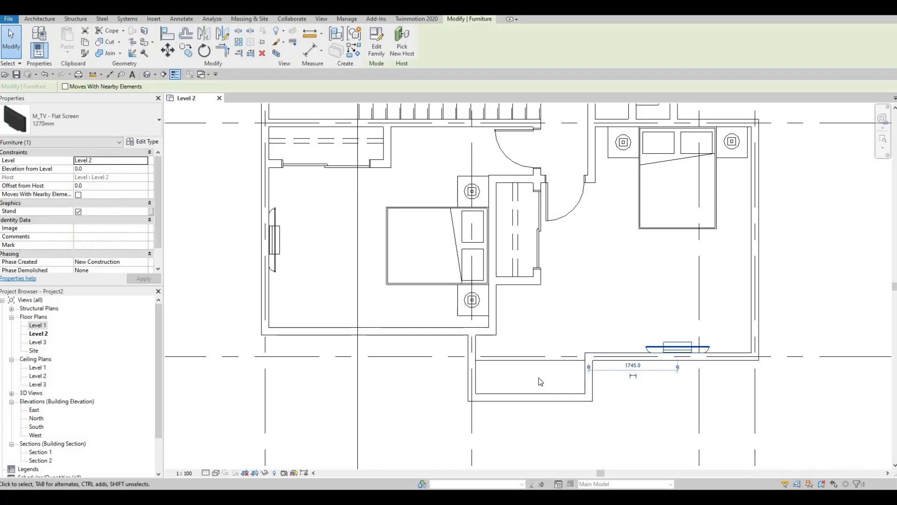
pyautogui.press('c')
pyautogui.press('s')
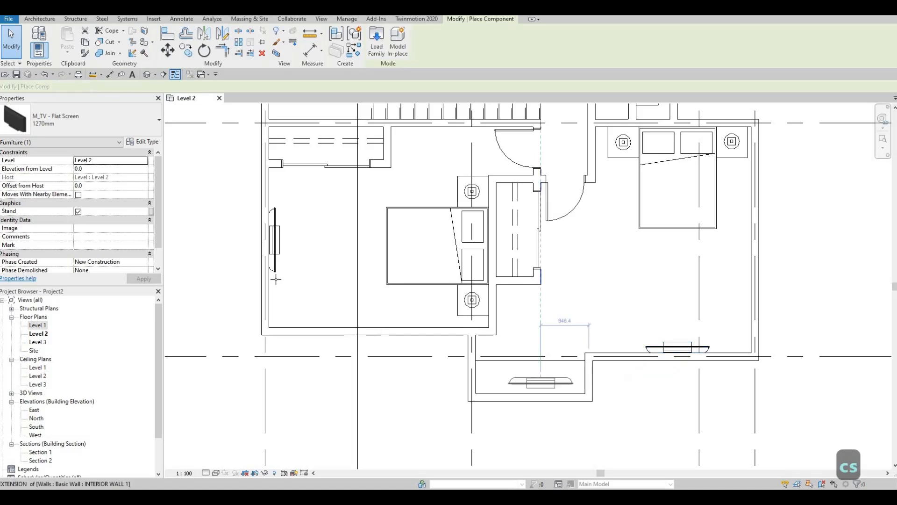
pyautogui.press('space')
pyautogui.press('space')
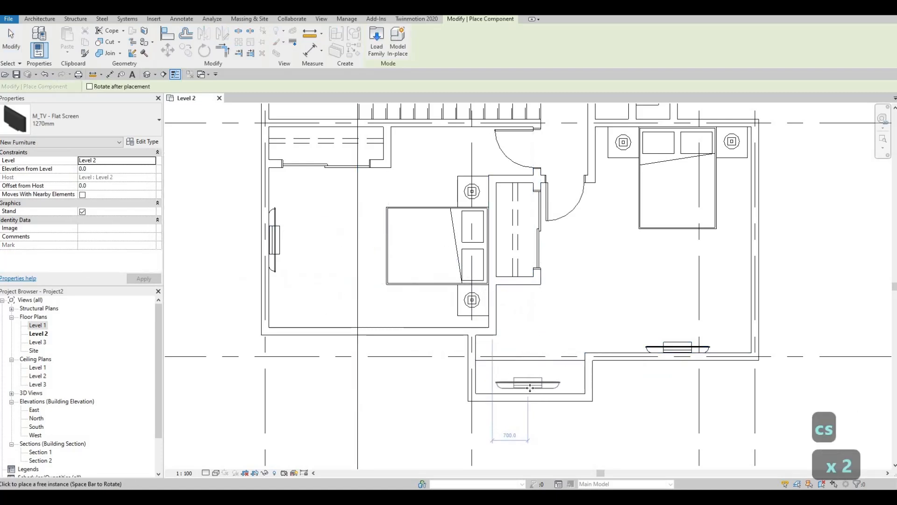
pyautogui.click(535, 387)
pyautogui.press('Escape')
pyautogui.press('Escape')
pyautogui.press('Escape')
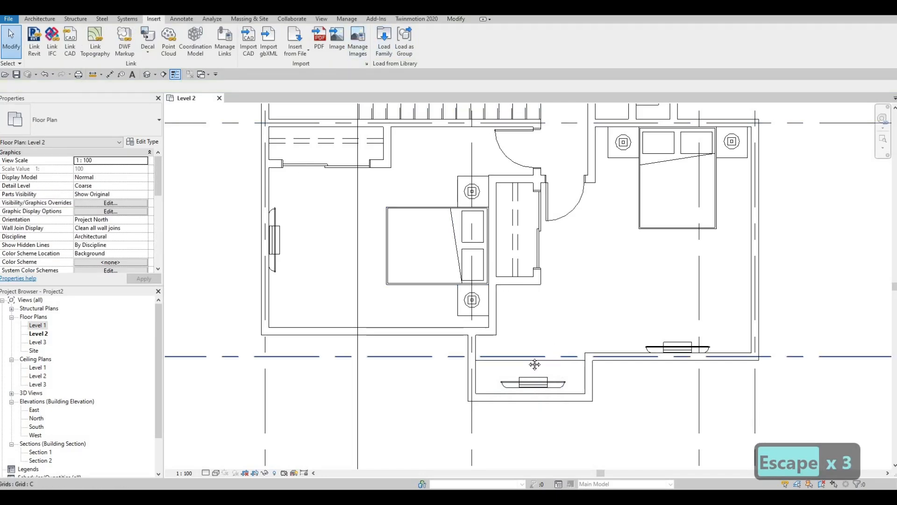
# Nudge the TV in the projecting recess two increments to the left to centre it
pyautogui.moveTo(533, 384); pyautogui.dragTo(548, 367, button='middle')
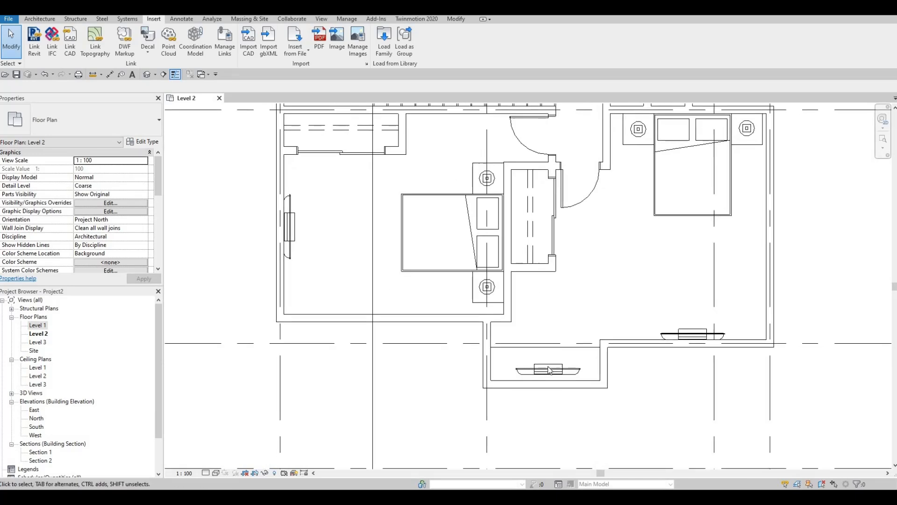
pyautogui.click(548, 369)
pyautogui.press('Left')
pyautogui.press('Left')
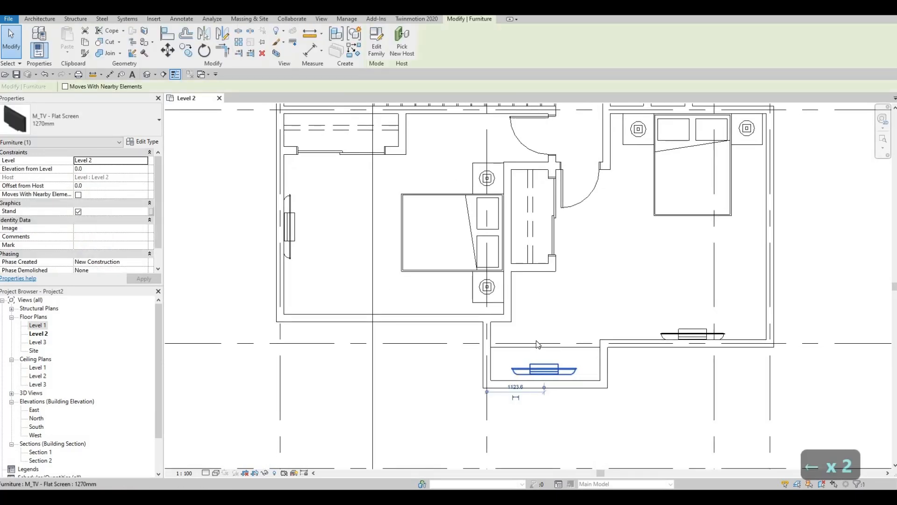
pyautogui.press('Escape')
# Change the TV in the projecting recess to the 0940mm flat screen type
pyautogui.moveTo(576, 284); pyautogui.dragTo(567, 322, button='middle')
pyautogui.scroll(-1, 561, 372)
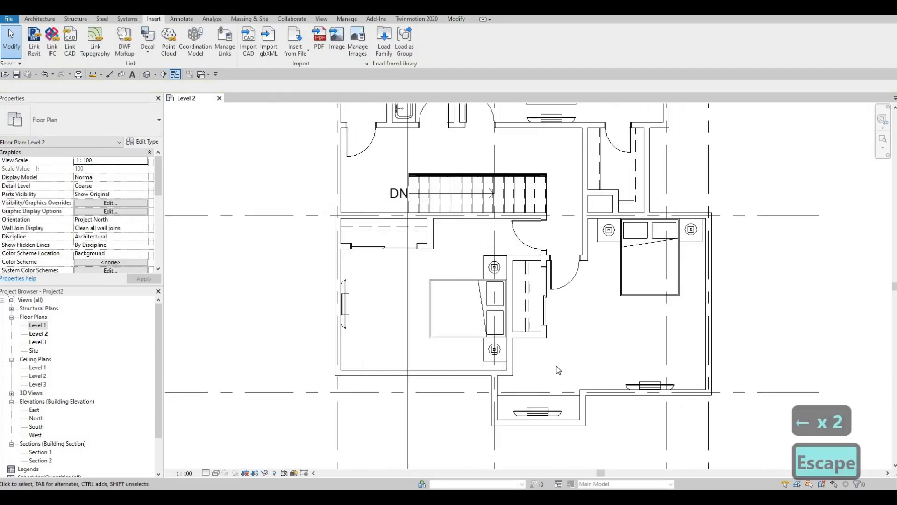
pyautogui.moveTo(588, 370); pyautogui.dragTo(585, 395, button='middle')
pyautogui.scroll(-1, 543, 391)
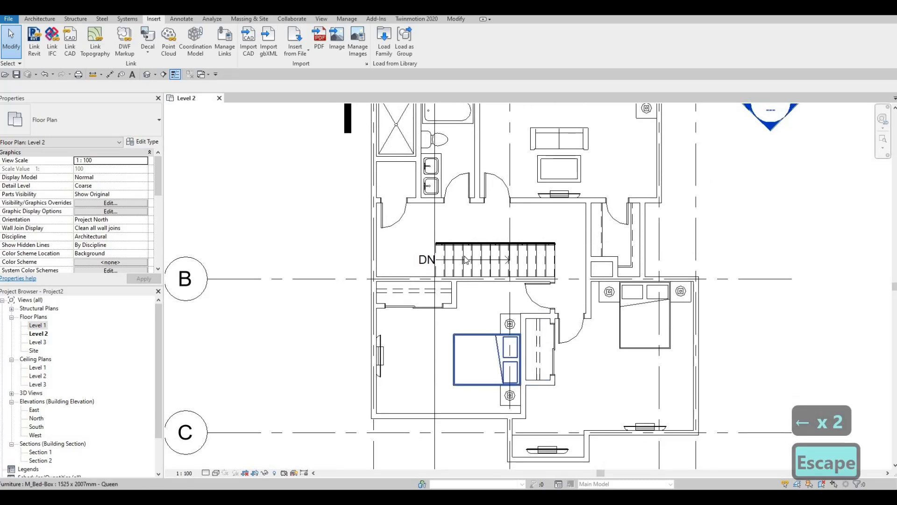
pyautogui.moveTo(545, 236); pyautogui.dragTo(554, 180, button='middle')
pyautogui.click(557, 396)
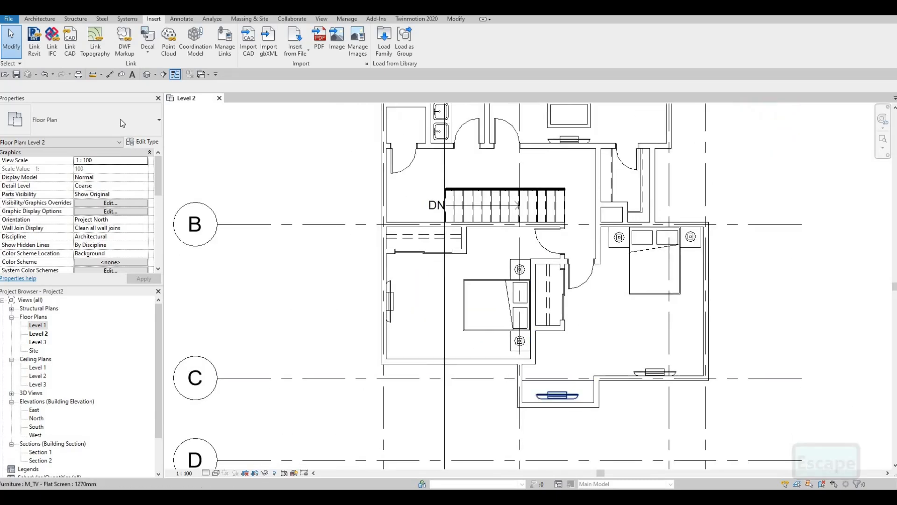
pyautogui.click(117, 121)
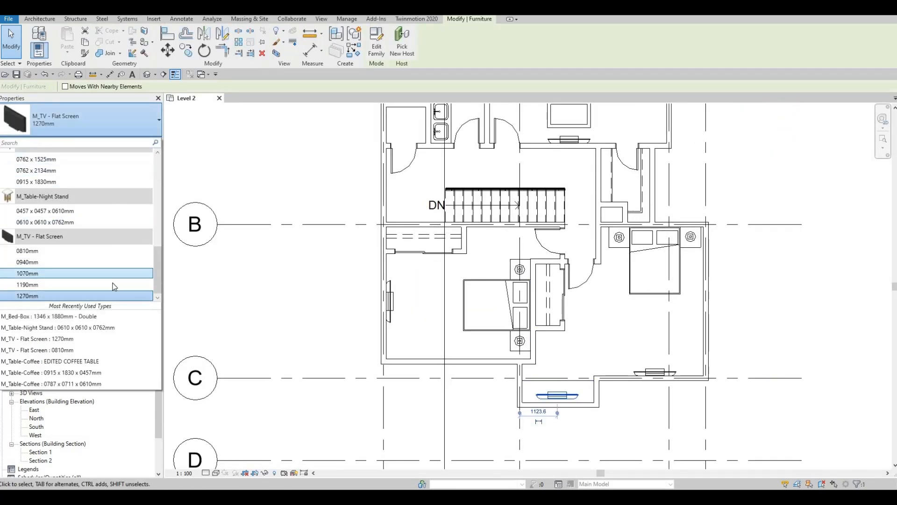
pyautogui.click(86, 270)
pyautogui.press('Escape')
# Try nudging the recess TV two increments upward and return it by two increments downward
pyautogui.scroll(2, 551, 373)
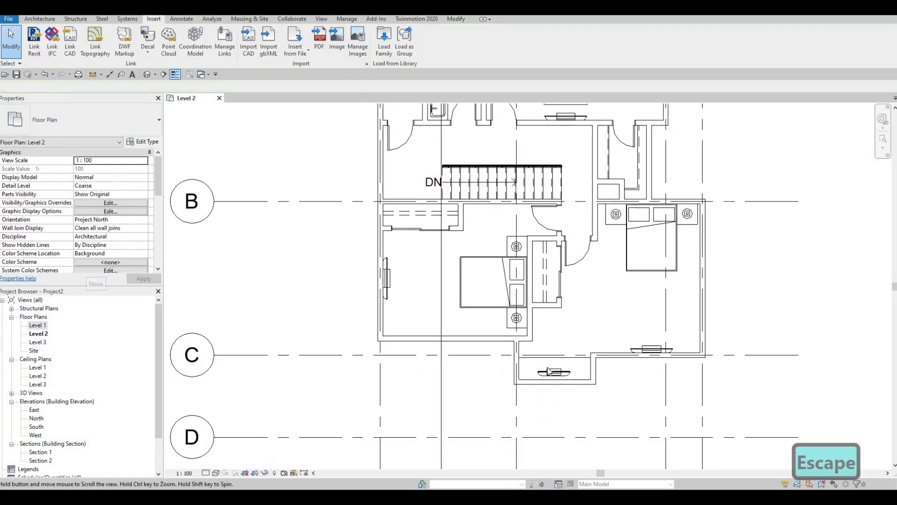
pyautogui.scroll(2, 551, 374)
pyautogui.click(556, 371)
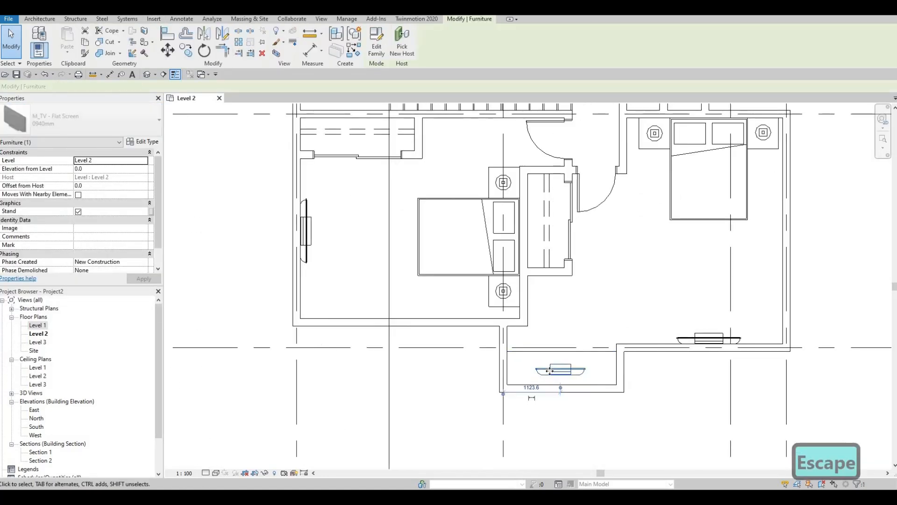
pyautogui.scroll(2, 594, 303)
pyautogui.press('Escape')
pyautogui.scroll(-2, 601, 336)
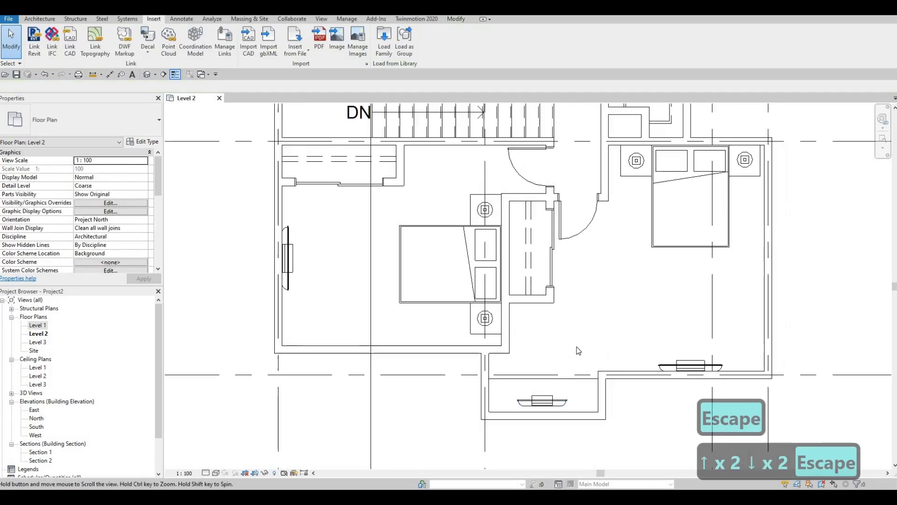
# Review the Level 2 furniture and fixture layout from the grid C bedrooms up to the bathrooms at grid A
pyautogui.scroll(-1, 590, 361)
pyautogui.moveTo(600, 335); pyautogui.dragTo(591, 378, button='middle')
pyautogui.scroll(-1, 590, 378)
pyautogui.moveTo(588, 306); pyautogui.dragTo(574, 353, button='middle')
pyautogui.moveTo(575, 288); pyautogui.dragTo(564, 330, button='middle')
pyautogui.moveTo(472, 300); pyautogui.dragTo(451, 265, button='middle')
pyautogui.moveTo(411, 186); pyautogui.dragTo(414, 184, button='middle')
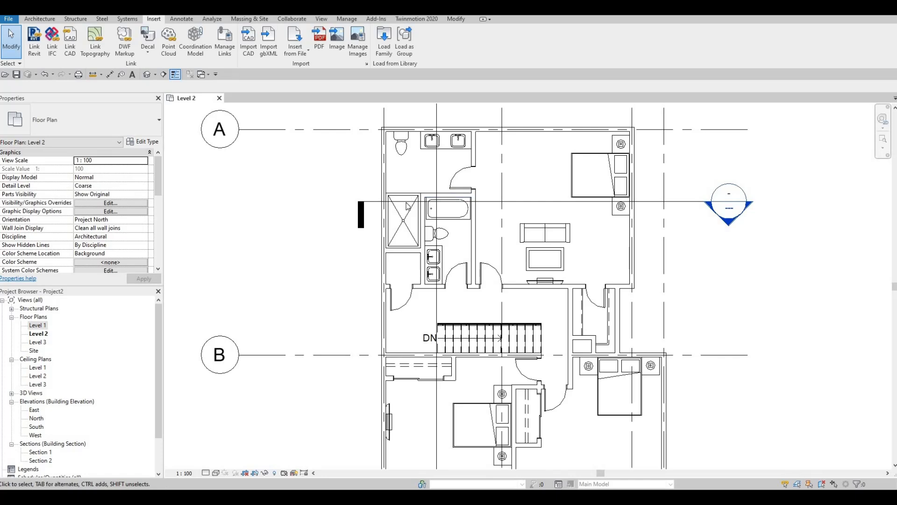
# Open the Canada library's Specialty Equipment > Domestic > Mid-Range folder for loading a family
pyautogui.moveTo(515, 258); pyautogui.dragTo(508, 234, button='middle')
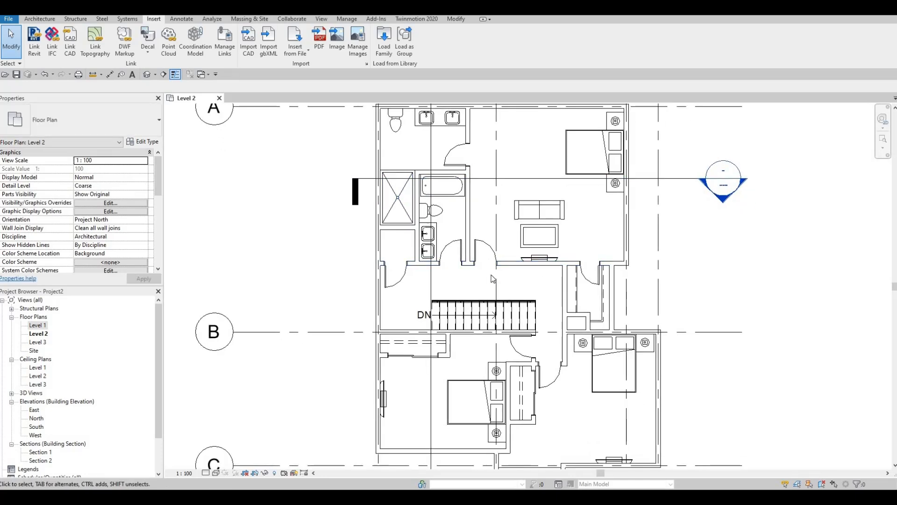
pyautogui.moveTo(493, 279); pyautogui.dragTo(492, 291, button='middle')
pyautogui.moveTo(435, 276); pyautogui.dragTo(439, 254, button='middle')
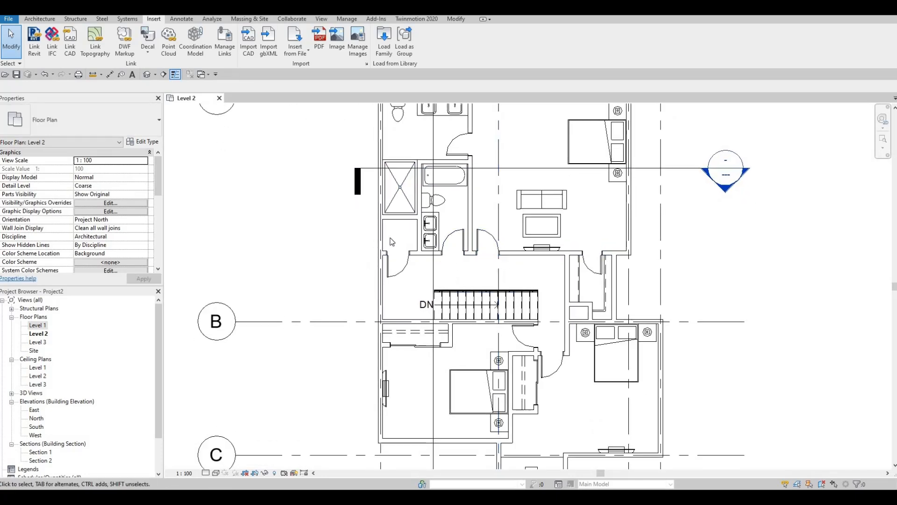
pyautogui.moveTo(393, 233); pyautogui.dragTo(392, 264, button='middle')
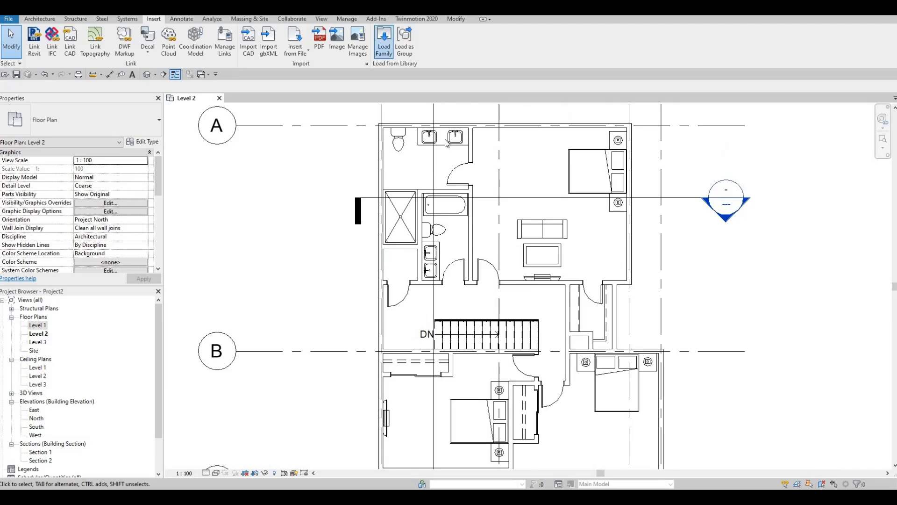
pyautogui.click(454, 91)
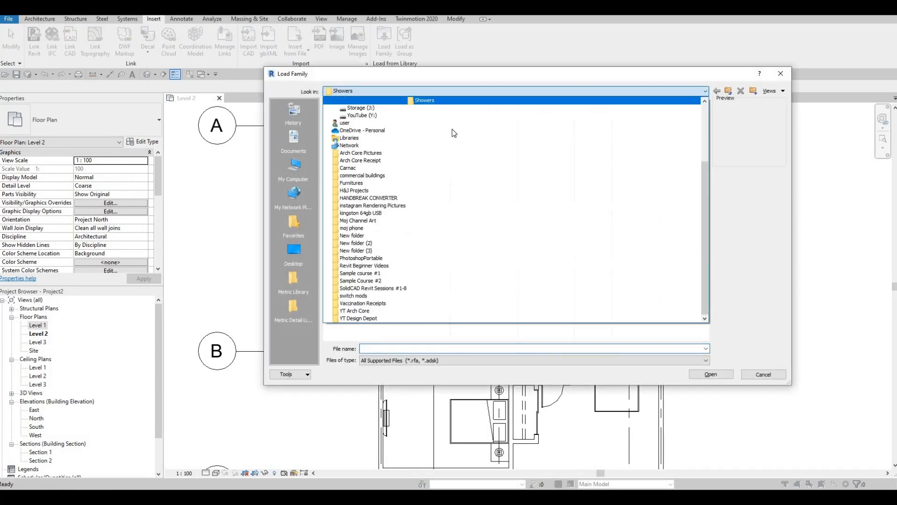
pyautogui.scroll(2, 453, 134)
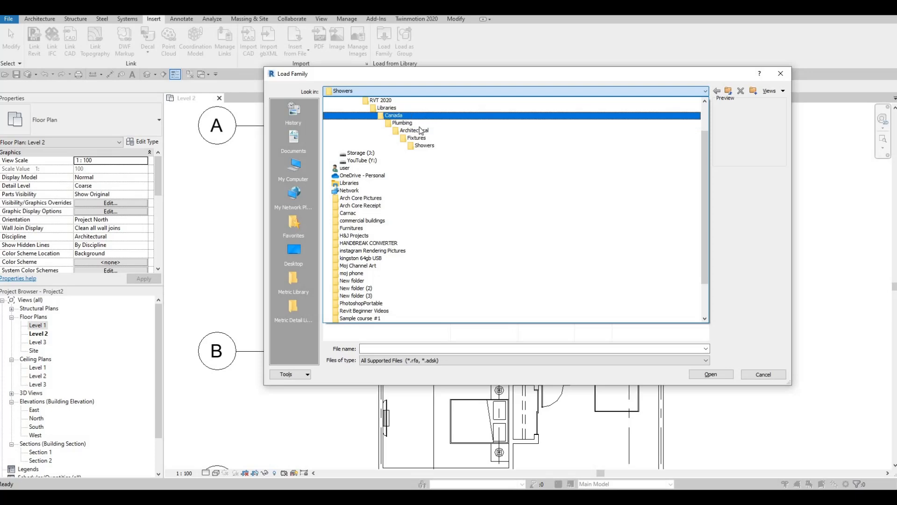
pyautogui.click(423, 115)
pyautogui.scroll(-2, 395, 234)
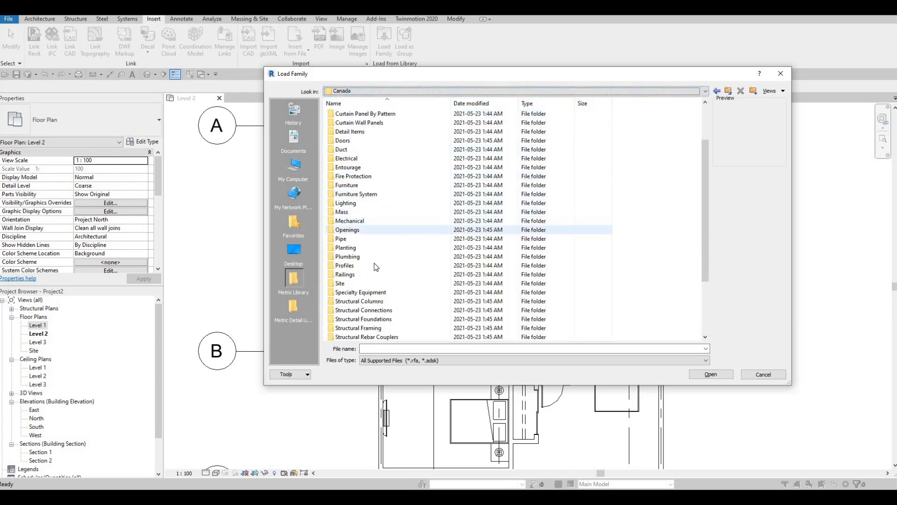
pyautogui.doubleClick(360, 292)
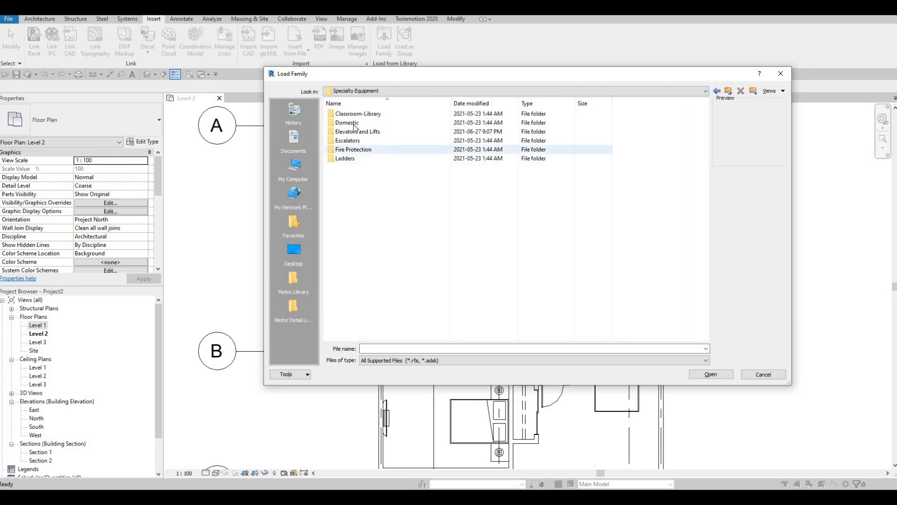
pyautogui.doubleClick(360, 123)
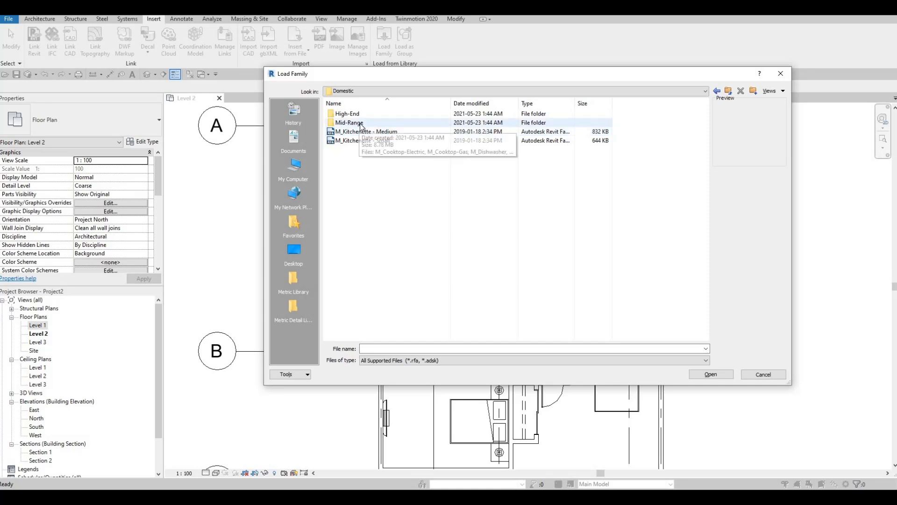
pyautogui.doubleClick(361, 122)
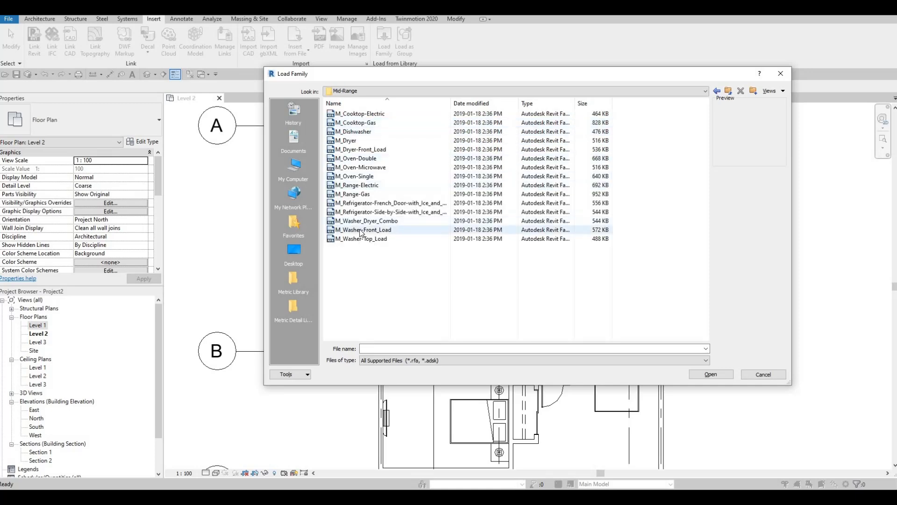
# Load the M_Washer_Dryer_Combo family into the project
pyautogui.click(360, 238)
pyautogui.click(362, 223)
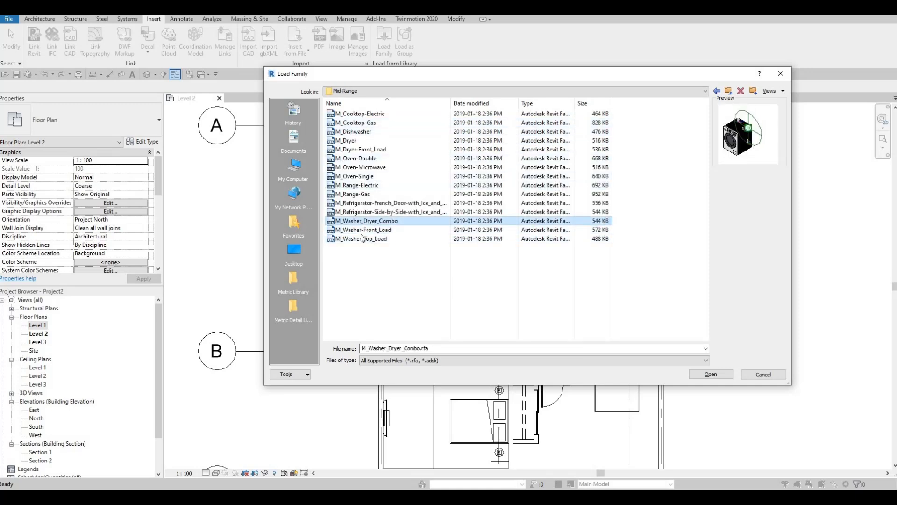
pyautogui.click(711, 374)
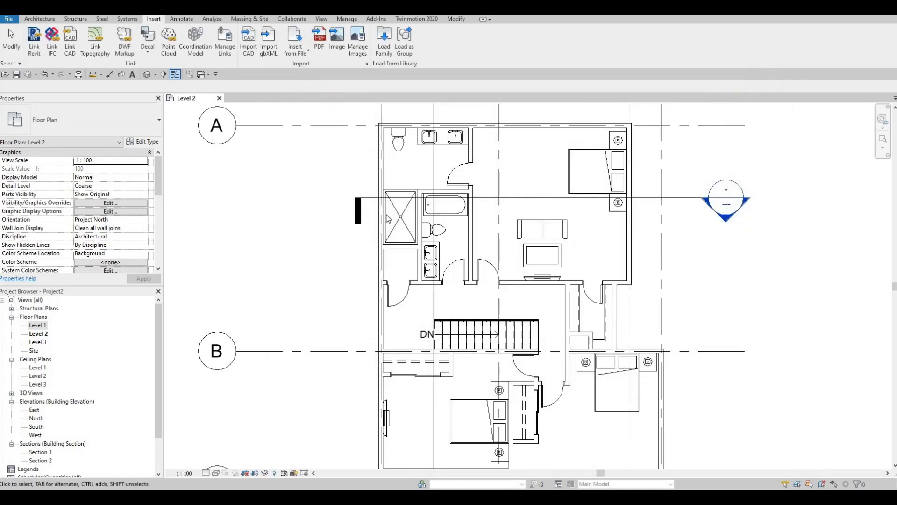
# Place the 600mm M_Washer_Dryer_Combo in the small closet beside the shower, against the wall they share
pyautogui.press('c')
pyautogui.press('m')
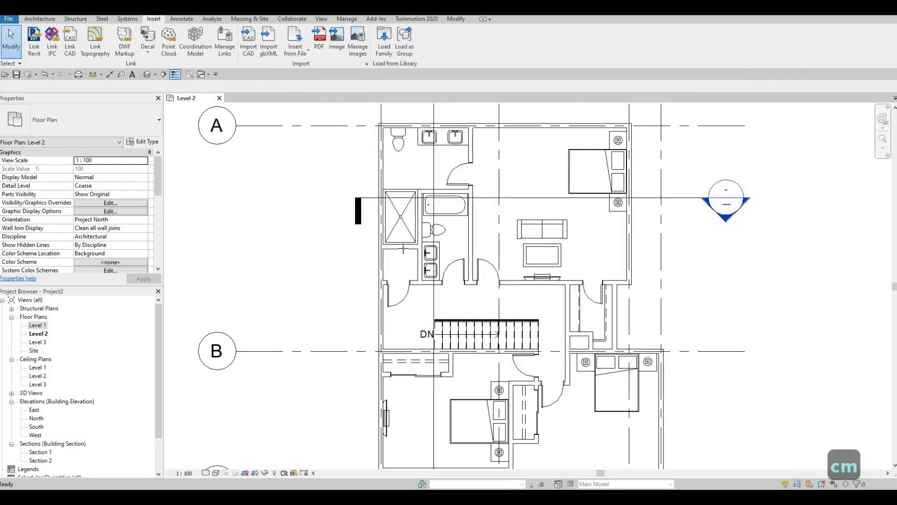
pyautogui.scroll(1, 396, 244)
pyautogui.scroll(2, 396, 244)
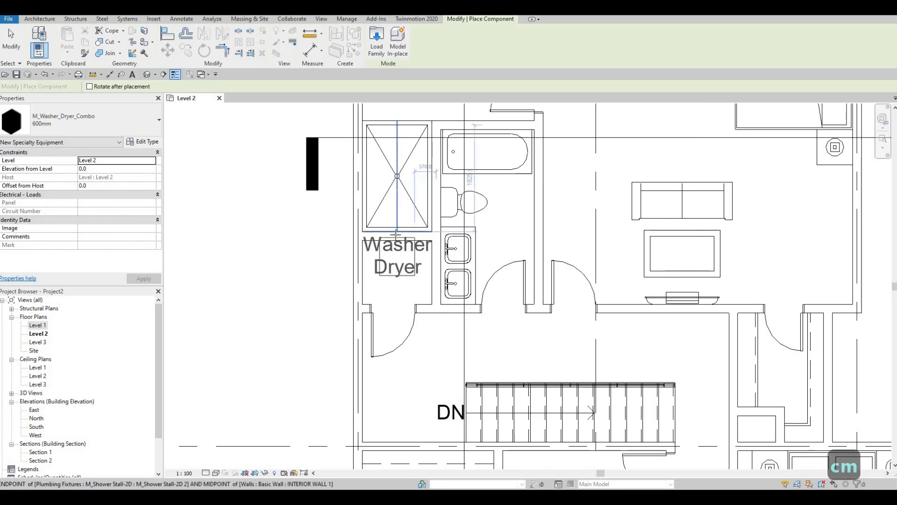
pyautogui.click(405, 246)
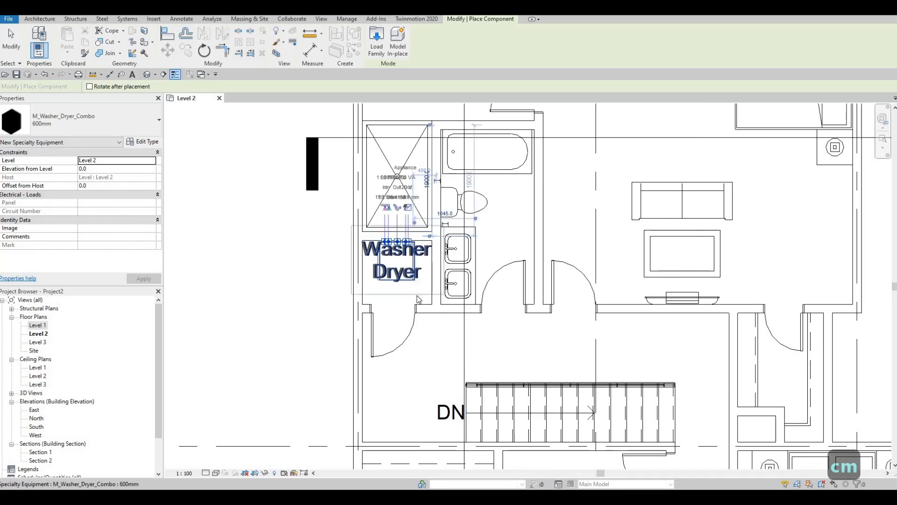
pyautogui.scroll(2, 405, 246)
pyautogui.press('Escape')
pyautogui.press('Escape')
pyautogui.press('Escape')
# Turn off Show Label in the type properties of the washer dryer combo
pyautogui.click(352, 225)
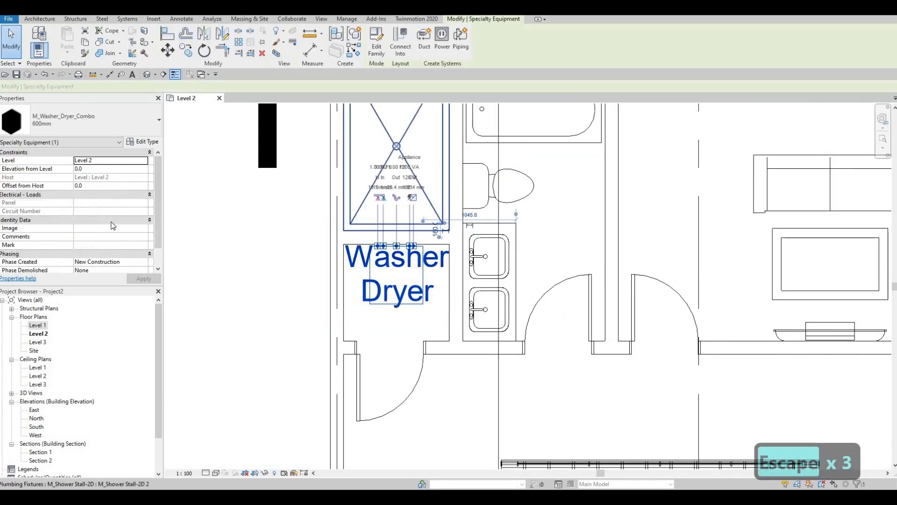
pyautogui.click(151, 141)
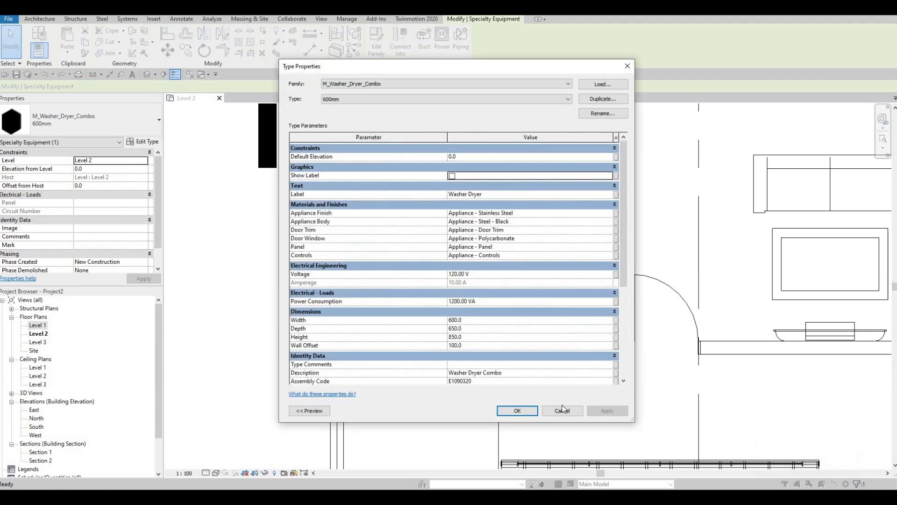
pyautogui.click(517, 412)
pyautogui.press('Escape')
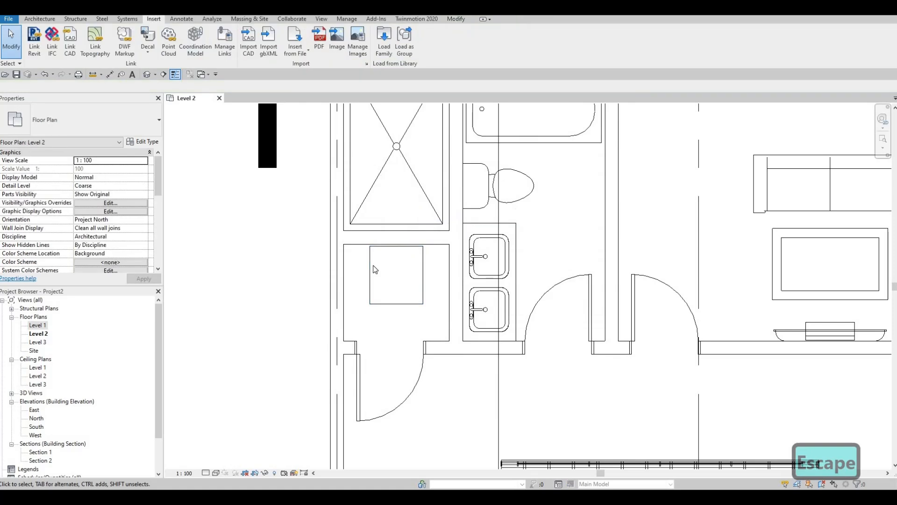
# Open the Canada library's Furniture > Storage folder for loading another family
pyautogui.moveTo(400, 334); pyautogui.dragTo(401, 291, button='middle')
pyautogui.scroll(-1, 401, 292)
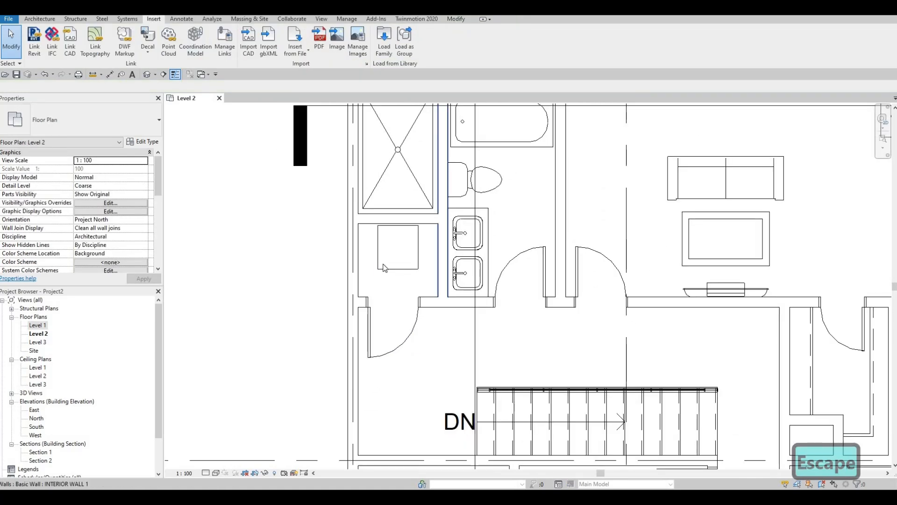
pyautogui.scroll(-2, 358, 310)
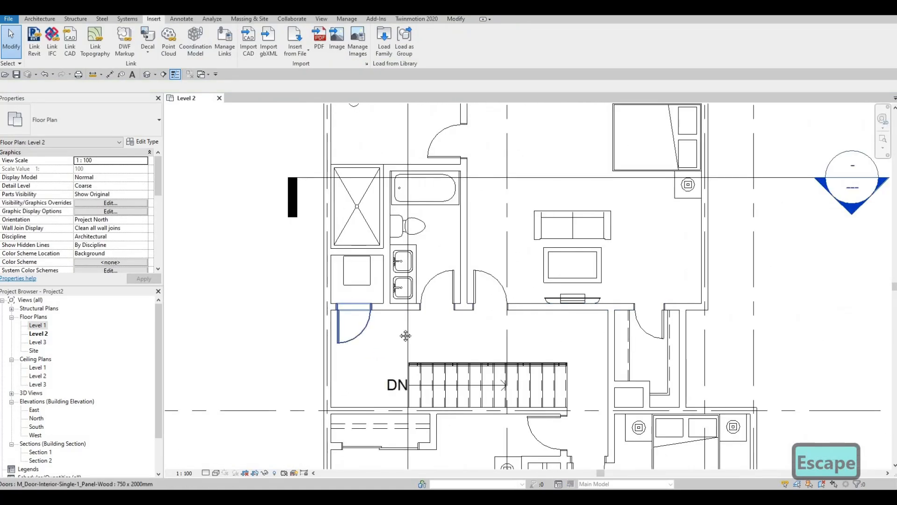
pyautogui.scroll(-3, 509, 312)
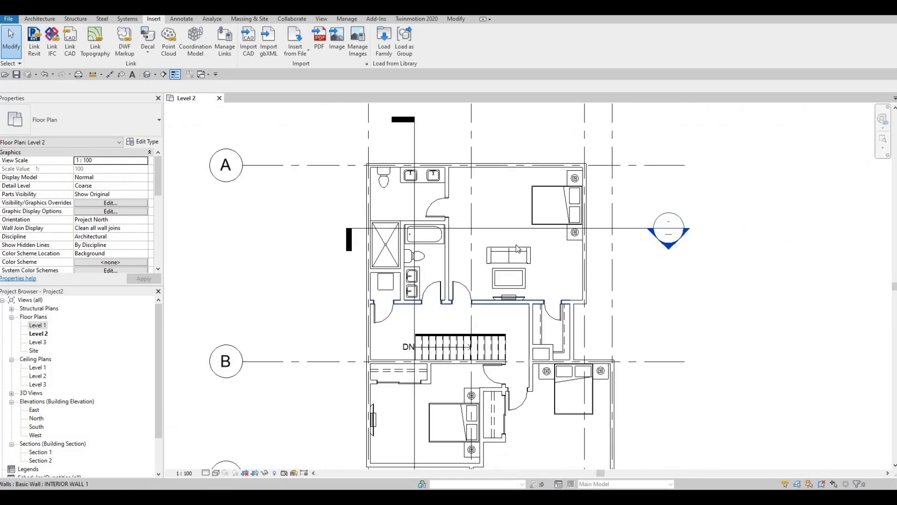
pyautogui.scroll(2, 537, 210)
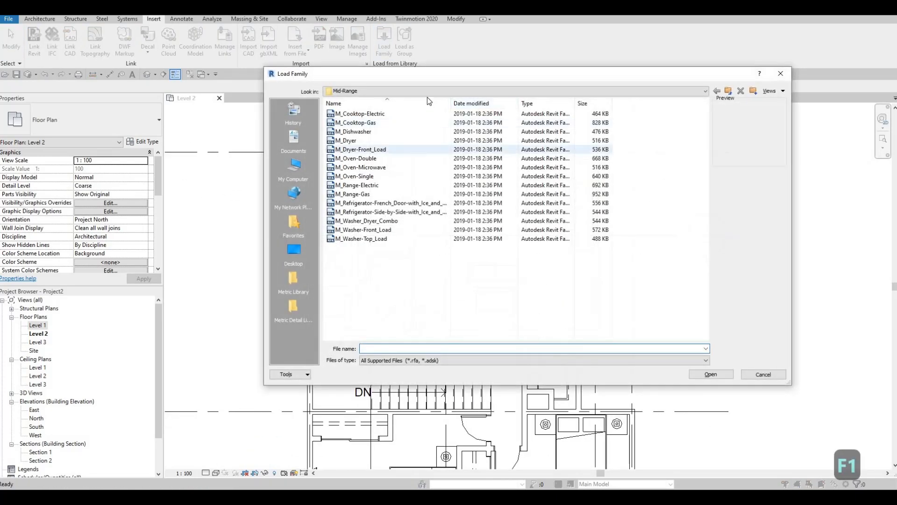
pyautogui.scroll(2, 400, 140)
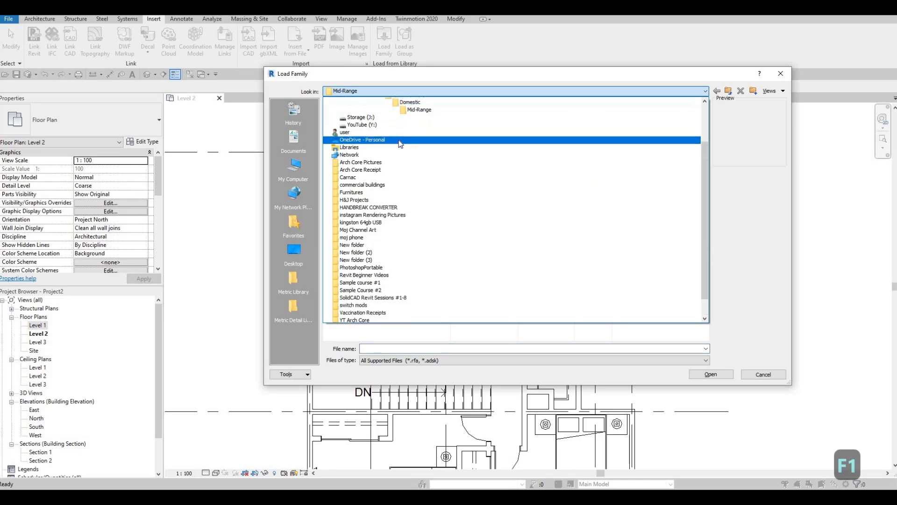
pyautogui.press('Return')
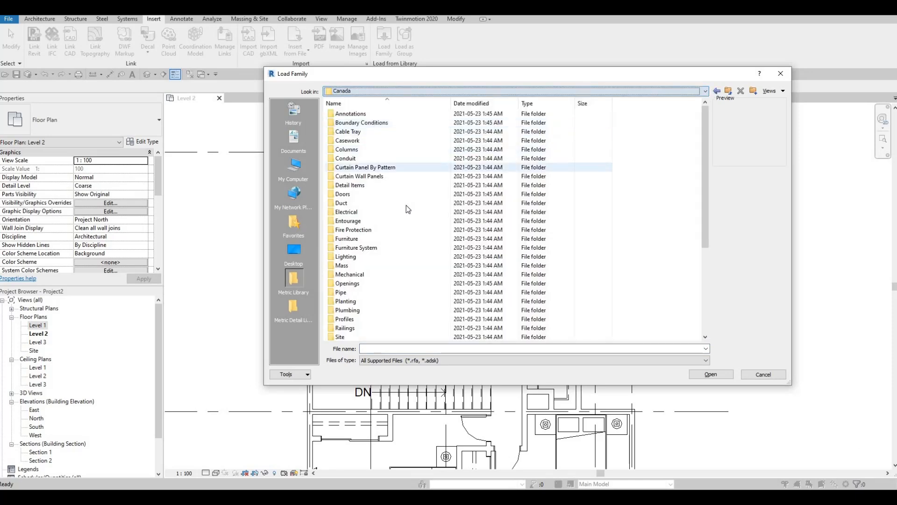
pyautogui.doubleClick(367, 239)
pyautogui.doubleClick(356, 132)
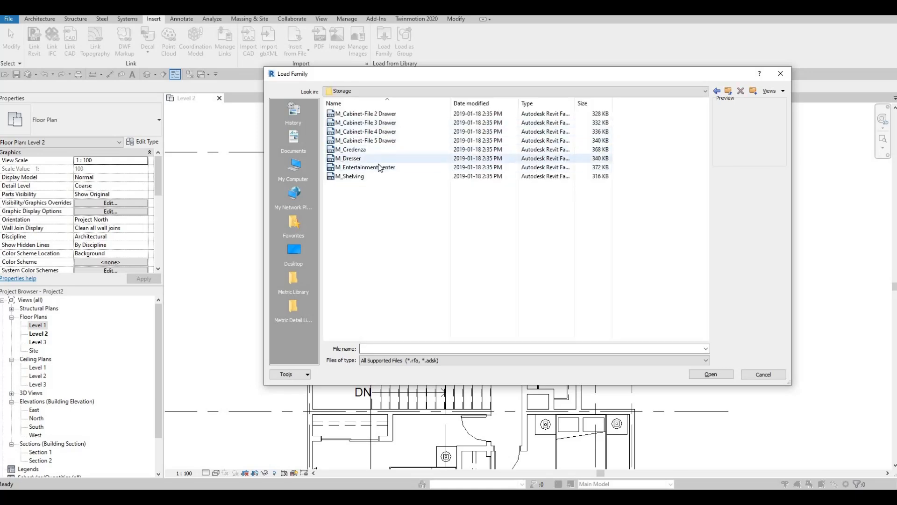
# Preview the storage families and load M_Shelving into the project
pyautogui.click(377, 151)
pyautogui.click(376, 168)
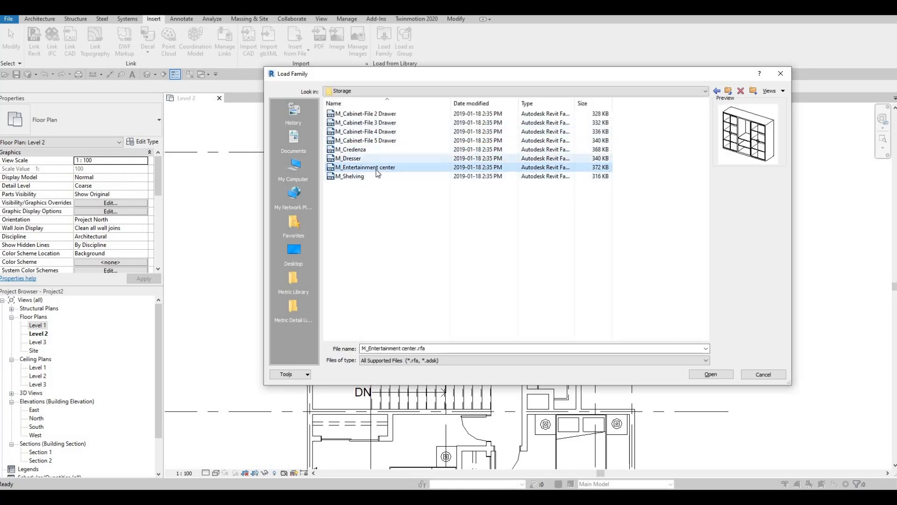
pyautogui.click(379, 143)
pyautogui.click(370, 176)
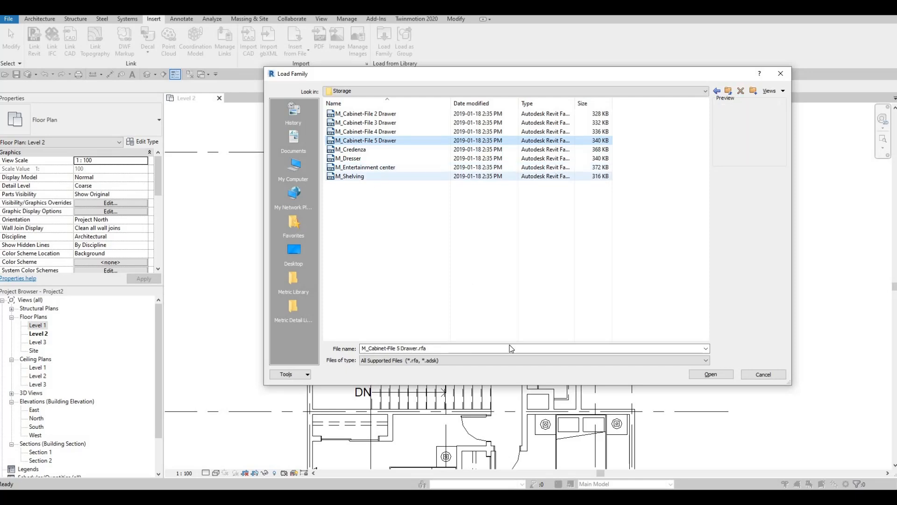
pyautogui.click(712, 376)
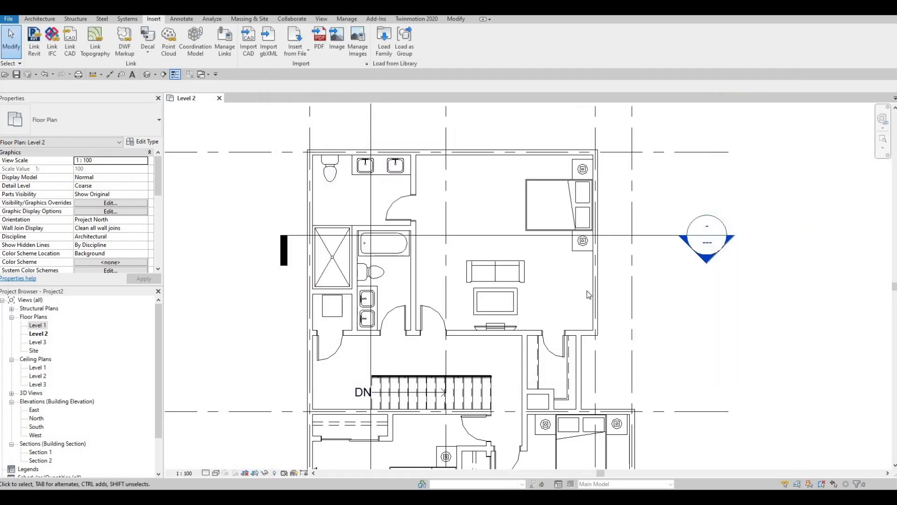
# Place two 0915 x 0254 x 1830mm M_Shelving units end to end along the exterior wall beside the sofa area of the grid A bedroom
pyautogui.press('c')
pyautogui.press('m')
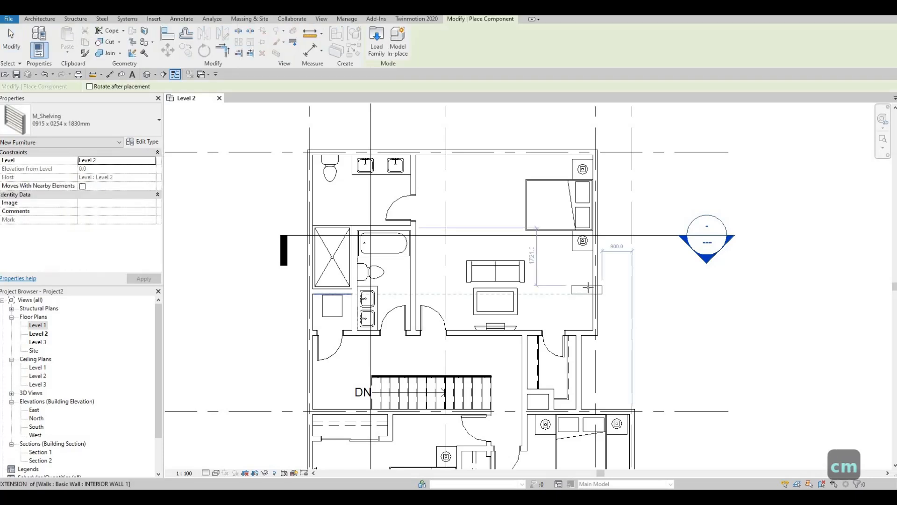
pyautogui.press('c')
pyautogui.press('m')
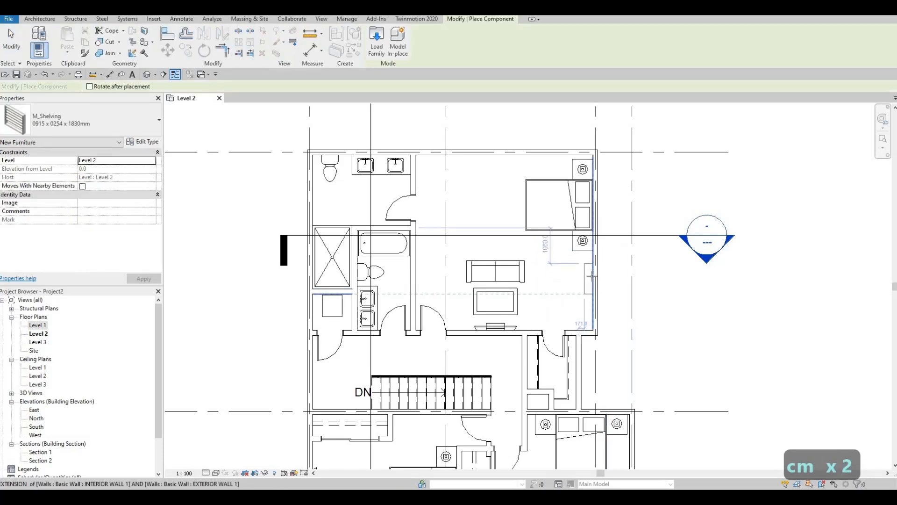
pyautogui.click(591, 309)
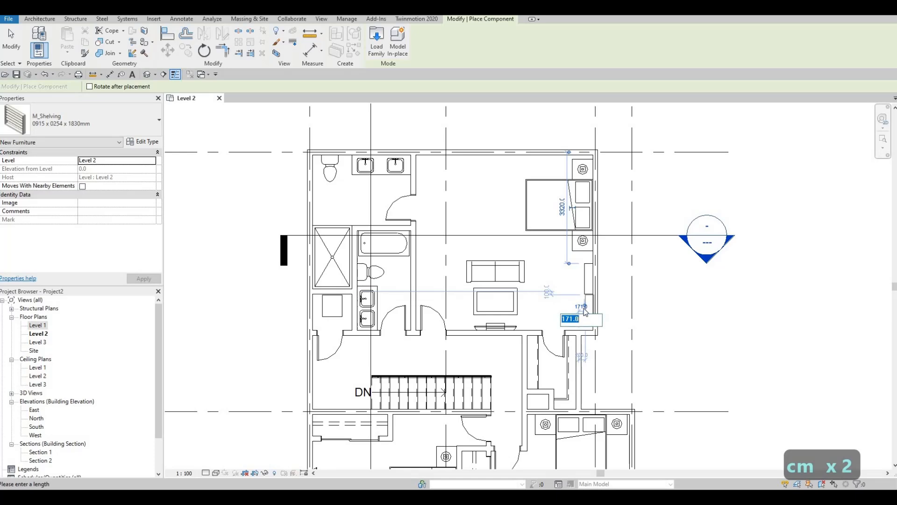
pyautogui.press('Escape')
pyautogui.scroll(4, 588, 313)
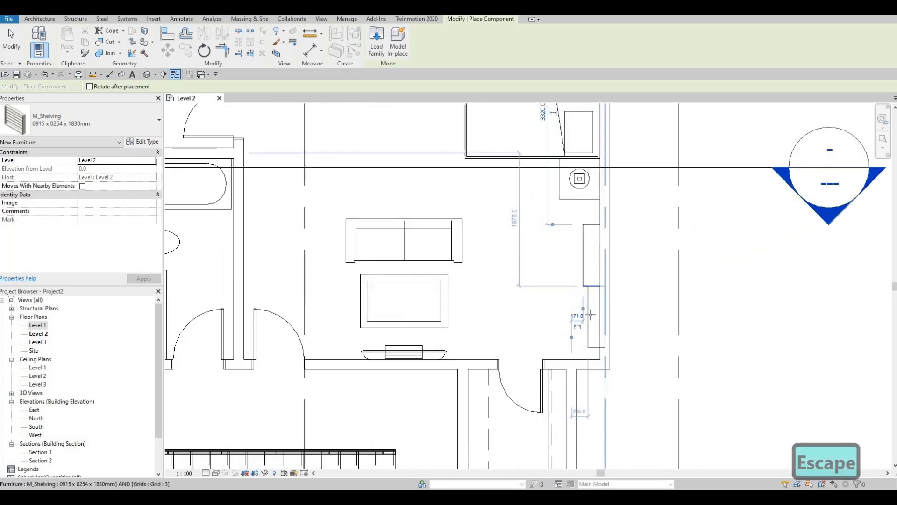
pyautogui.click(565, 316)
pyautogui.press('Escape')
# End the shelving placement and review the Level 2 layout around the stairs and the bedrooms between grids B and C
pyautogui.moveTo(525, 314); pyautogui.dragTo(562, 263, button='middle')
pyautogui.scroll(-3, 573, 266)
pyautogui.scroll(-2, 562, 262)
pyautogui.moveTo(576, 344); pyautogui.dragTo(588, 277, button='middle')
pyautogui.scroll(2, 541, 268)
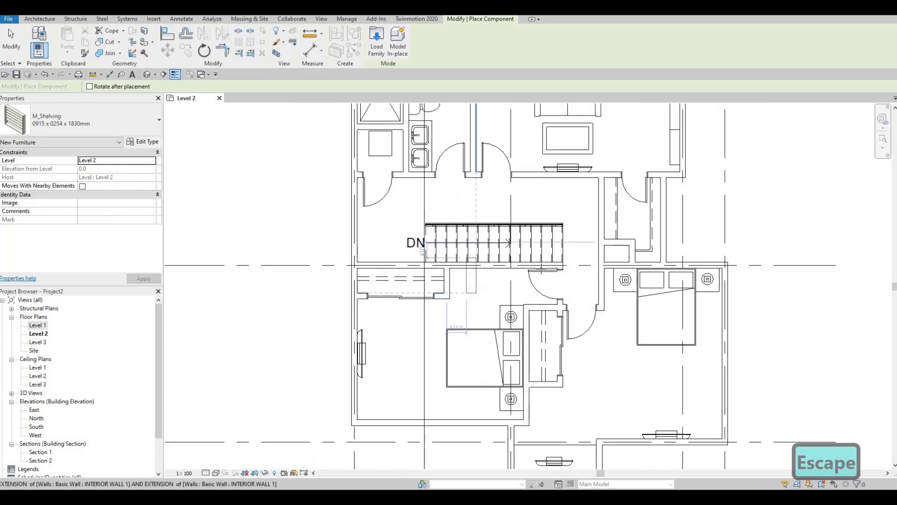
pyautogui.moveTo(661, 329); pyautogui.dragTo(614, 289, button='middle')
pyautogui.moveTo(557, 305); pyautogui.dragTo(608, 300, button='middle')
pyautogui.press('Escape')
pyautogui.press('Escape')
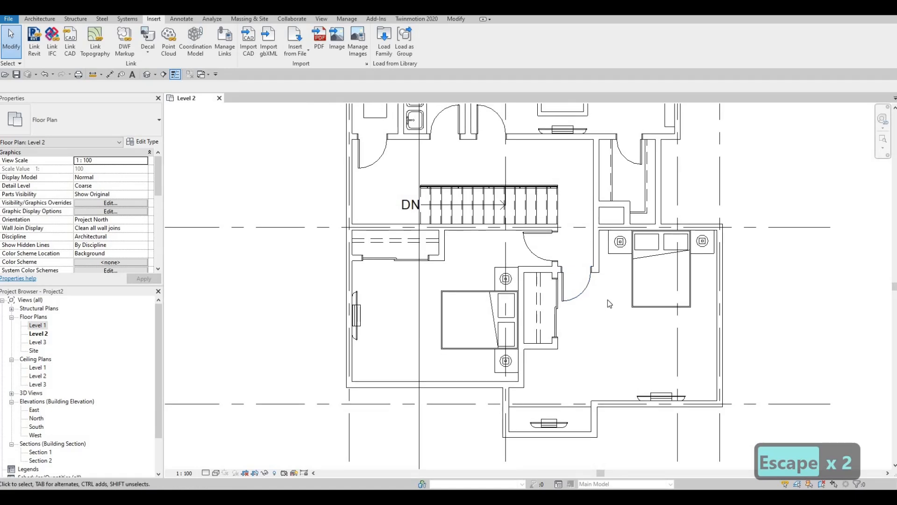
pyautogui.scroll(-4, 604, 340)
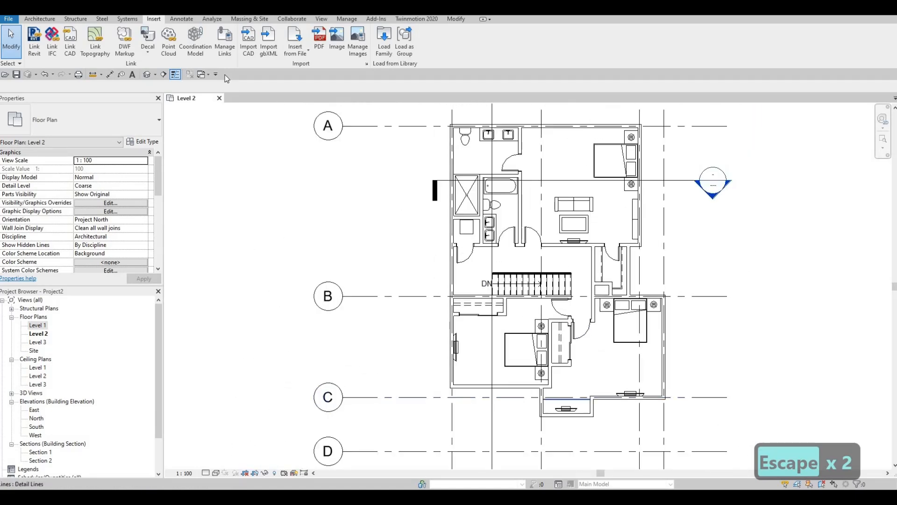
pyautogui.scroll(1, 564, 389)
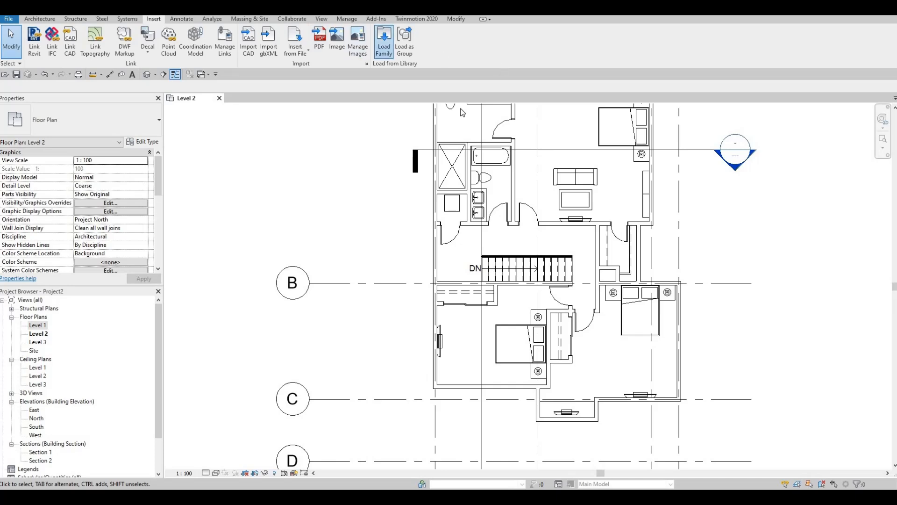
# Load the M_Chair-Breuer family from the library's Furniture > Seating folder
pyautogui.click(420, 91)
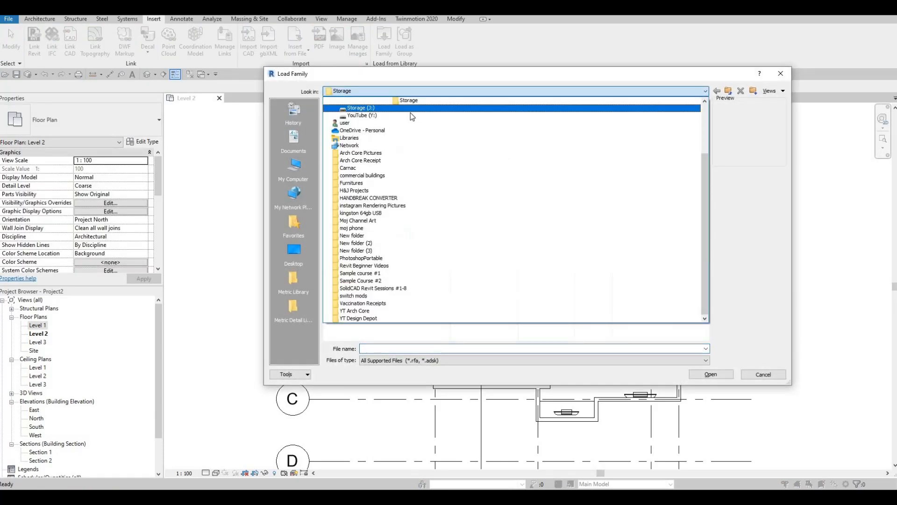
pyautogui.scroll(1, 410, 114)
pyautogui.click(410, 115)
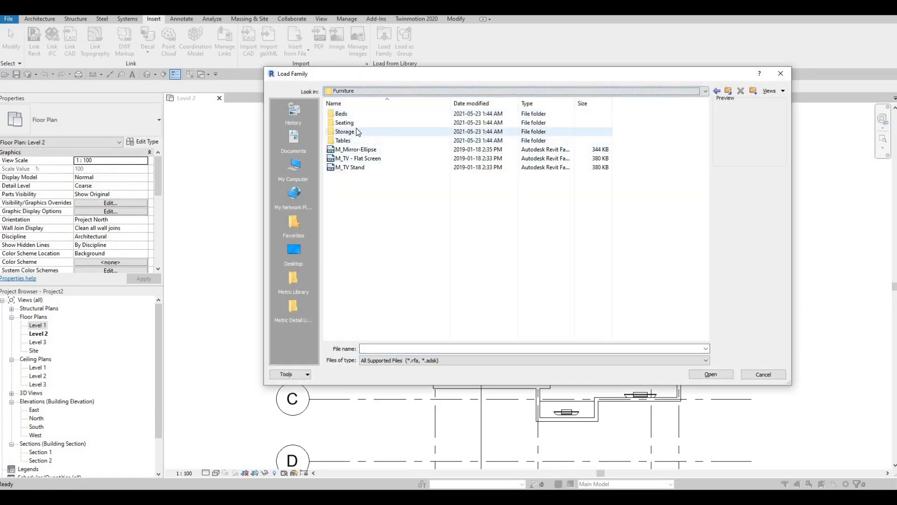
pyautogui.doubleClick(357, 123)
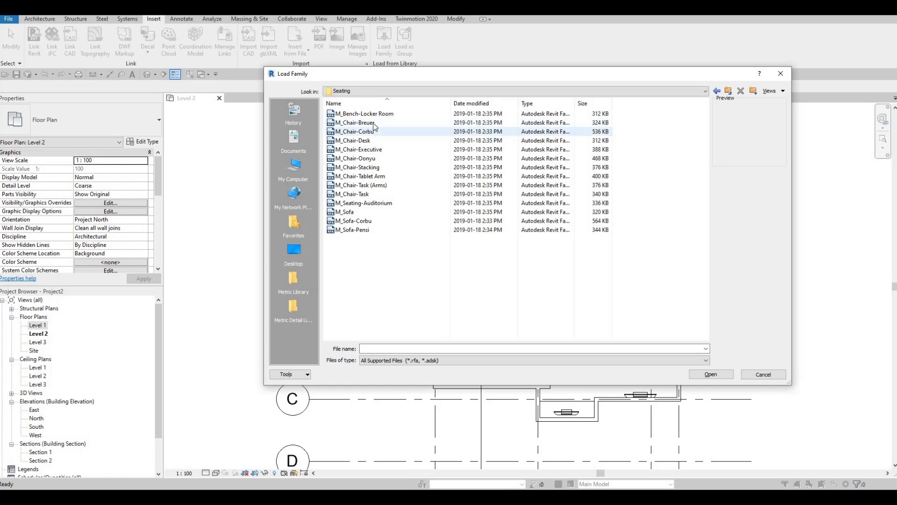
pyautogui.click(370, 123)
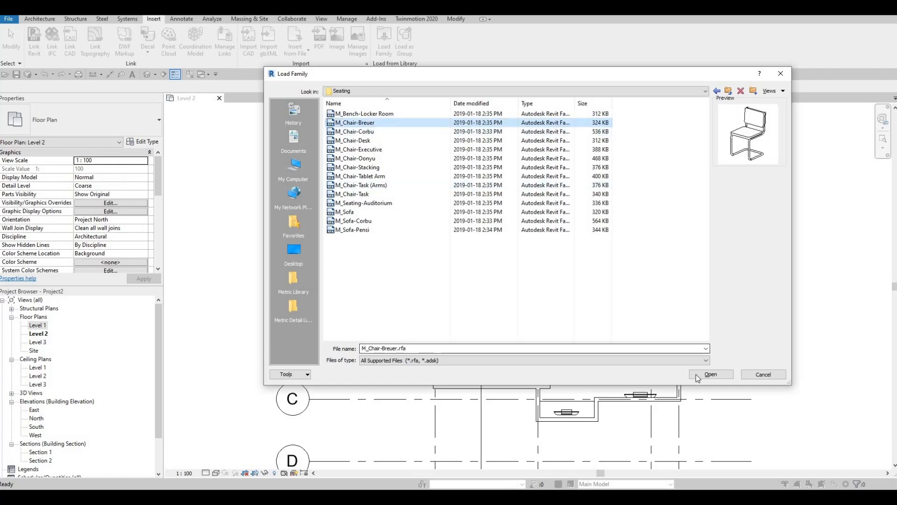
pyautogui.press('Return')
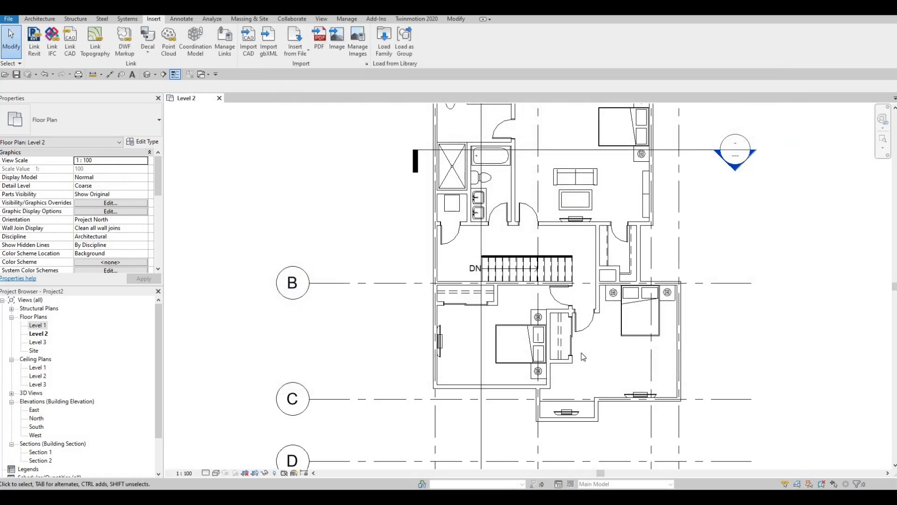
pyautogui.press('m')
pyautogui.scroll(3, 561, 396)
pyautogui.press('Escape')
pyautogui.press('Escape')
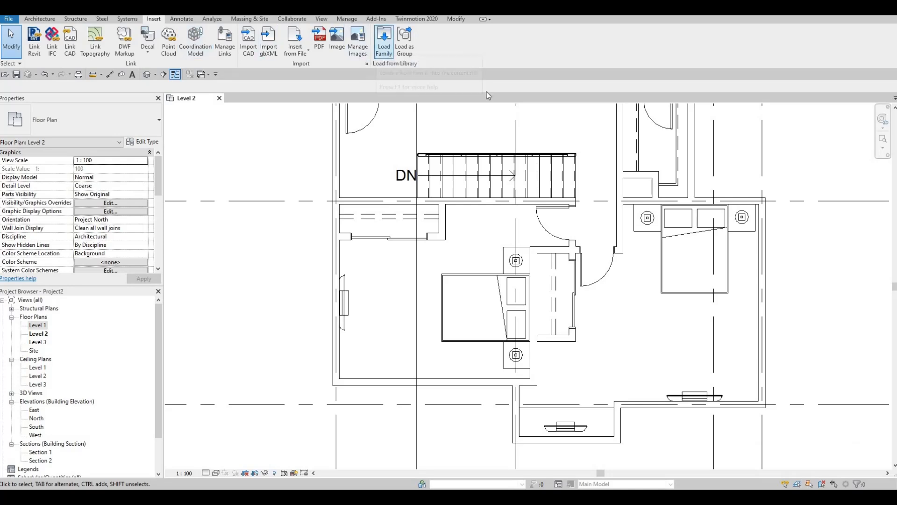
# Preview the chairs in the Seating folder and load M_Chair-Executive into the project
pyautogui.click(384, 41)
pyautogui.click(389, 104)
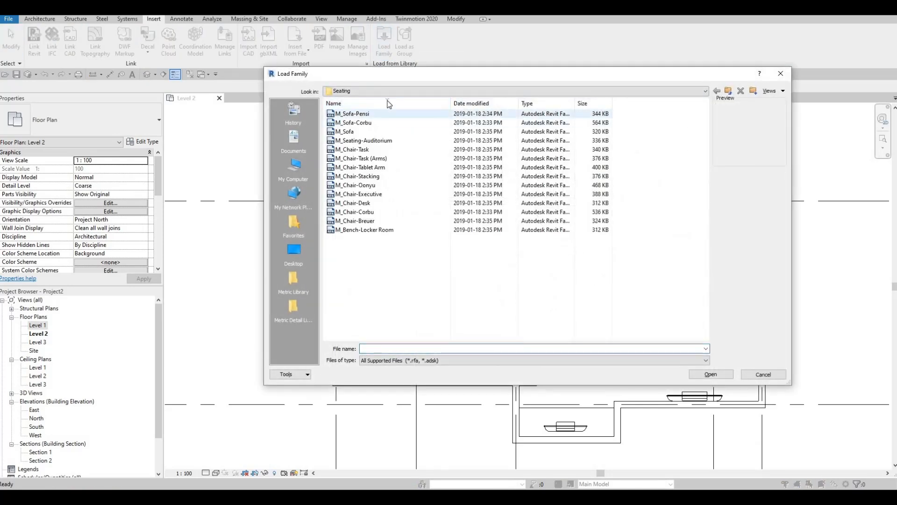
pyautogui.click(403, 90)
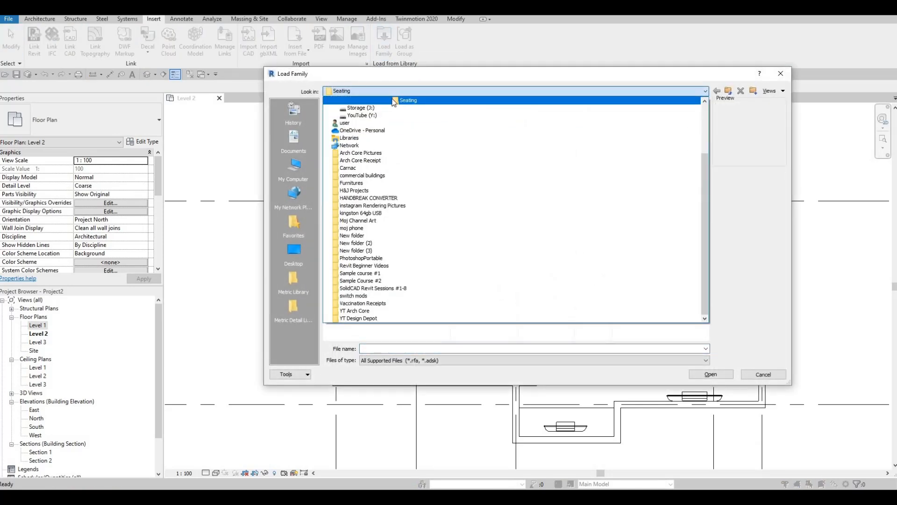
pyautogui.click(394, 100)
pyautogui.click(393, 103)
pyautogui.click(392, 113)
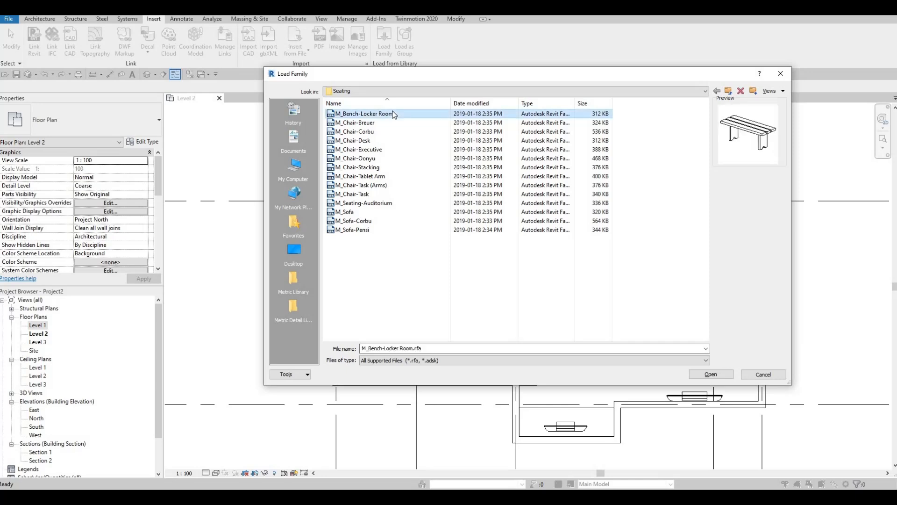
pyautogui.press('Down')
pyautogui.press('Down')
pyautogui.press('Down')
pyautogui.press('Down')
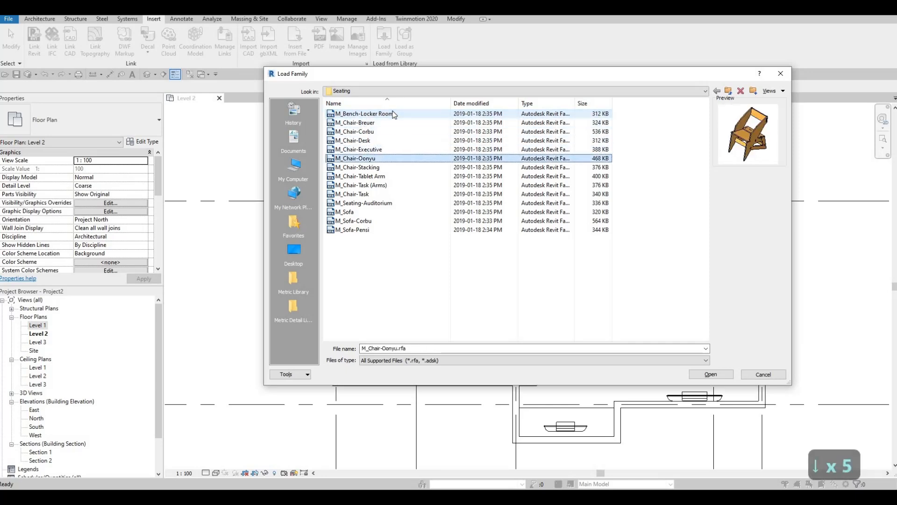
pyautogui.click(711, 374)
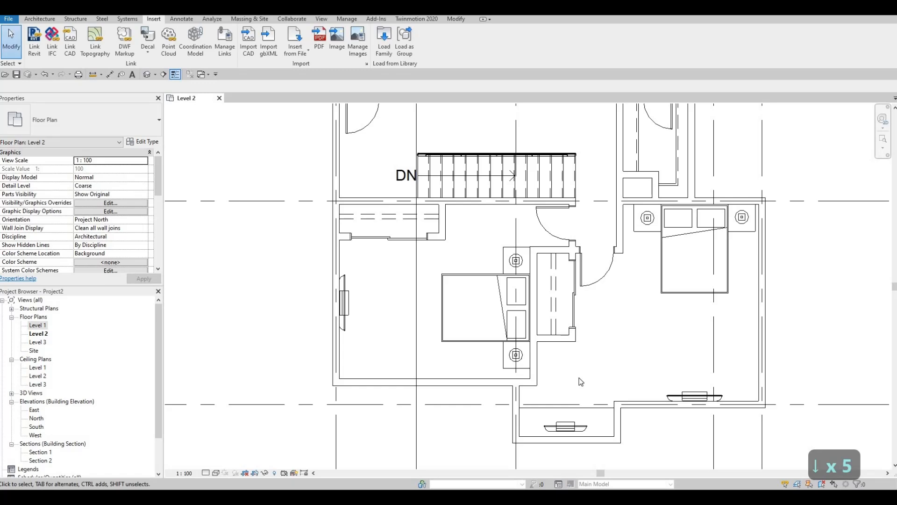
# Place one M_Chair-Executive, rotated 180 degrees, centred in front of the flat screen TV in the alcove near grid C
pyautogui.press('c')
pyautogui.press('m')
pyautogui.scroll(2, 568, 398)
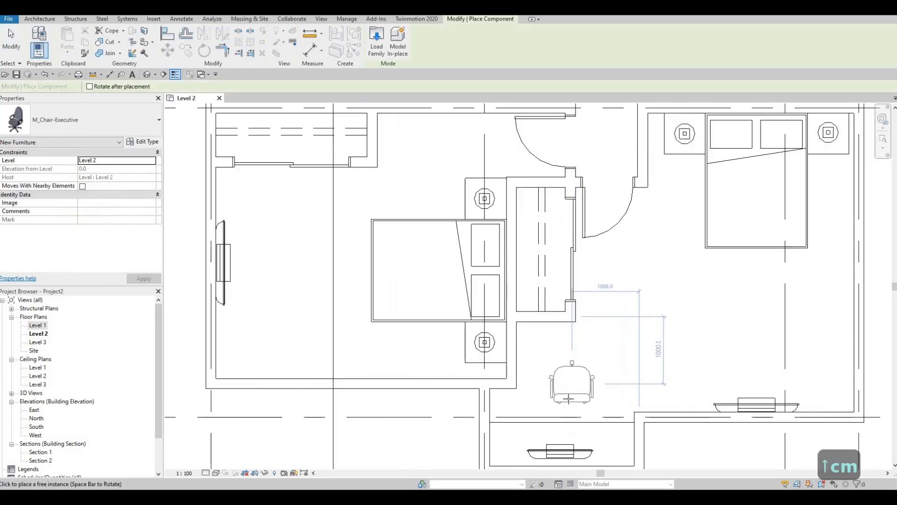
pyautogui.press('space')
pyautogui.press('space')
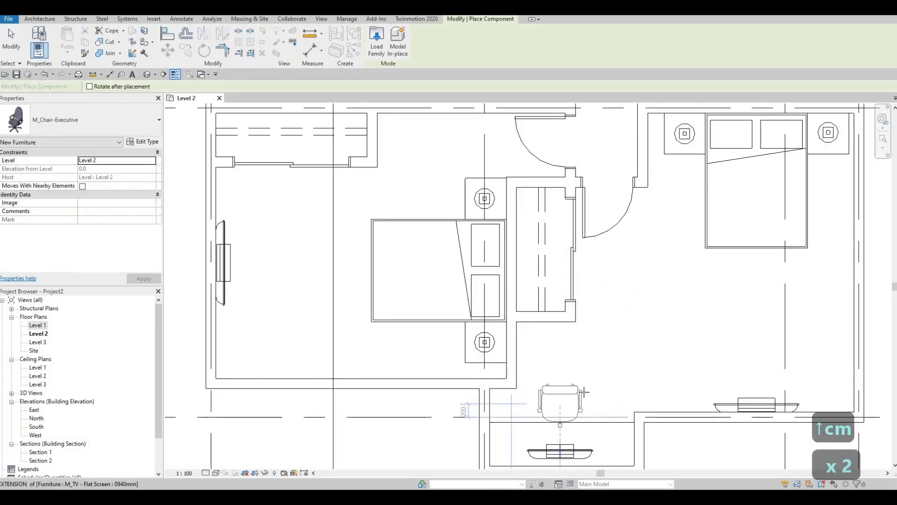
pyautogui.press('Escape')
pyautogui.press('Escape')
# Review the furnished Level 2 plan from the bathrooms and bedroom at grid A to the alcove below grid C
pyautogui.scroll(-2, 606, 320)
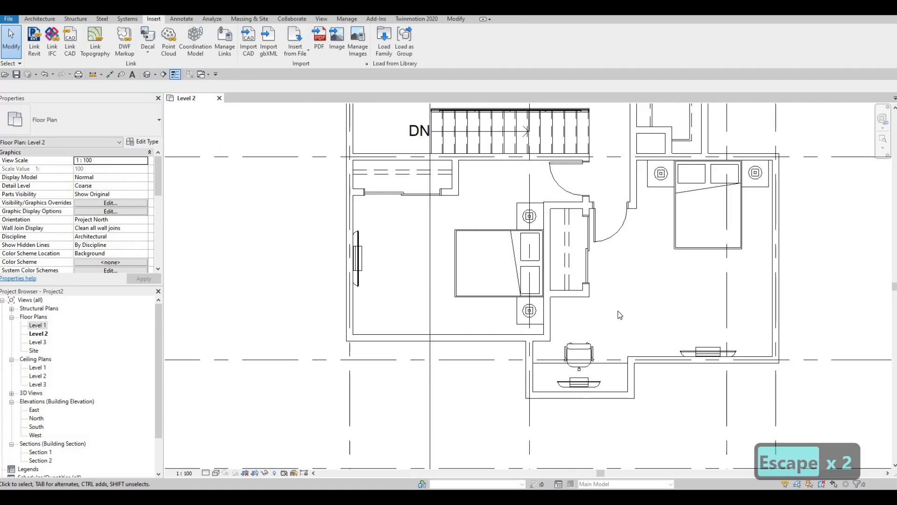
pyautogui.moveTo(637, 330); pyautogui.dragTo(633, 358, button='middle')
pyautogui.scroll(-1, 607, 342)
pyautogui.press('Escape')
pyautogui.moveTo(559, 172); pyautogui.dragTo(547, 237, button='middle')
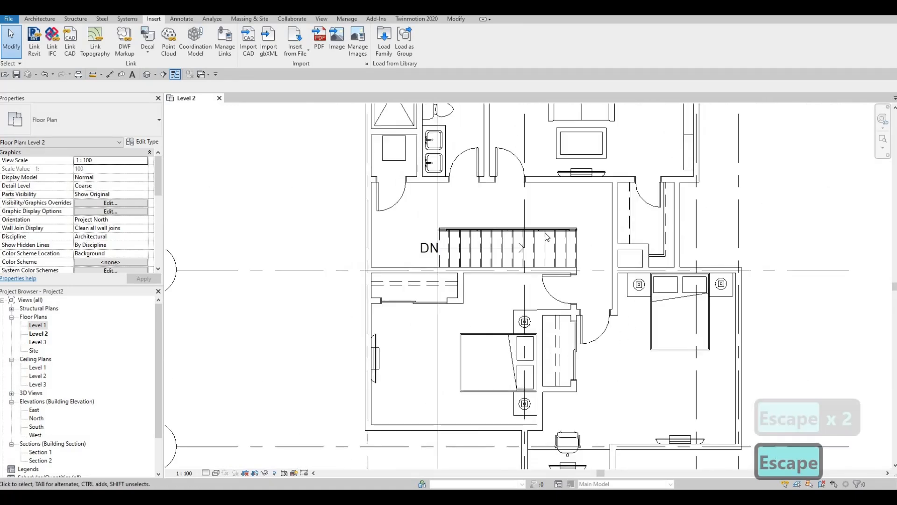
pyautogui.moveTo(514, 330); pyautogui.dragTo(514, 337, button='middle')
pyautogui.moveTo(506, 181); pyautogui.dragTo(521, 271, button='middle')
pyautogui.scroll(-1, 468, 256)
pyautogui.scroll(1, 469, 288)
pyautogui.scroll(-1, 470, 268)
pyautogui.scroll(-1, 475, 264)
pyautogui.scroll(-1, 569, 306)
pyautogui.moveTo(570, 306); pyautogui.dragTo(547, 318, button='middle')
pyautogui.moveTo(559, 281); pyautogui.dragTo(532, 293, button='middle')
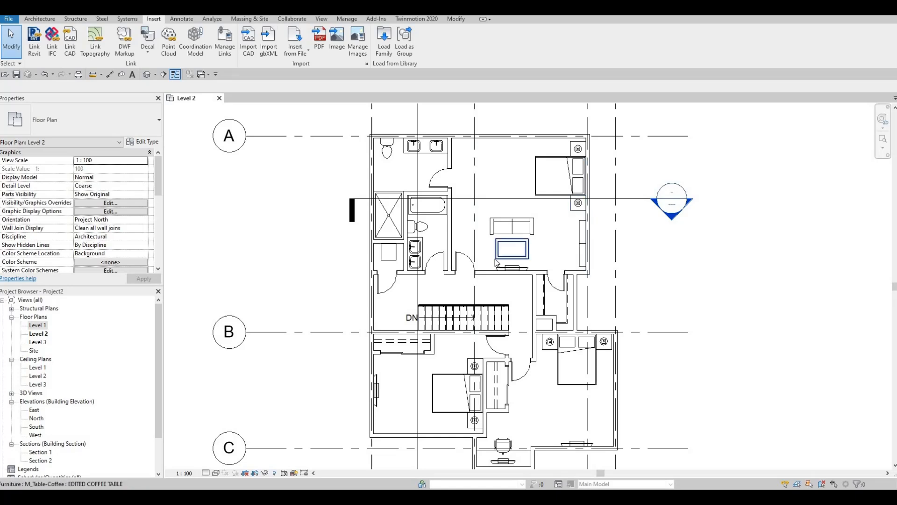
pyautogui.moveTo(496, 262); pyautogui.dragTo(536, 302, button='middle')
pyautogui.scroll(-1, 539, 233)
pyautogui.scroll(1, 525, 297)
pyautogui.scroll(-1, 526, 299)
pyautogui.moveTo(506, 327); pyautogui.dragTo(517, 315, button='middle')
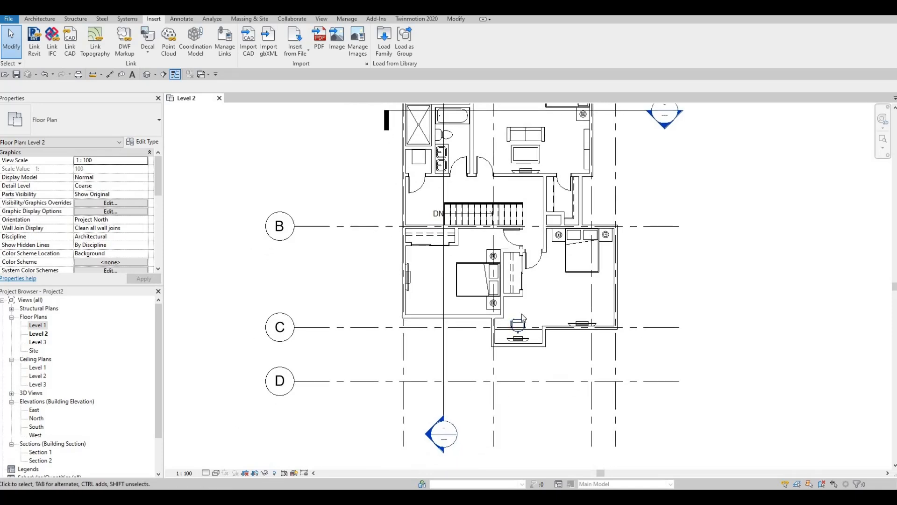
pyautogui.moveTo(518, 261); pyautogui.dragTo(510, 284, button='middle')
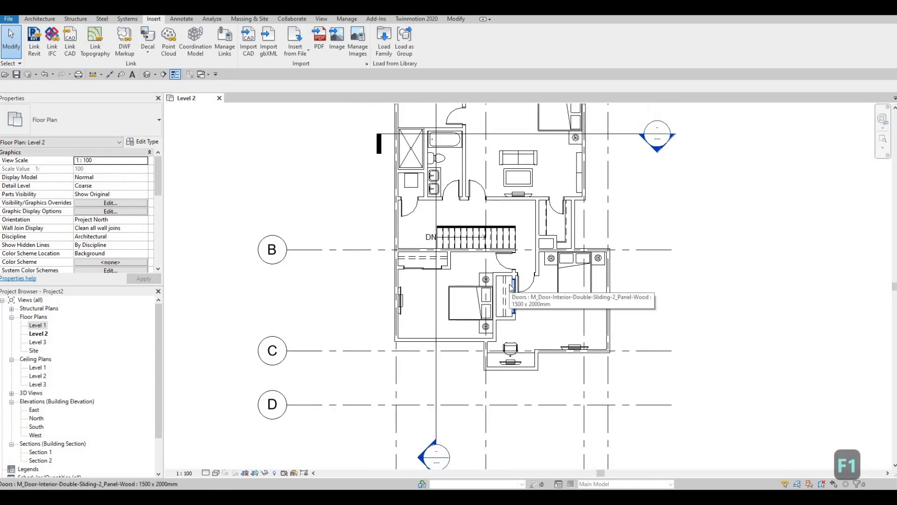
pyautogui.moveTo(335, 124); pyautogui.dragTo(325, 217, button='middle')
pyautogui.scroll(-1, 326, 217)
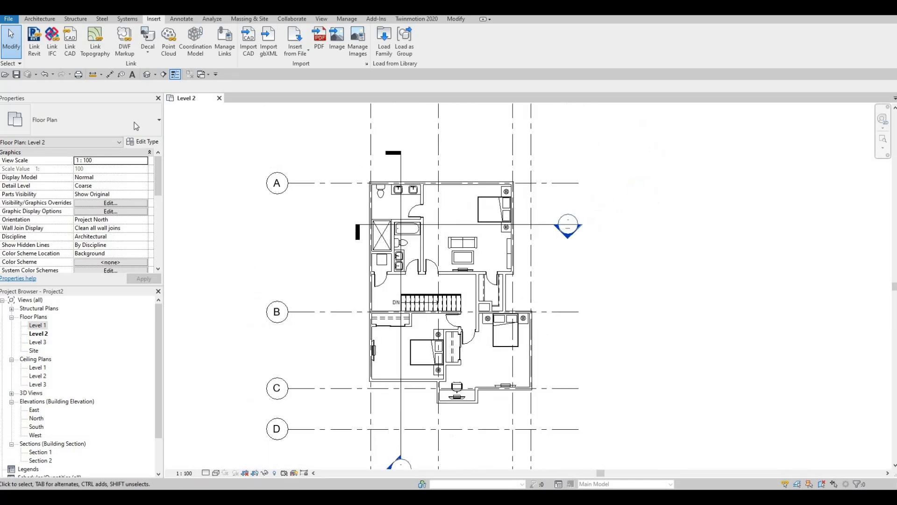
# Start a floor on Level 2 and duplicate the Generic Floor - 400mm type as FLOOR 1
pyautogui.click(39, 19)
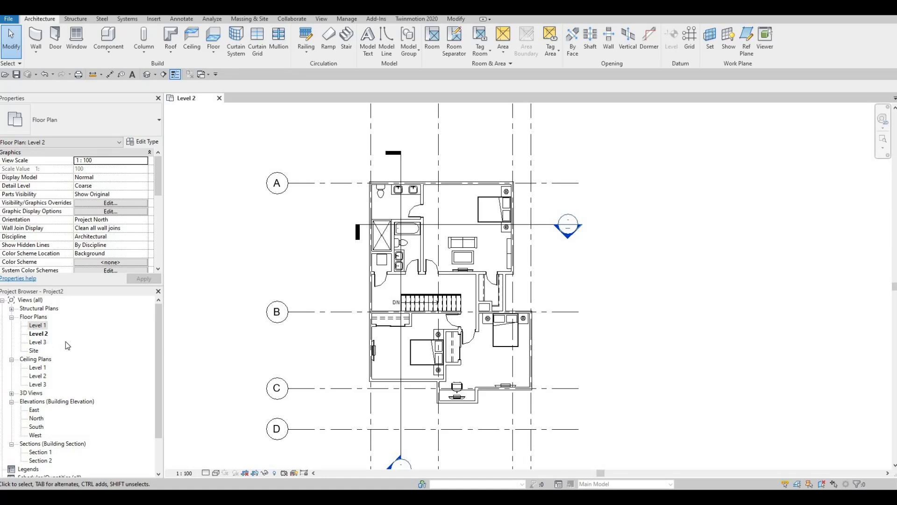
pyautogui.scroll(-1, 374, 320)
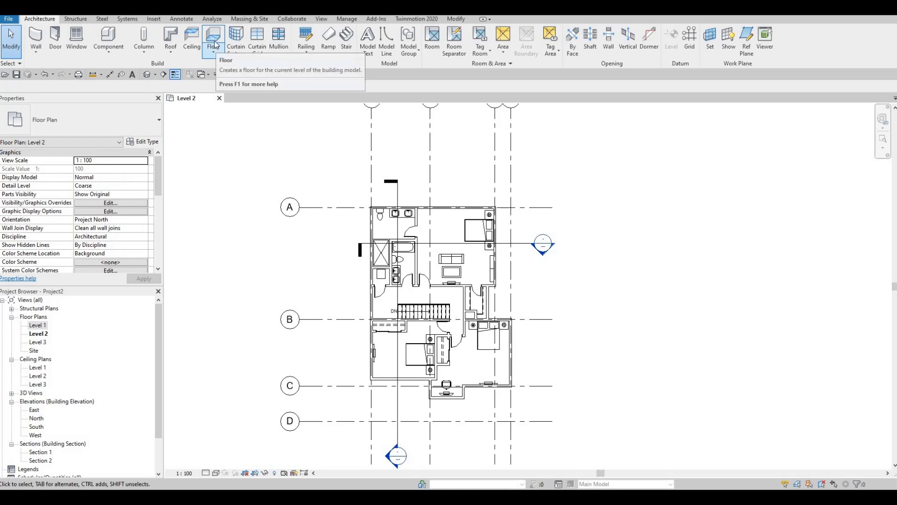
pyautogui.click(214, 37)
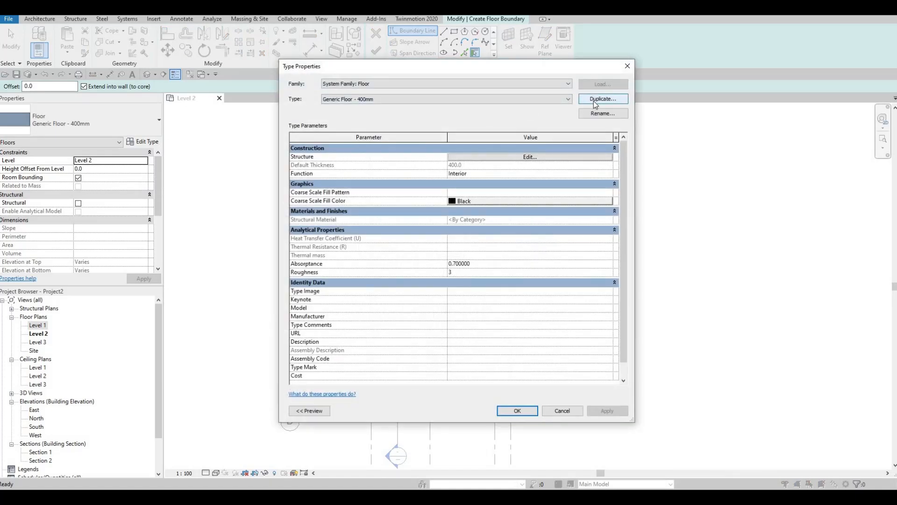
pyautogui.click(594, 100)
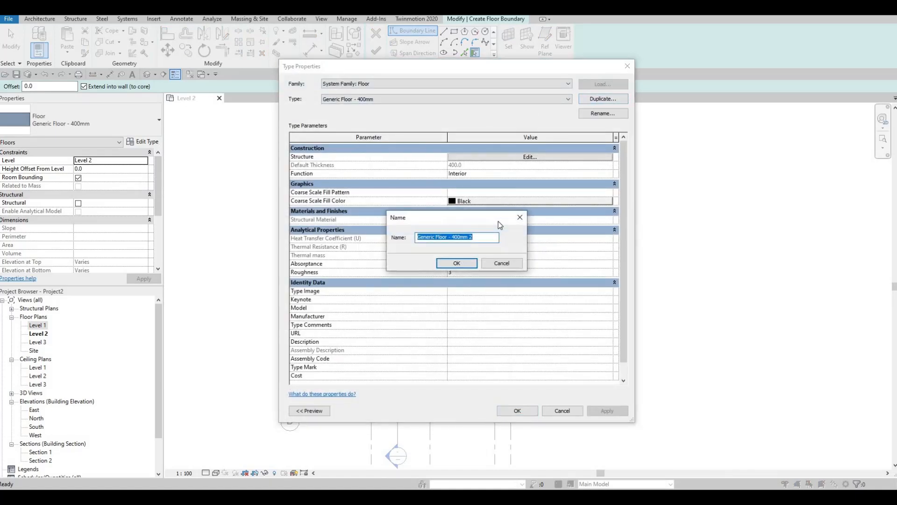
pyautogui.write('floor')
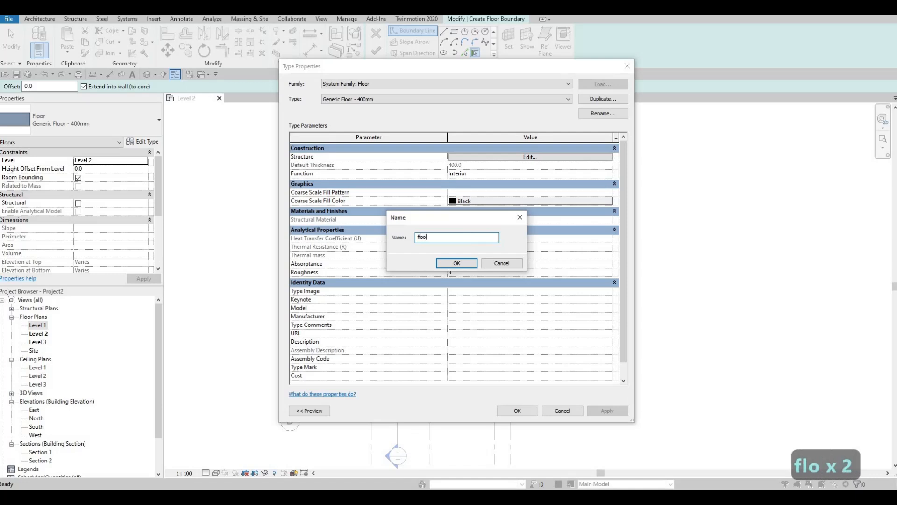
pyautogui.press('BackSpace')
pyautogui.press('BackSpace')
pyautogui.press('BackSpace')
pyautogui.press('BackSpace')
pyautogui.press('BackSpace')
pyautogui.press('BackSpace')
pyautogui.press('capslock')
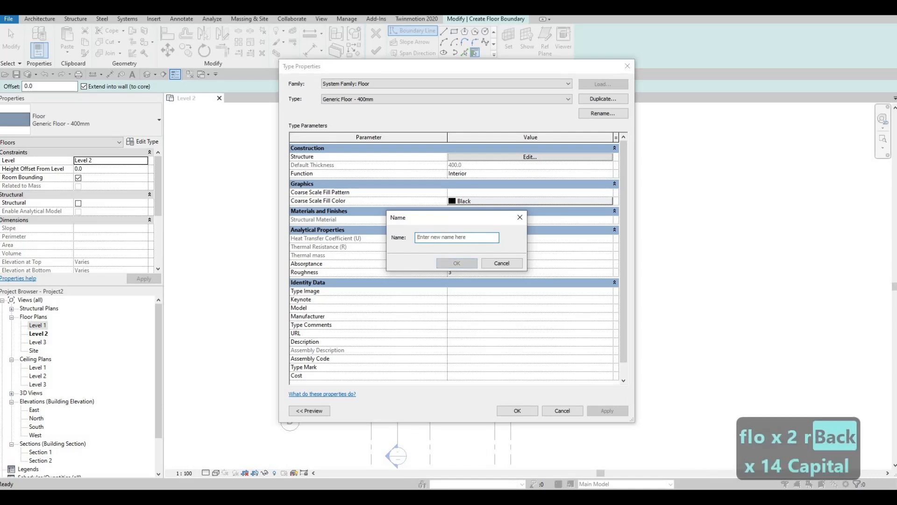
pyautogui.write('FLOOR 1')
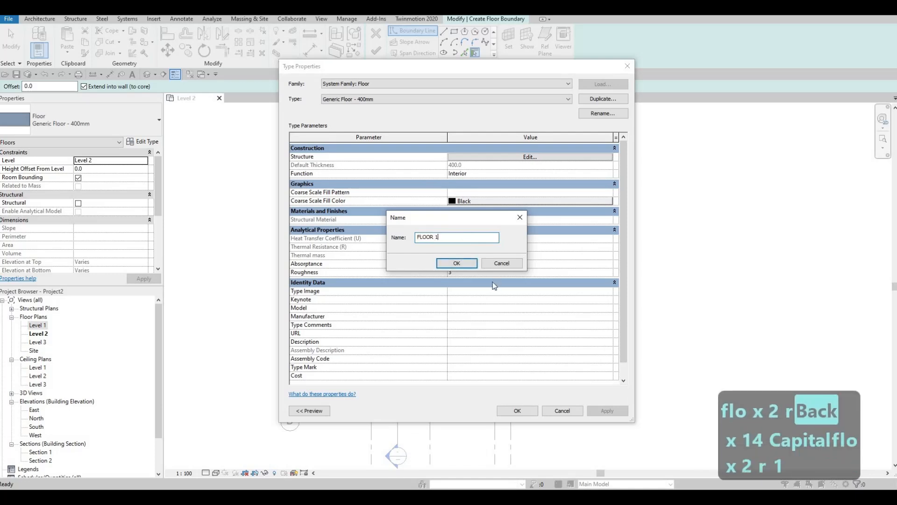
pyautogui.click(456, 264)
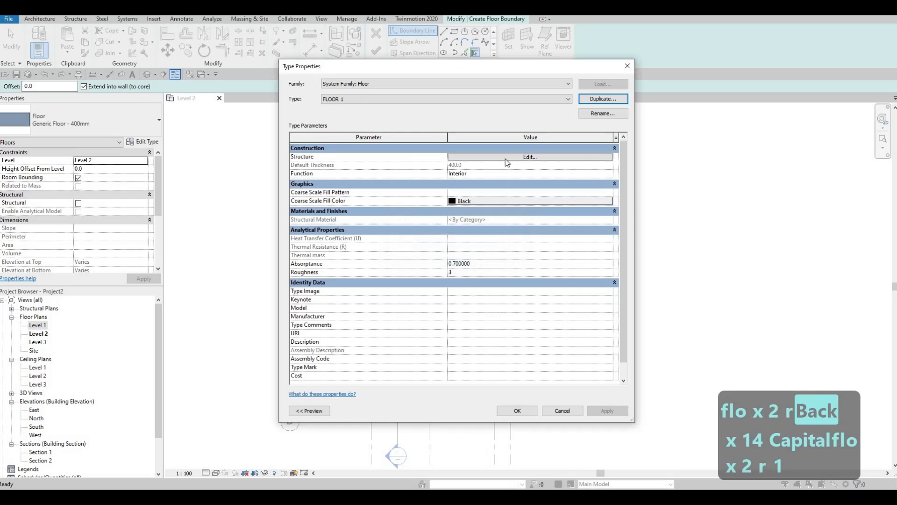
# Make the FLOOR 1 structure layer 200 mm thick and assign it Glue-Laminated Timber from AEC Materials > Wood
pyautogui.click(484, 157)
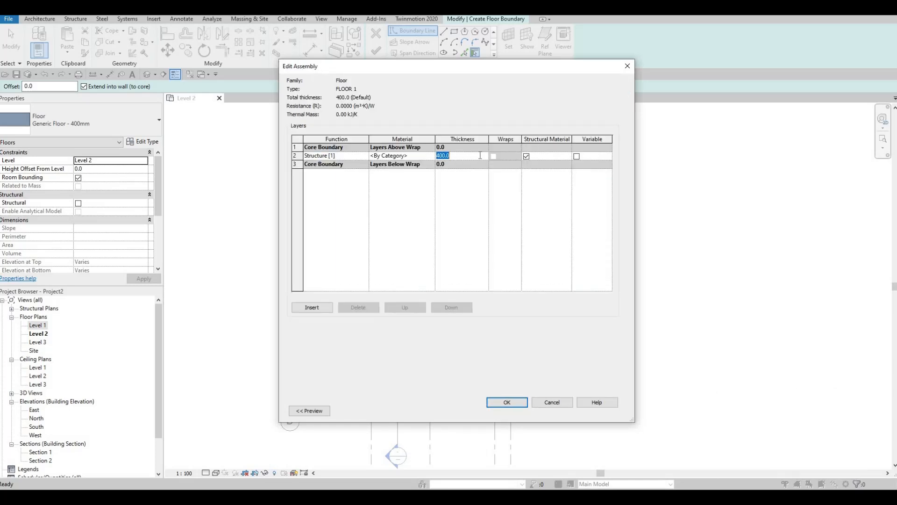
pyautogui.write('200')
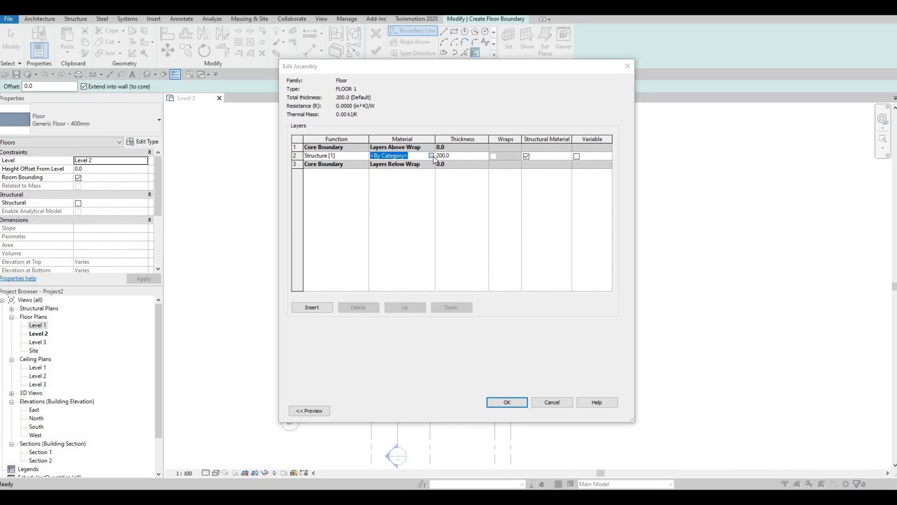
pyautogui.click(432, 156)
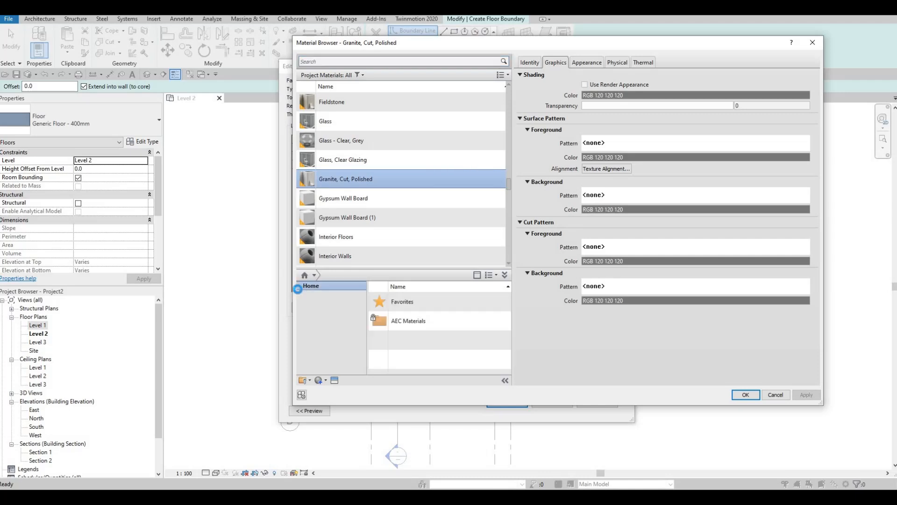
pyautogui.click(307, 302)
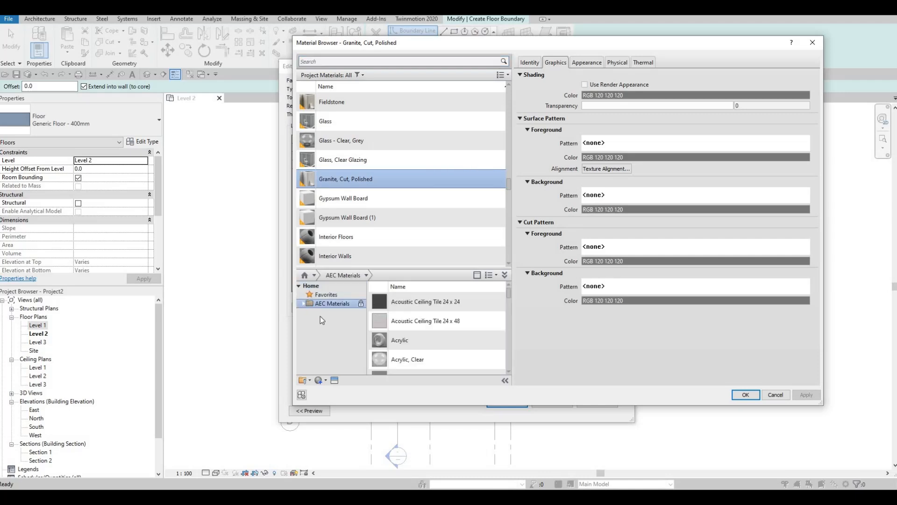
pyautogui.scroll(-4, 329, 340)
pyautogui.click(328, 366)
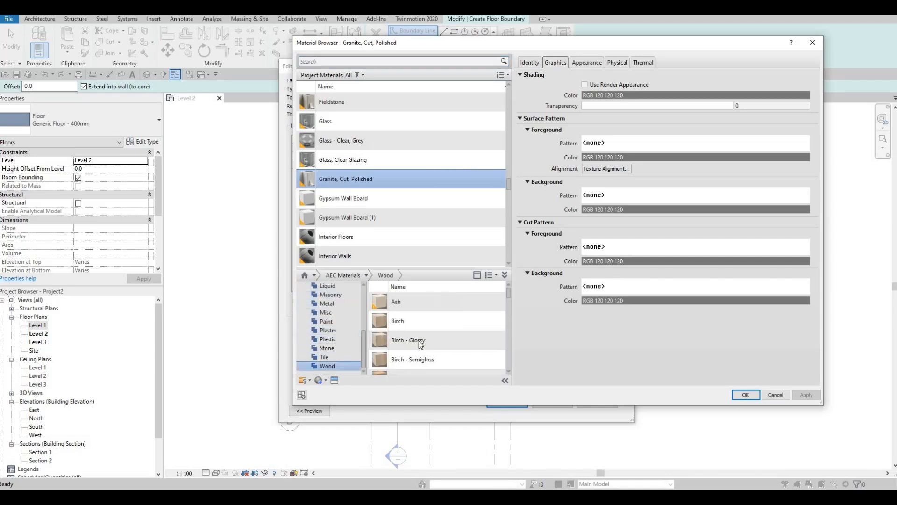
pyautogui.scroll(-5, 430, 343)
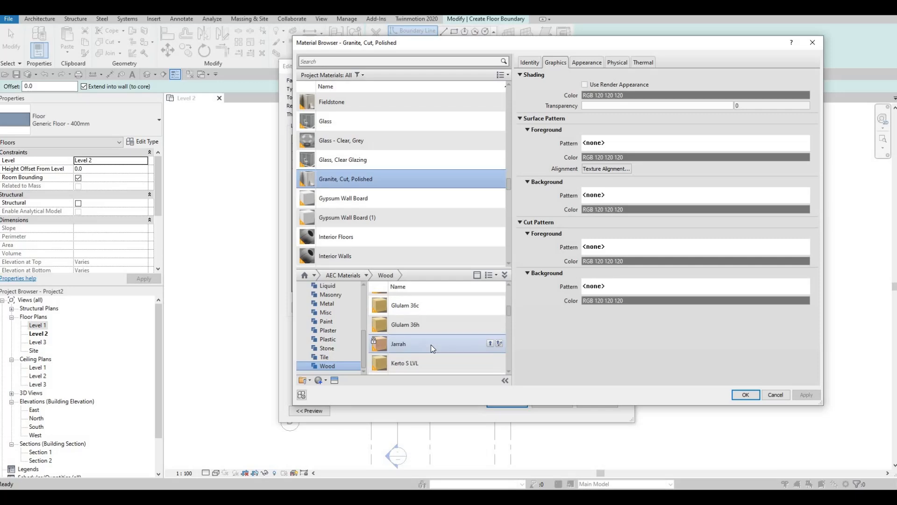
pyautogui.scroll(3, 431, 344)
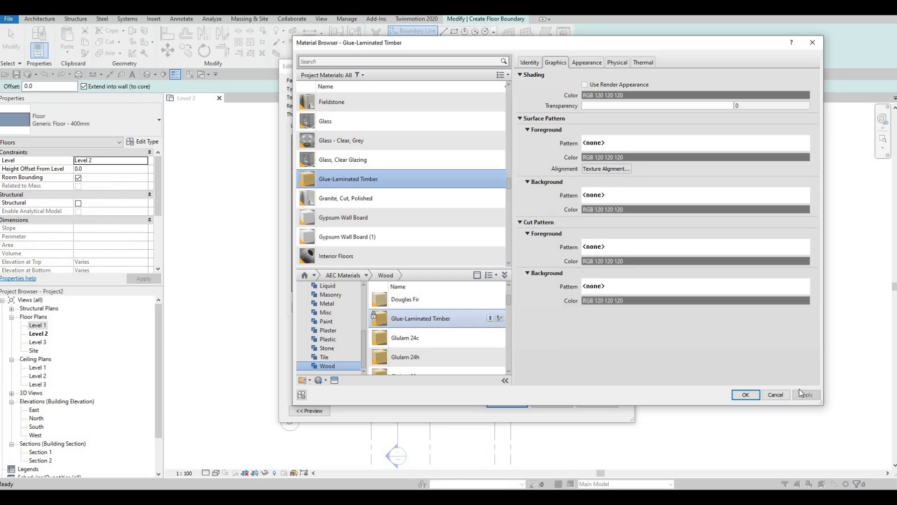
pyautogui.click(747, 395)
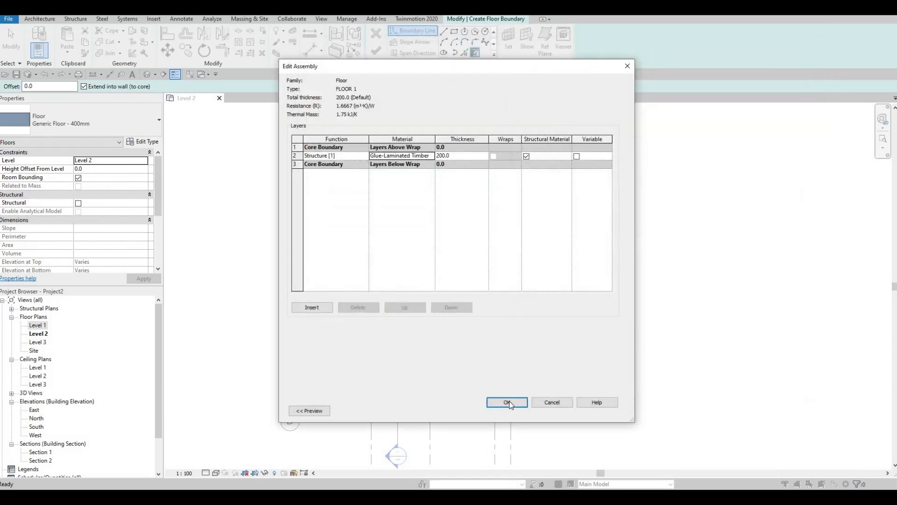
# Accept the FLOOR 1 type and pick floor boundary lines along the inner faces of the grid A wall and the west exterior wall
pyautogui.click(513, 404)
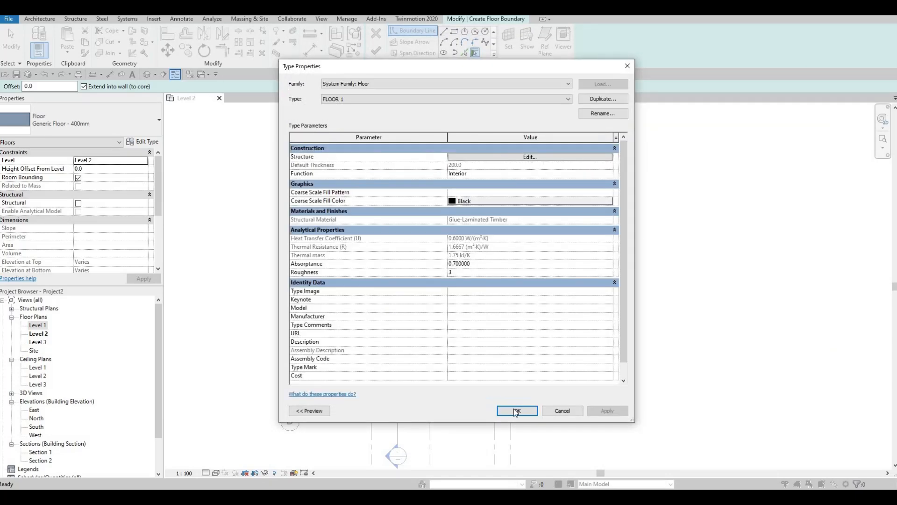
pyautogui.click(517, 410)
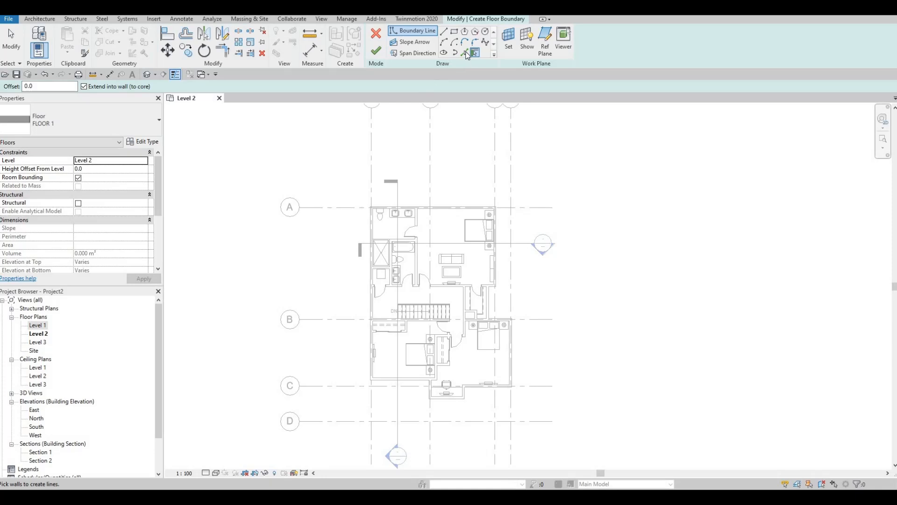
pyautogui.click(465, 53)
pyautogui.scroll(5, 424, 201)
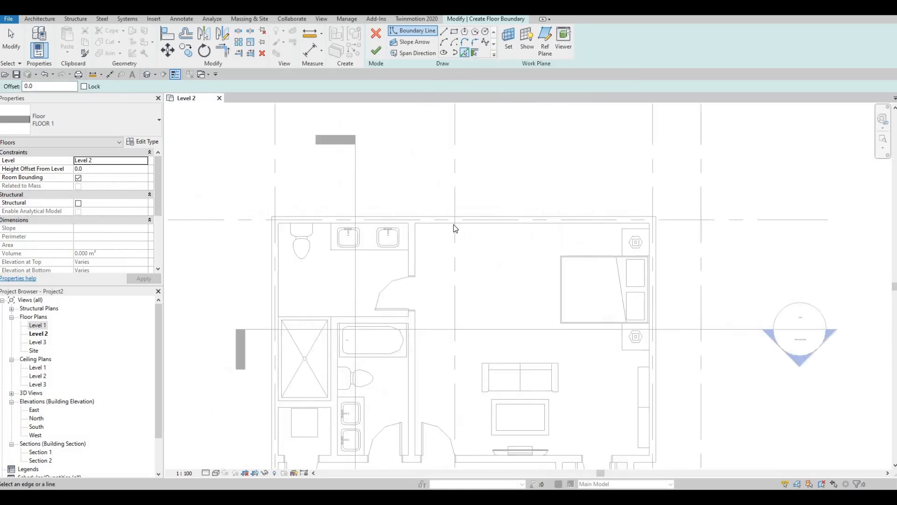
pyautogui.click(281, 260)
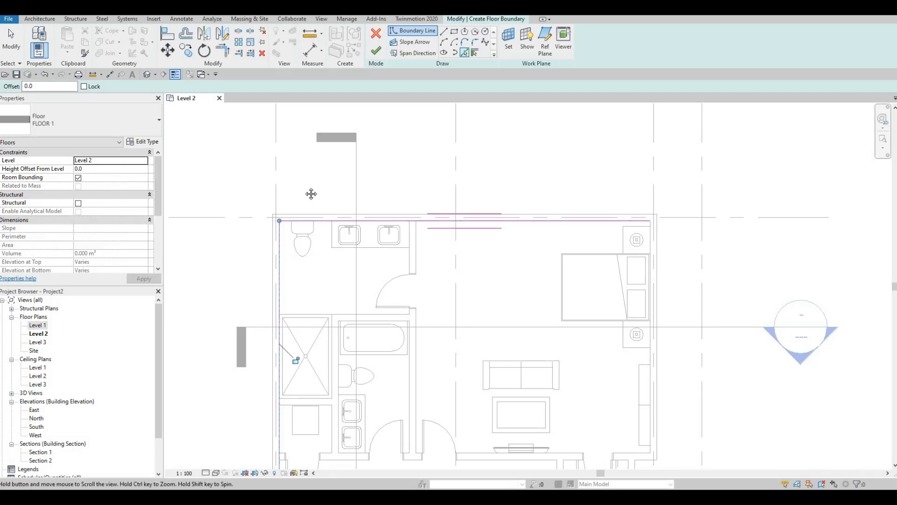
pyautogui.scroll(-2, 310, 195)
pyautogui.moveTo(321, 283); pyautogui.dragTo(320, 192, button='middle')
pyautogui.scroll(-1, 371, 325)
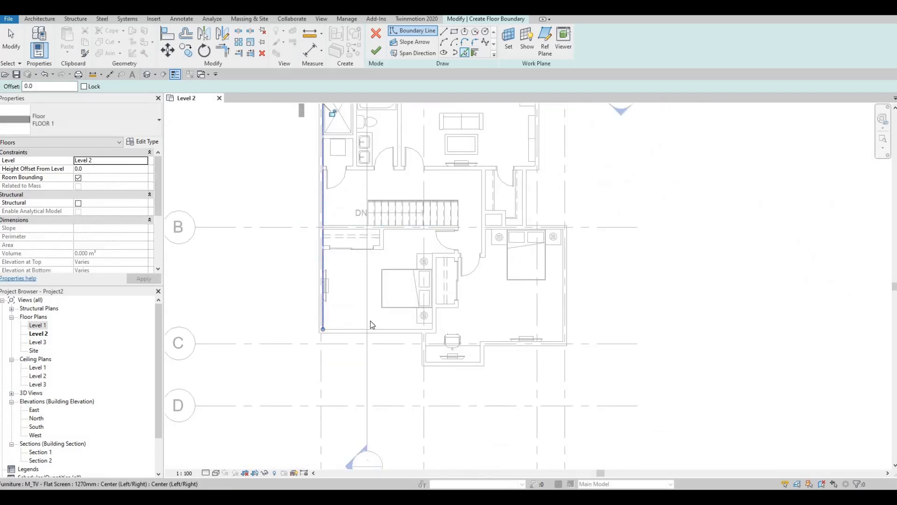
# Pick boundary lines along the southwest bedroom's south wall and the inner wall faces of the desk alcove below grid C
pyautogui.scroll(2, 372, 324)
pyautogui.scroll(1, 372, 325)
pyautogui.scroll(1, 511, 299)
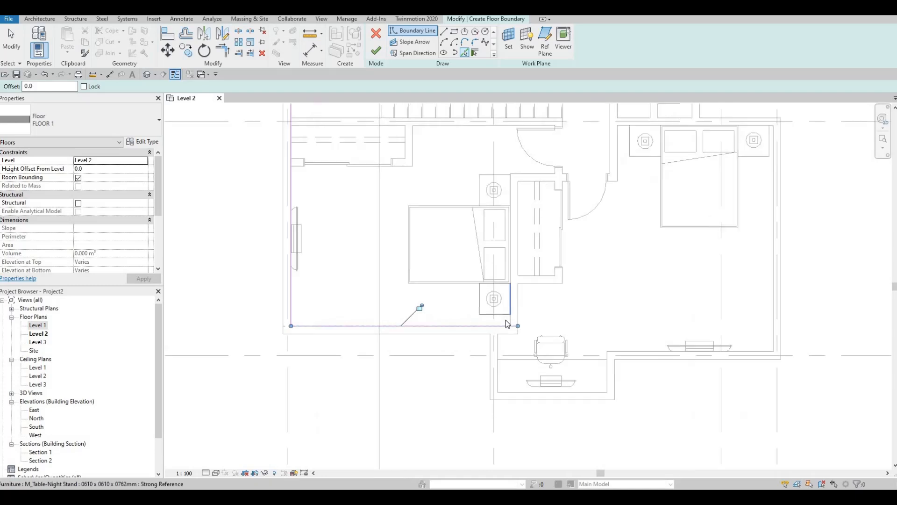
pyautogui.click(560, 386)
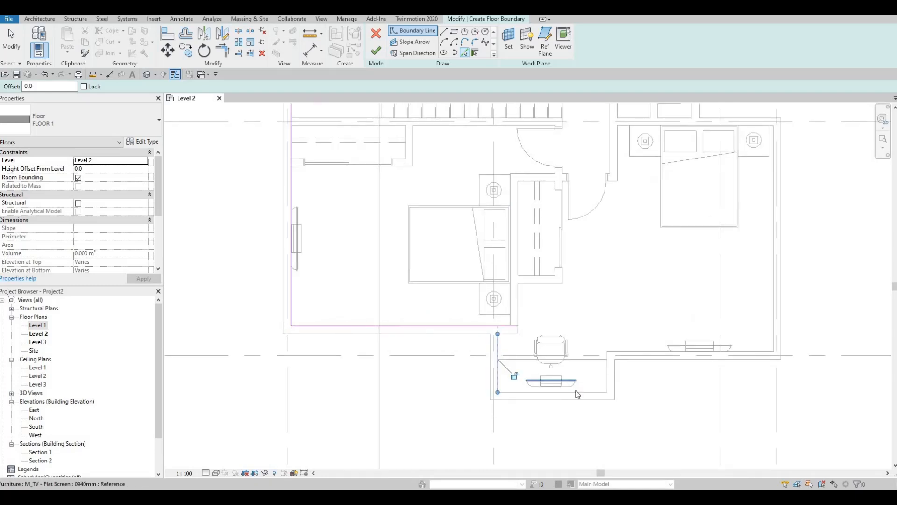
pyautogui.click(607, 371)
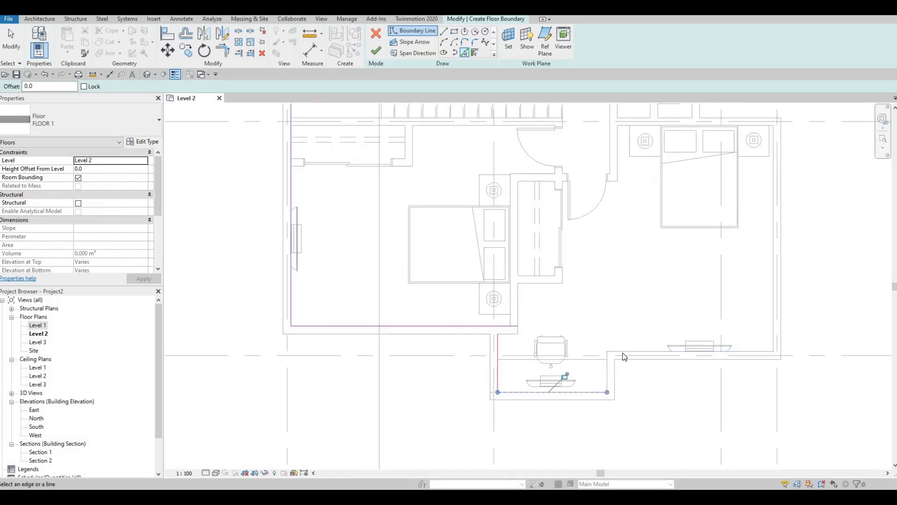
# Pick boundary lines along the inner faces of the southeast bedroom's grid C wall and east exterior wall
pyautogui.click(623, 353)
pyautogui.moveTo(668, 319); pyautogui.dragTo(559, 342, button='middle')
pyautogui.click(666, 269)
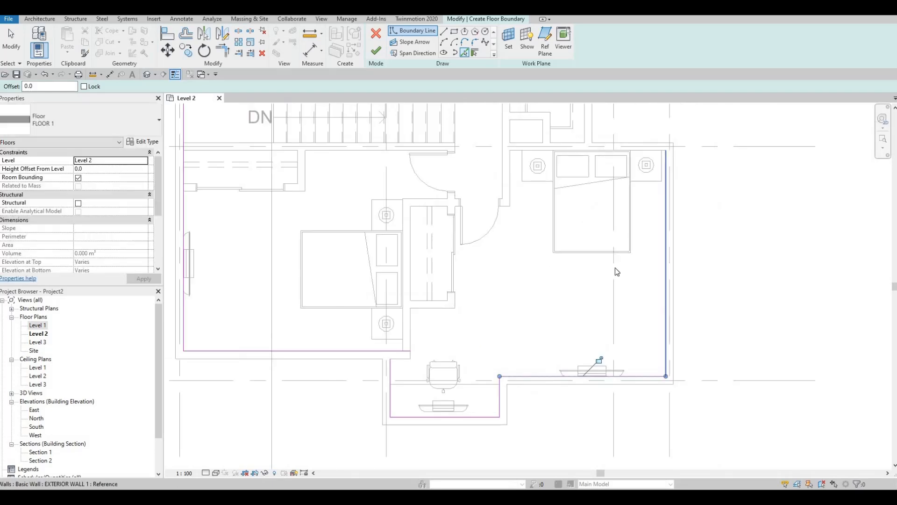
# Pick boundary lines along the southeast bedroom's wall face at grid B and the inner face of the closet's exterior wall
pyautogui.moveTo(599, 200); pyautogui.dragTo(579, 279, button='middle')
pyautogui.scroll(1, 606, 227)
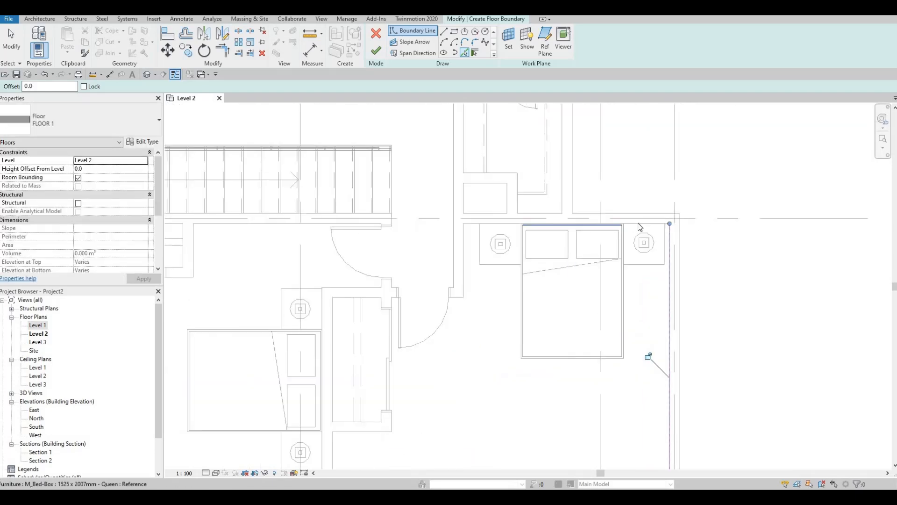
pyautogui.scroll(4, 655, 220)
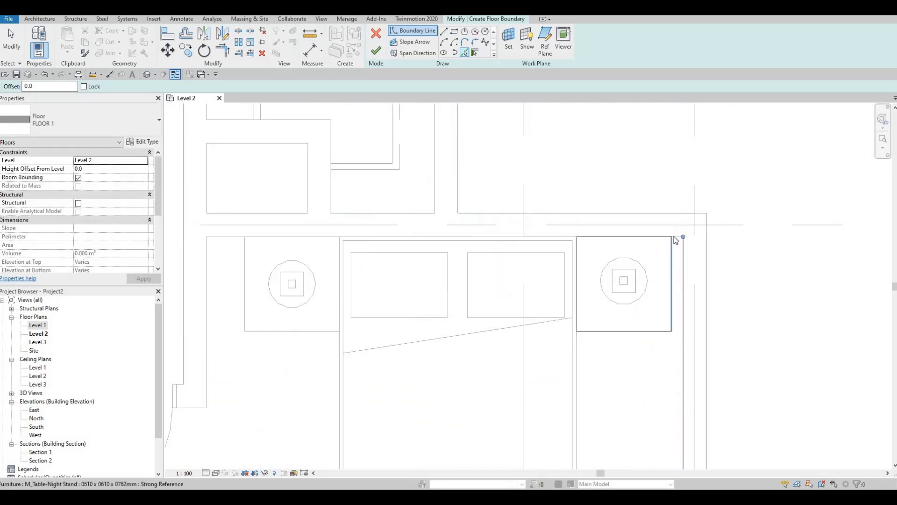
pyautogui.click(675, 237)
pyautogui.click(438, 184)
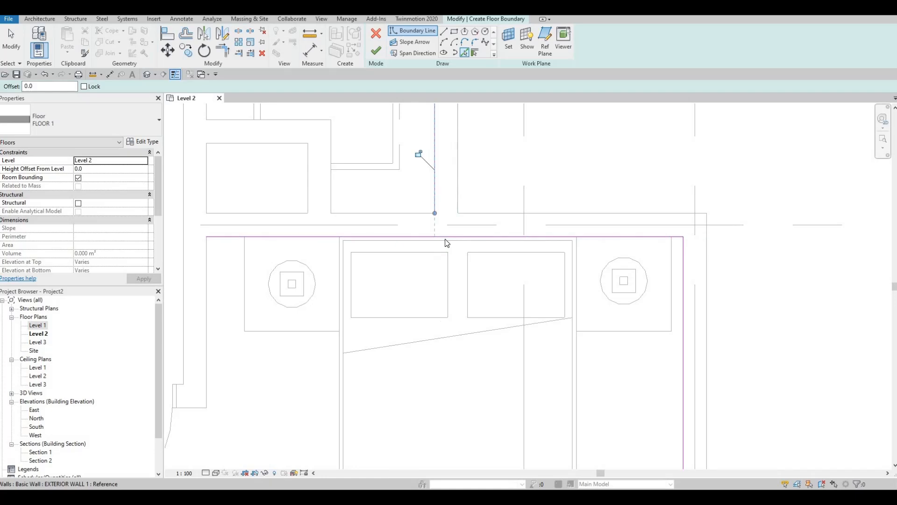
# Pick boundary lines along the inner faces of the large bedroom's south wall and east exterior wall
pyautogui.moveTo(447, 216); pyautogui.dragTo(458, 352, button='middle')
pyautogui.scroll(-4, 442, 345)
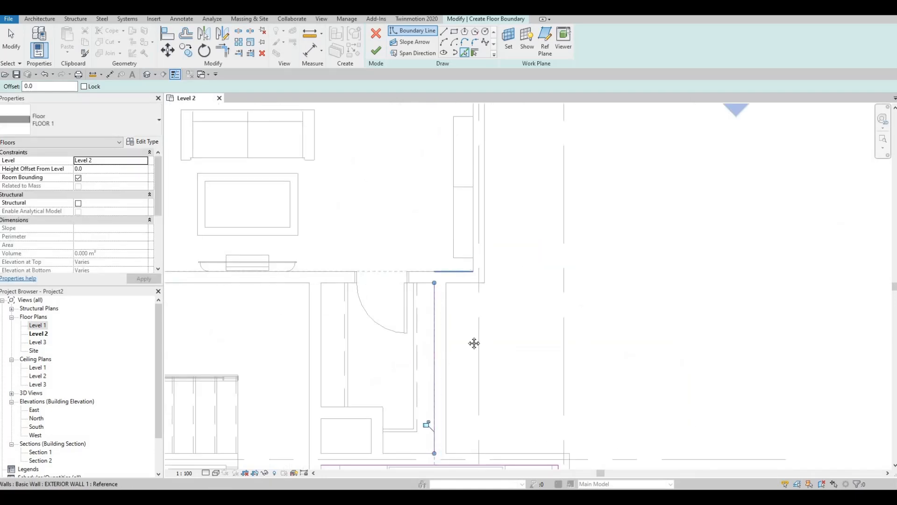
pyautogui.click(455, 272)
pyautogui.moveTo(470, 112); pyautogui.dragTo(471, 193, button='middle')
pyautogui.click(473, 199)
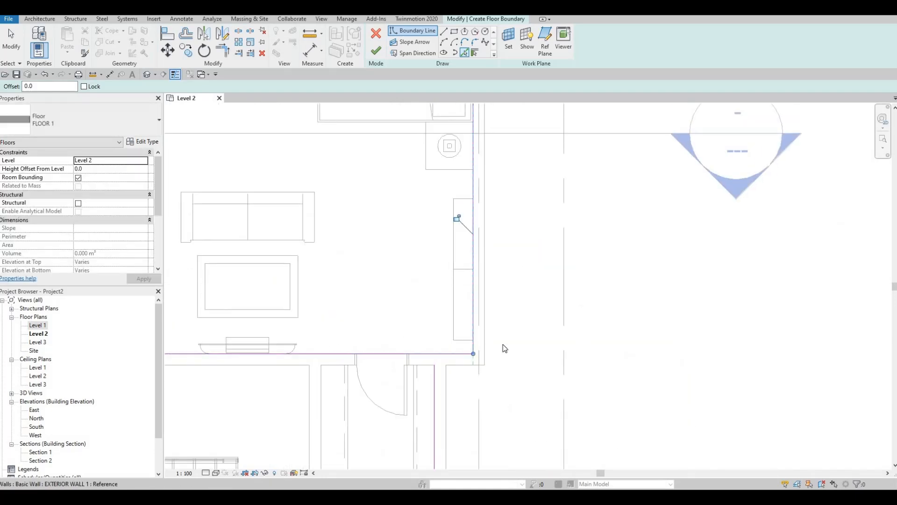
# Check the picked floor boundary from the bathrooms at grid A down to the stair and closet for unjoined corners
pyautogui.moveTo(683, 105); pyautogui.dragTo(714, 280, button='middle')
pyautogui.scroll(-1, 713, 279)
pyautogui.scroll(-2, 409, 193)
pyautogui.moveTo(409, 193); pyautogui.dragTo(698, 173, button='middle')
pyautogui.scroll(2, 417, 195)
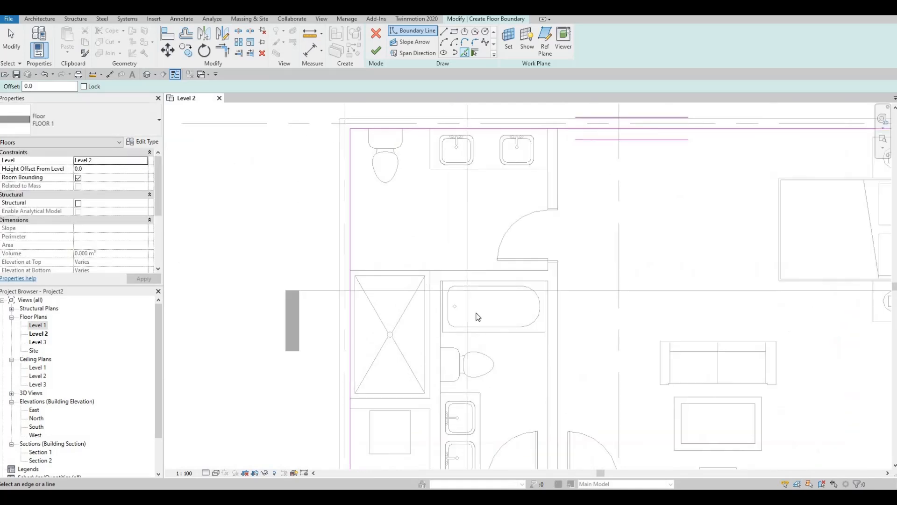
pyautogui.scroll(-3, 431, 374)
pyautogui.moveTo(432, 373); pyautogui.dragTo(467, 214, button='middle')
pyautogui.scroll(1, 511, 334)
pyautogui.moveTo(511, 333); pyautogui.dragTo(510, 275, button='middle')
pyautogui.scroll(-1, 510, 275)
pyautogui.moveTo(799, 221); pyautogui.dragTo(667, 240, button='middle')
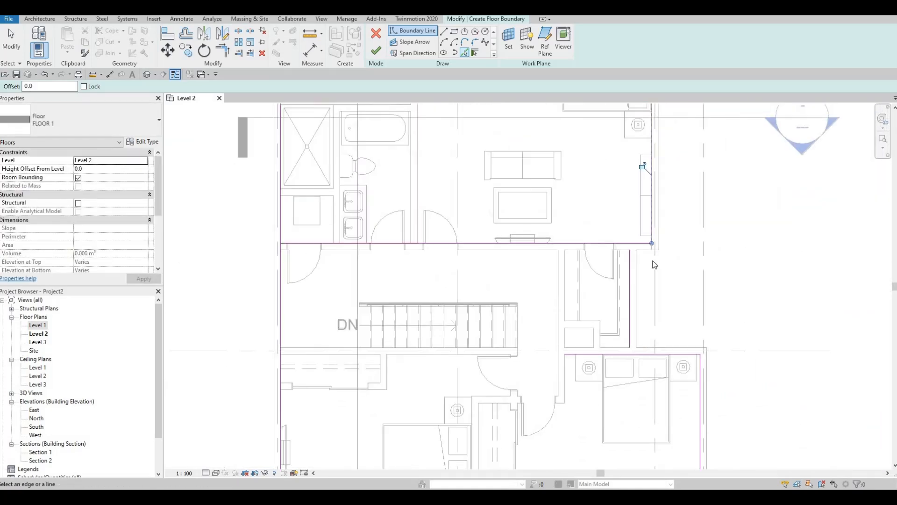
# Trim the boundary corners where the closet's exterior wall line meets the large bedroom's south line and the southeast bedroom's grid B line
pyautogui.scroll(1, 697, 228)
pyautogui.press('t')
pyautogui.press('r')
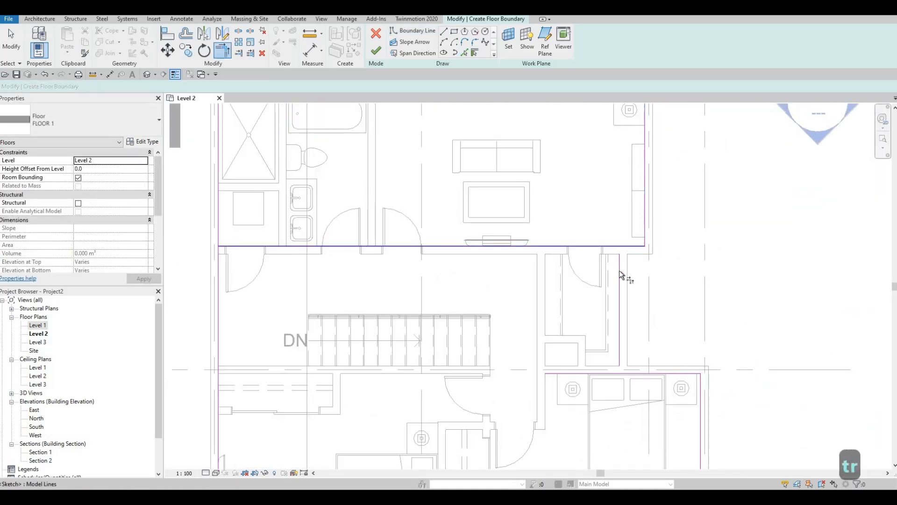
pyautogui.click(618, 296)
pyautogui.moveTo(620, 345); pyautogui.dragTo(614, 274, button='middle')
pyautogui.click(613, 275)
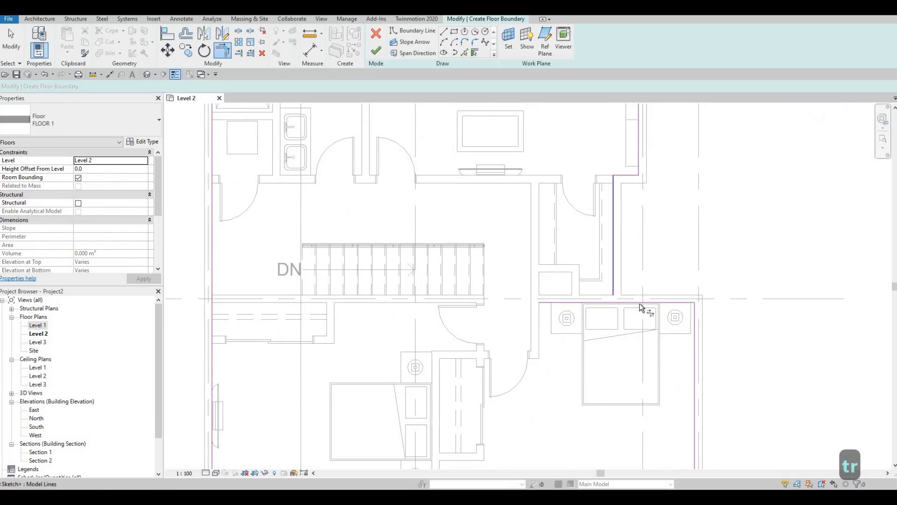
pyautogui.click(640, 304)
# Trim the southwest bedroom's south boundary line and the alcove's west line to a corner near grid C
pyautogui.moveTo(629, 399); pyautogui.dragTo(571, 313, button='middle')
pyautogui.scroll(-2, 585, 360)
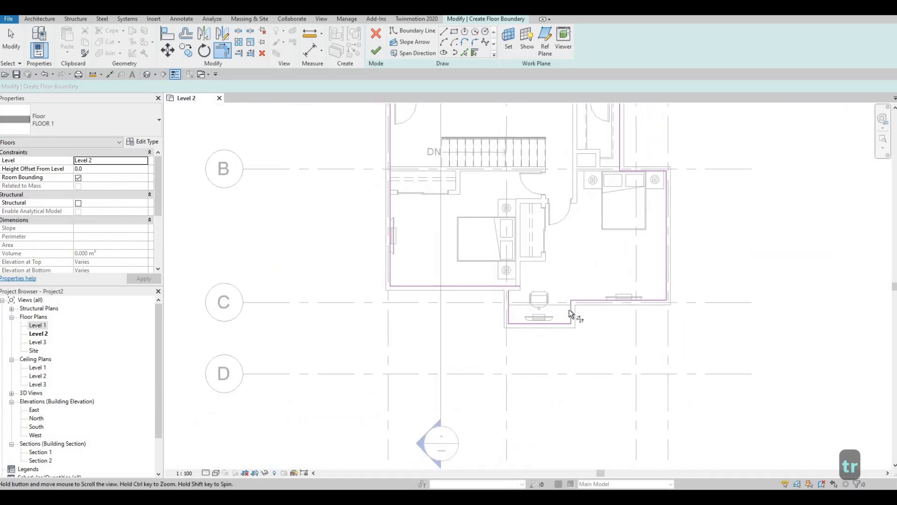
pyautogui.scroll(2, 570, 313)
pyautogui.click(471, 268)
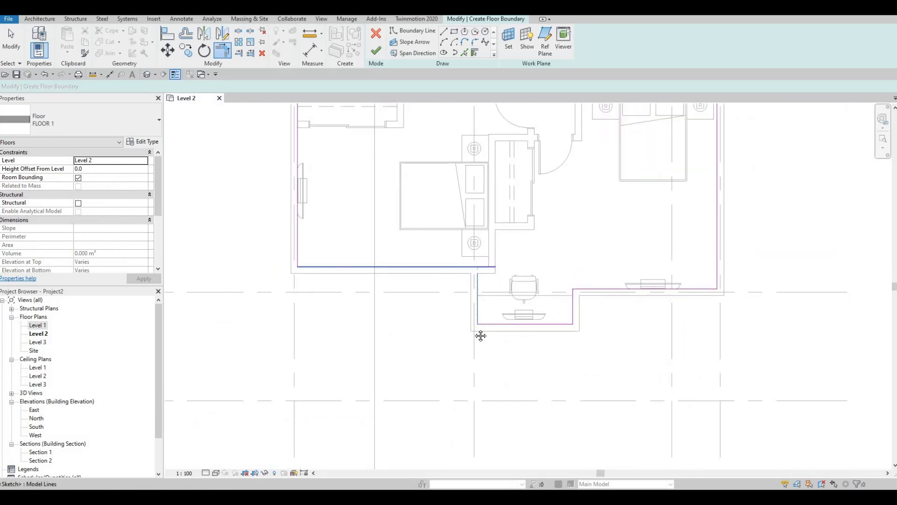
pyautogui.click(477, 312)
# Review the trimmed floor boundary from the alcove up past the stair and bathrooms
pyautogui.moveTo(372, 271); pyautogui.dragTo(400, 387, button='middle')
pyautogui.scroll(-1, 399, 387)
pyautogui.moveTo(401, 300); pyautogui.dragTo(393, 407, button='middle')
pyautogui.scroll(-1, 396, 316)
pyautogui.scroll(1, 396, 317)
pyautogui.moveTo(391, 360); pyautogui.dragTo(417, 327, button='middle')
pyautogui.scroll(-1, 396, 317)
pyautogui.scroll(2, 395, 317)
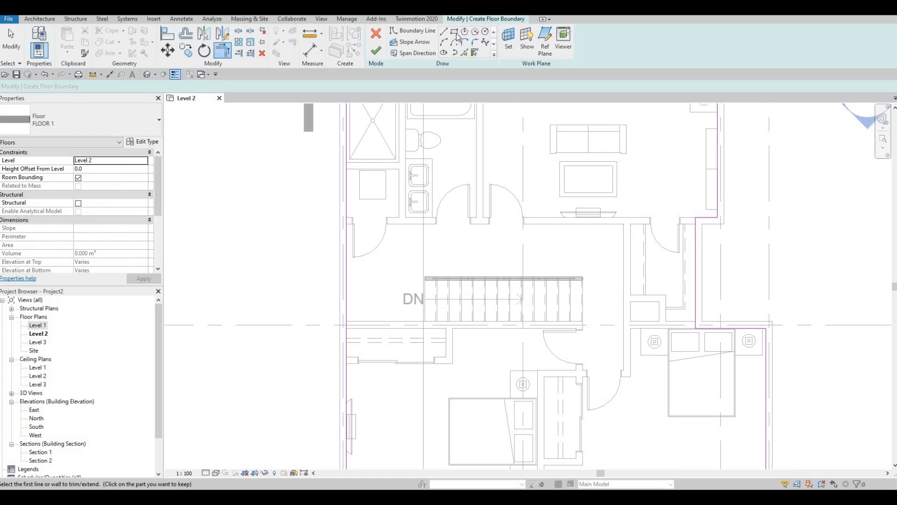
pyautogui.scroll(5, 425, 279)
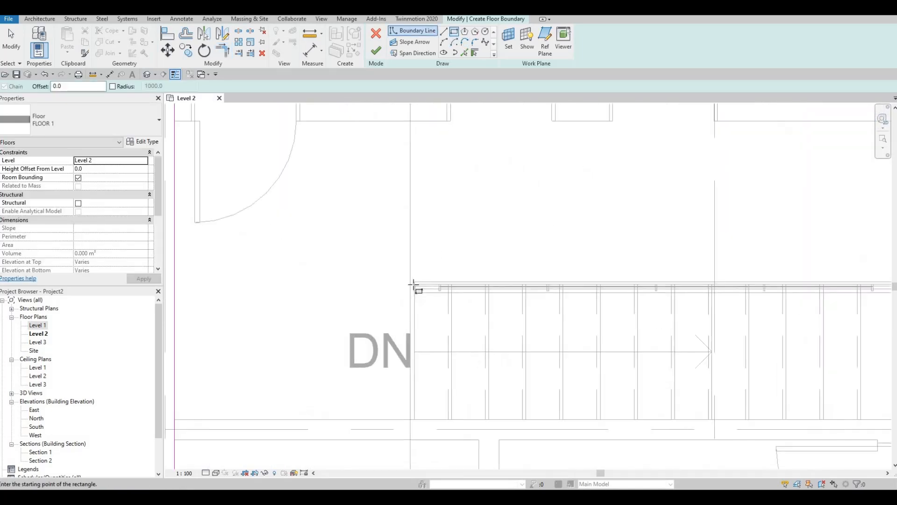
pyautogui.scroll(3, 419, 294)
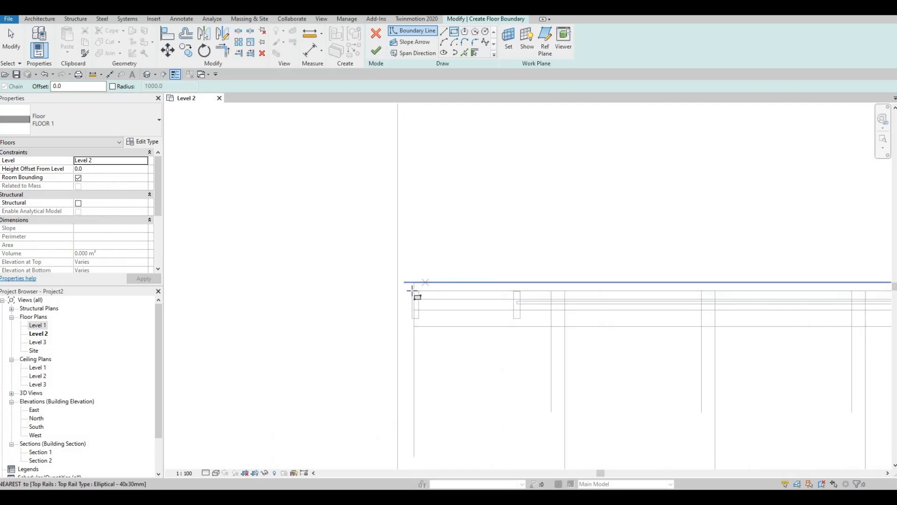
pyautogui.scroll(2, 406, 280)
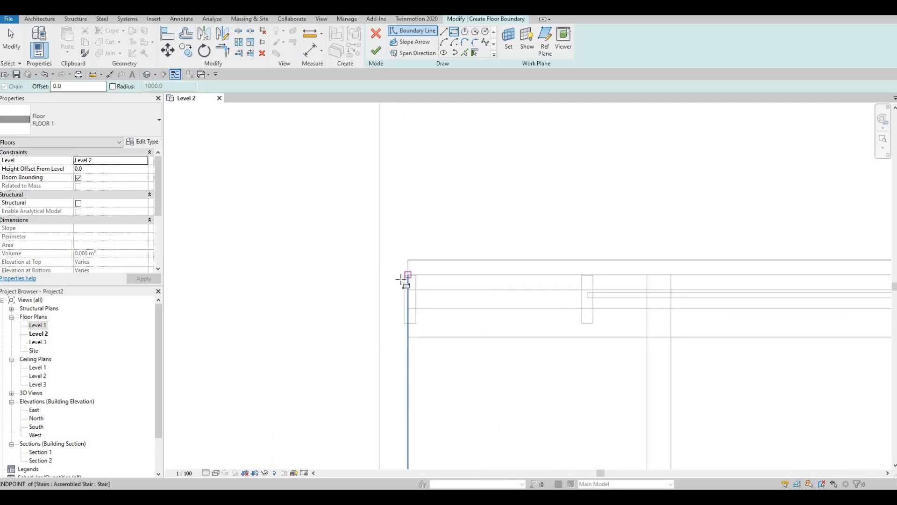
pyautogui.scroll(2, 408, 277)
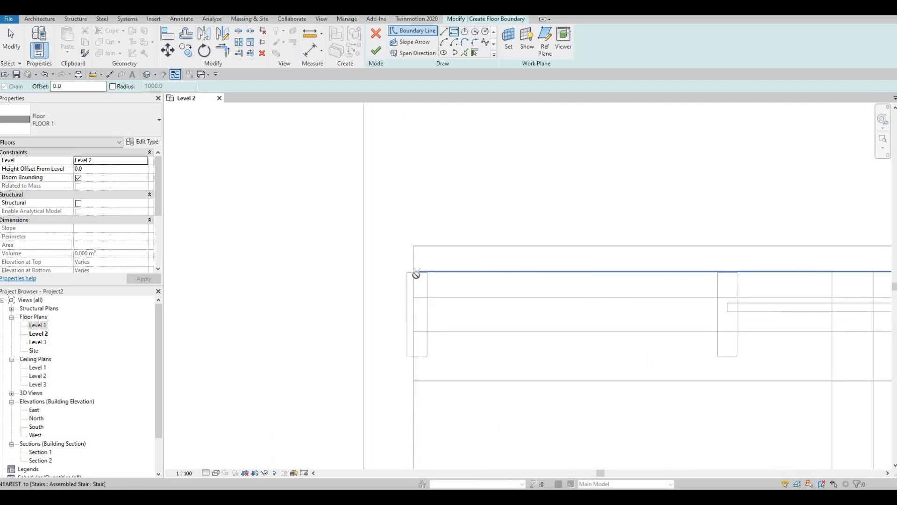
pyautogui.click(414, 273)
pyautogui.scroll(-2, 386, 255)
pyautogui.scroll(-2, 386, 255)
pyautogui.moveTo(622, 352); pyautogui.dragTo(382, 253, button='middle')
pyautogui.scroll(-3, 383, 253)
pyautogui.scroll(-2, 559, 303)
pyautogui.press('Escape')
# Sketch a rectangular stair opening from the railing's outer west corner to the stair's east end at the grid B wall, and finish the floor
pyautogui.scroll(3, 461, 274)
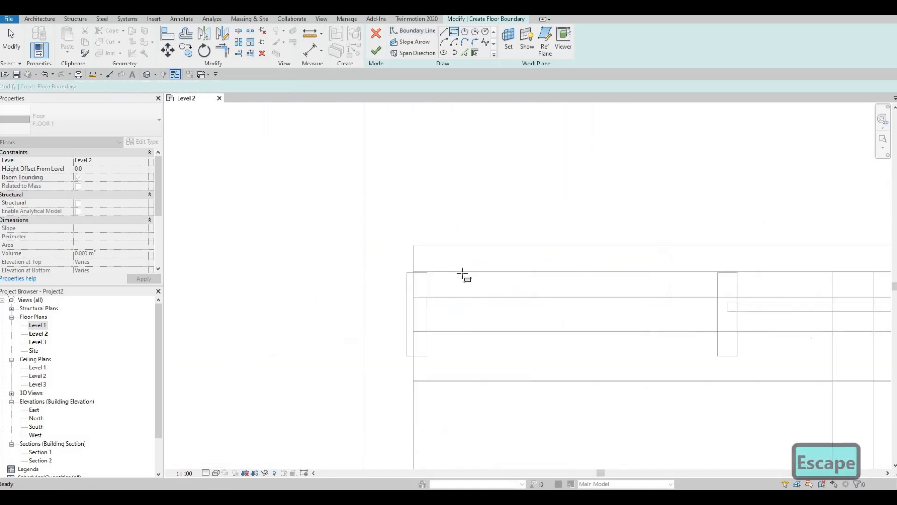
pyautogui.scroll(4, 472, 270)
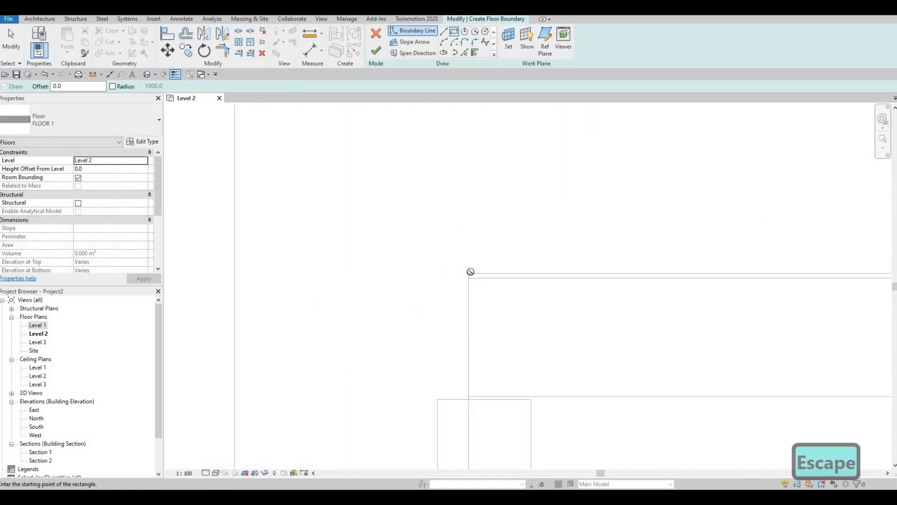
pyautogui.click(470, 272)
pyautogui.scroll(-5, 520, 307)
pyautogui.moveTo(547, 288); pyautogui.dragTo(452, 117, button='middle')
pyautogui.scroll(-2, 452, 118)
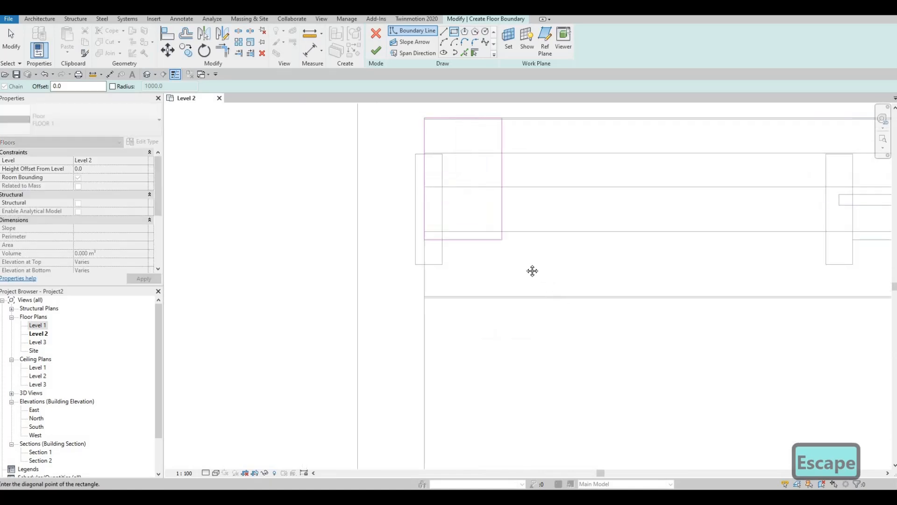
pyautogui.scroll(-2, 513, 246)
pyautogui.moveTo(553, 294); pyautogui.dragTo(366, 158, button='middle')
pyautogui.scroll(-2, 366, 158)
pyautogui.scroll(-3, 478, 209)
pyautogui.scroll(-1, 844, 376)
pyautogui.moveTo(844, 376); pyautogui.dragTo(509, 236, button='middle')
pyautogui.scroll(-3, 508, 236)
pyautogui.moveTo(815, 292); pyautogui.dragTo(350, 271, button='middle')
pyautogui.scroll(-1, 372, 280)
pyautogui.scroll(4, 606, 329)
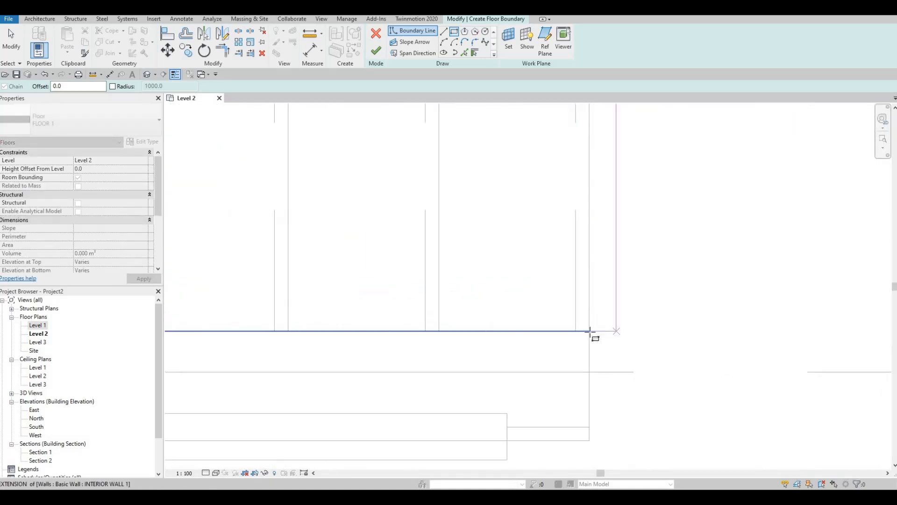
pyautogui.click(591, 332)
pyautogui.scroll(-4, 613, 275)
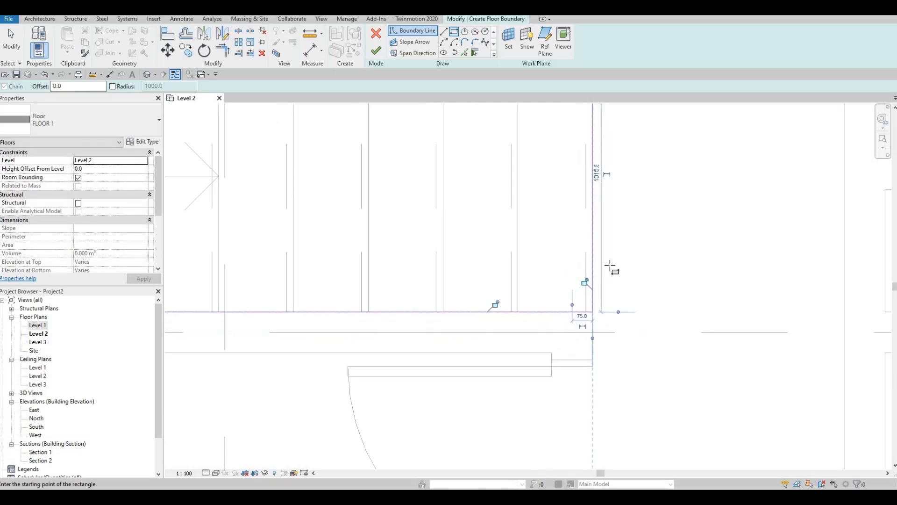
pyautogui.click(377, 50)
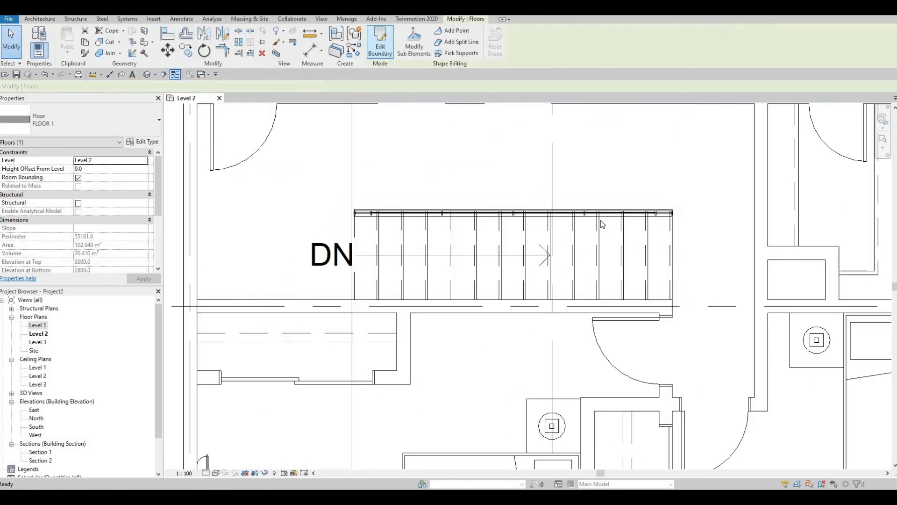
# Draw a Glass Panel - Bottom Fill railing about 1140 mm long across the stair's east end, from the existing railing to the grid B wall
pyautogui.scroll(-2, 470, 251)
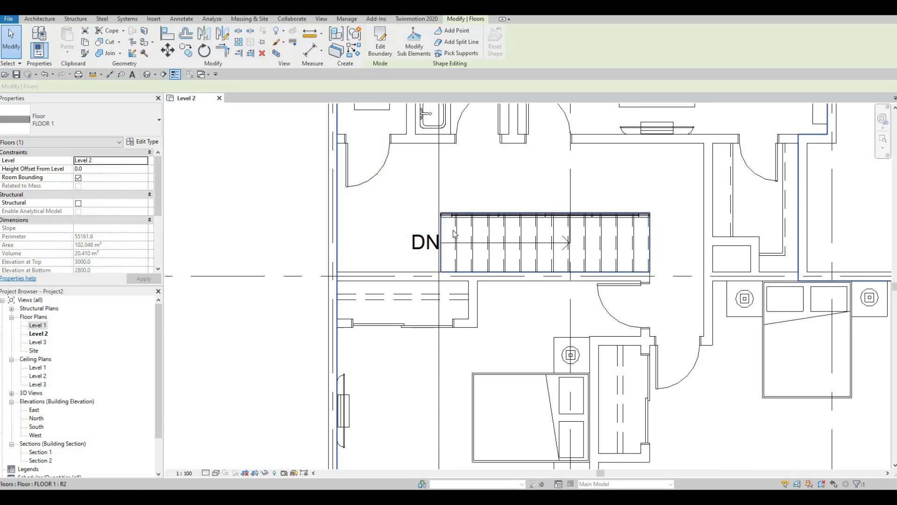
pyautogui.scroll(-3, 621, 261)
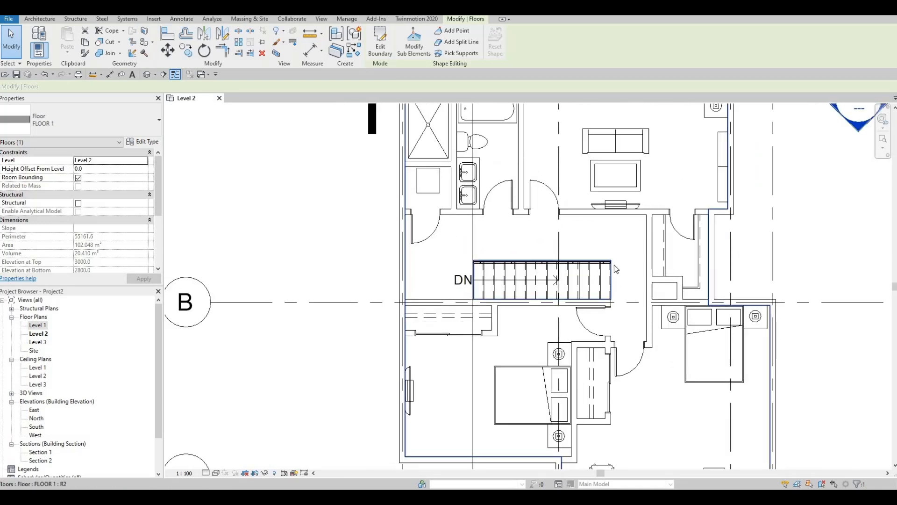
pyautogui.scroll(5, 611, 283)
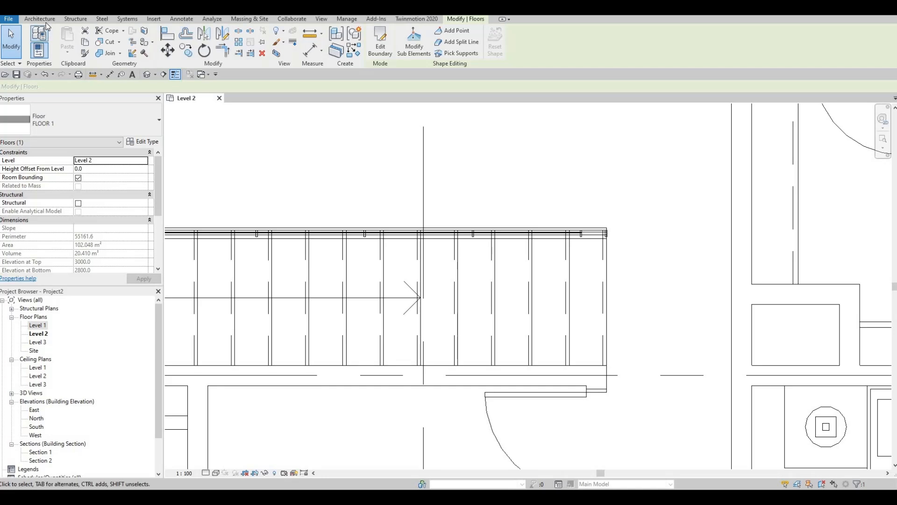
pyautogui.click(45, 19)
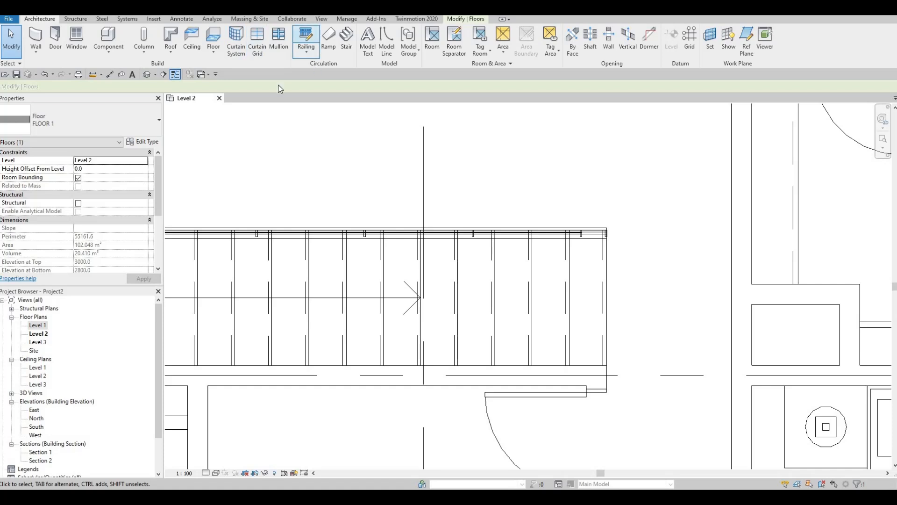
pyautogui.click(107, 123)
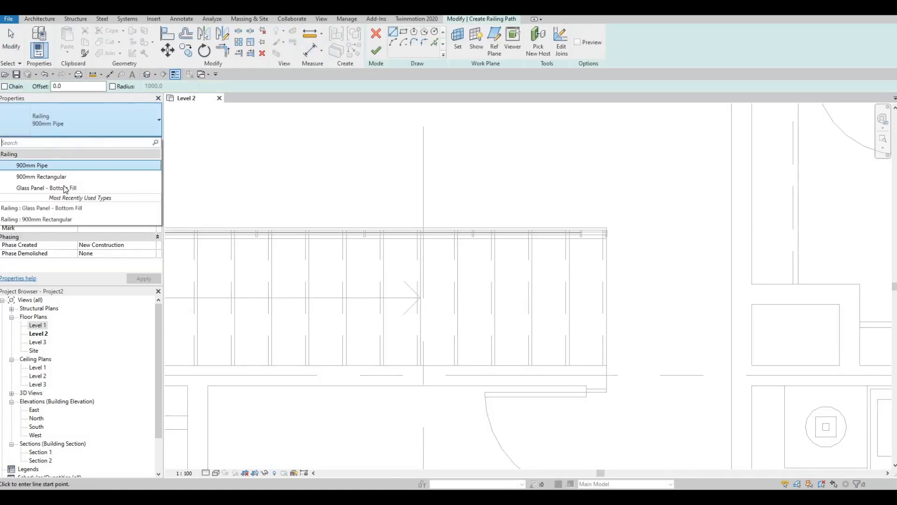
pyautogui.click(65, 188)
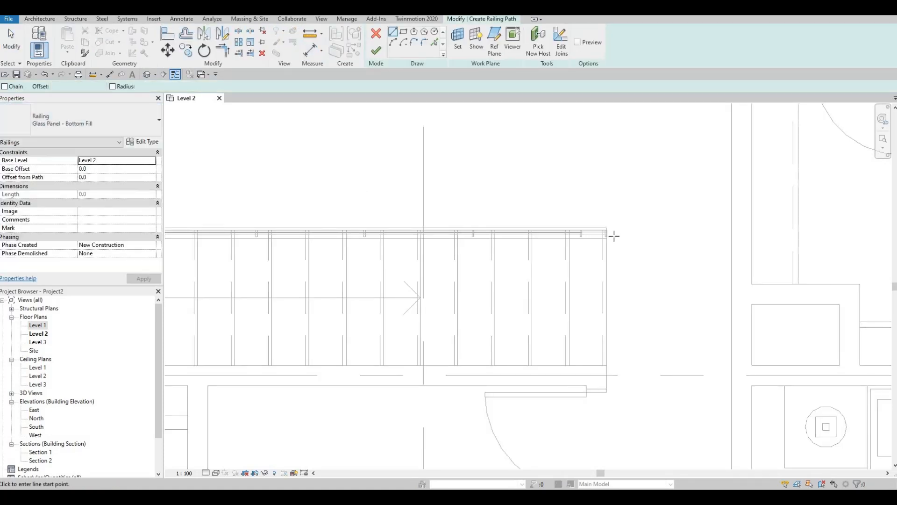
pyautogui.scroll(1, 597, 237)
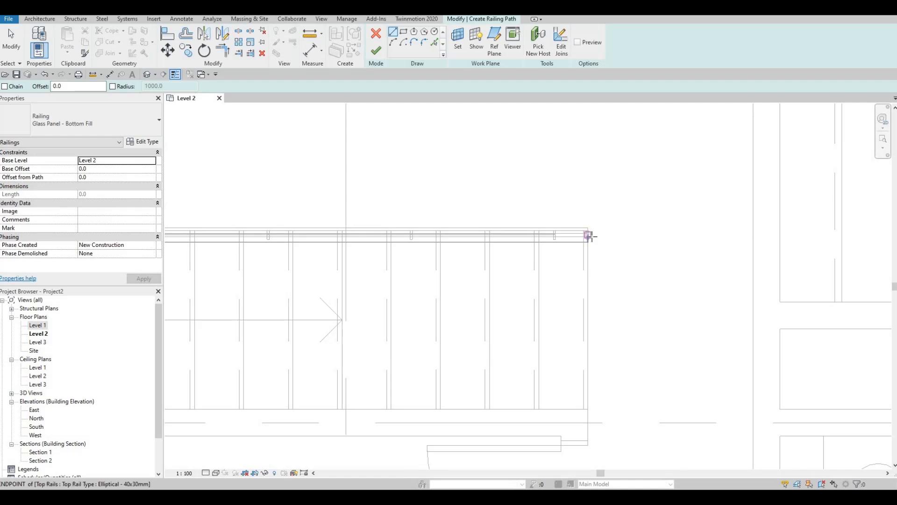
pyautogui.click(591, 237)
pyautogui.moveTo(589, 303); pyautogui.dragTo(588, 180, button='middle')
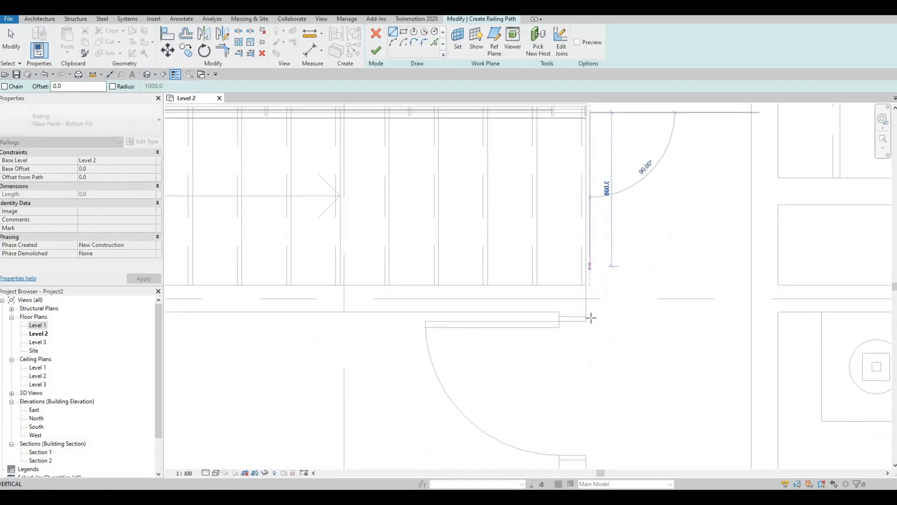
pyautogui.click(590, 316)
pyautogui.press('Escape')
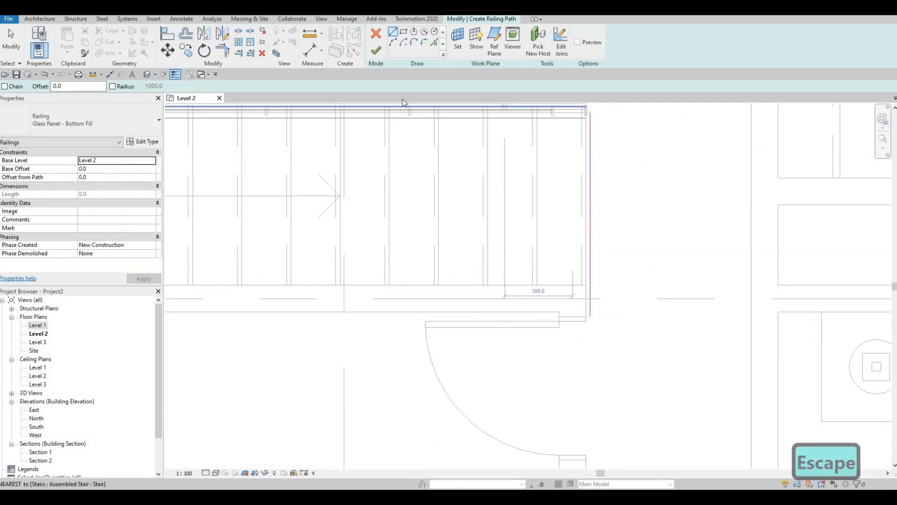
pyautogui.scroll(-1, 569, 206)
pyautogui.press('Escape')
# Nudge the new east-end railing slightly east and north so it sits clear of the stair opening
pyautogui.moveTo(623, 182); pyautogui.dragTo(574, 202, button='middle')
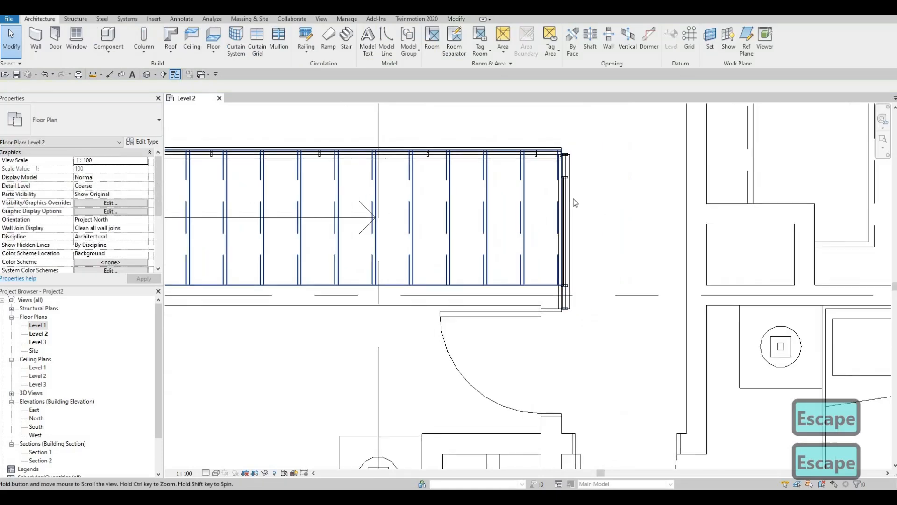
pyautogui.click(574, 200)
pyautogui.press('Right')
pyautogui.press('Right')
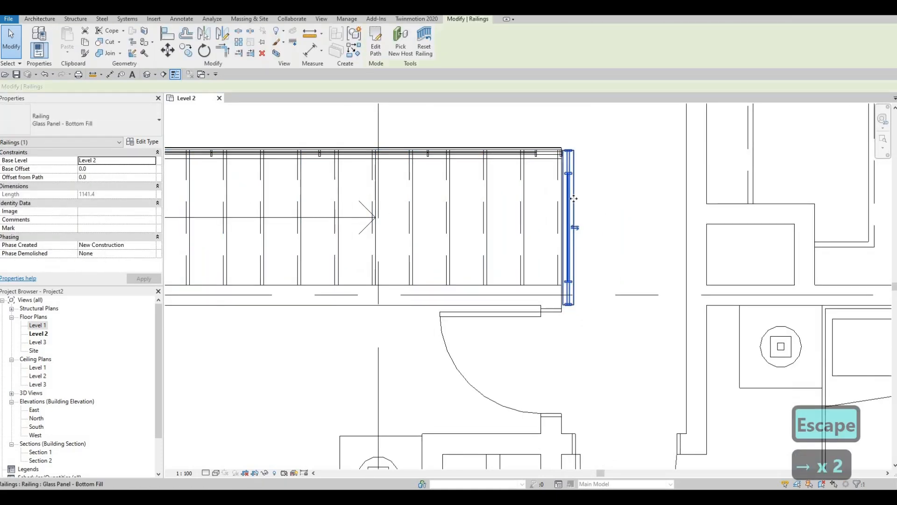
pyautogui.press('Escape')
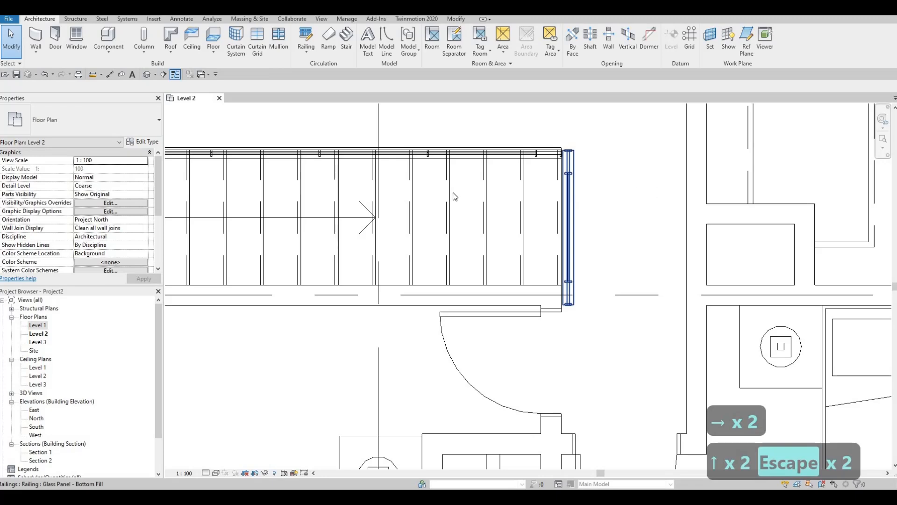
# Examine the bathrooms and large bedroom north of the stair in the Level 2 plan
pyautogui.scroll(-4, 455, 196)
pyautogui.moveTo(447, 187); pyautogui.dragTo(463, 283, button='middle')
pyautogui.moveTo(449, 220); pyautogui.dragTo(445, 241, button='middle')
pyautogui.scroll(-1, 481, 289)
pyautogui.moveTo(534, 157); pyautogui.dragTo(427, 260, button='middle')
pyautogui.scroll(-1, 470, 221)
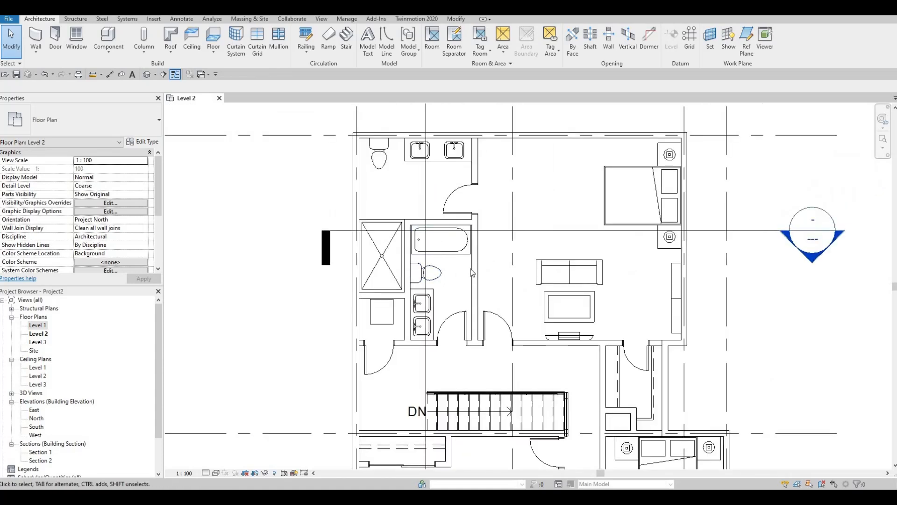
pyautogui.moveTo(466, 259); pyautogui.dragTo(464, 269, button='middle')
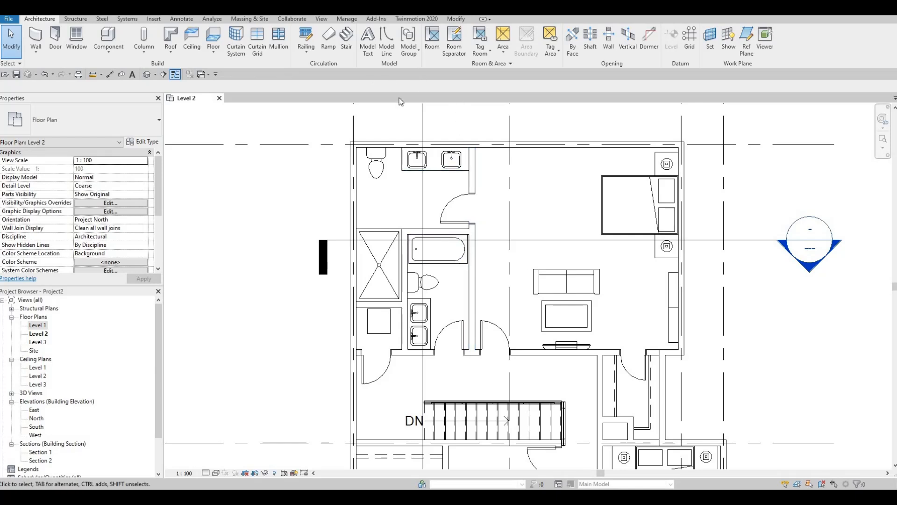
pyautogui.moveTo(464, 298); pyautogui.dragTo(463, 294, button='middle')
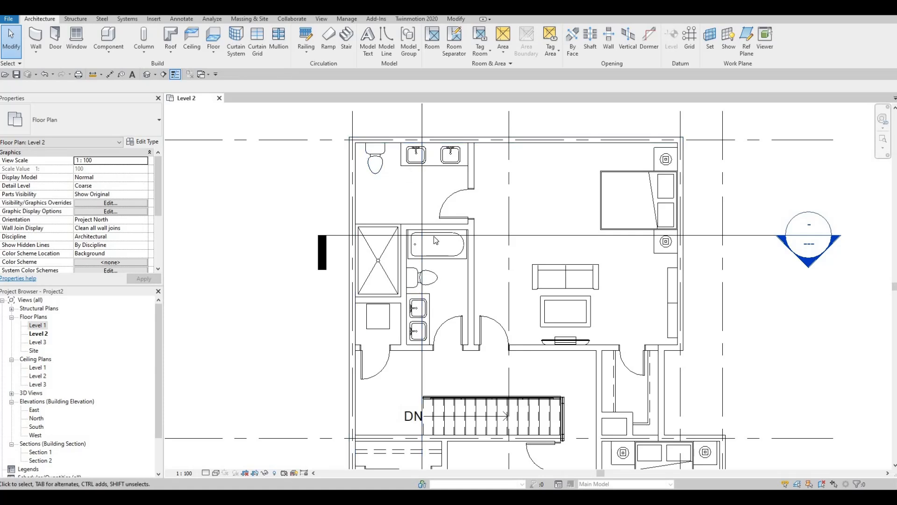
pyautogui.moveTo(541, 145); pyautogui.dragTo(541, 143, button='middle')
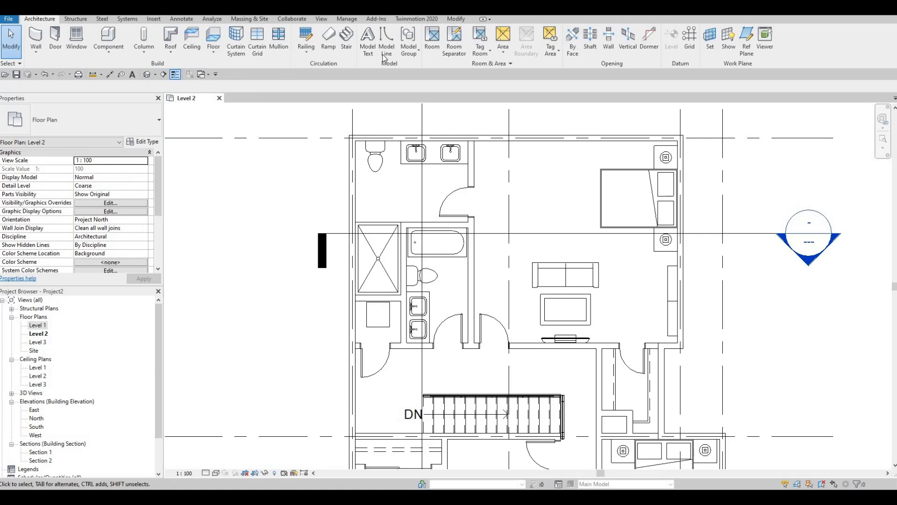
# Start a Split Face on the Level 2 floor's top face
pyautogui.click(456, 19)
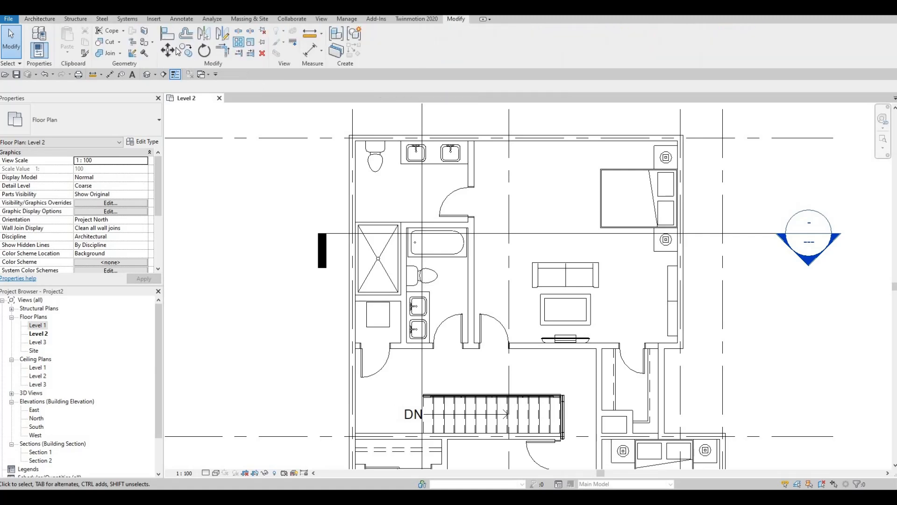
pyautogui.click(145, 34)
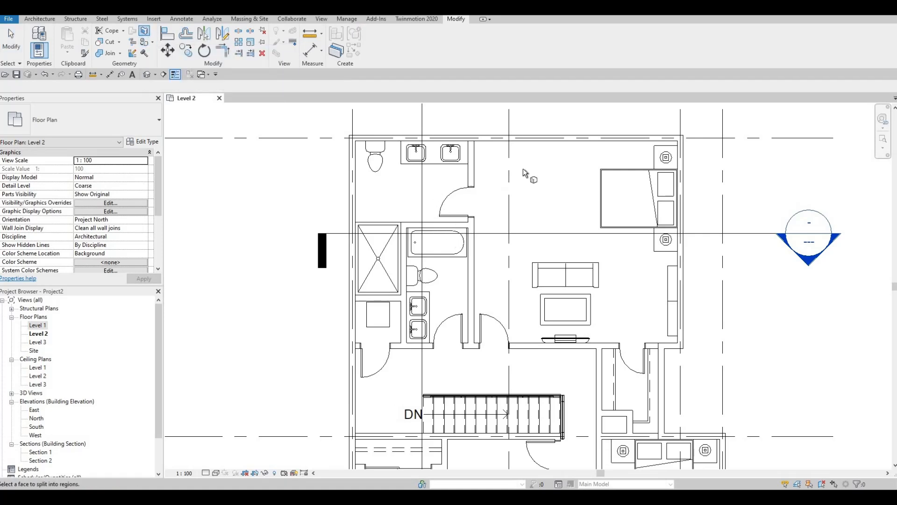
pyautogui.scroll(1, 518, 243)
pyautogui.moveTo(518, 244); pyautogui.dragTo(540, 207, button='middle')
pyautogui.scroll(-1, 539, 207)
pyautogui.moveTo(622, 112); pyautogui.dragTo(600, 148, button='middle')
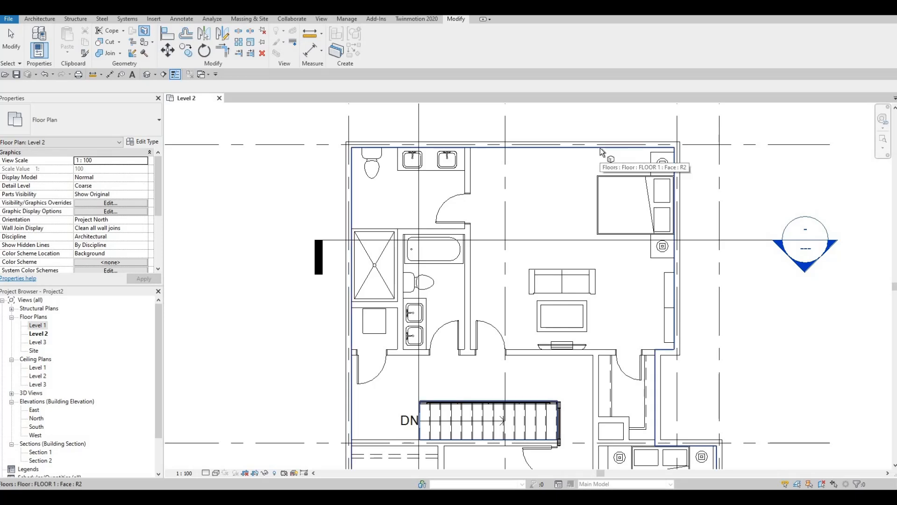
pyautogui.click(600, 148)
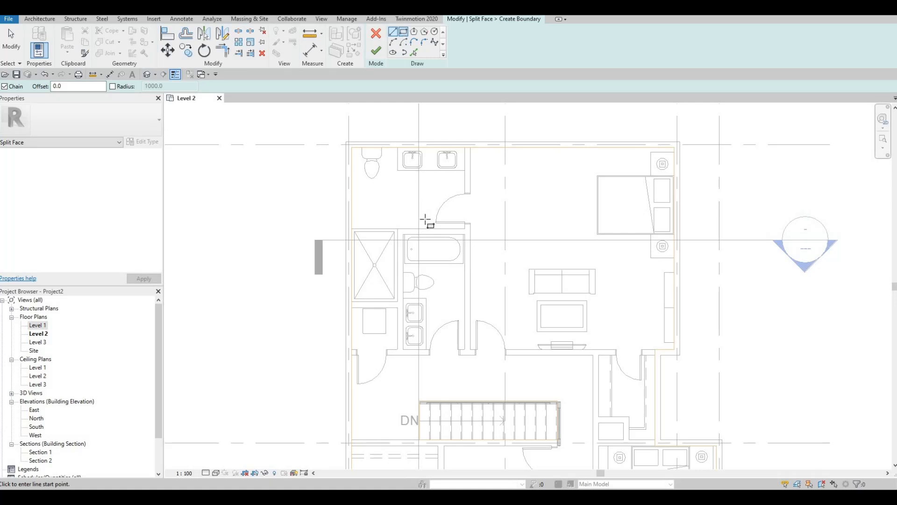
# Sketch a rectangular split boundary along the inner wall faces of the bathroom with the tub and two sinks, and finish it
pyautogui.scroll(1, 401, 232)
pyautogui.scroll(1, 413, 170)
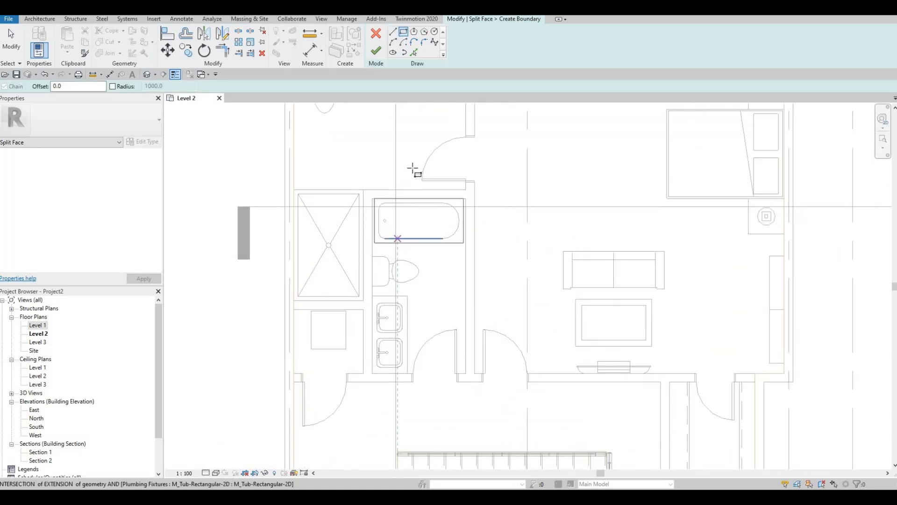
pyautogui.scroll(3, 380, 154)
pyautogui.click(365, 163)
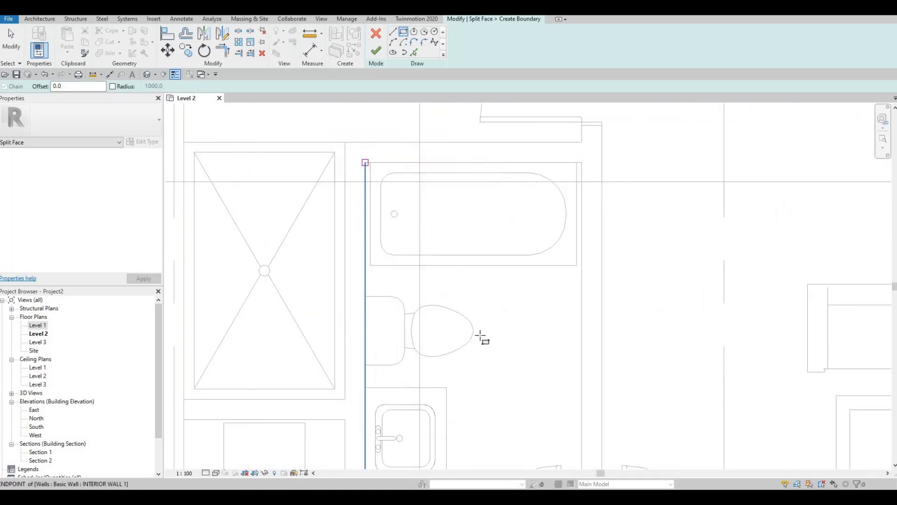
pyautogui.moveTo(533, 358)
pyautogui.mouseDown(button='middle')
pyautogui.moveTo(509, 229)
pyautogui.moveTo(540, 342)
pyautogui.mouseUp(button='middle')
pyautogui.scroll(-3, 509, 229)
pyautogui.scroll(1, 539, 368)
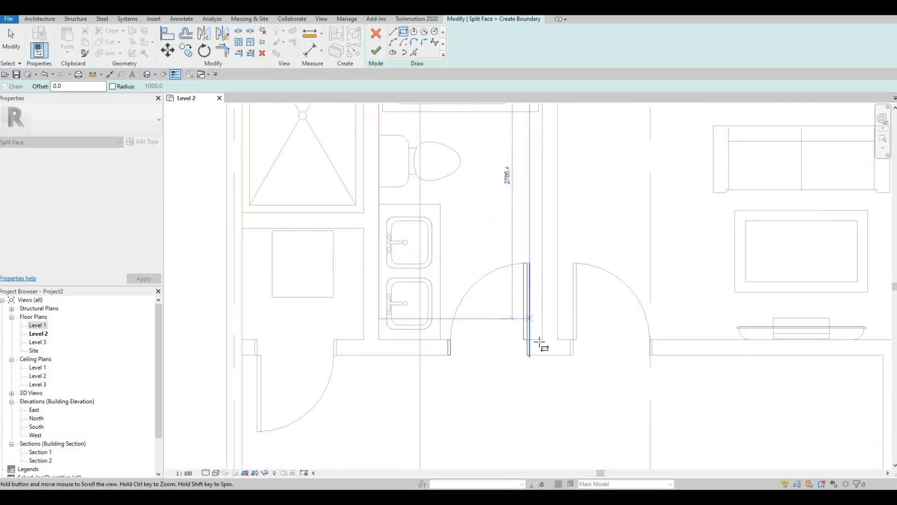
pyautogui.scroll(1, 543, 344)
pyautogui.click(545, 340)
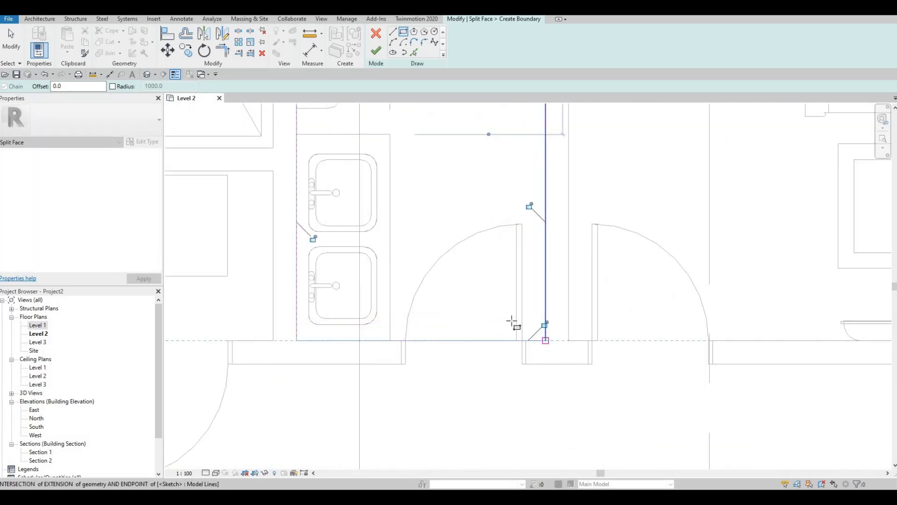
pyautogui.scroll(-3, 468, 371)
pyautogui.scroll(1, 476, 375)
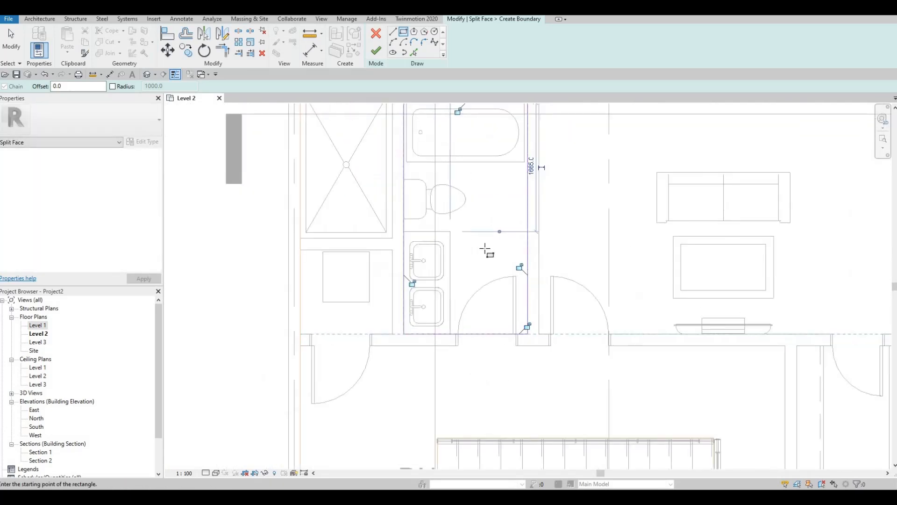
pyautogui.moveTo(452, 285); pyautogui.dragTo(445, 320, button='middle')
pyautogui.click(491, 266)
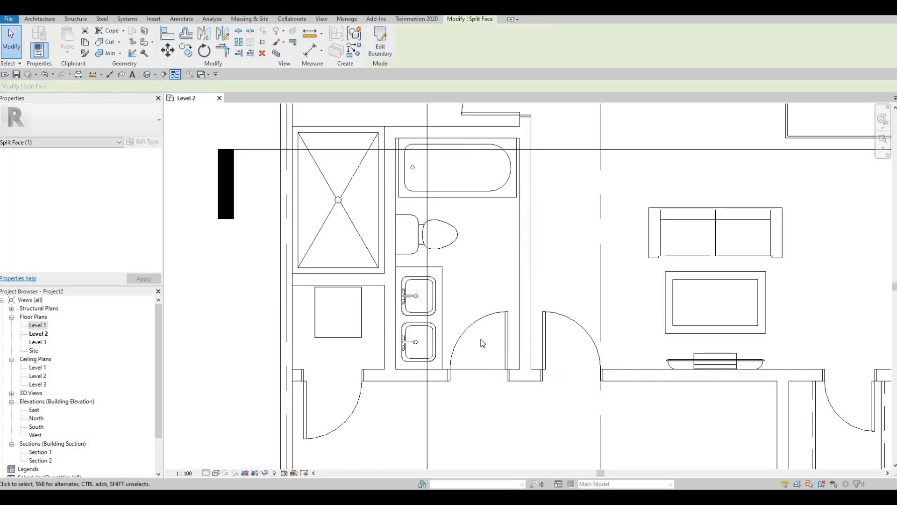
# Start the Paint tool, search the project materials for "TILE" and choose Vinyl Composition Tile for the bathroom floor region
pyautogui.moveTo(483, 369); pyautogui.dragTo(493, 328, button='middle')
pyautogui.press('Tab')
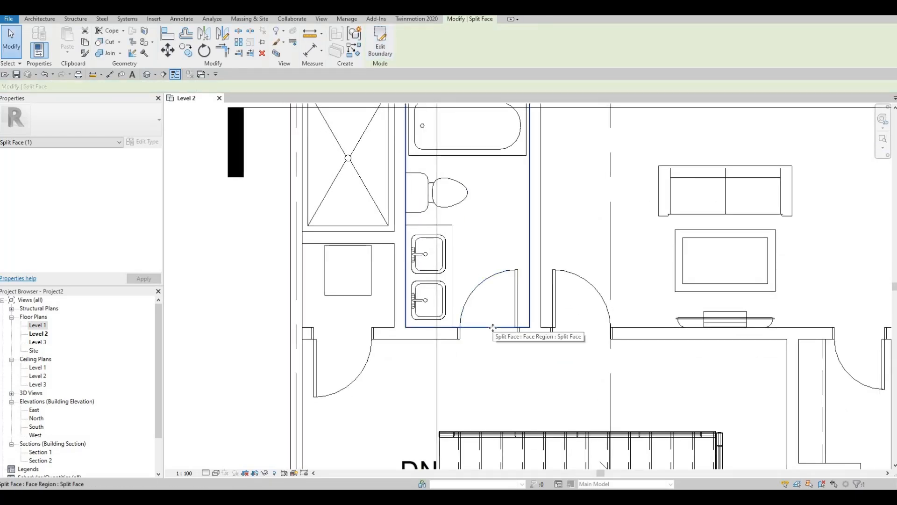
pyautogui.click(145, 43)
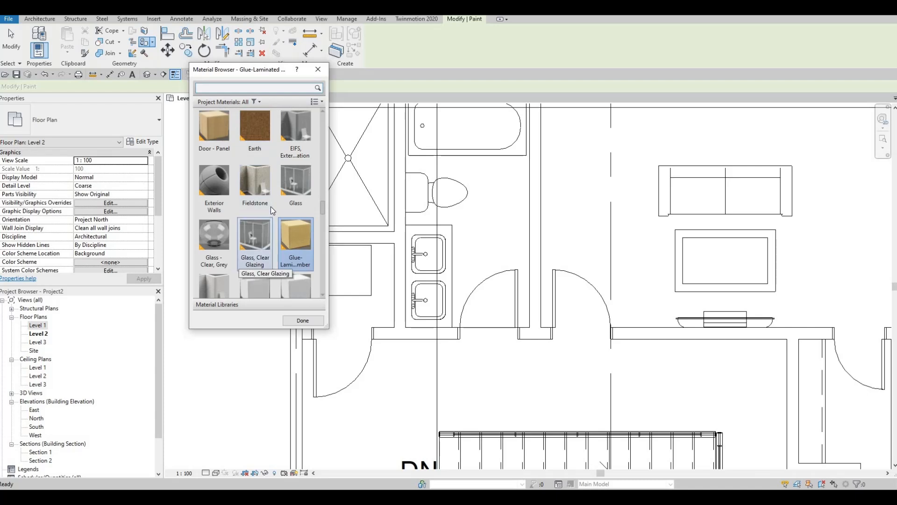
pyautogui.scroll(-5, 250, 252)
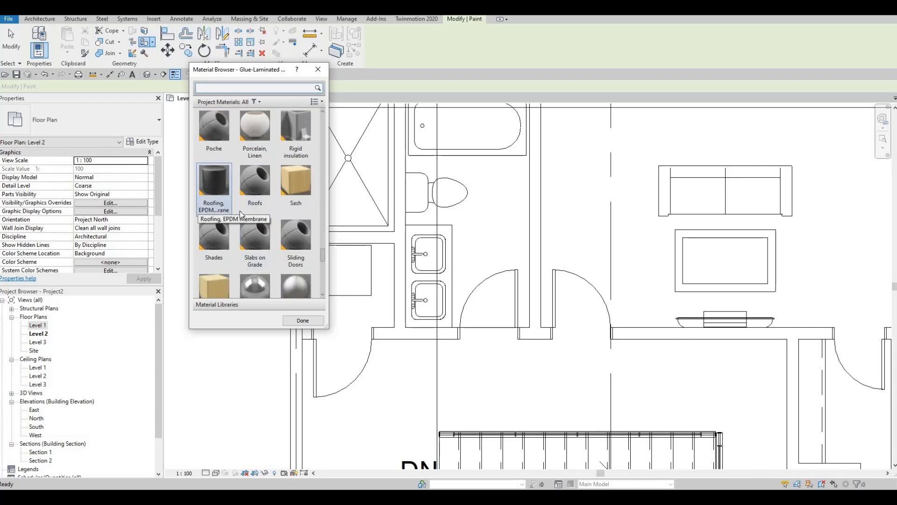
pyautogui.scroll(-5, 239, 211)
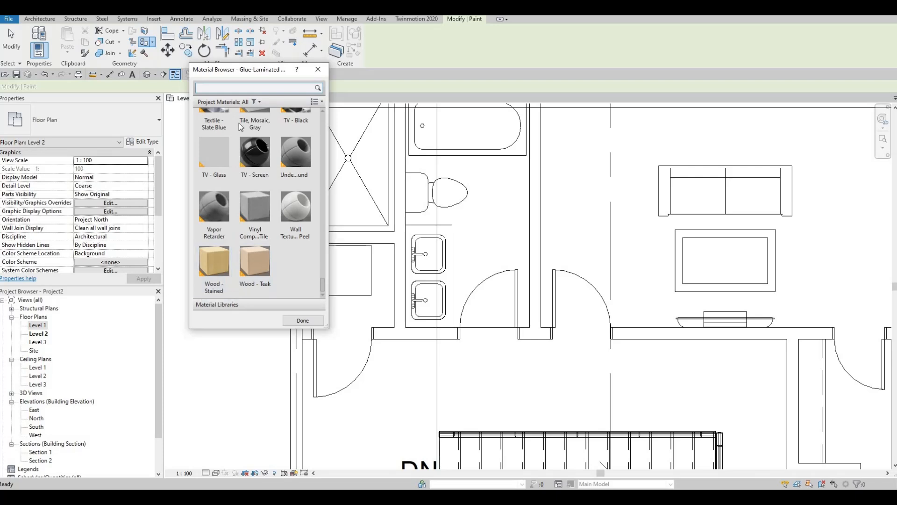
pyautogui.scroll(1, 243, 141)
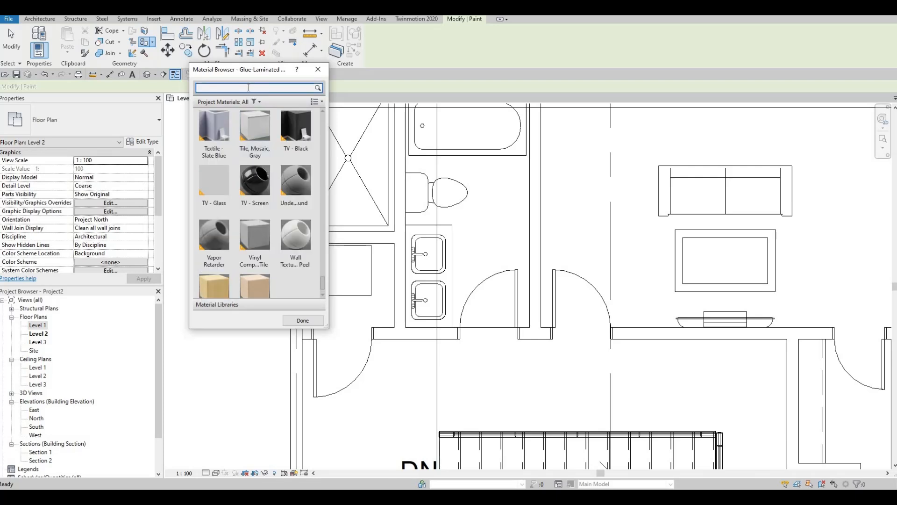
pyautogui.click(249, 88)
pyautogui.write('TILE')
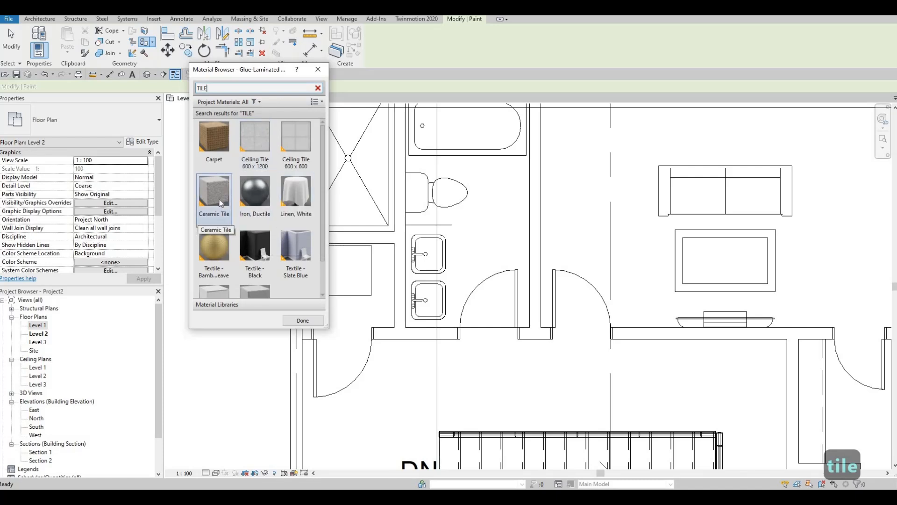
pyautogui.click(221, 202)
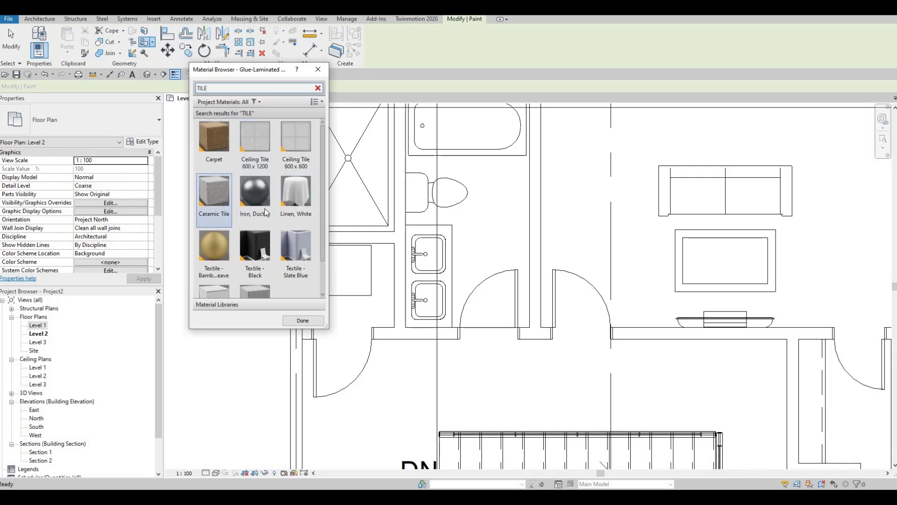
pyautogui.scroll(-2, 266, 219)
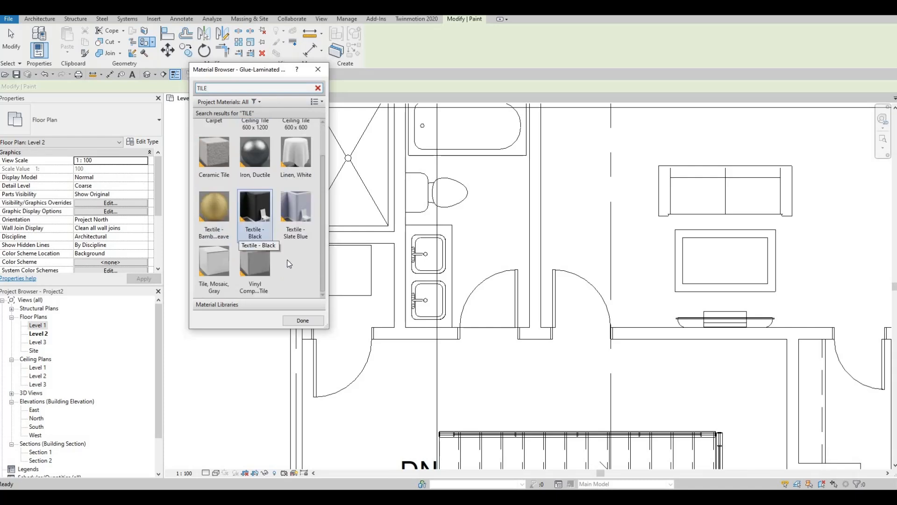
pyautogui.click(267, 271)
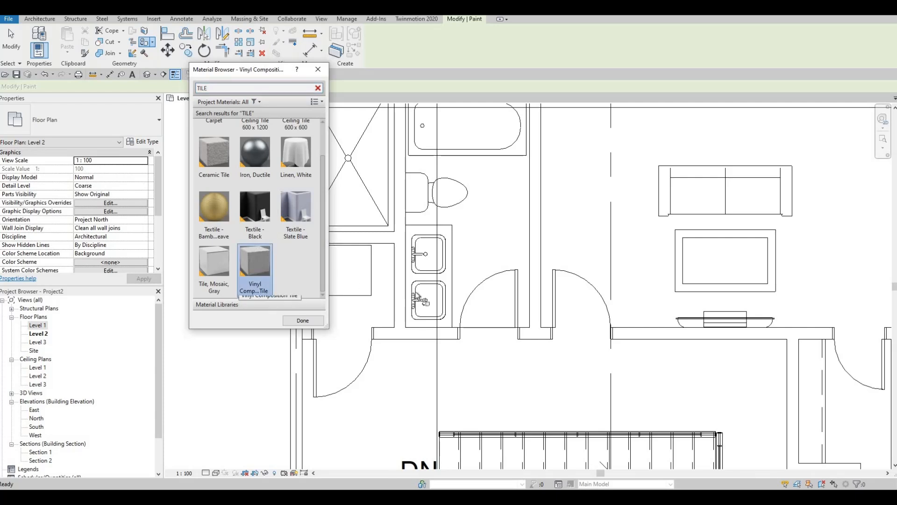
# Paint the split floor region of the tub bathroom with Vinyl Composition Tile and end the painting
pyautogui.click(478, 326)
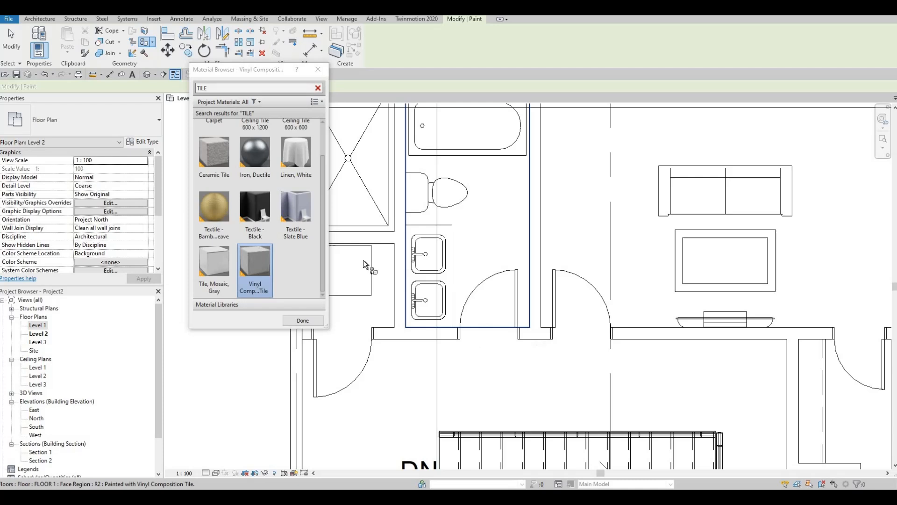
pyautogui.click(311, 320)
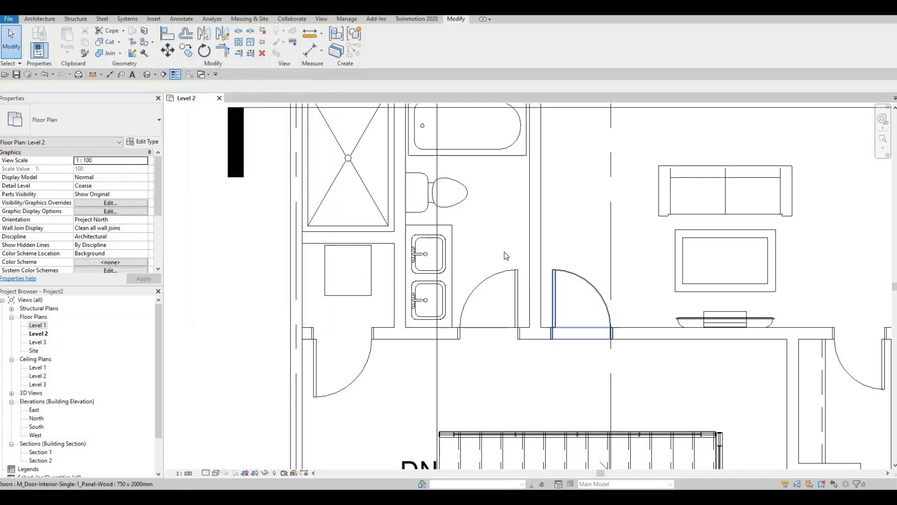
# Preview the Level 2 plan in the Consistent Colors visual style and in Shaded
pyautogui.click(216, 473)
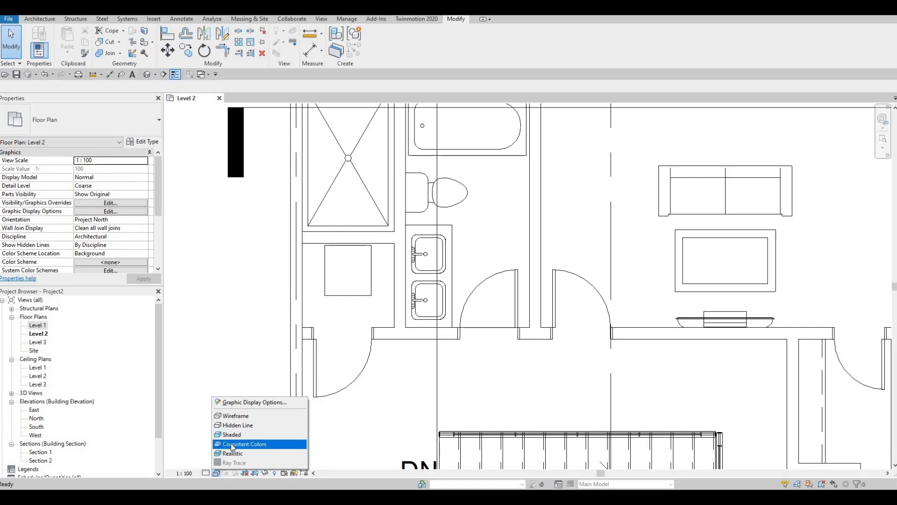
pyautogui.click(233, 445)
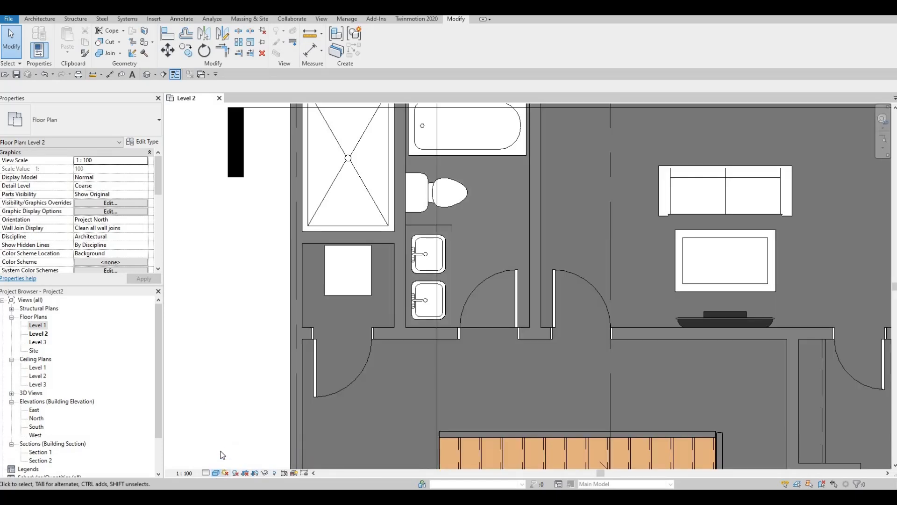
pyautogui.click(216, 473)
pyautogui.click(231, 435)
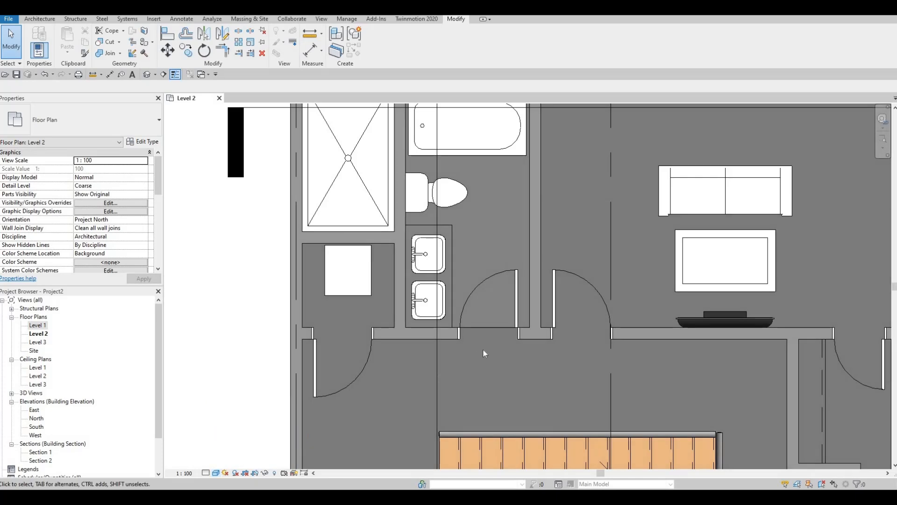
# Select the Level 2 floor at the tub bathroom's doorway to check its split region, and clear the selection
pyautogui.press('Escape')
pyautogui.press('Escape')
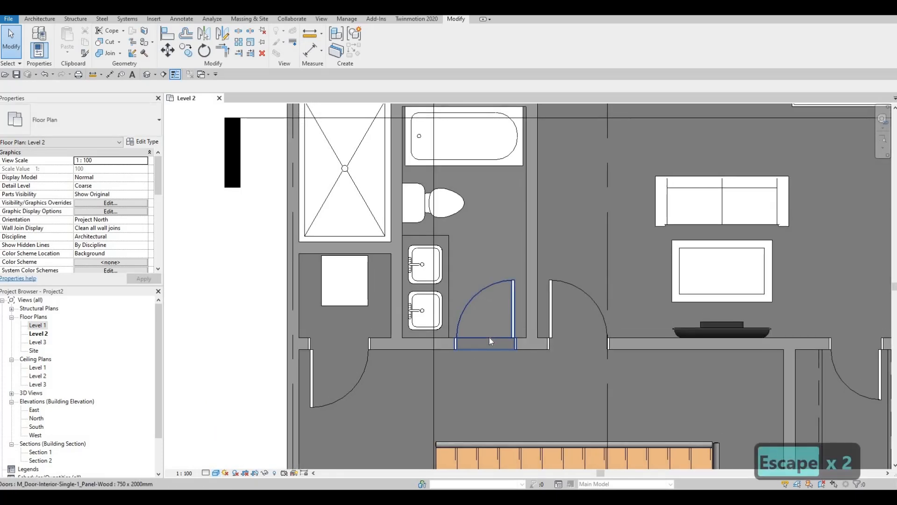
pyautogui.press('Tab')
pyautogui.press('Tab')
pyautogui.click(489, 338)
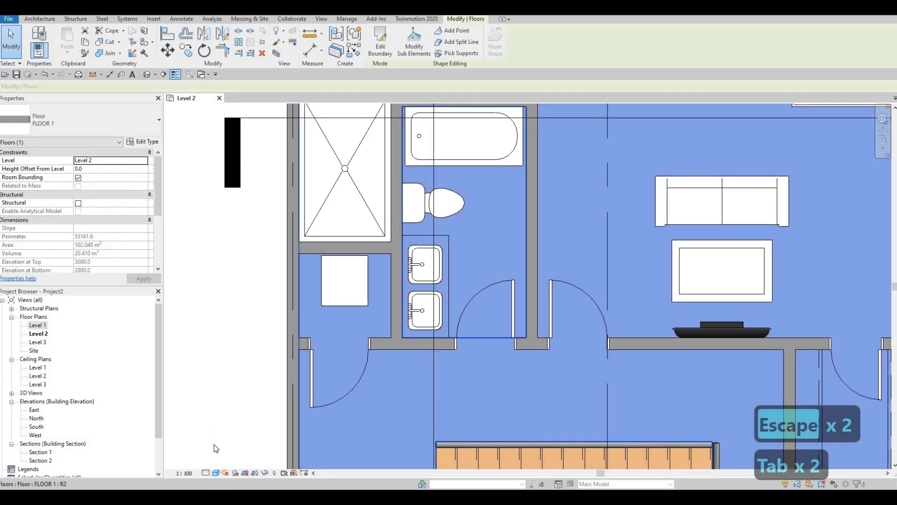
pyautogui.press('Escape')
pyautogui.press('Escape')
# Inspect the painted bathroom tile in the Realistic visual style and return the plan to Hidden Line
pyautogui.click(217, 473)
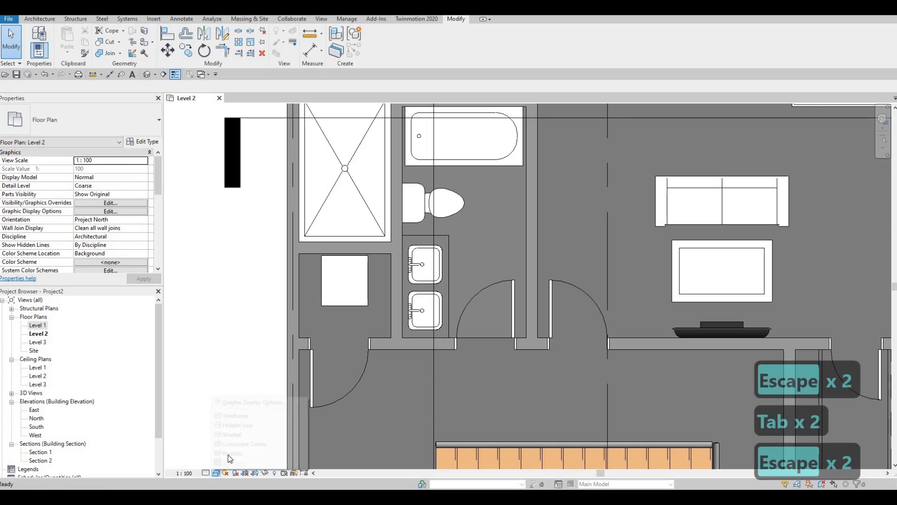
pyautogui.click(231, 453)
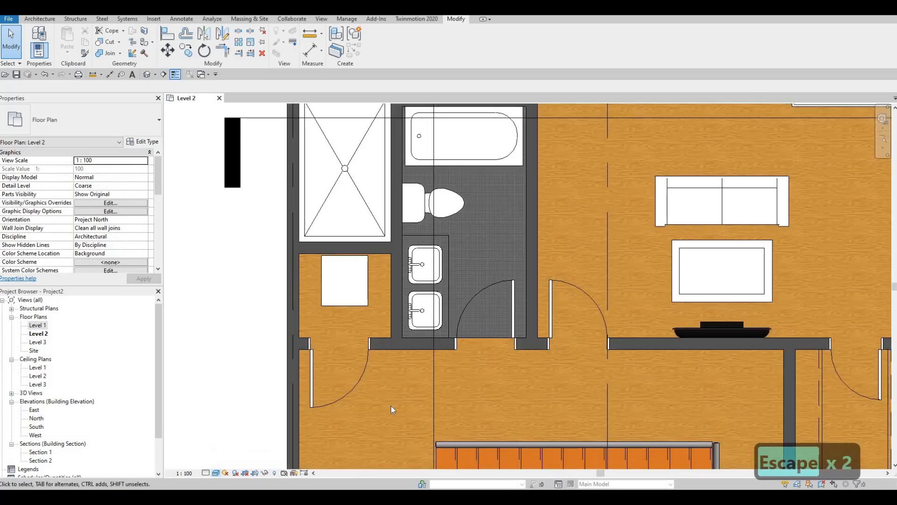
pyautogui.scroll(2, 501, 301)
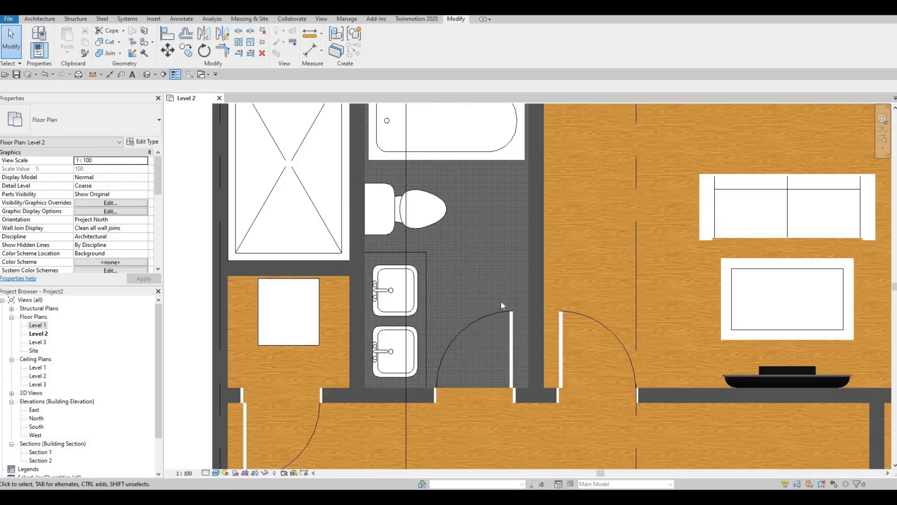
pyautogui.scroll(4, 501, 302)
pyautogui.scroll(-3, 522, 303)
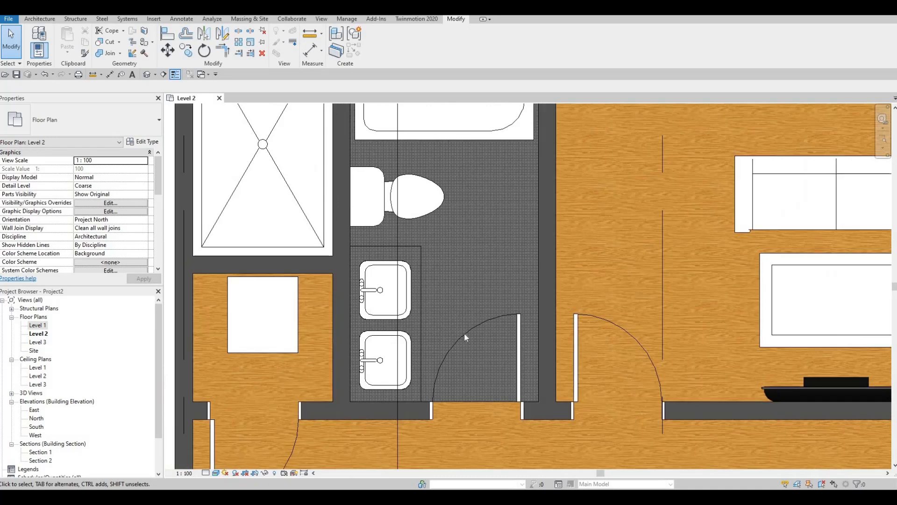
pyautogui.scroll(-3, 465, 374)
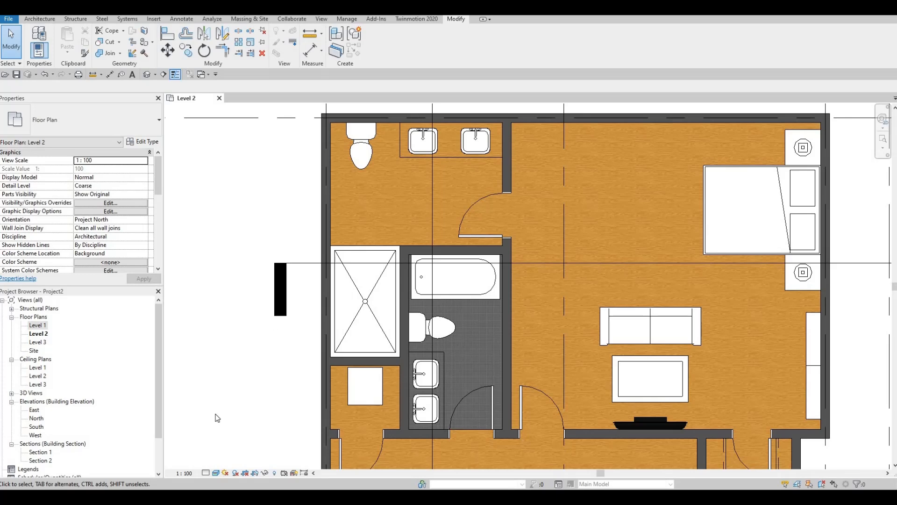
pyautogui.click(216, 472)
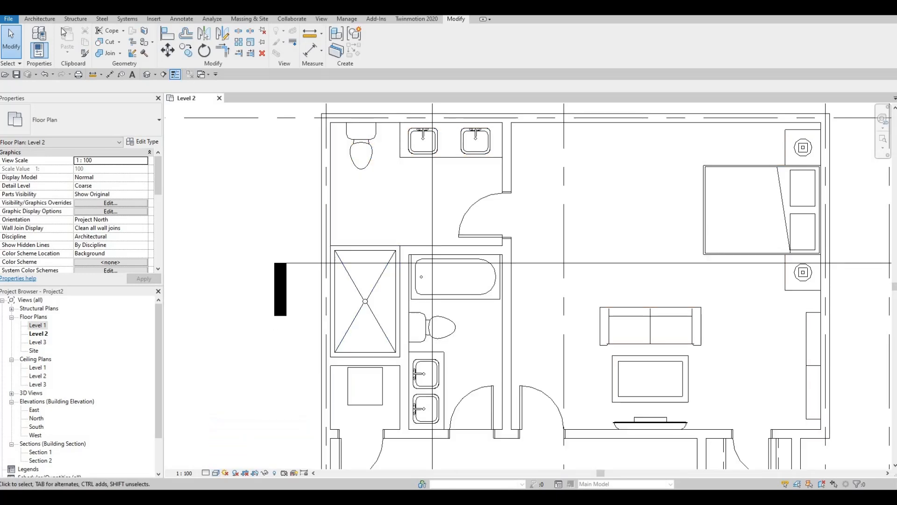
# Start a Split Face on the Level 2 floor and pick boundary lines along the north, west, east and tub-side walls of the shower bathroom
pyautogui.click(144, 33)
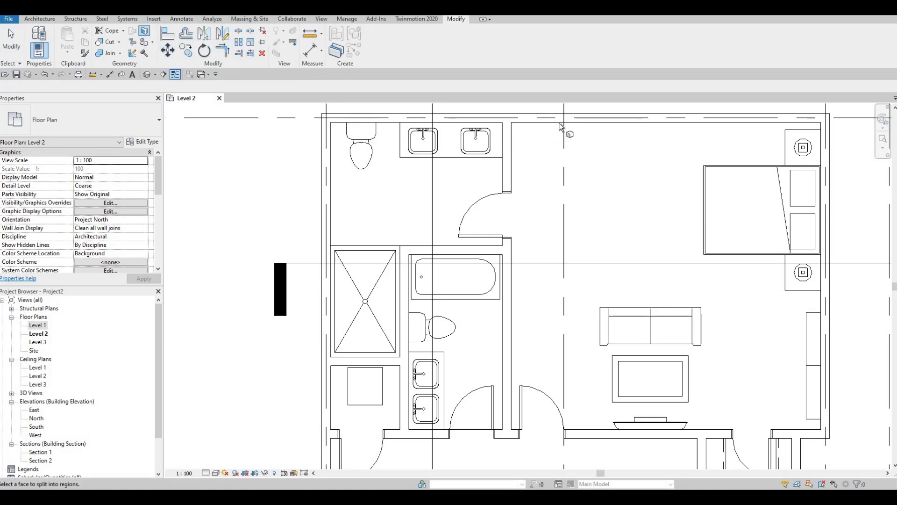
pyautogui.click(508, 147)
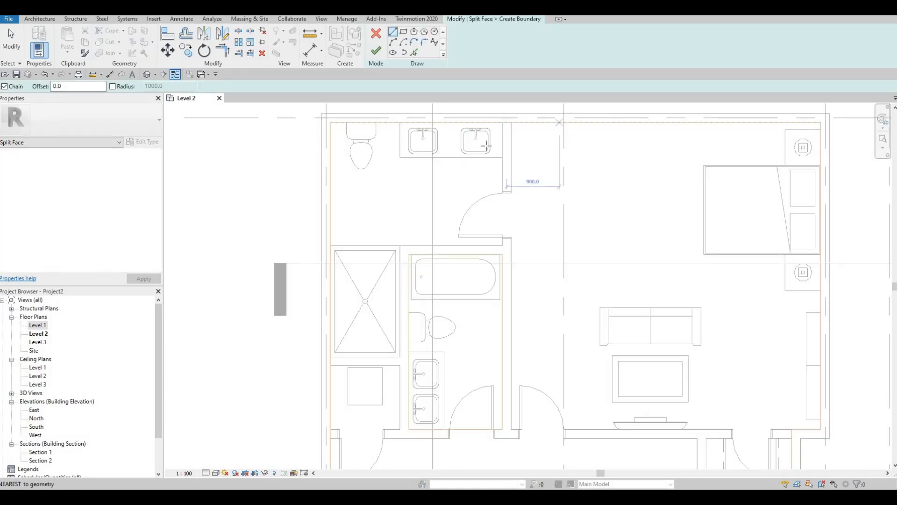
pyautogui.click(413, 52)
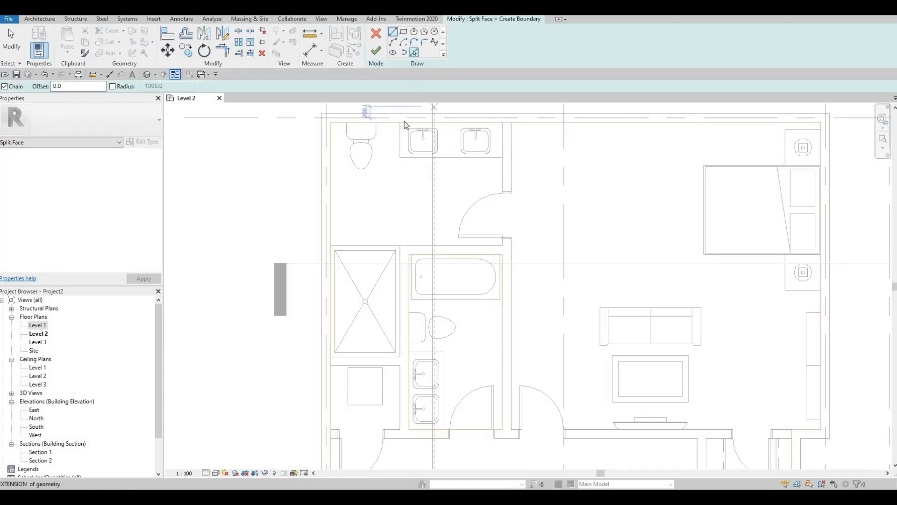
pyautogui.click(342, 160)
pyautogui.click(333, 174)
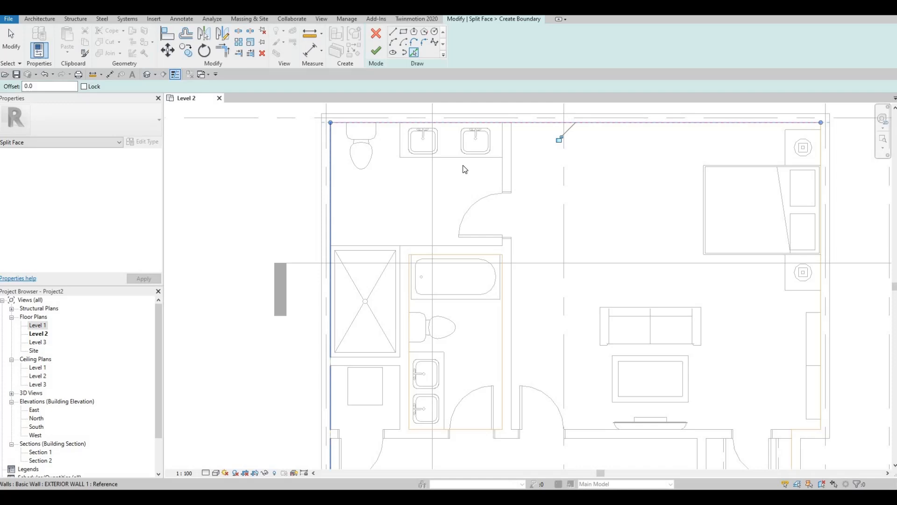
pyautogui.click(501, 168)
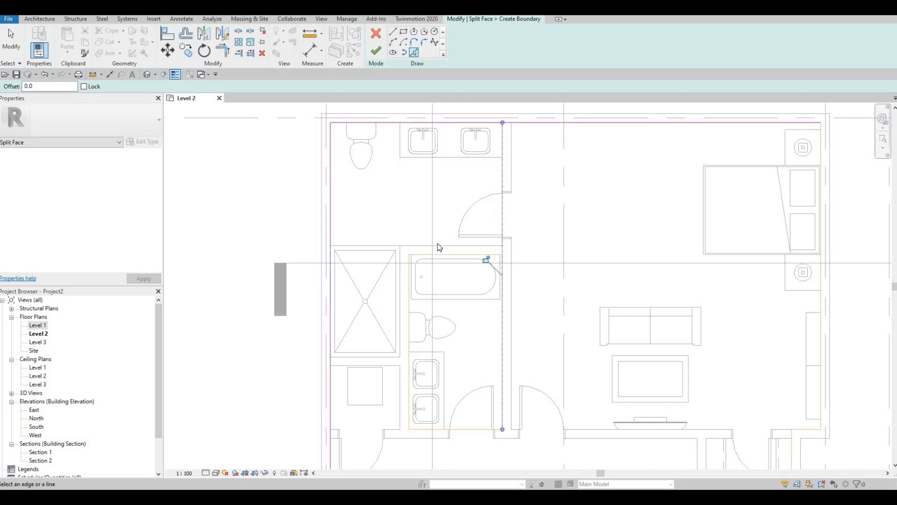
pyautogui.click(417, 244)
# Add split boundary lines along the wall faces south and east of the shower stall, and end the line picking
pyautogui.scroll(2, 374, 317)
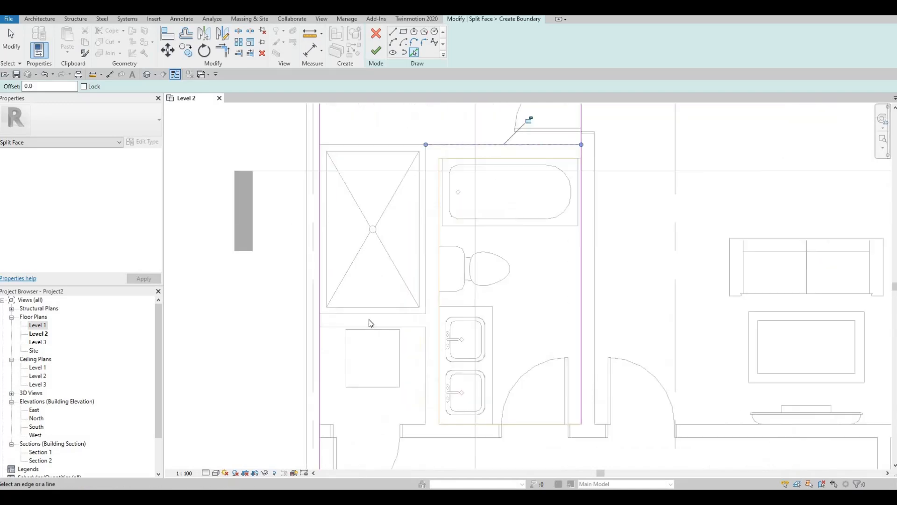
pyautogui.click(423, 275)
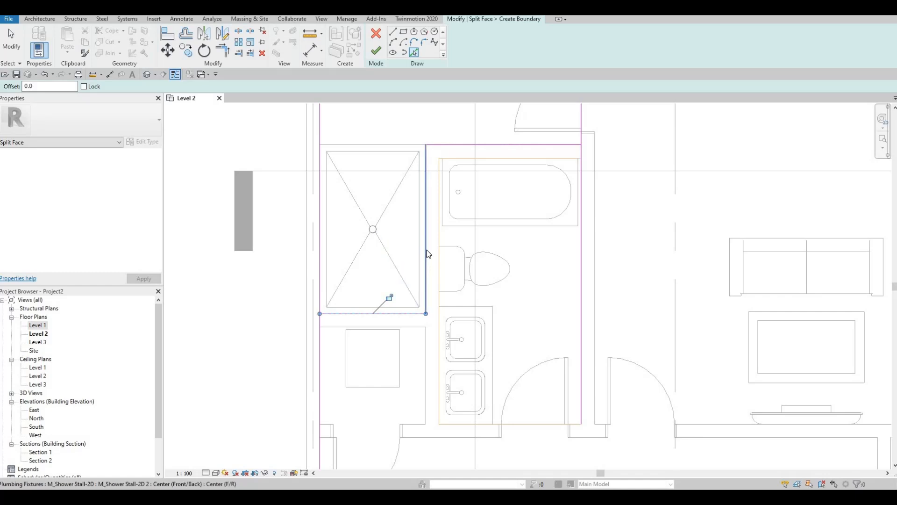
pyautogui.click(426, 262)
pyautogui.moveTo(429, 235); pyautogui.dragTo(416, 259, button='middle')
pyautogui.scroll(-2, 416, 259)
pyautogui.press('Escape')
pyautogui.press('Escape')
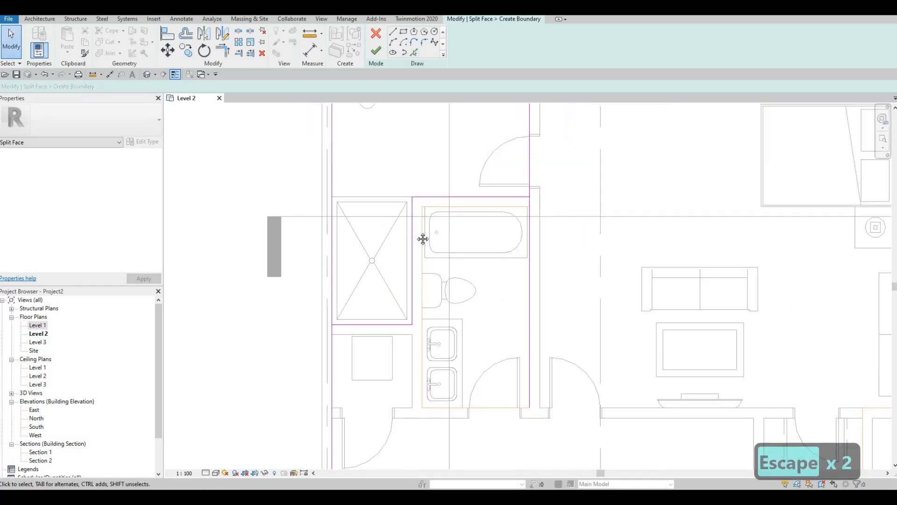
# Trim the split boundary lines at their corners into a closed L-shaped loop around the bathroom and shower
pyautogui.press('t')
pyautogui.press('r')
pyautogui.scroll(-2, 472, 252)
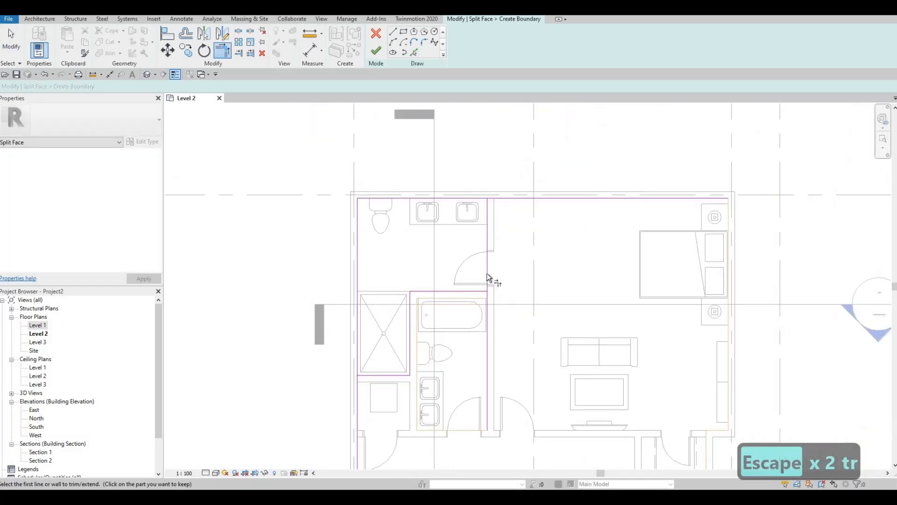
pyautogui.click(482, 291)
pyautogui.click(485, 211)
pyautogui.click(485, 205)
pyautogui.click(481, 200)
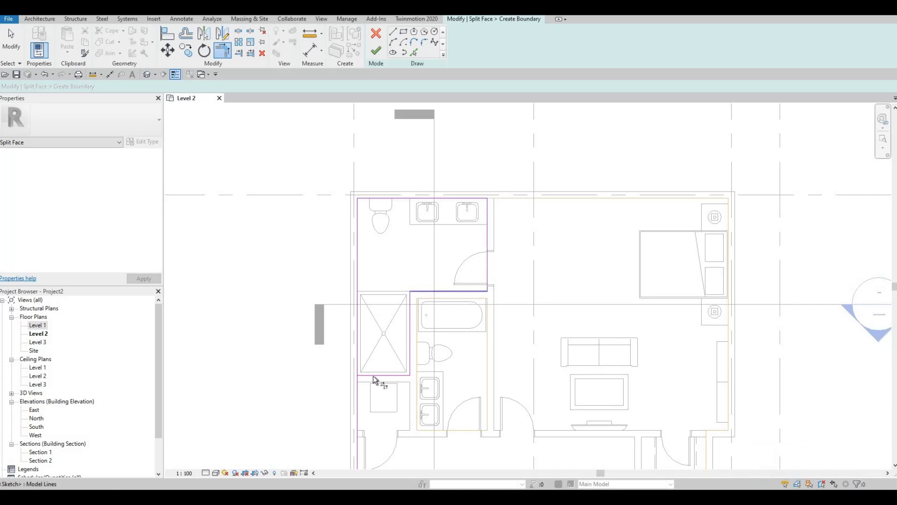
pyautogui.click(366, 361)
pyautogui.click(356, 348)
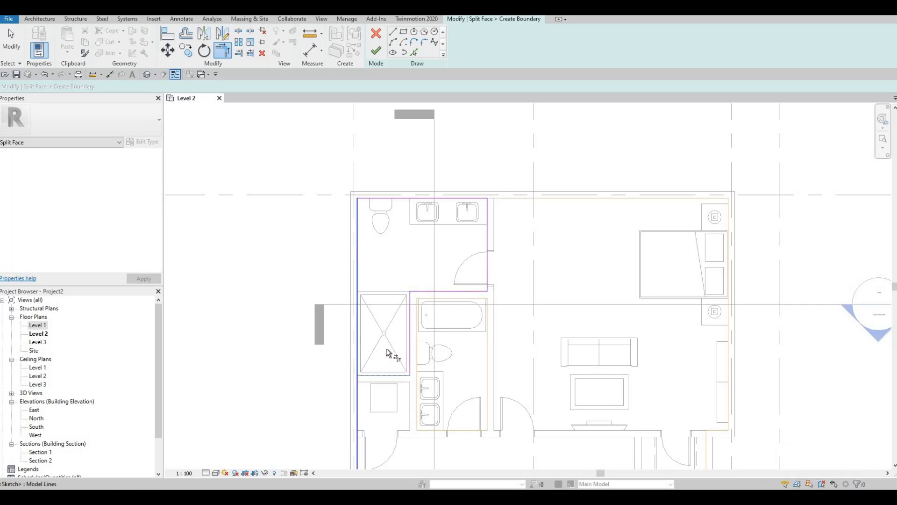
# Try to finish the split face with its closed loop, try to show the problem element, and return to the sketch
pyautogui.moveTo(372, 250); pyautogui.dragTo(309, 247, button='middle')
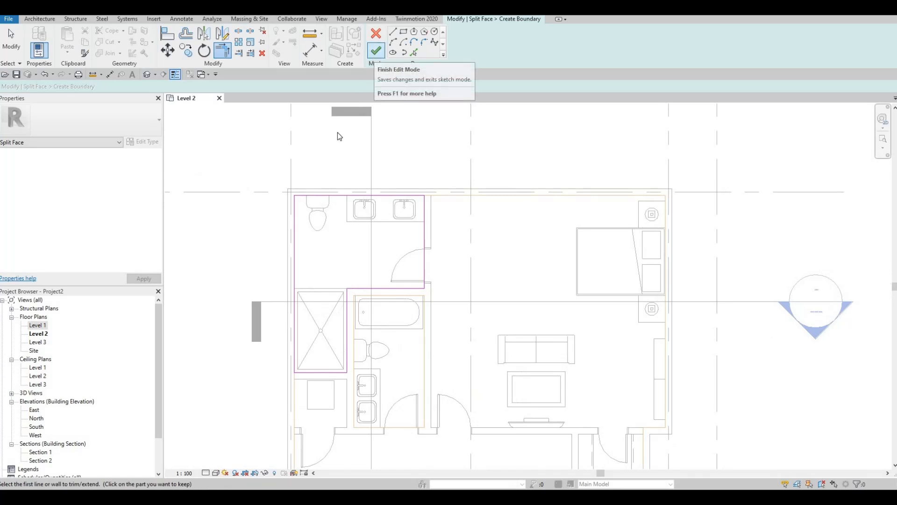
pyautogui.click(376, 51)
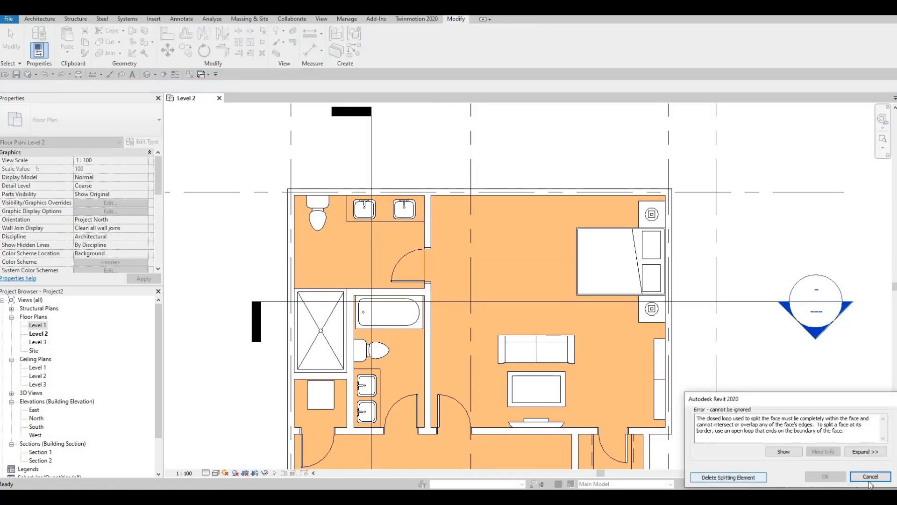
pyautogui.click(778, 453)
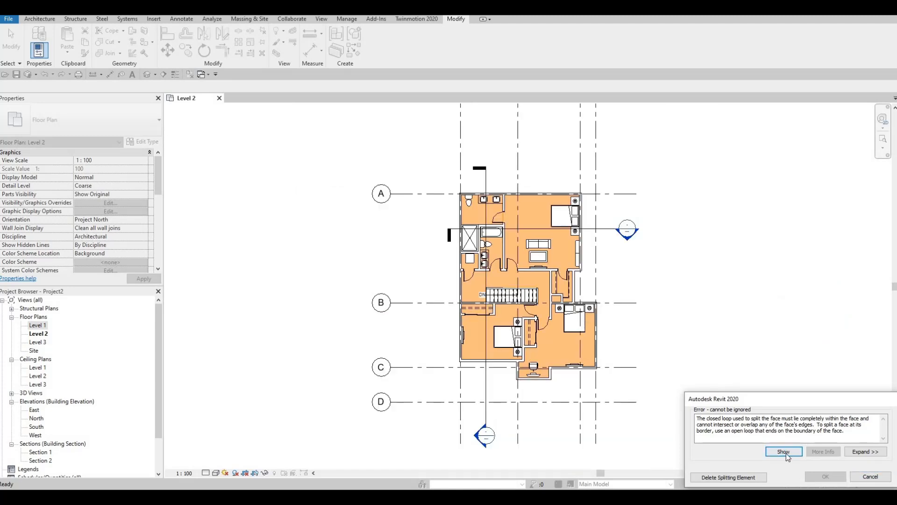
pyautogui.click(786, 453)
pyautogui.press('Escape')
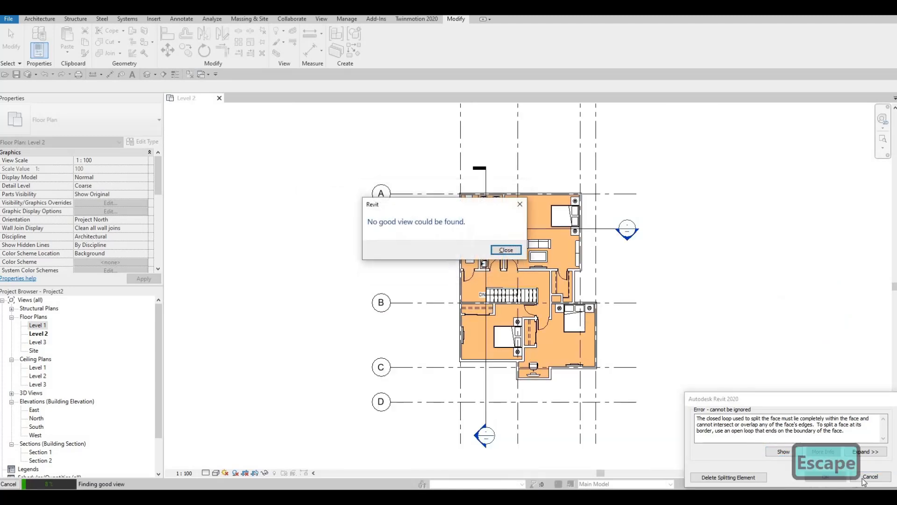
pyautogui.press('Escape')
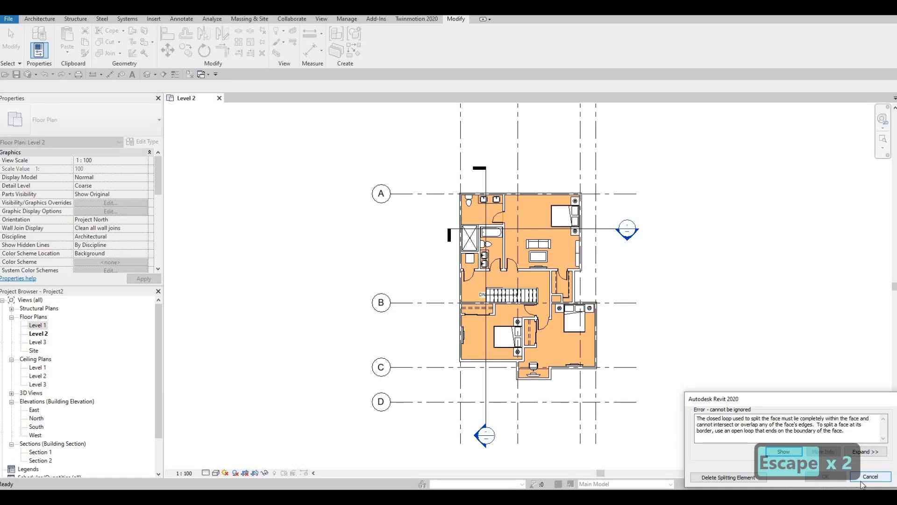
pyautogui.press('Escape')
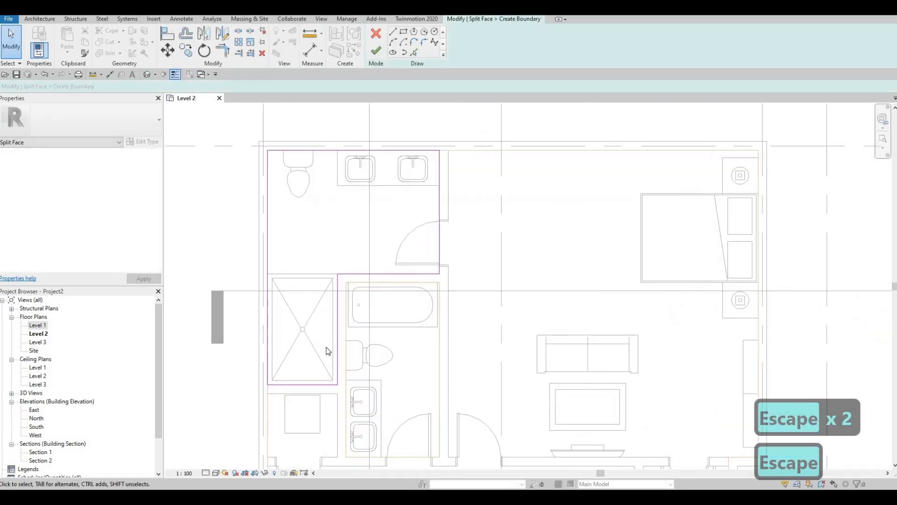
# Delete the split boundary lines that overlap the floor's edges along the north and west exterior walls
pyautogui.scroll(2, 328, 351)
pyautogui.moveTo(376, 341); pyautogui.dragTo(423, 396, button='middle')
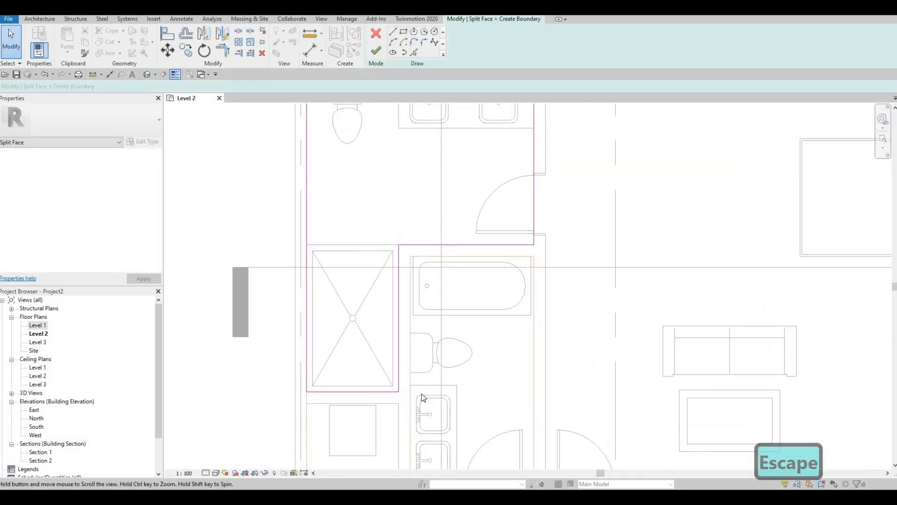
pyautogui.moveTo(436, 348); pyautogui.dragTo(478, 406, button='middle')
pyautogui.moveTo(420, 441); pyautogui.dragTo(439, 376, button='middle')
pyautogui.scroll(1, 445, 349)
pyautogui.scroll(-2, 419, 384)
pyautogui.moveTo(554, 185); pyautogui.dragTo(544, 208, button='middle')
pyautogui.press('Escape')
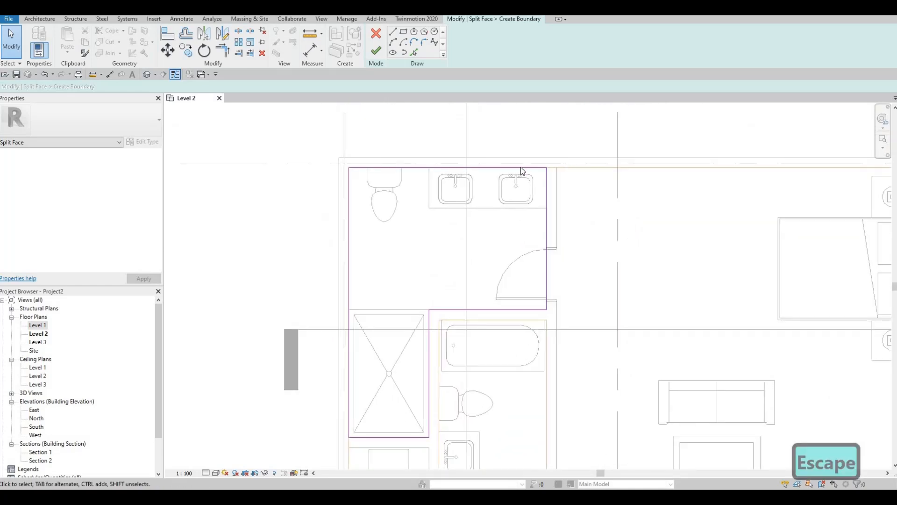
pyautogui.click(521, 167)
pyautogui.press('Delete')
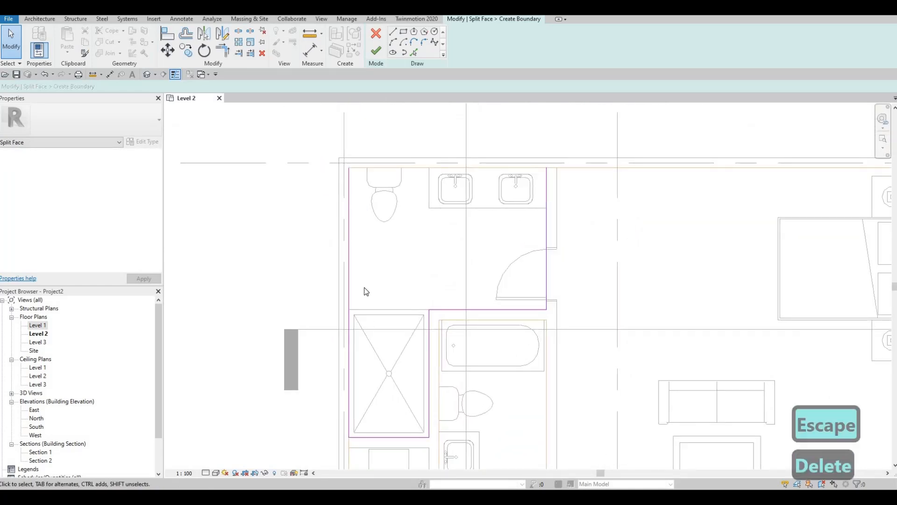
pyautogui.click(349, 280)
pyautogui.press('Delete')
# Check the remaining split boundary lines around the north bathroom and shower against the floor's edges, and finish the split face
pyautogui.scroll(2, 517, 174)
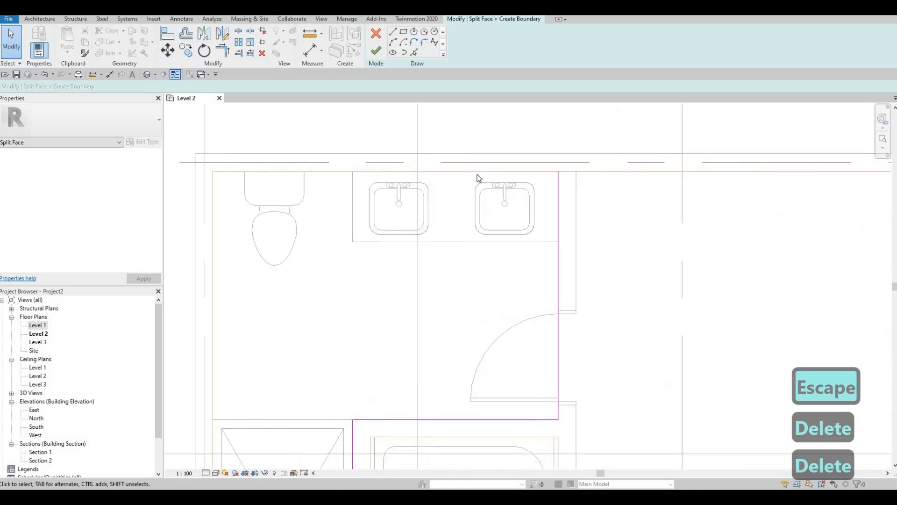
pyautogui.scroll(1, 518, 174)
pyautogui.scroll(2, 561, 170)
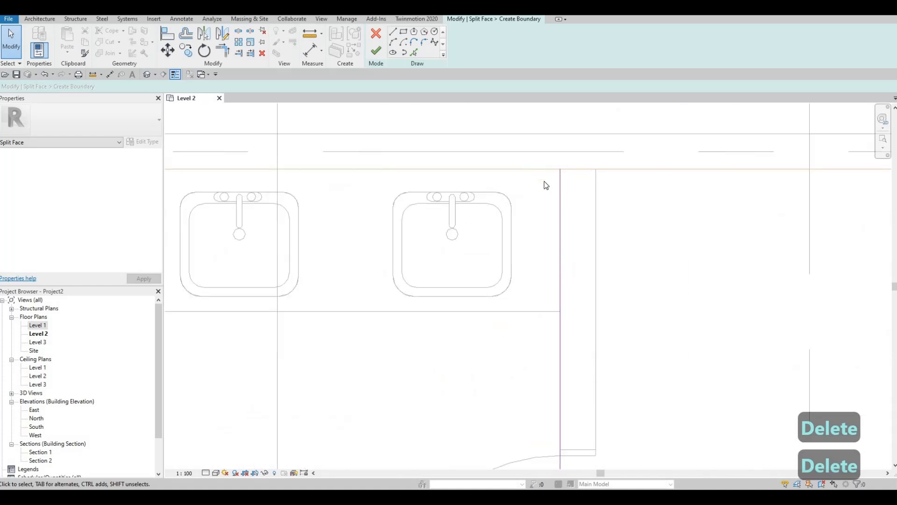
pyautogui.scroll(-2, 528, 171)
pyautogui.scroll(2, 537, 168)
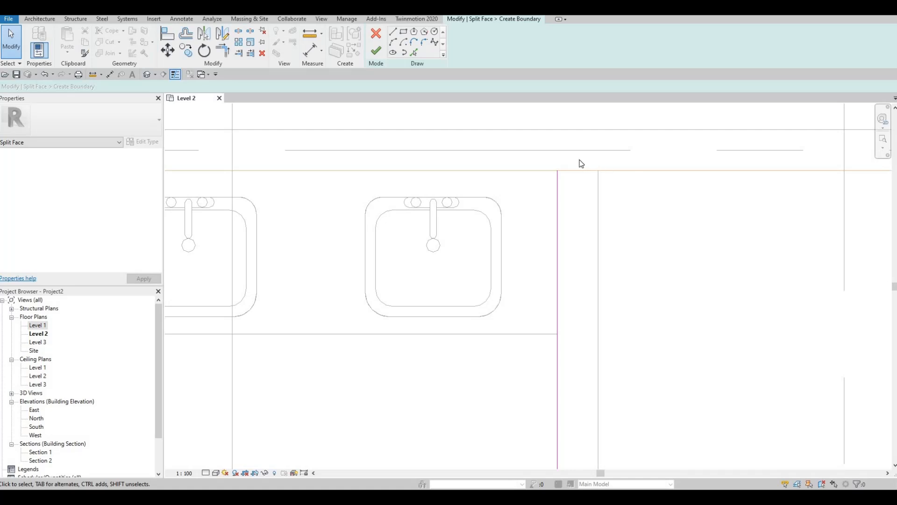
pyautogui.scroll(-5, 563, 158)
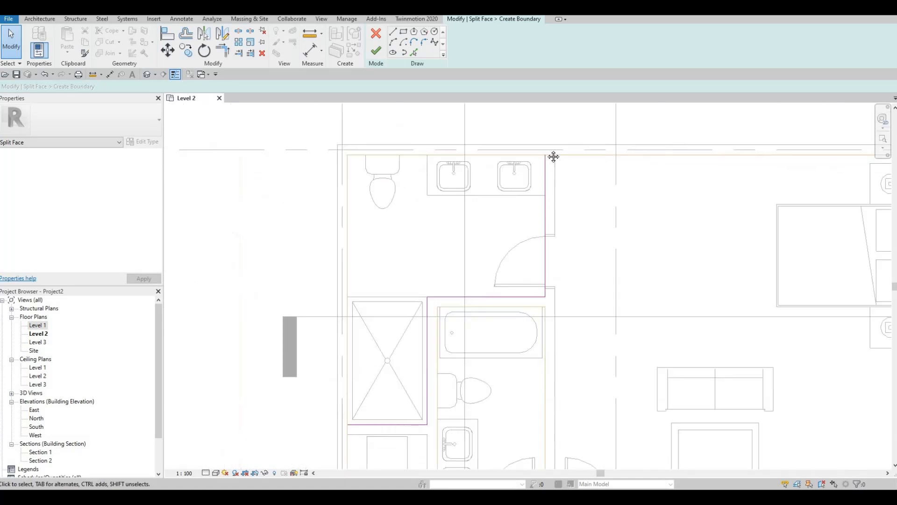
pyautogui.scroll(-1, 553, 155)
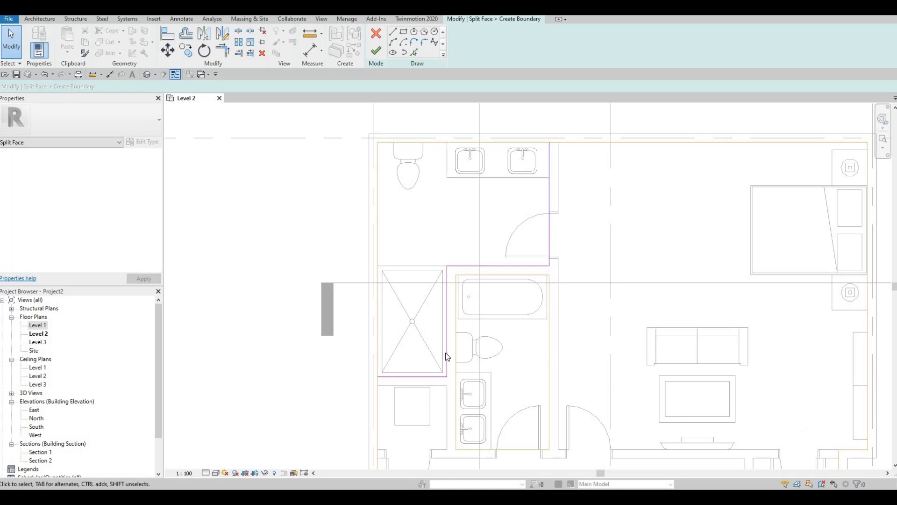
pyautogui.moveTo(432, 288); pyautogui.dragTo(489, 105, button='middle')
pyautogui.scroll(-1, 473, 171)
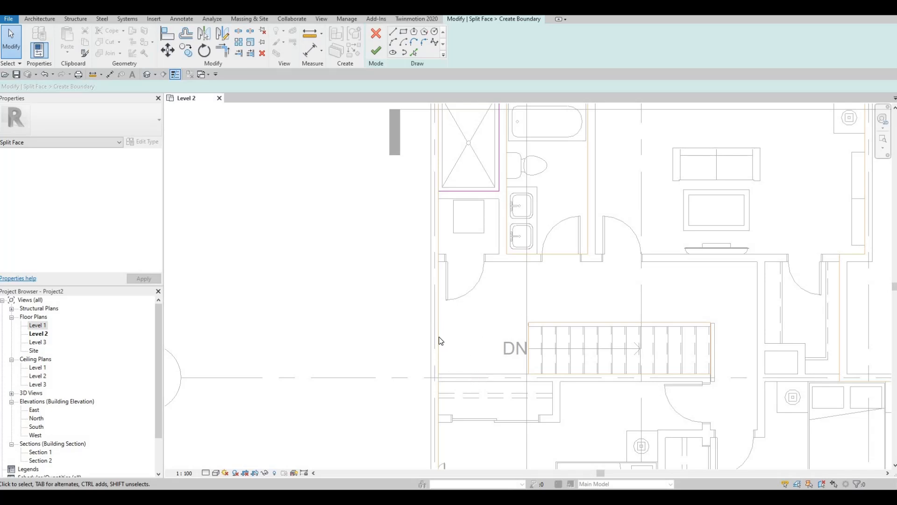
pyautogui.moveTo(491, 210); pyautogui.dragTo(490, 339, button='middle')
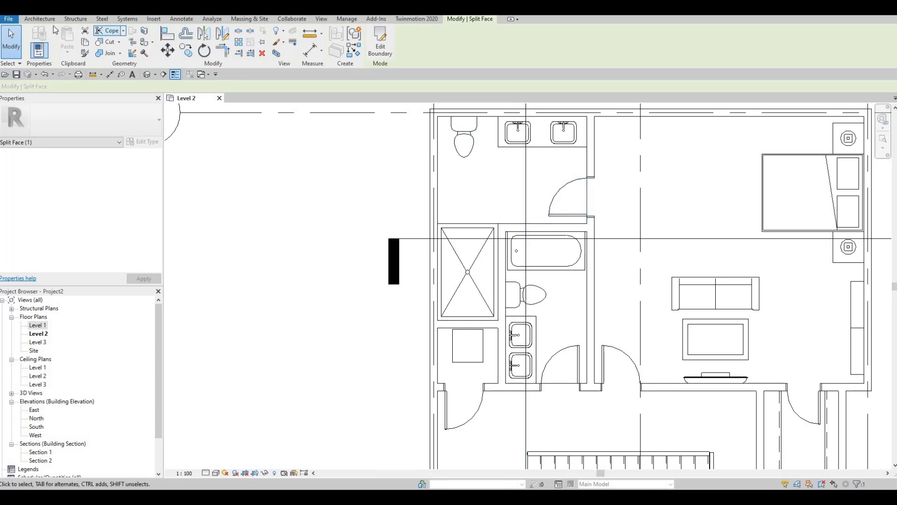
# Paint the split floor face of the north bathroom with the Textile - Slate Blue material and end the Paint command
pyautogui.click(146, 42)
pyautogui.scroll(1, 281, 180)
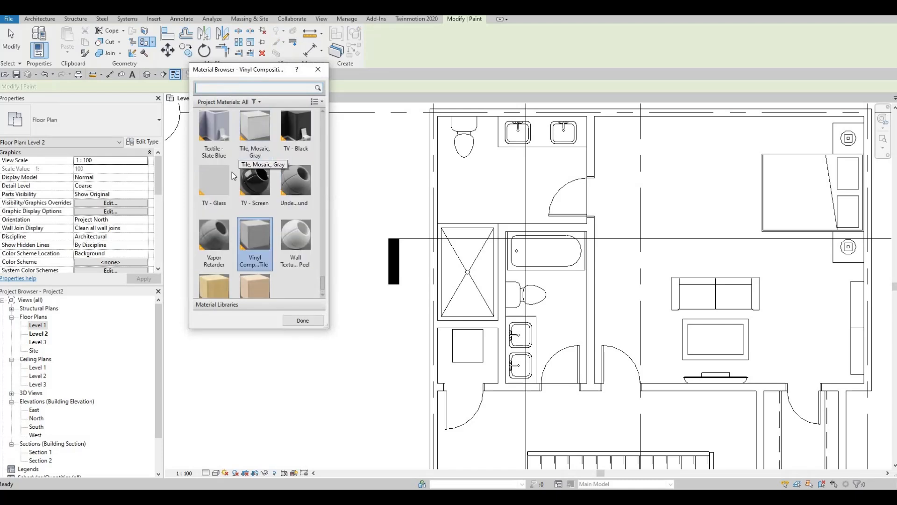
pyautogui.scroll(3, 230, 183)
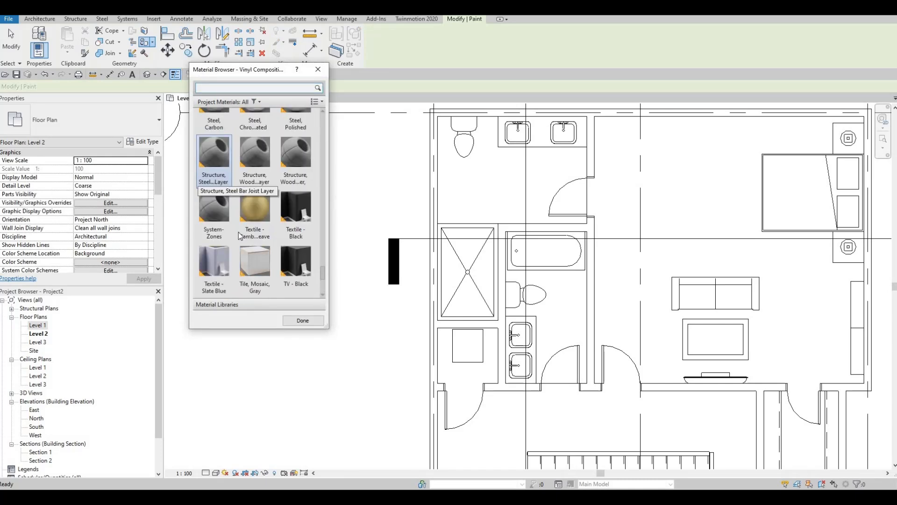
pyautogui.click(218, 257)
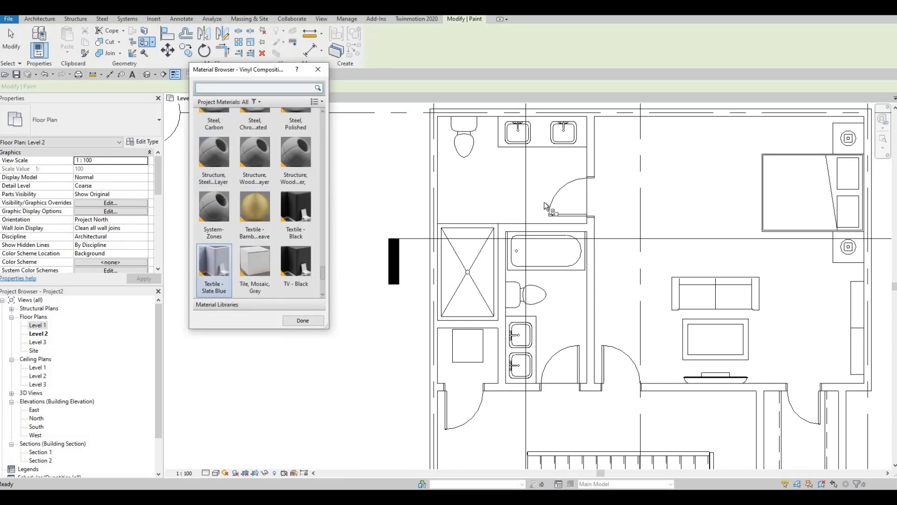
pyautogui.click(584, 190)
pyautogui.moveTo(488, 207); pyautogui.dragTo(425, 190, button='middle')
pyautogui.scroll(-2, 446, 276)
pyautogui.press('Escape')
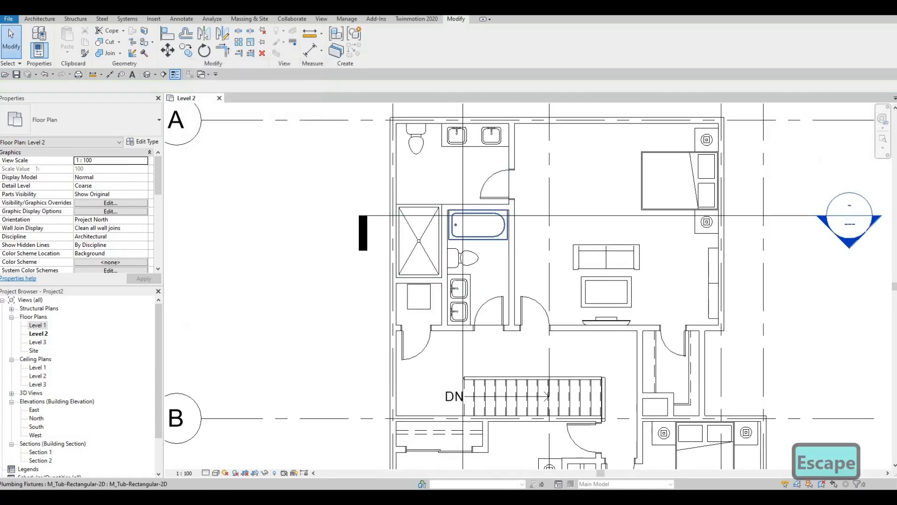
pyautogui.press('Escape')
# Set the Level 2 plan's visual style to Realistic and examine the painted floors of both bathrooms
pyautogui.click(216, 472)
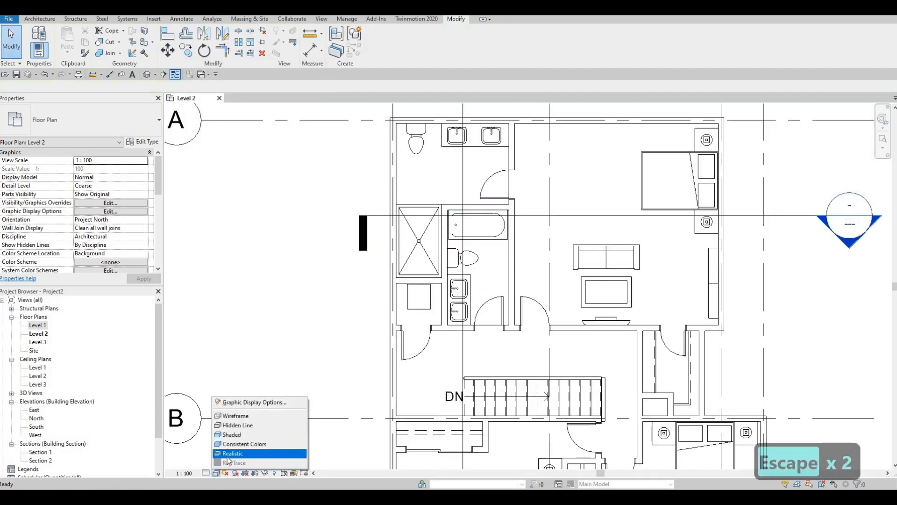
pyautogui.click(229, 454)
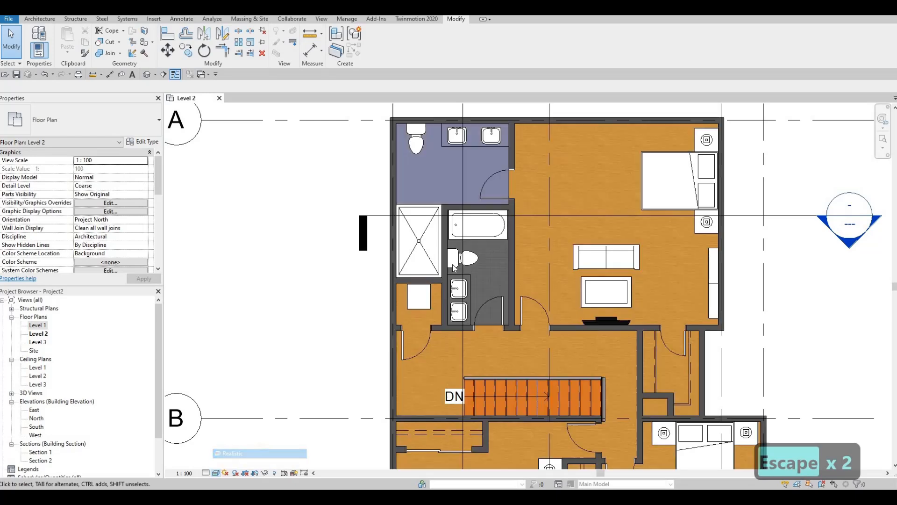
pyautogui.scroll(5, 473, 198)
pyautogui.scroll(-5, 469, 161)
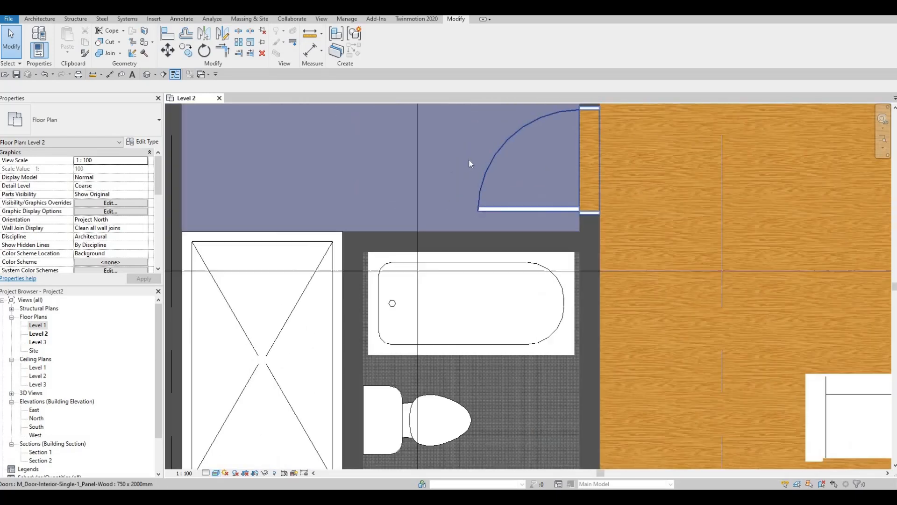
pyautogui.moveTo(576, 260); pyautogui.dragTo(554, 205, button='middle')
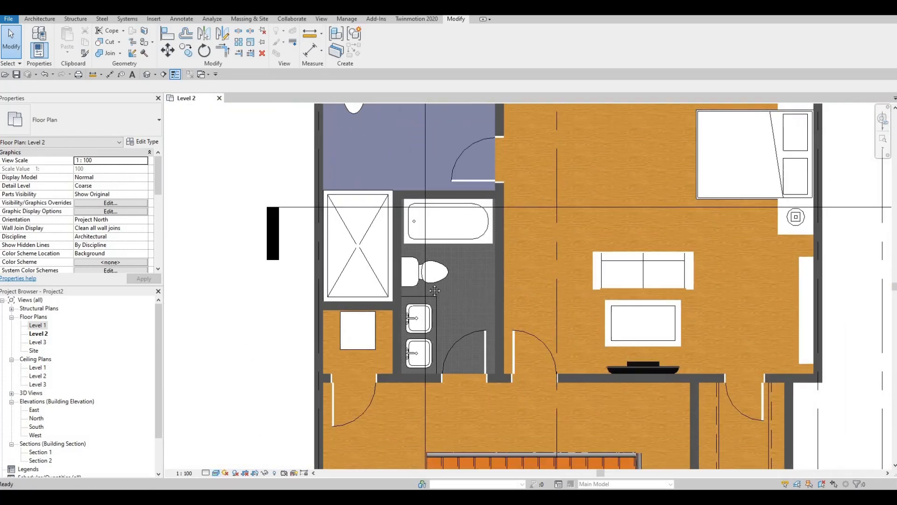
pyautogui.scroll(-2, 555, 204)
pyautogui.moveTo(507, 320); pyautogui.dragTo(492, 274, button='middle')
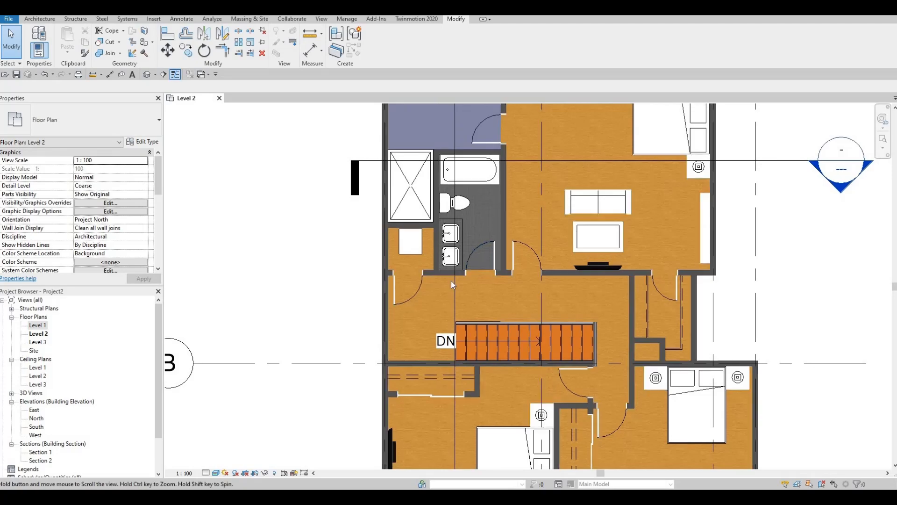
# Examine the timber floor finish around the stair opening, along the hallway and through the bedrooms
pyautogui.scroll(-2, 450, 281)
pyautogui.scroll(3, 503, 285)
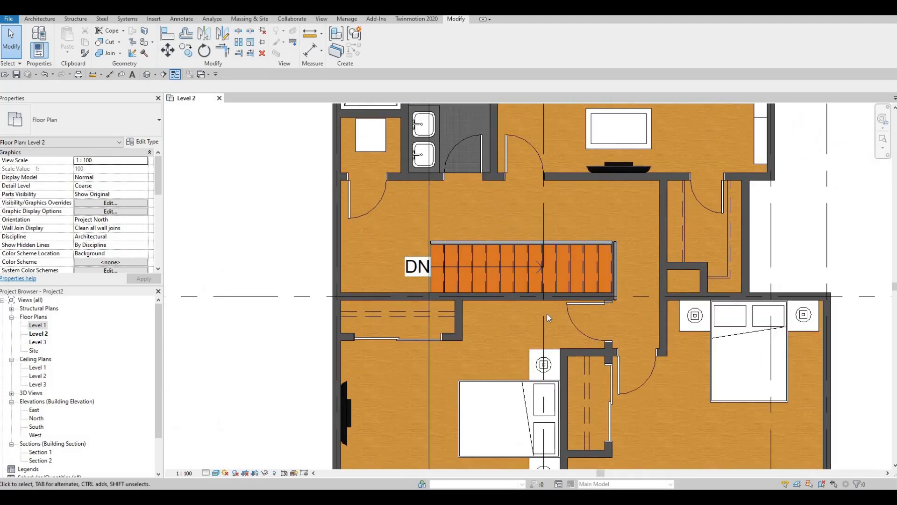
pyautogui.scroll(3, 509, 278)
pyautogui.scroll(1, 520, 264)
pyautogui.moveTo(462, 286); pyautogui.dragTo(549, 260, button='middle')
pyautogui.scroll(1, 499, 280)
pyautogui.scroll(-2, 550, 261)
pyautogui.moveTo(594, 278); pyautogui.dragTo(541, 277, button='middle')
pyautogui.scroll(-2, 542, 277)
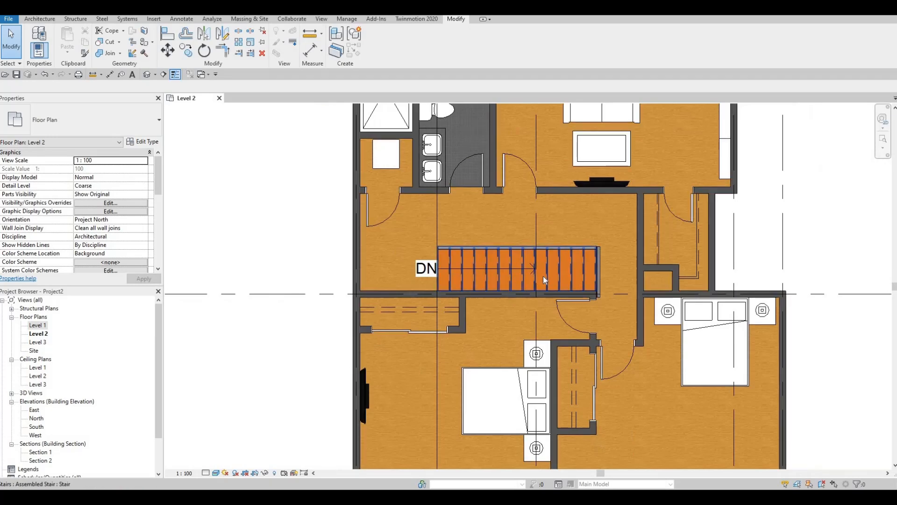
pyautogui.scroll(-2, 618, 376)
pyautogui.moveTo(618, 376)
pyautogui.mouseDown(button='middle')
pyautogui.moveTo(580, 296)
pyautogui.moveTo(550, 338)
pyautogui.moveTo(573, 361)
pyautogui.mouseUp(button='middle')
pyautogui.scroll(-1, 553, 339)
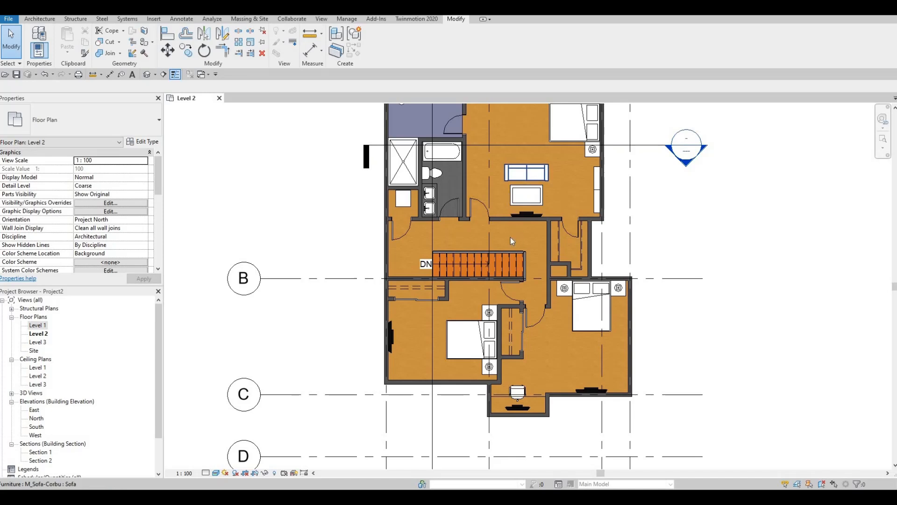
pyautogui.moveTo(300, 110); pyautogui.dragTo(301, 129, button='middle')
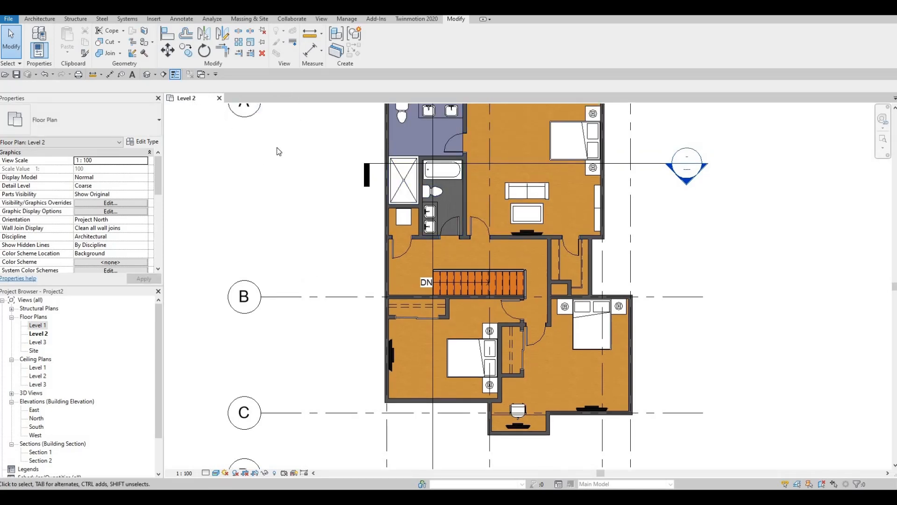
pyautogui.moveTo(232, 450); pyautogui.dragTo(218, 469, button='middle')
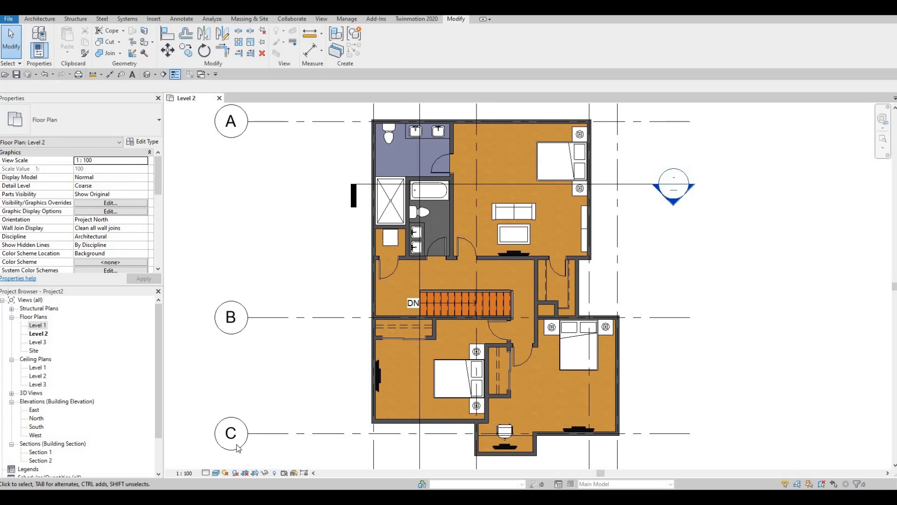
# Preview the Level 2 plan in the Shaded visual style and return it to Hidden Line, showing the whole grid
pyautogui.click(216, 472)
pyautogui.click(232, 434)
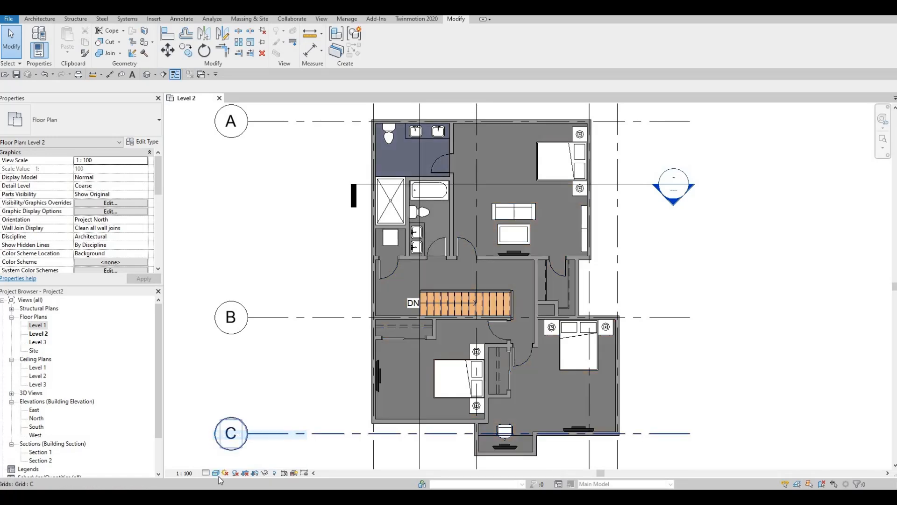
pyautogui.click(216, 472)
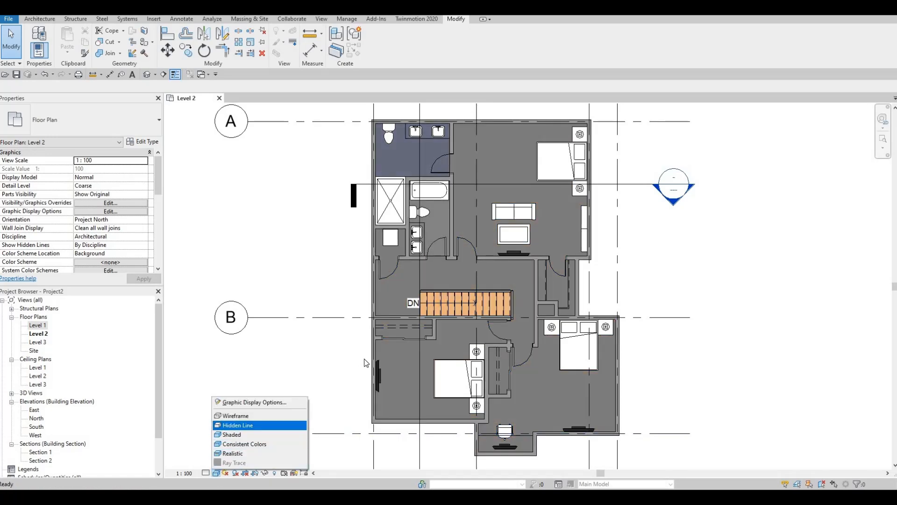
pyautogui.scroll(-4, 365, 360)
pyautogui.moveTo(366, 360); pyautogui.dragTo(401, 343, button='middle')
pyautogui.scroll(-2, 400, 343)
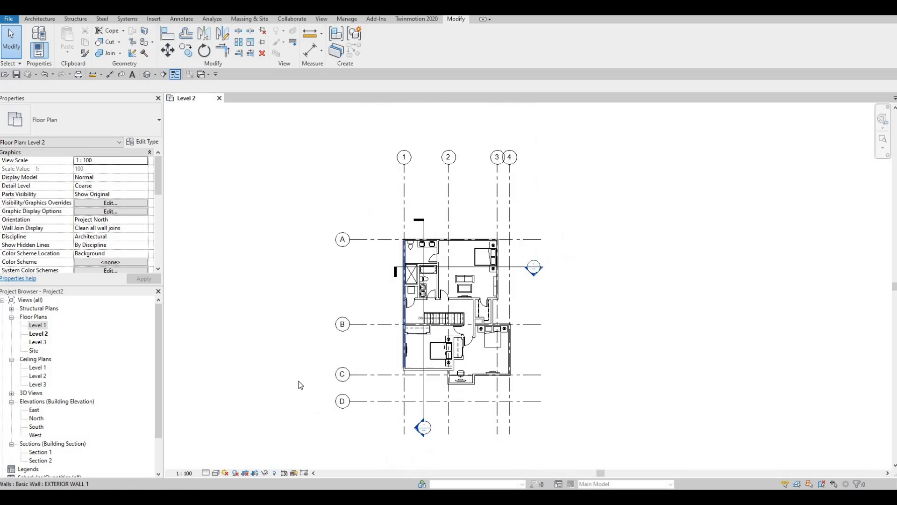
pyautogui.scroll(1, 300, 385)
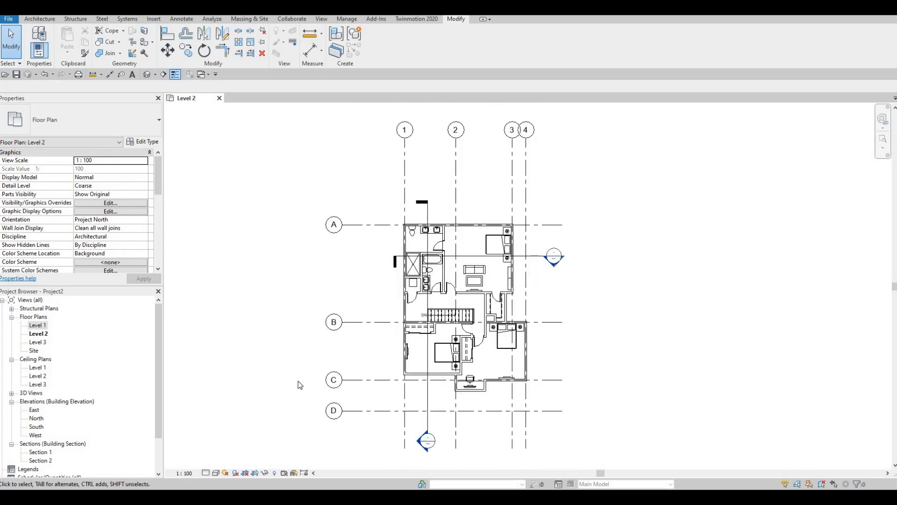